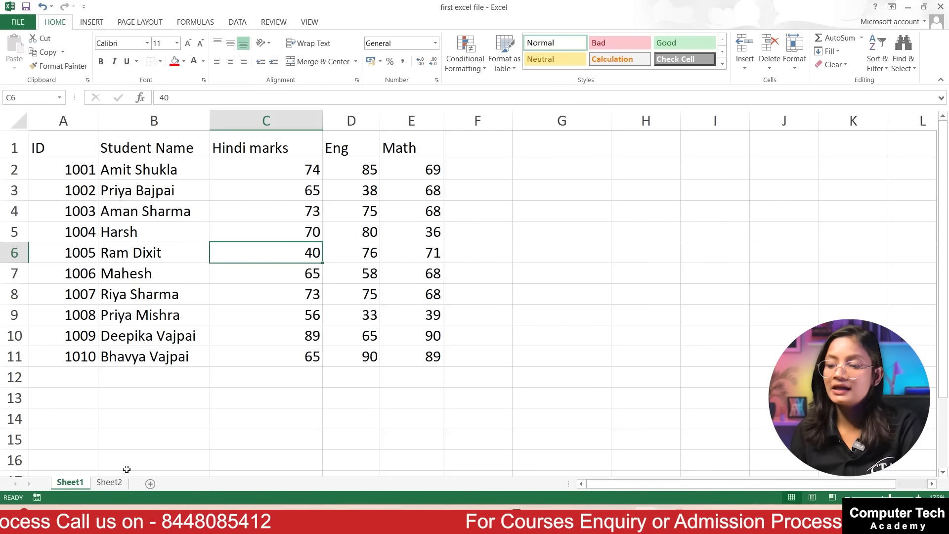
- Add a new worksheet and enter the headers Id, Name, Hindi and Eng in cells A1 to D1
left_click(151, 483)
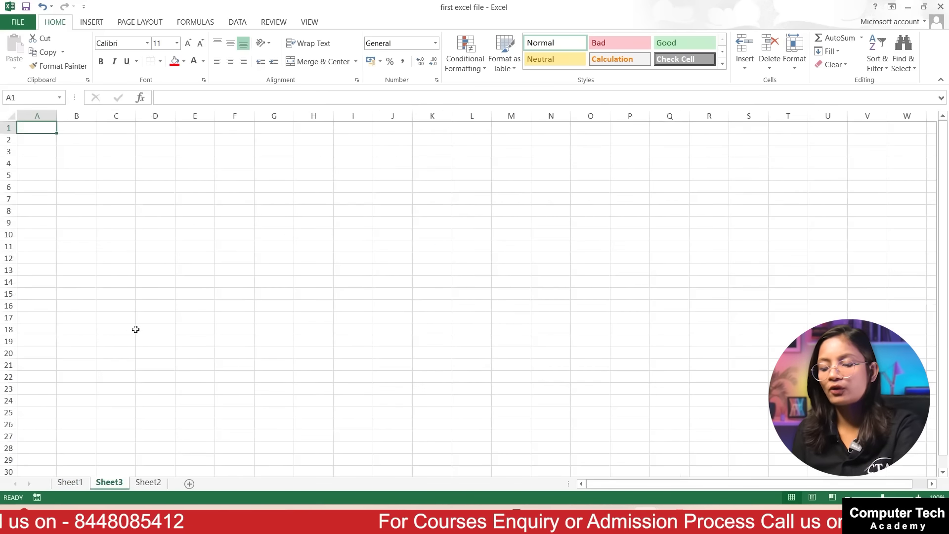
scroll(134, 328, "up", 5)
type("Id")
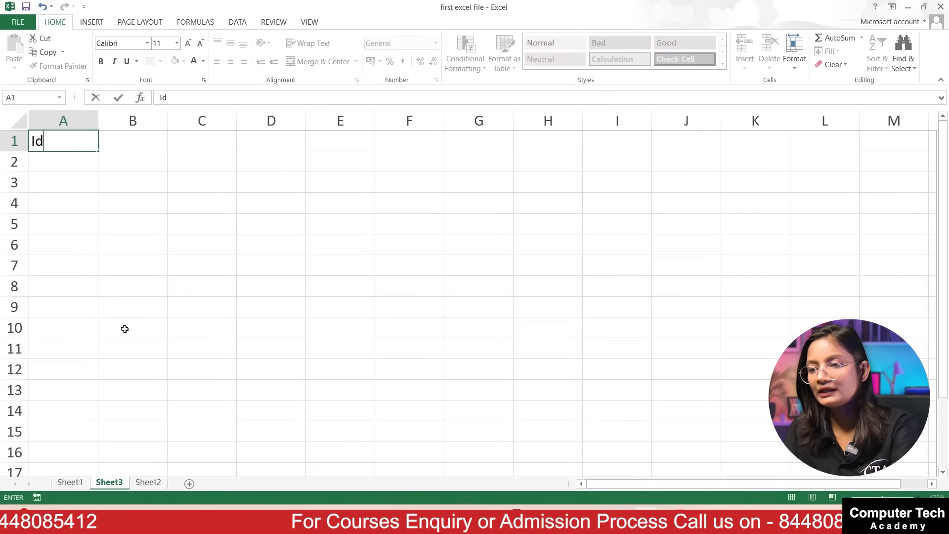
key("Tab")
type("Name")
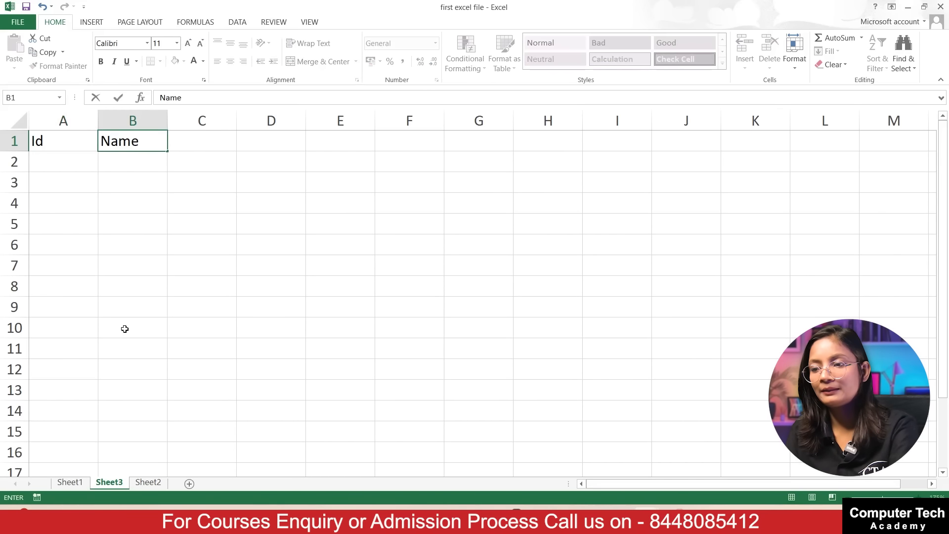
key("Tab")
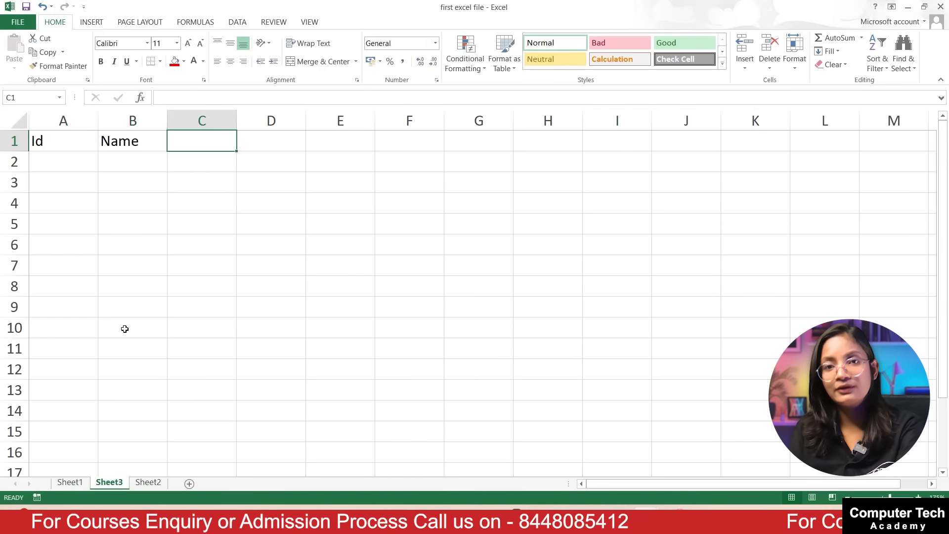
type("Hindi")
key("Tab")
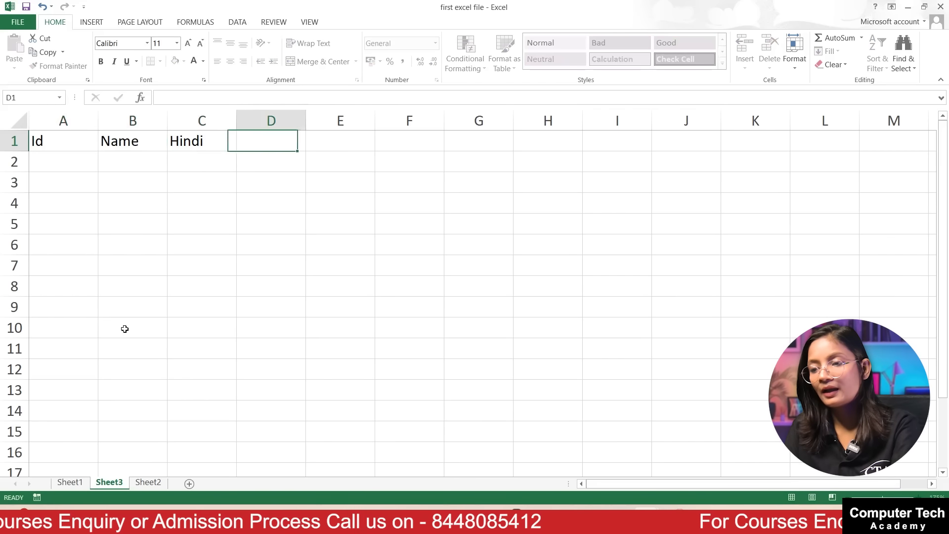
type("Eng")
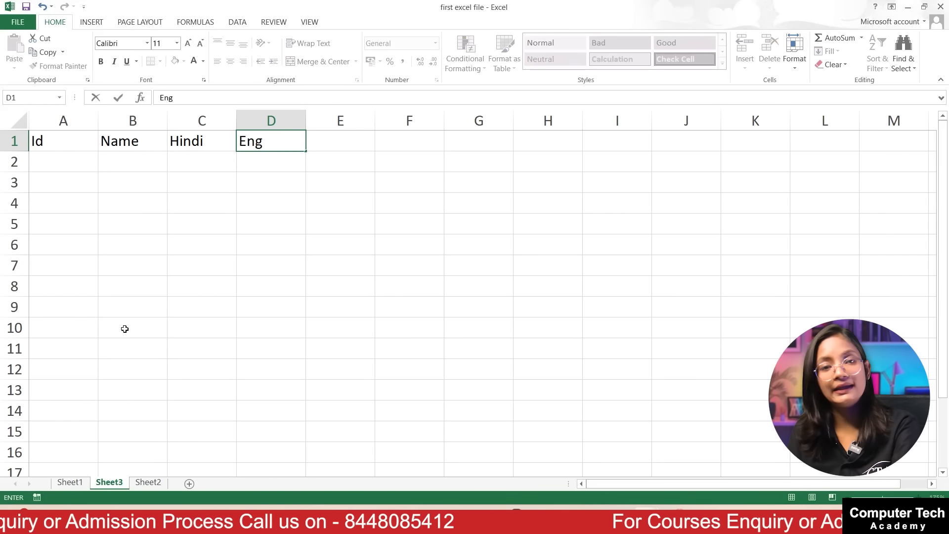
- Fill row 2 of the new sheet with Id 1001, a student's first name, Hindi 54 and Eng 65
left_click(88, 161)
type("1001")
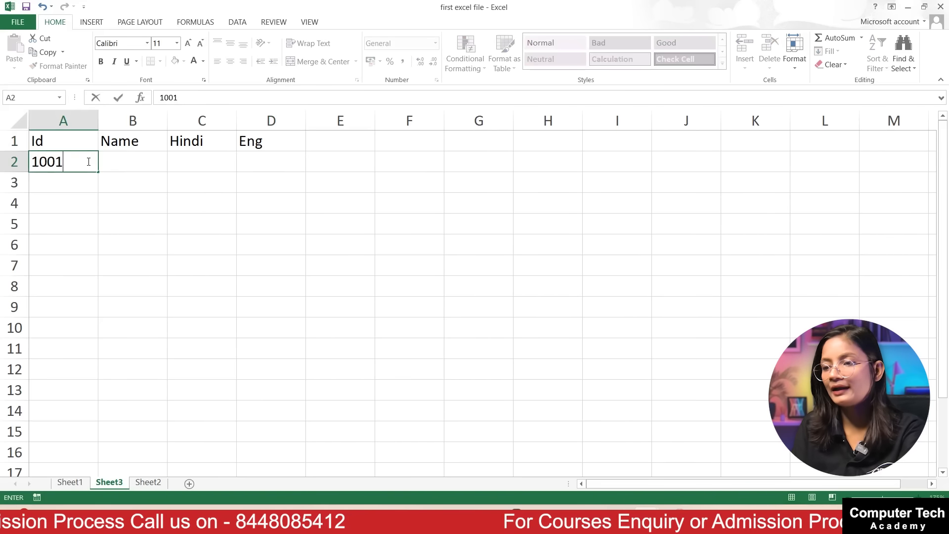
key("Tab")
type("Ravi")
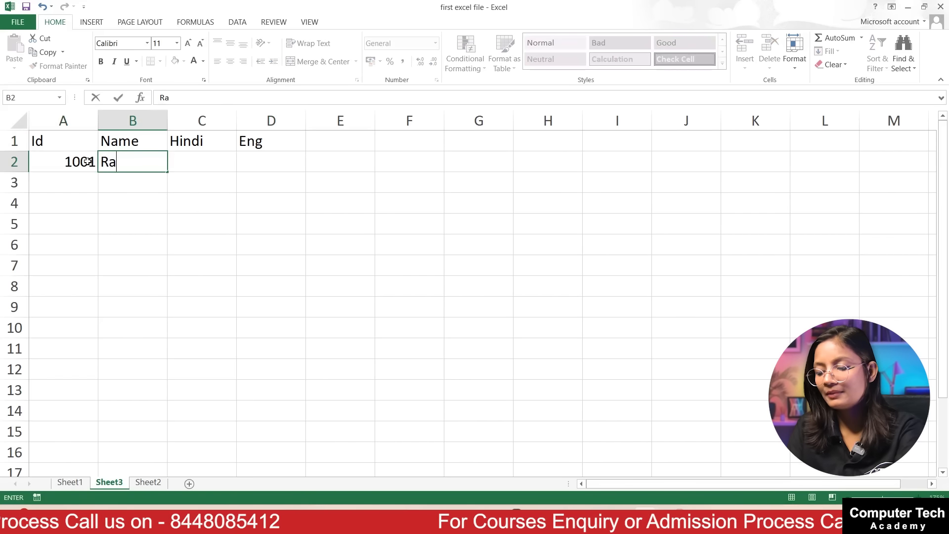
key("Tab")
type("54")
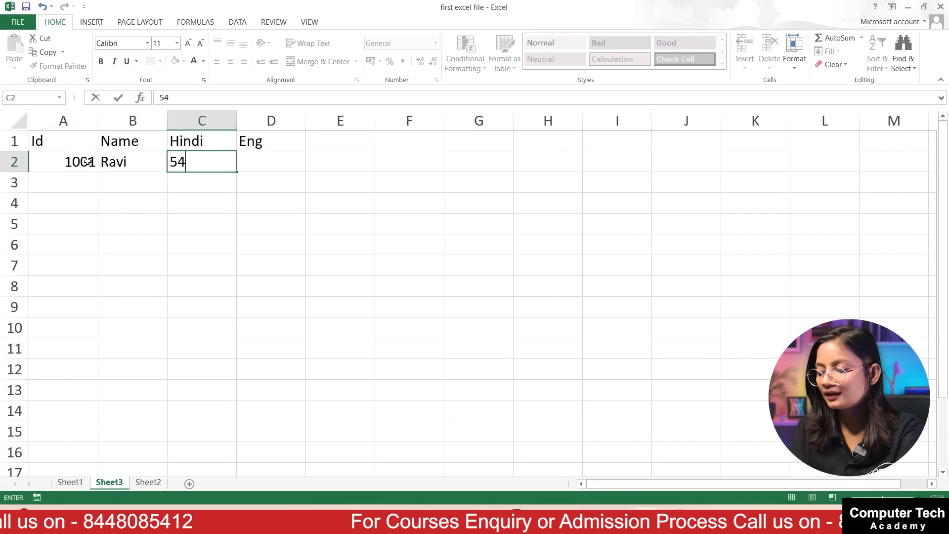
key("Tab")
type("65")
key("Tab")
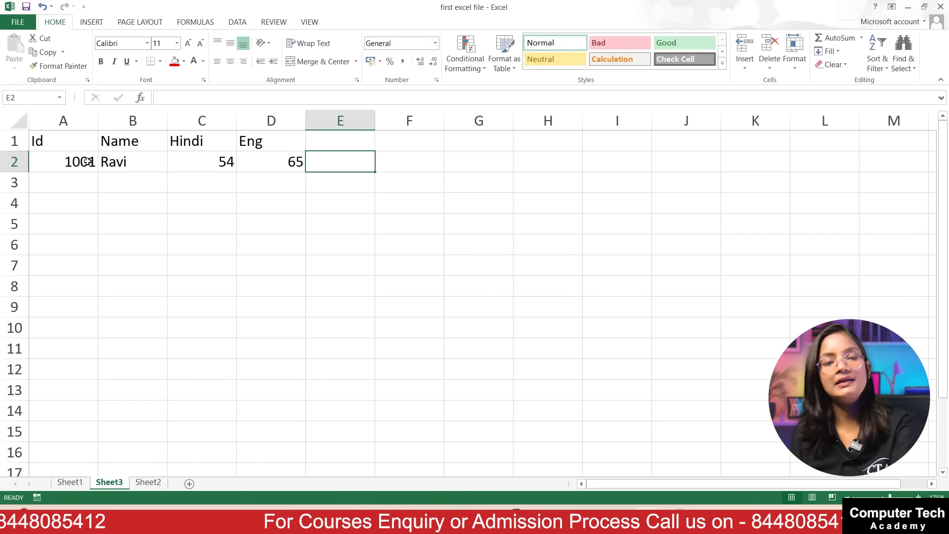
- Examine the print preview of Sheet1 at a larger zoom, then return to the worksheet
left_click(71, 483)
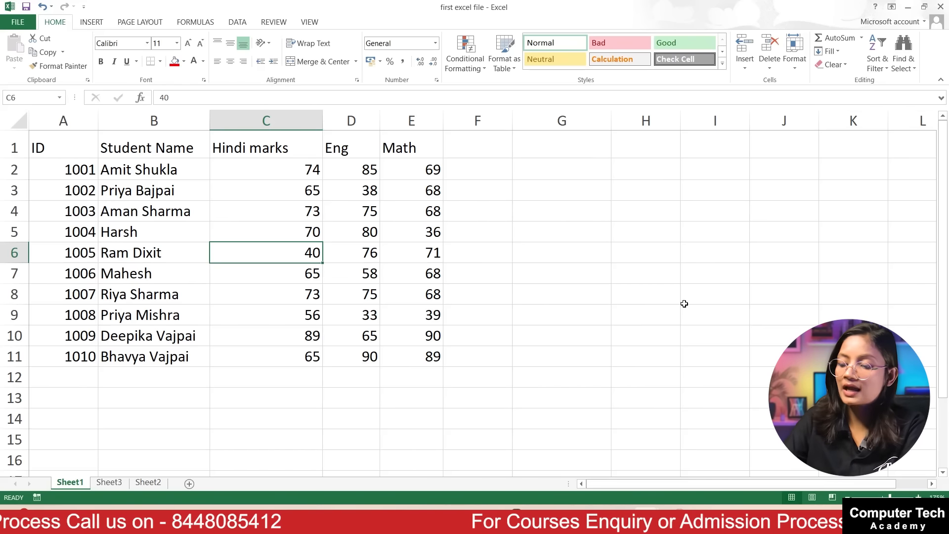
key("ctrl+p")
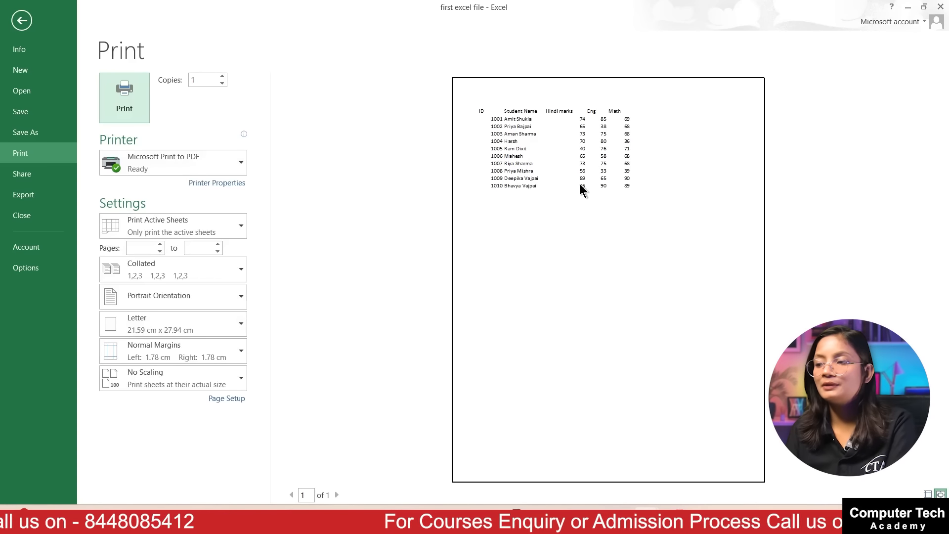
left_click(575, 209)
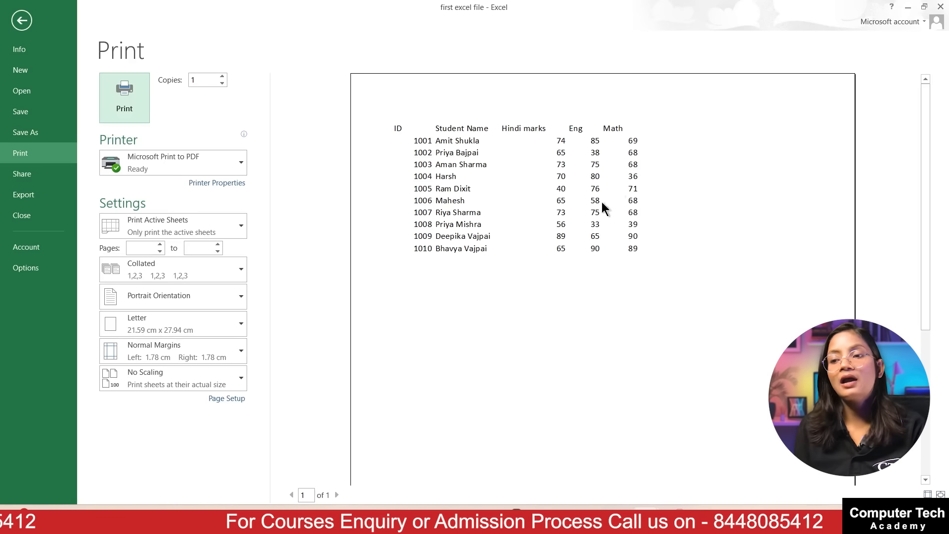
left_click(22, 22)
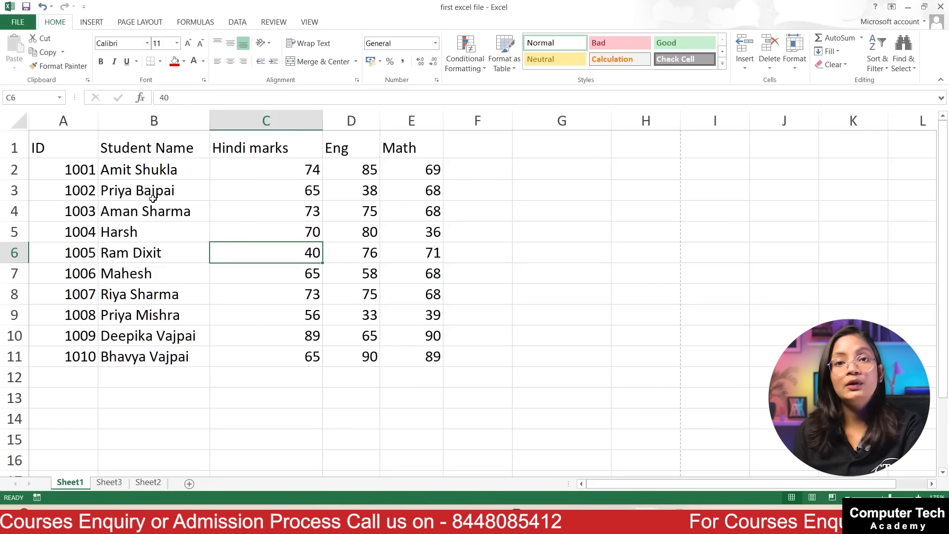
left_click(183, 206)
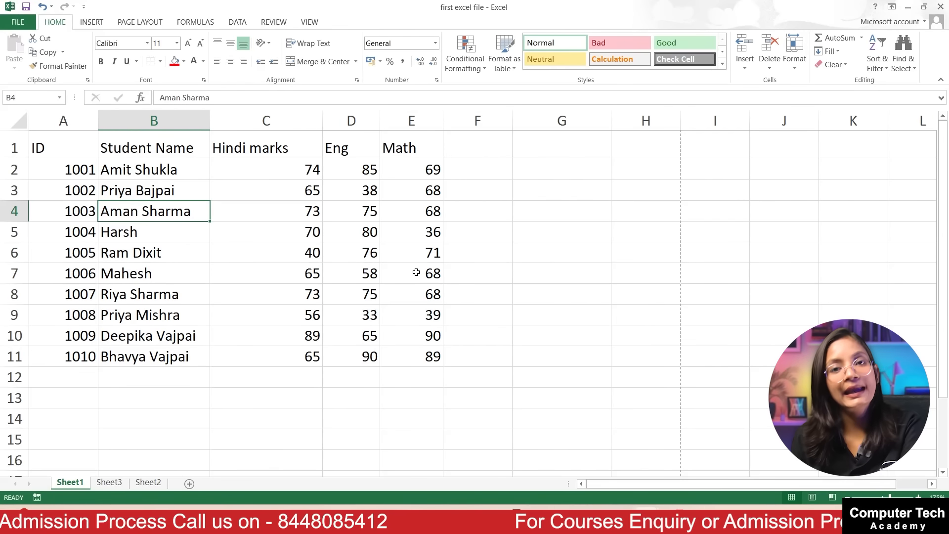
- Enter the sample numbers 85 in G2 and 96 in G3, beside the marks table
scroll(363, 301, "up", 1)
scroll(362, 301, "up", 1)
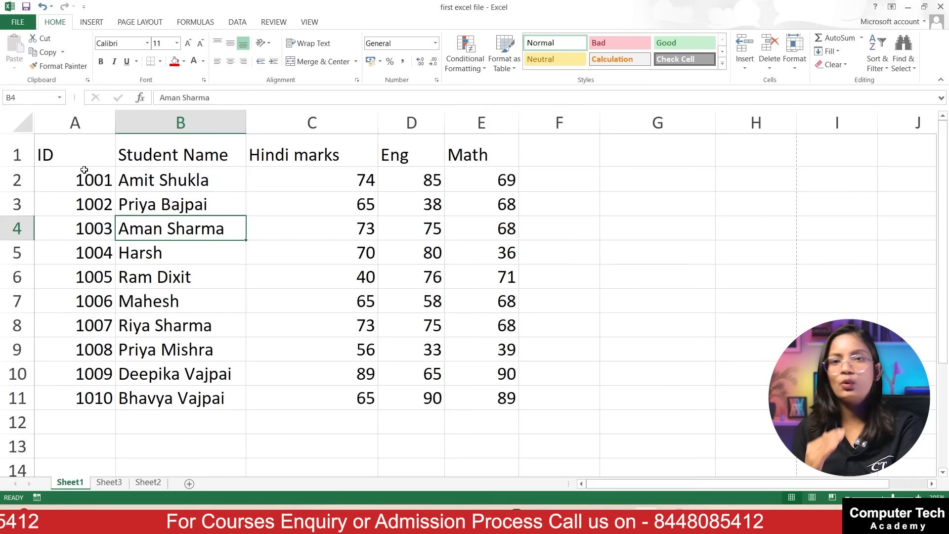
left_click(627, 192)
type("85")
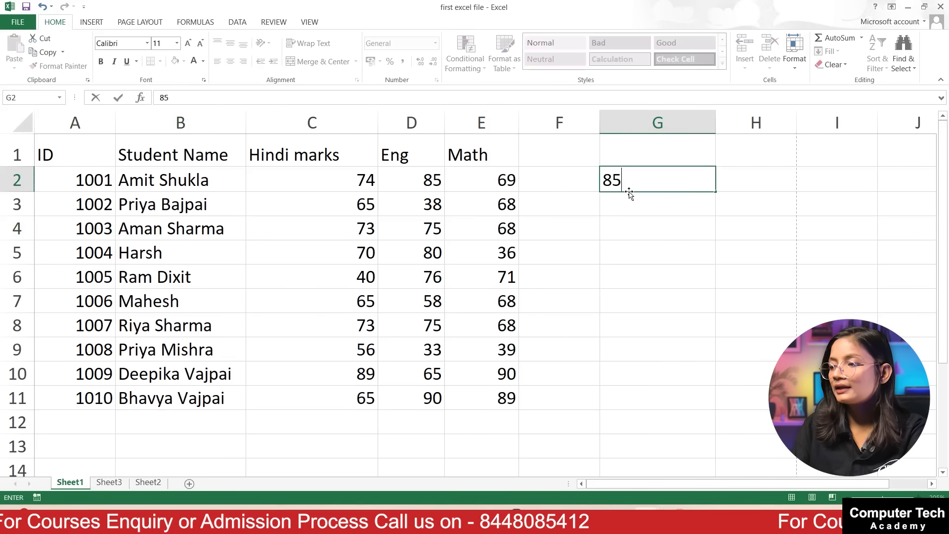
key("Return")
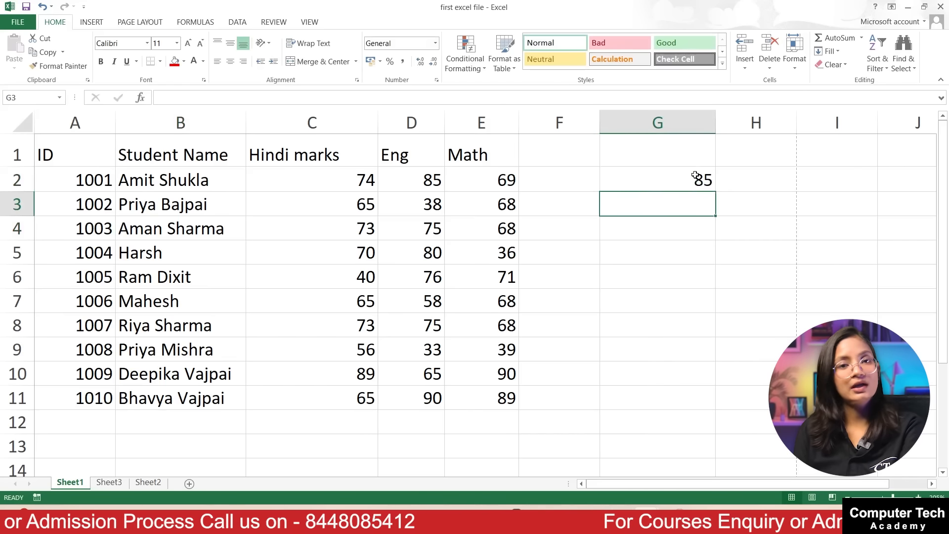
type("96")
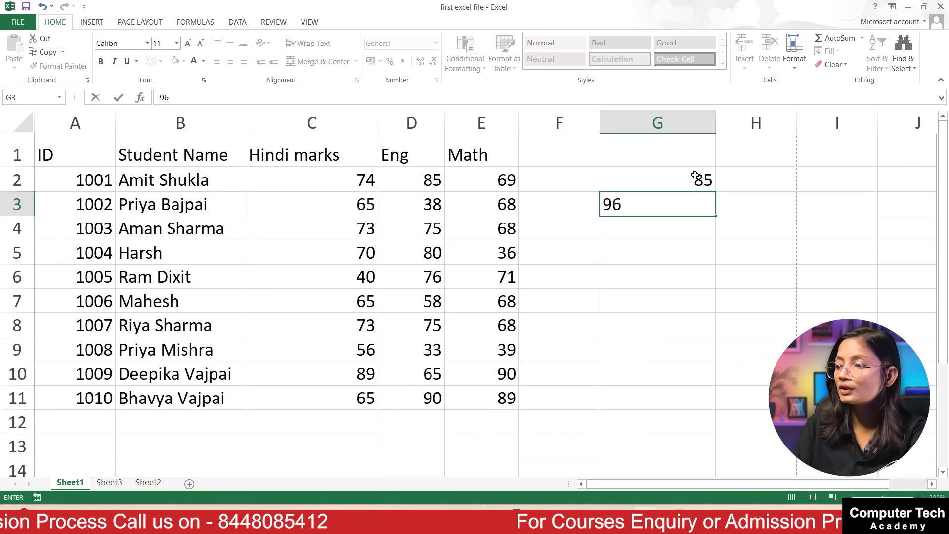
key("Return")
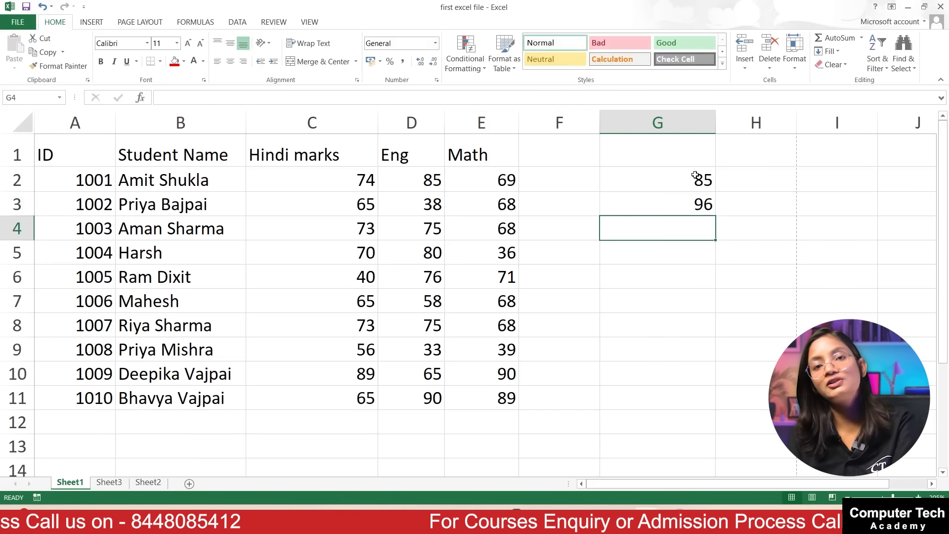
- Enter the sample texts "xxxx" in G4 and "kjj" in G5
type("47")
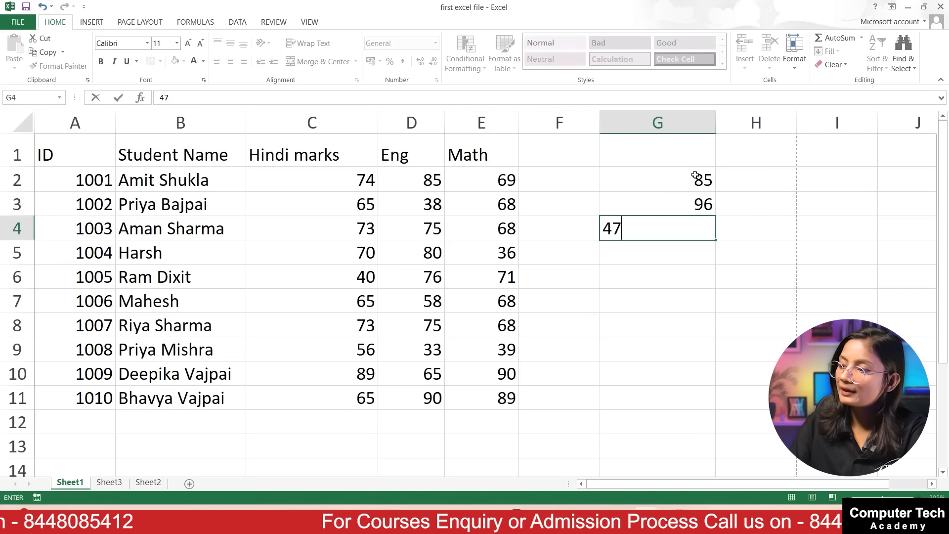
key("BackSpace")
key("BackSpace")
type("abc")
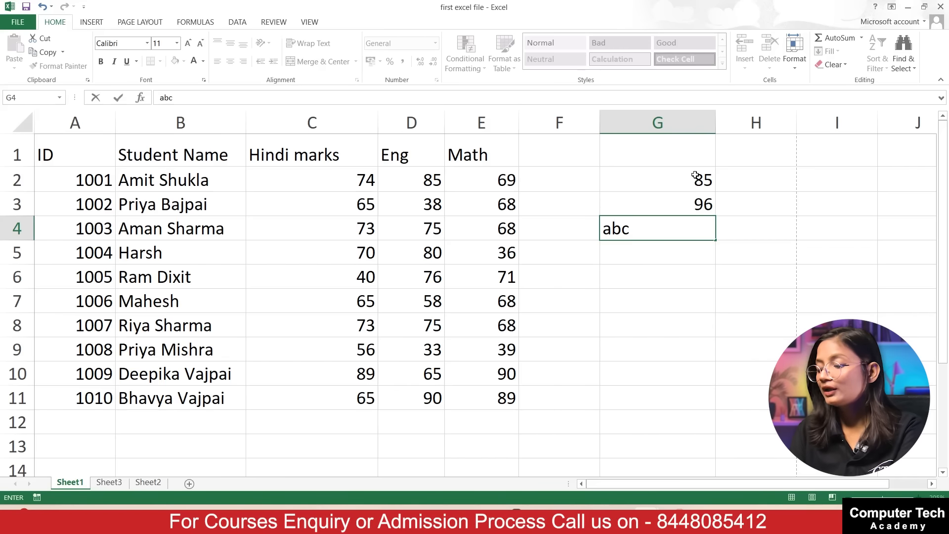
key("Return")
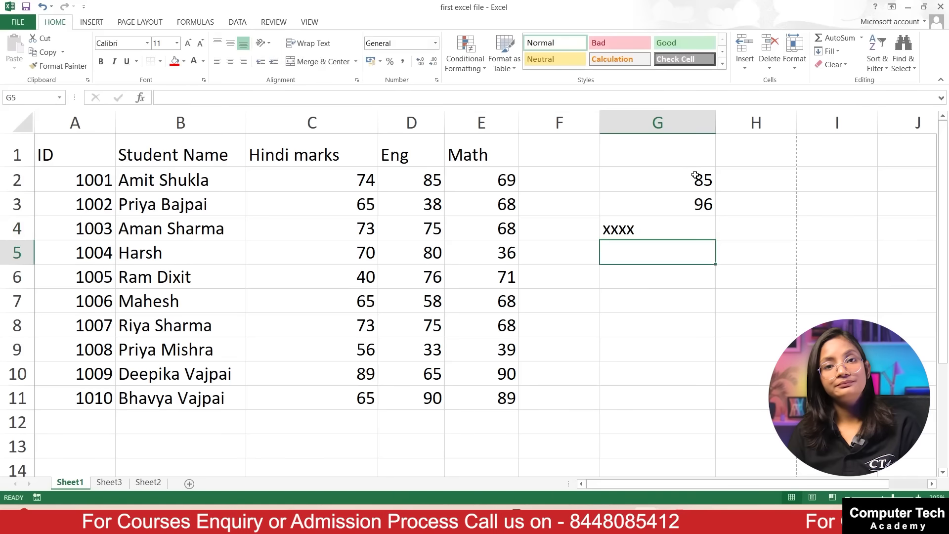
left_click(622, 229)
left_click(628, 250)
type("kjj")
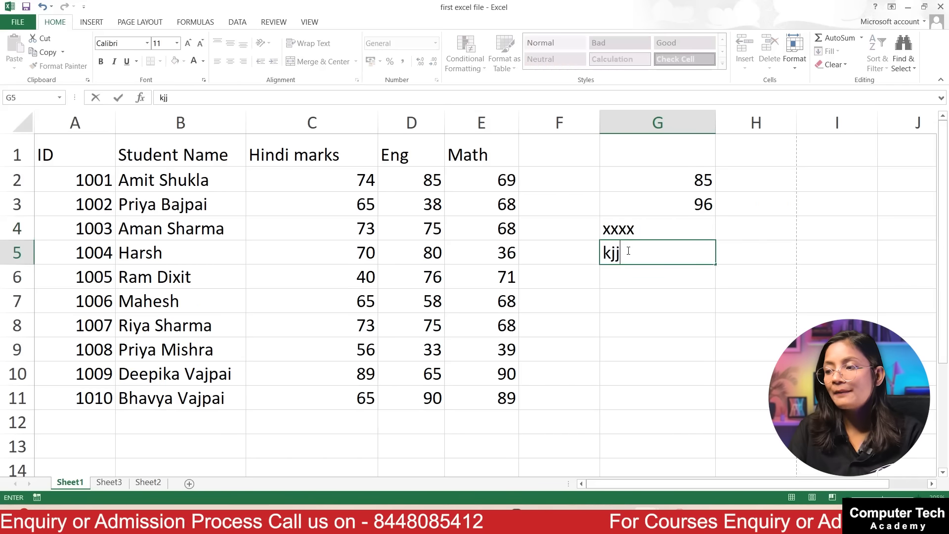
key("Return")
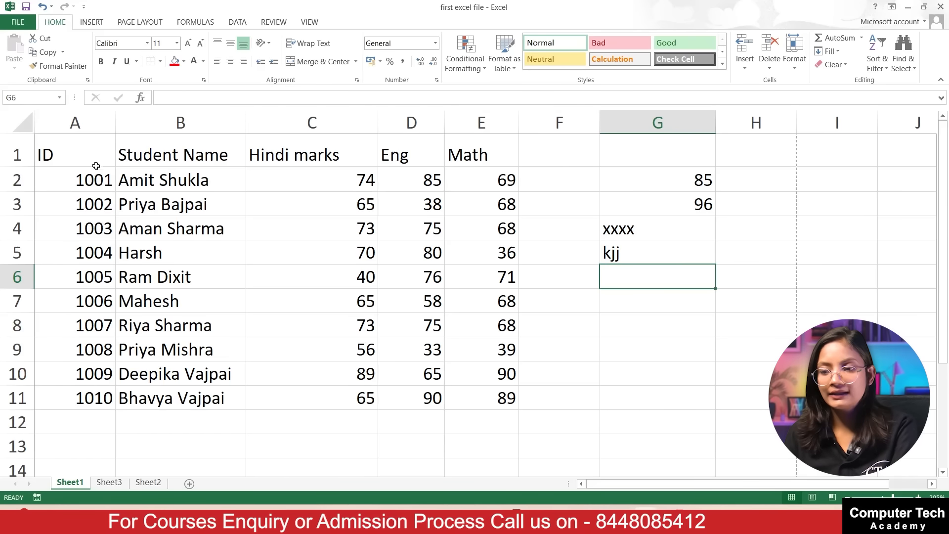
left_click(81, 151)
left_click_drag(80, 151, 471, 150)
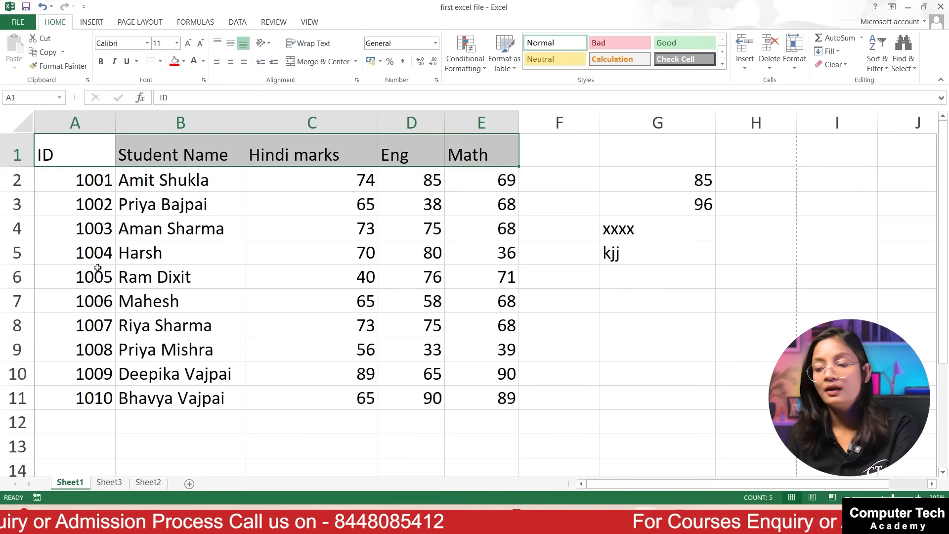
left_click(110, 225)
left_click_drag(88, 148, 426, 140)
left_click(254, 221)
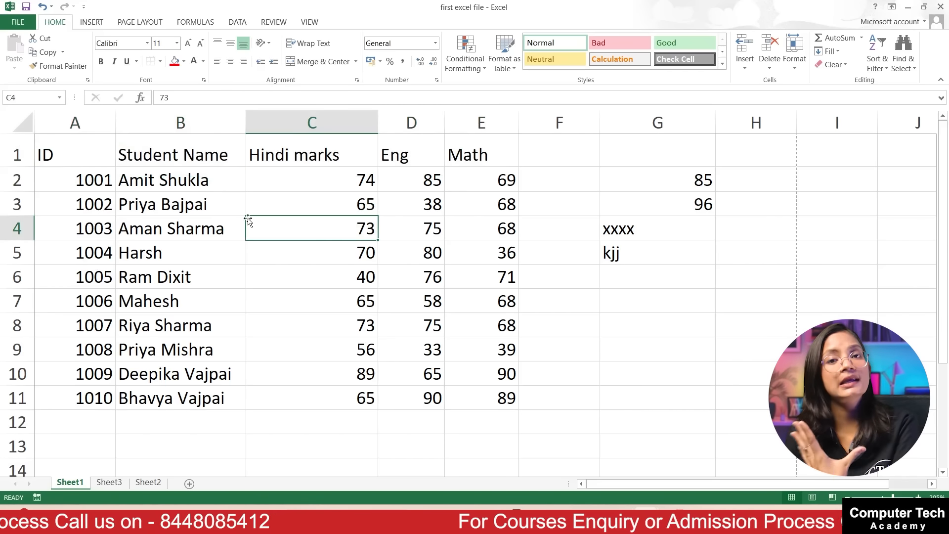
- Center the header cells A1:E1 of the marks table horizontally
left_click(48, 154)
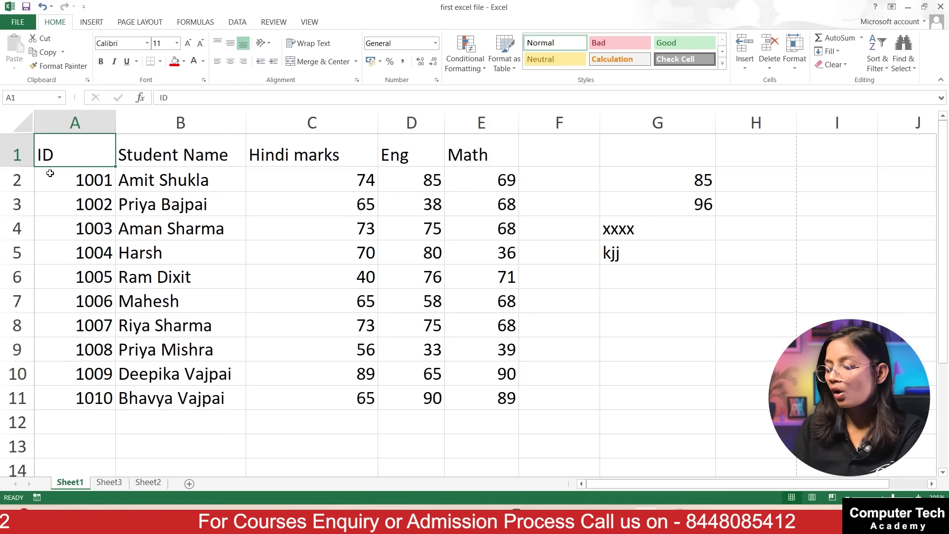
key("shift+Right")
key("shift+Right")
key("shift+Right")
key("shift+Right")
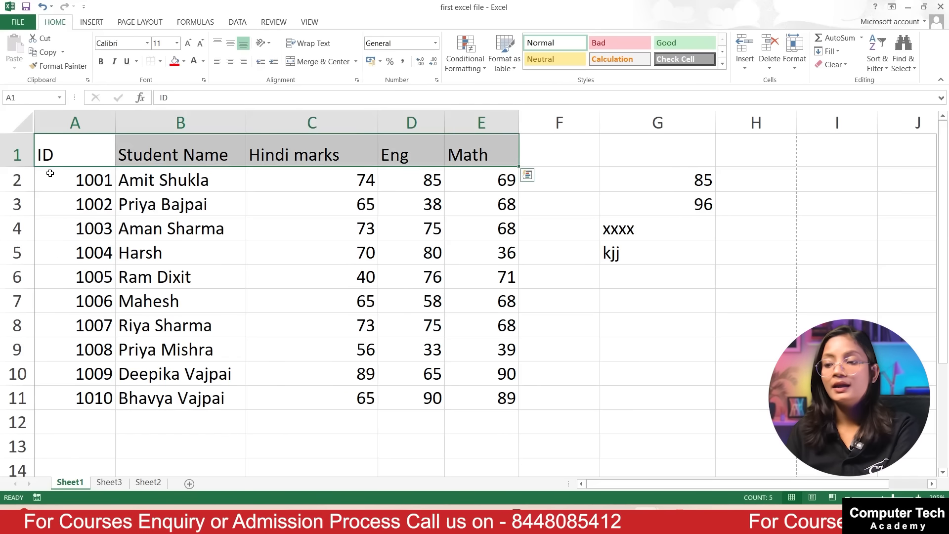
left_click(219, 62)
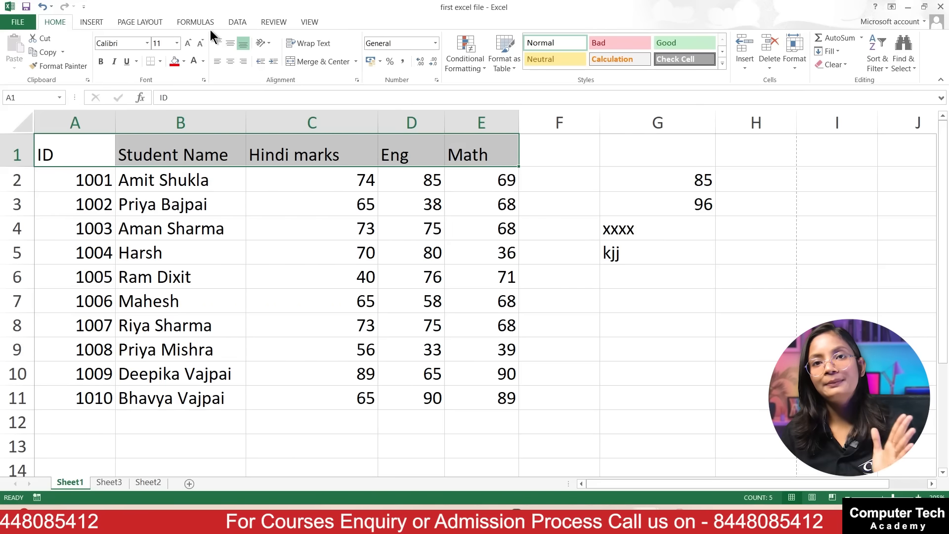
left_click(230, 62)
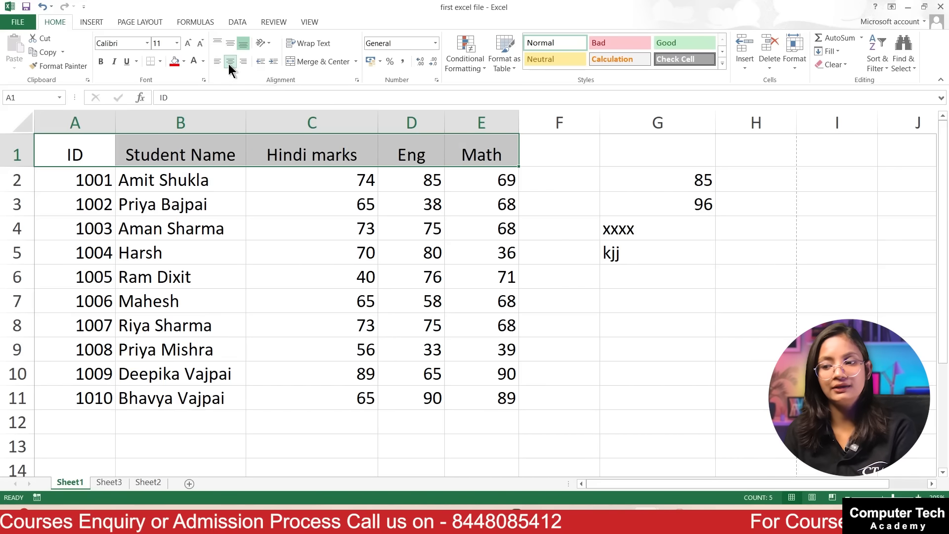
left_click(326, 236)
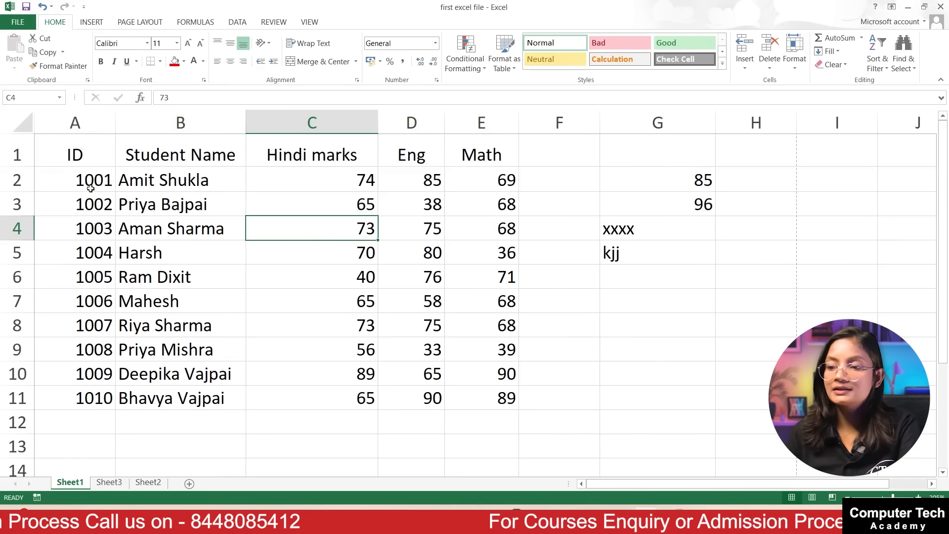
- Center all the student data in A2:E11 horizontally
left_click_drag(83, 181, 461, 390)
left_click(230, 61)
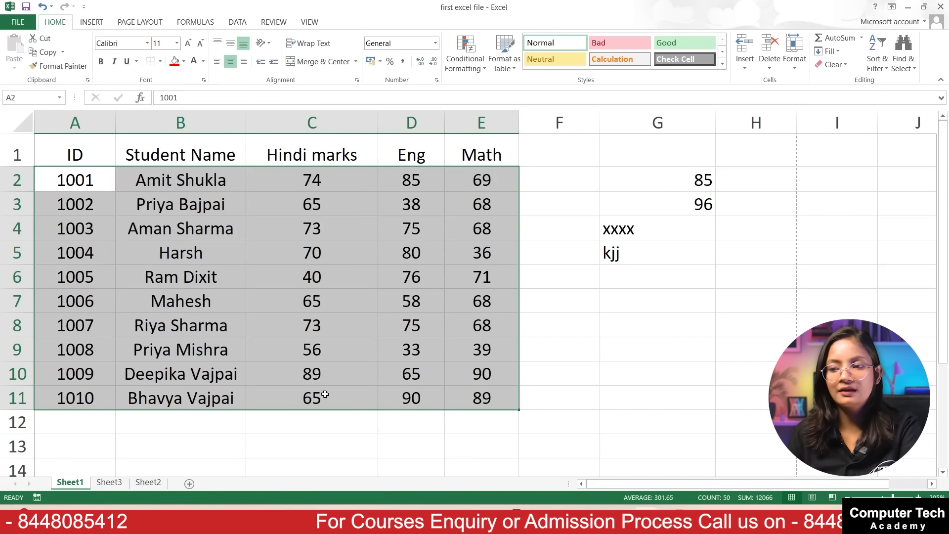
left_click(317, 393)
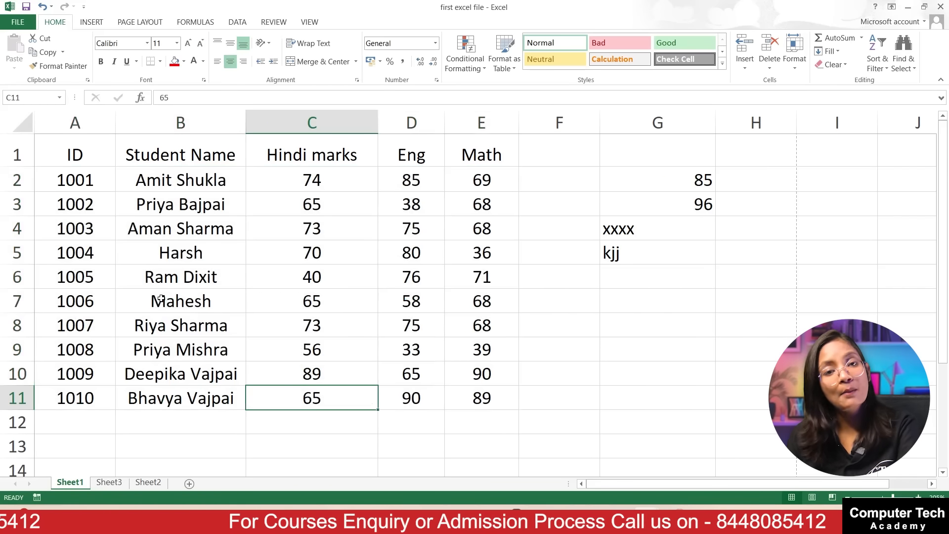
- Left-align the student names in B2:B11
left_click(169, 183)
left_click_drag(169, 182, 186, 396)
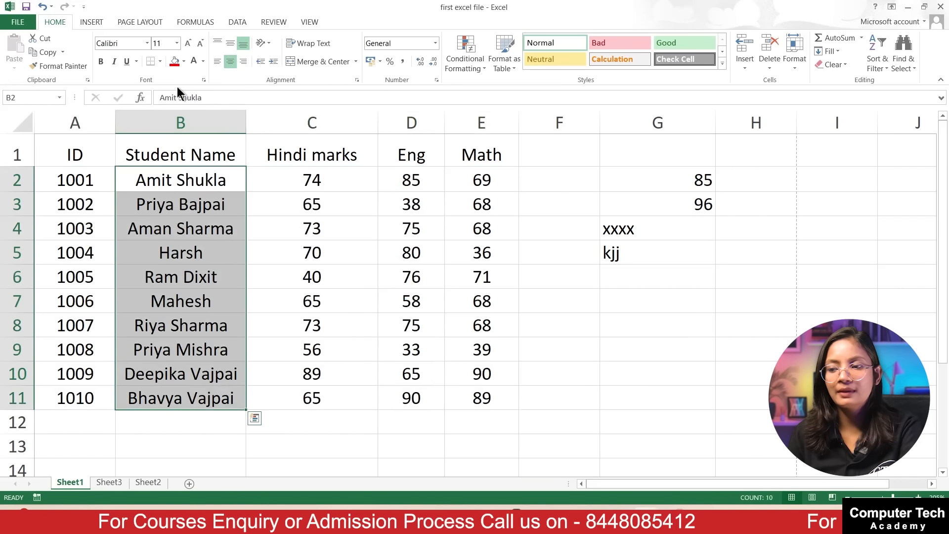
left_click(217, 61)
left_click(370, 366)
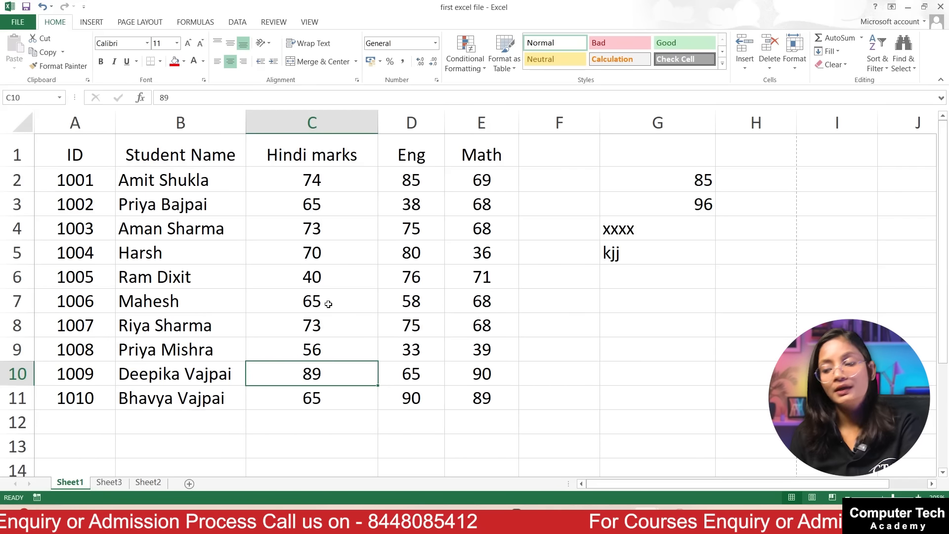
- Check the realigned marks table in the print preview and return to the sheet
left_click(302, 239)
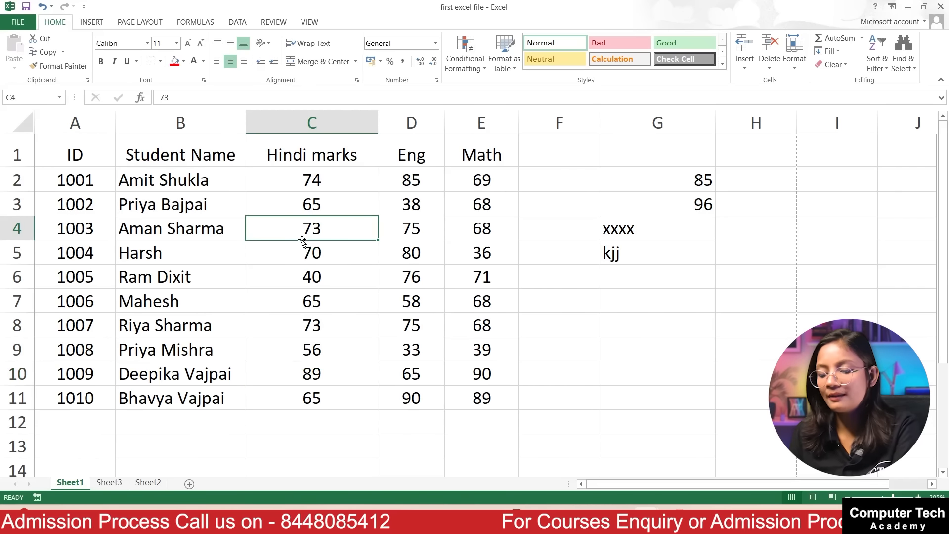
key("ctrl+p")
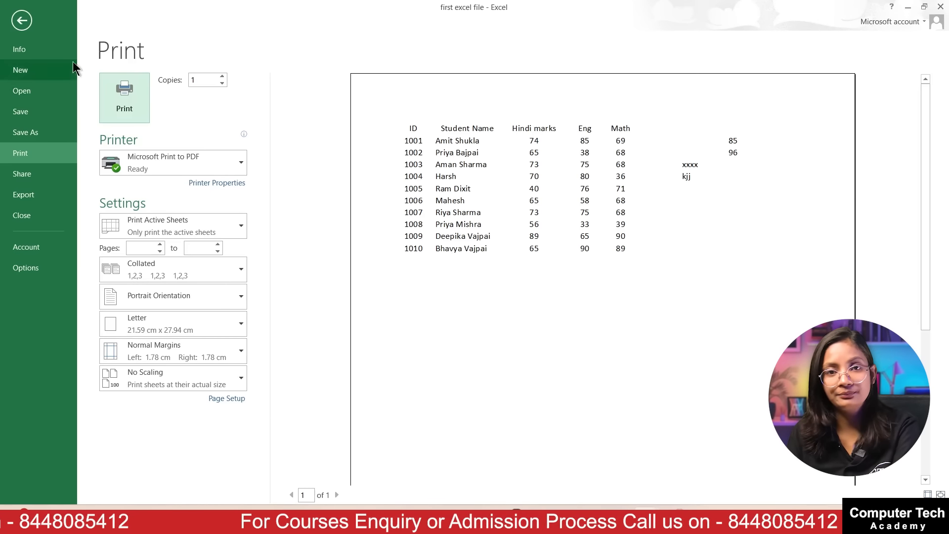
left_click(22, 20)
- Clear the sample numbers and texts from G2:G5 beside the marks table
left_click_drag(672, 173, 712, 269)
key("Delete")
left_click(712, 330)
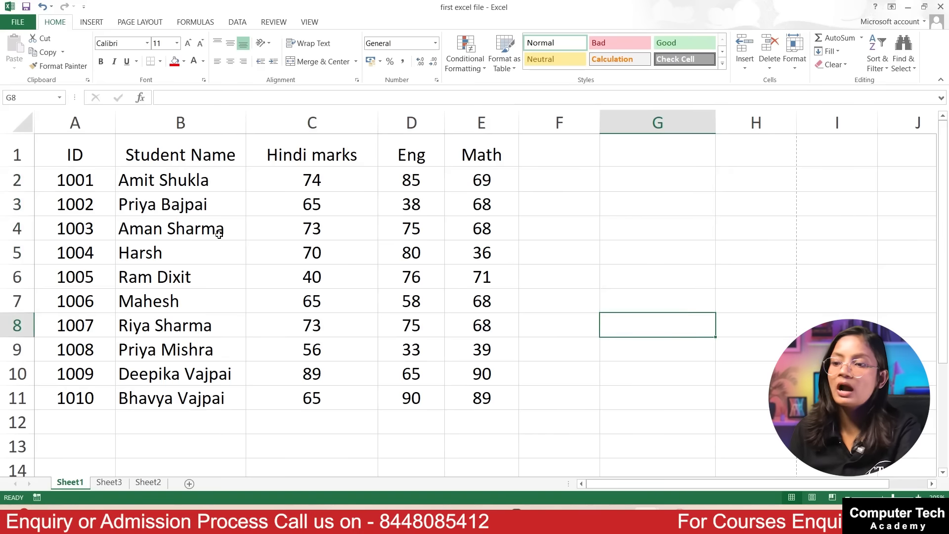
- Make the header cells A1:E1 bold and set their font to Britannic Bold
left_click_drag(73, 155, 470, 151)
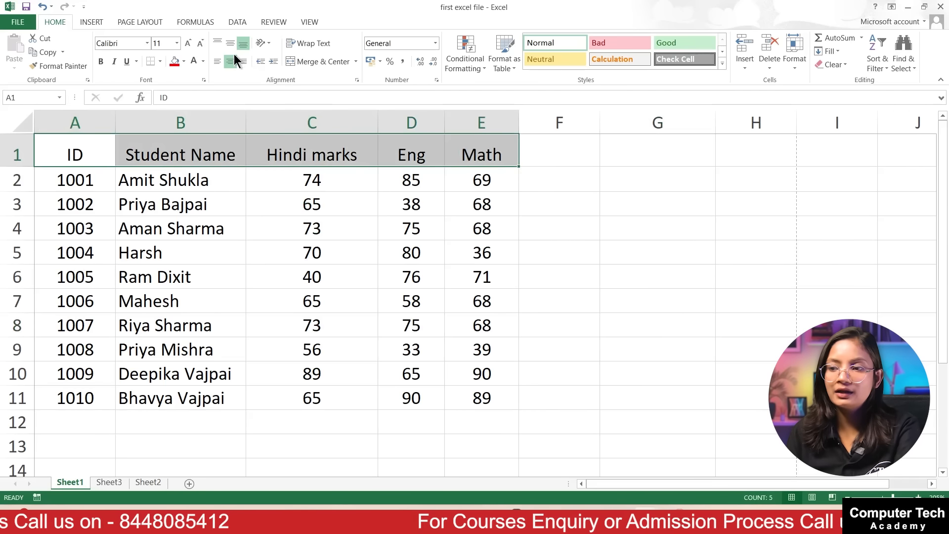
left_click(202, 61)
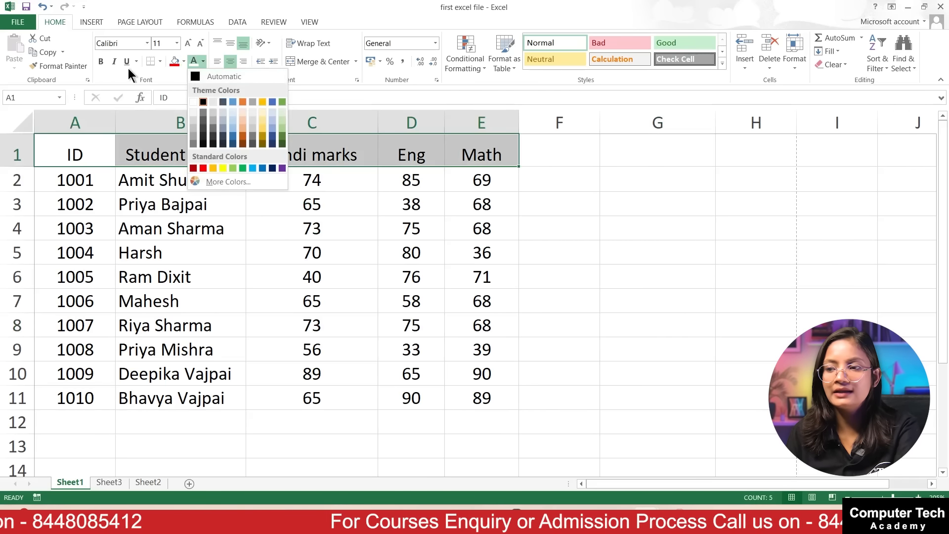
left_click(100, 62)
left_click(146, 43)
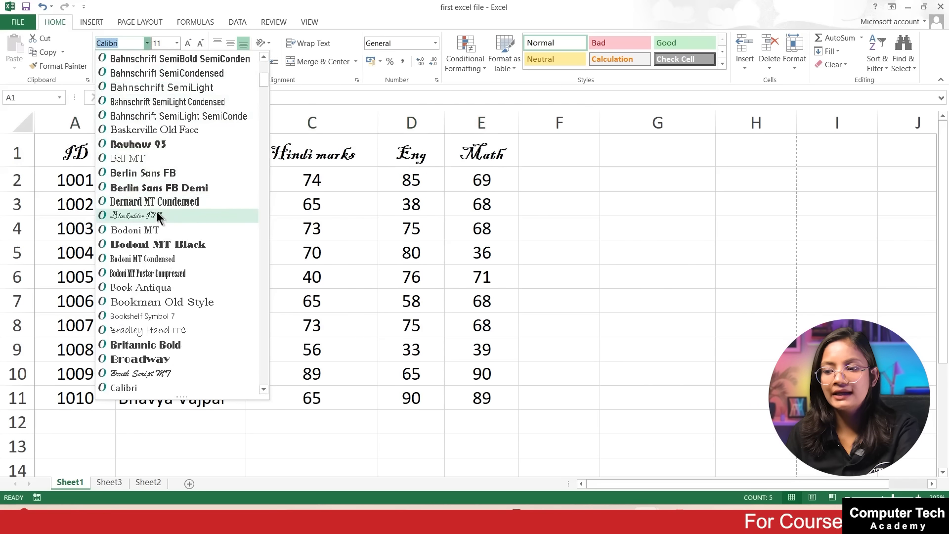
left_click(139, 344)
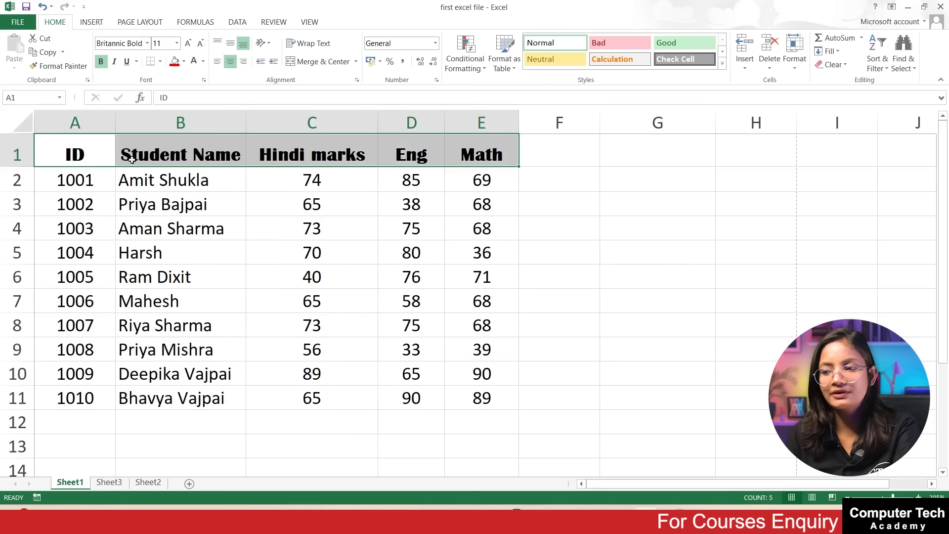
left_click(251, 227)
left_click_drag(74, 154, 514, 406)
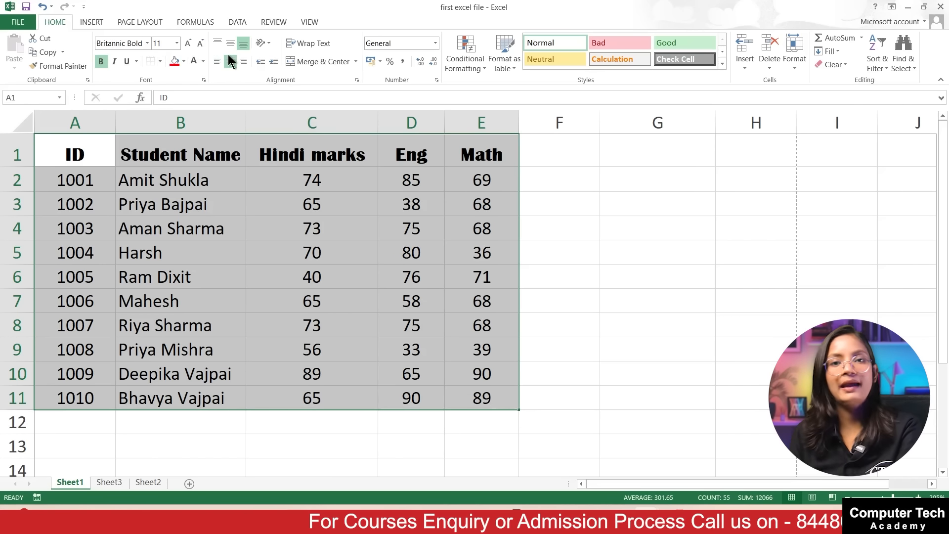
left_click(286, 195)
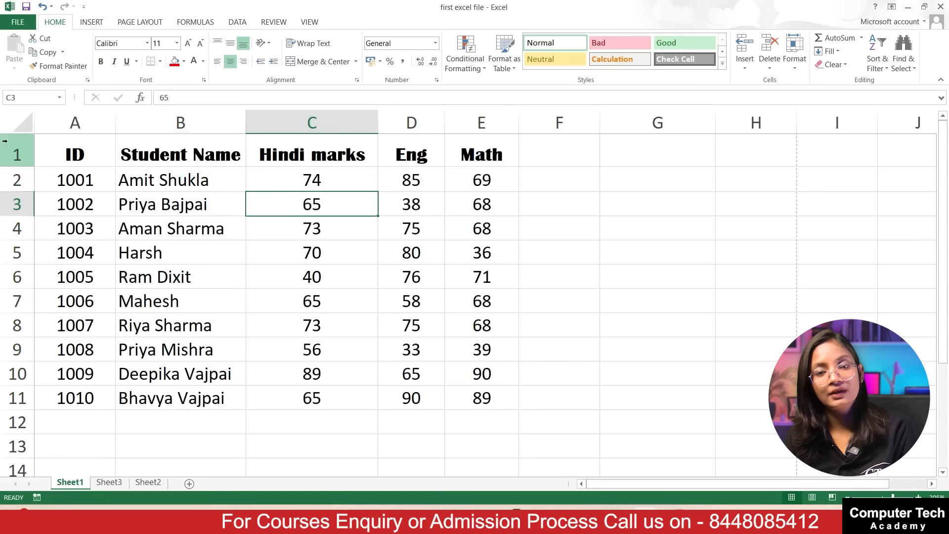
left_click(205, 302)
left_click(76, 154)
left_click_drag(76, 155, 473, 156)
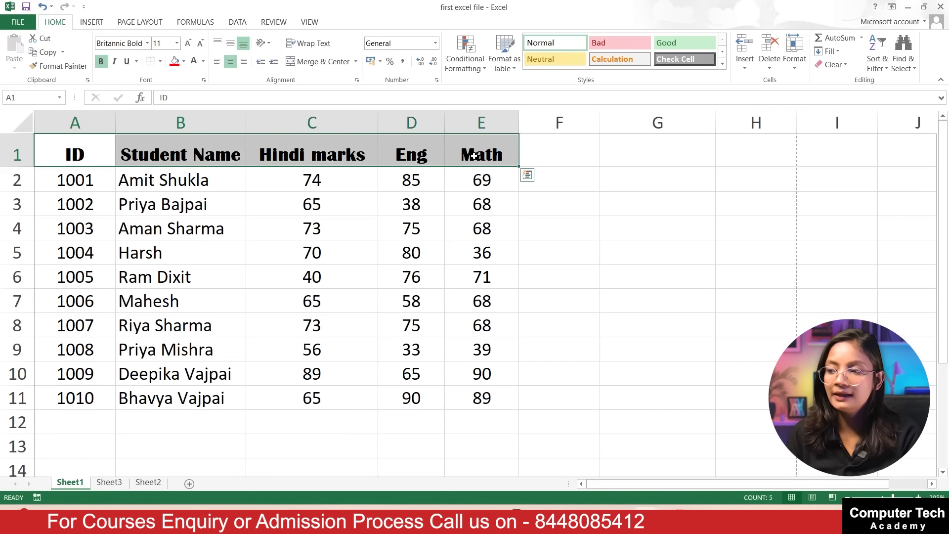
left_click(184, 62)
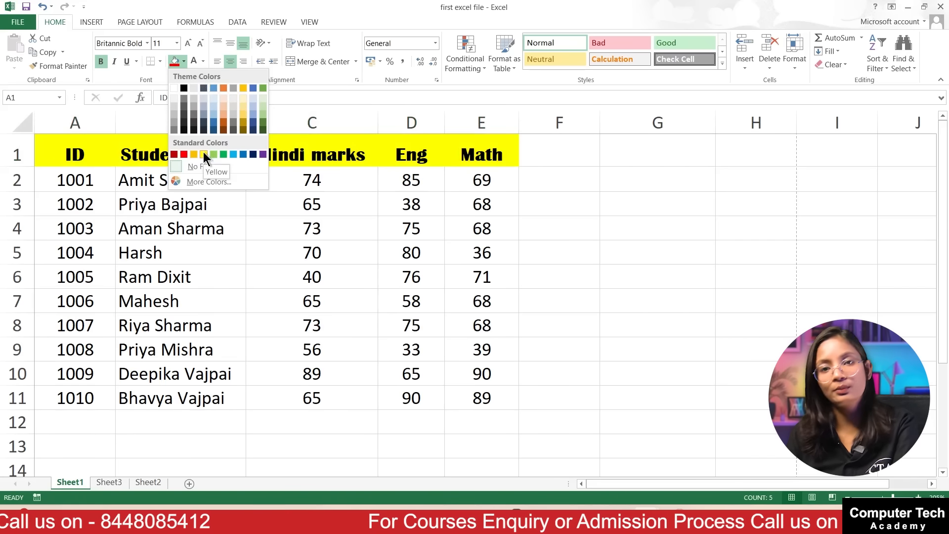
left_click(316, 208)
- Fill the header cells A1:E1 with standard yellow
left_click_drag(84, 153, 468, 144)
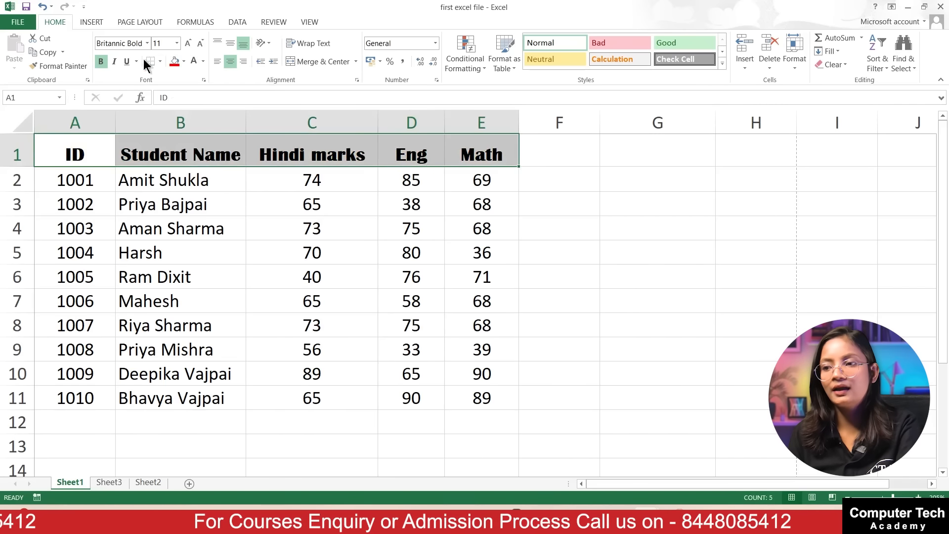
left_click(185, 61)
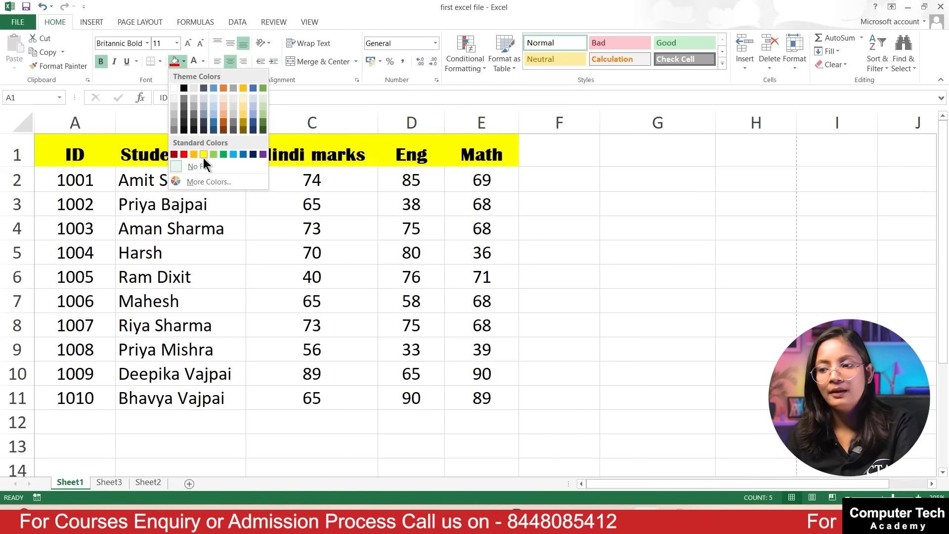
left_click(203, 155)
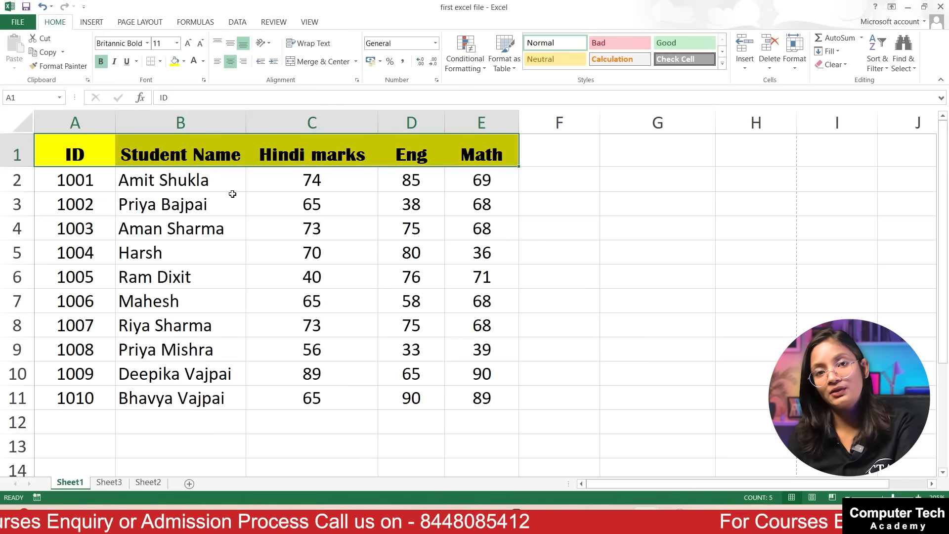
left_click(237, 229)
- Fill the student data cells A2:E11 with the lightest blue theme color
left_click_drag(74, 180, 470, 402)
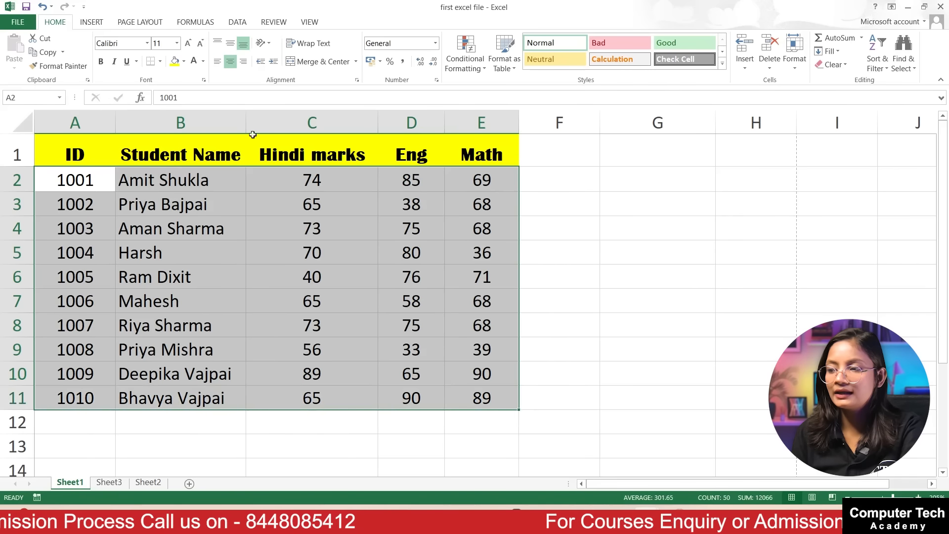
left_click(184, 61)
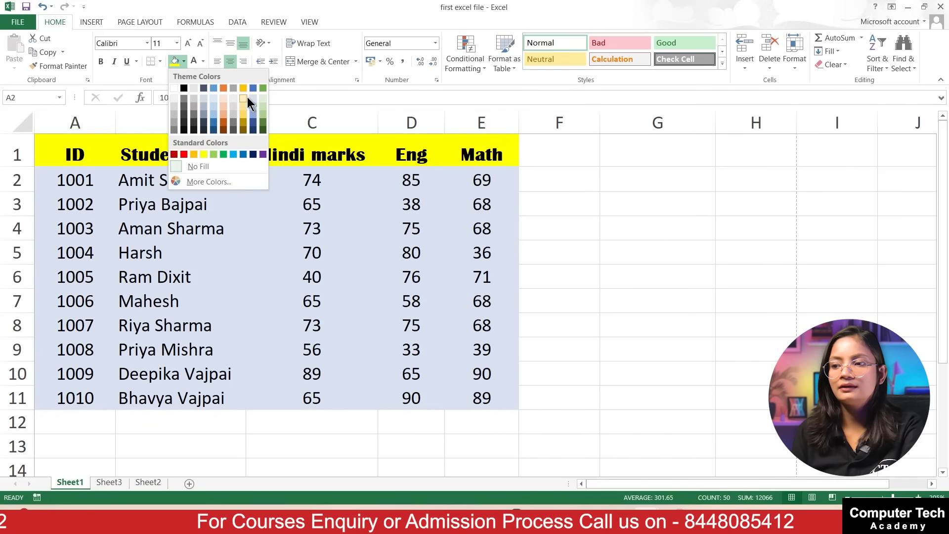
left_click(212, 96)
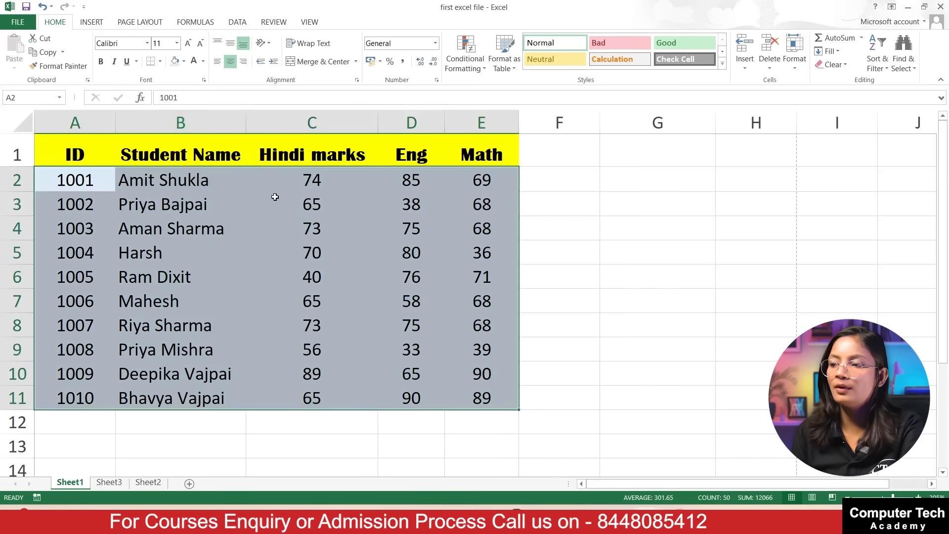
left_click(263, 195)
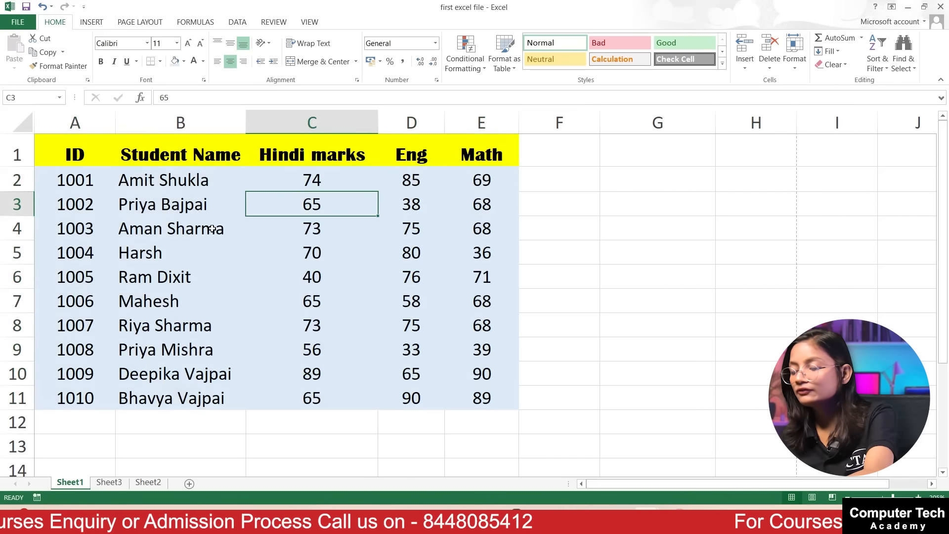
- Examine the color-filled marks table in the print preview, looking for cell lines, and return to the sheet
key("ctrl+p")
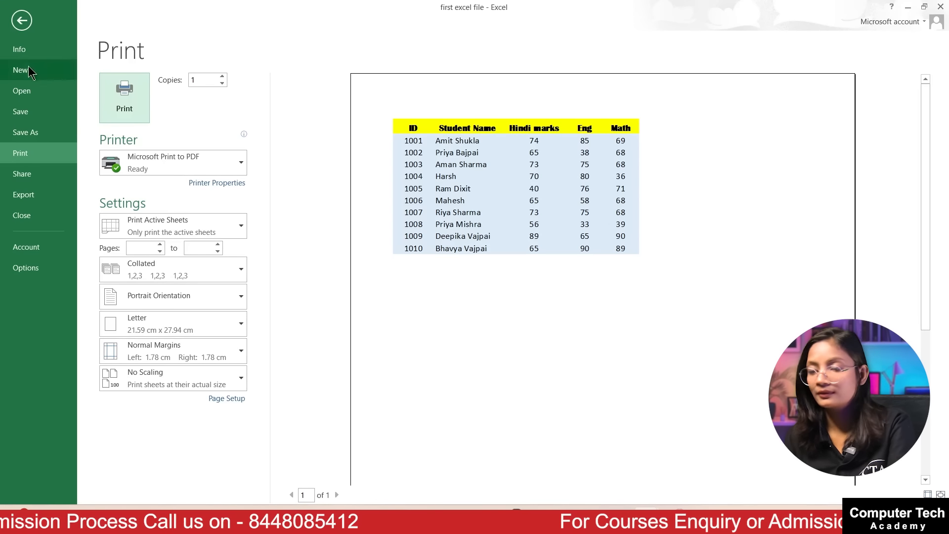
left_click(22, 20)
left_click(416, 211)
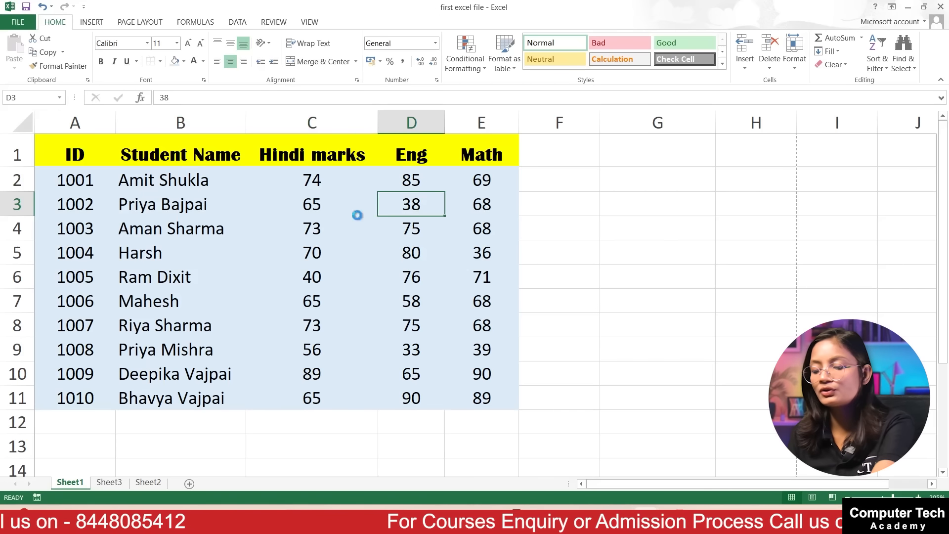
key("ctrl+p")
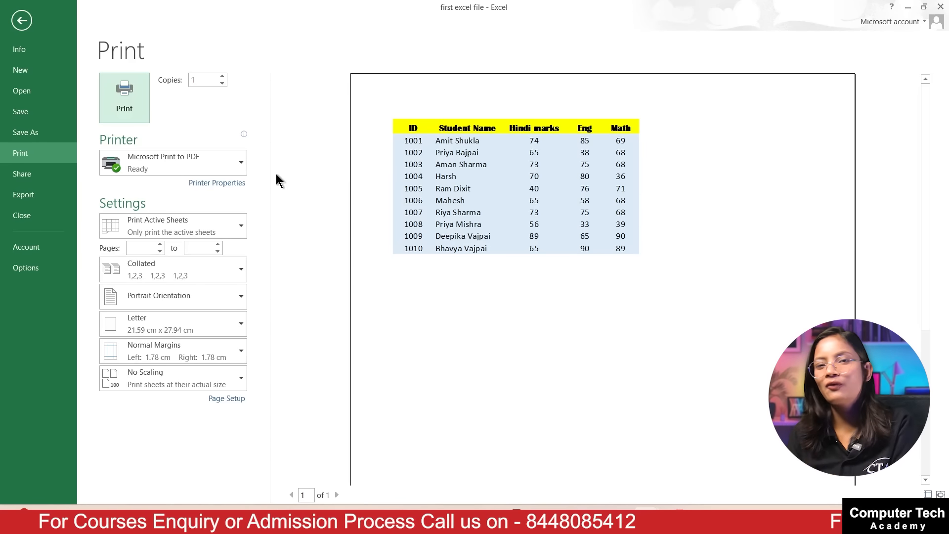
left_click(24, 22)
left_click(385, 185)
- Apply All Borders to the whole marks table A1:E11 and check it in the print preview
left_click(86, 161)
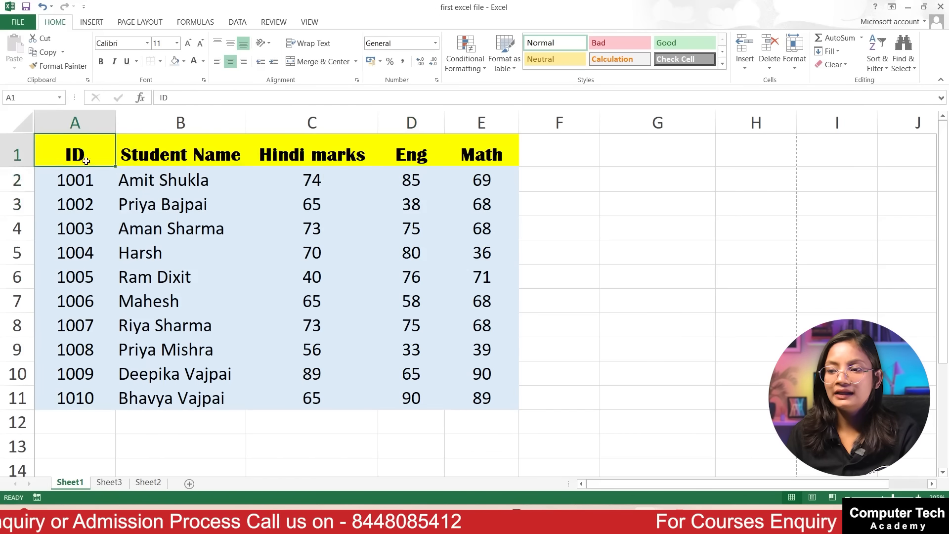
left_click_drag(86, 161, 485, 398)
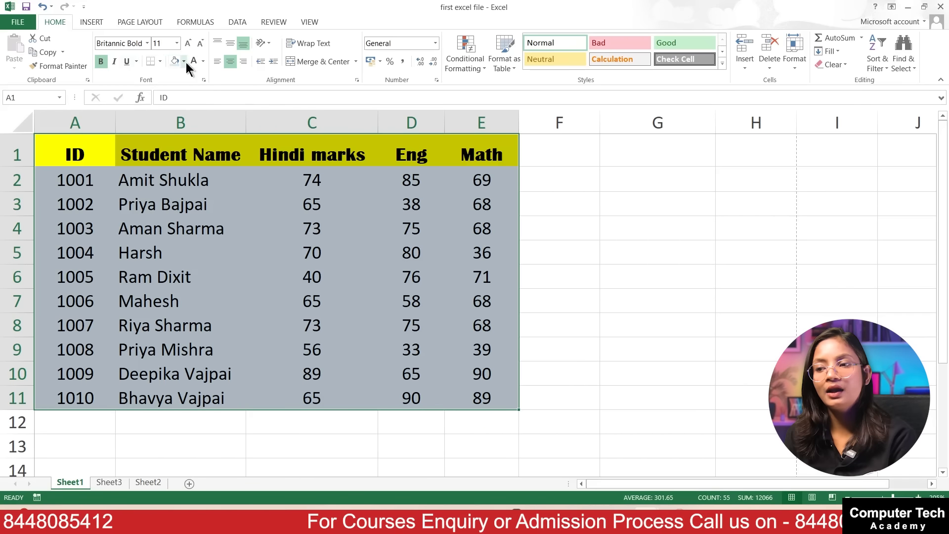
left_click(160, 61)
left_click(160, 61)
left_click(160, 62)
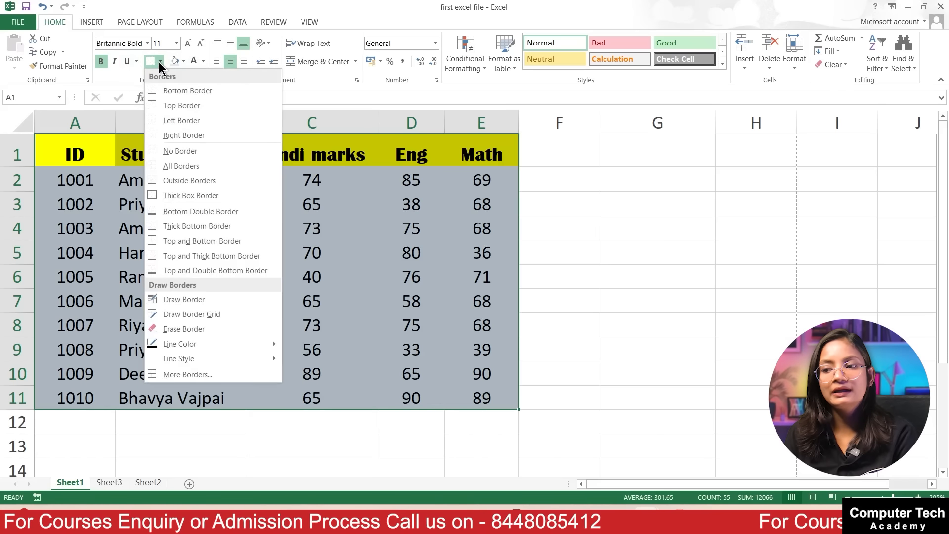
left_click(174, 168)
left_click(277, 225)
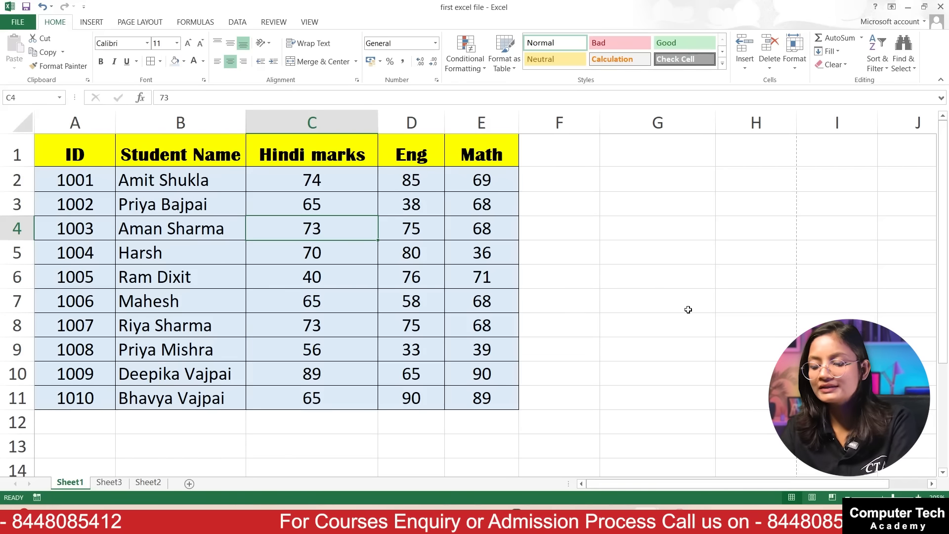
key("ctrl+p")
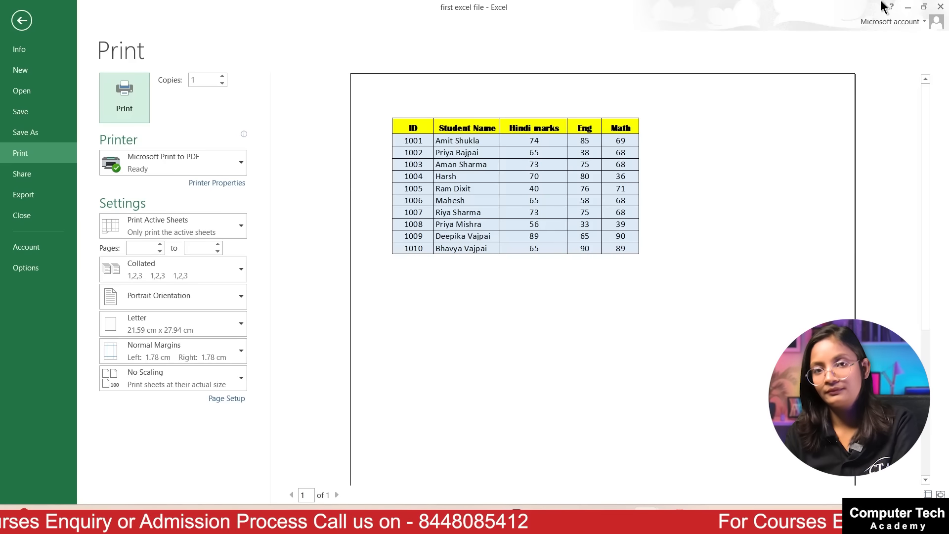
left_click(28, 20)
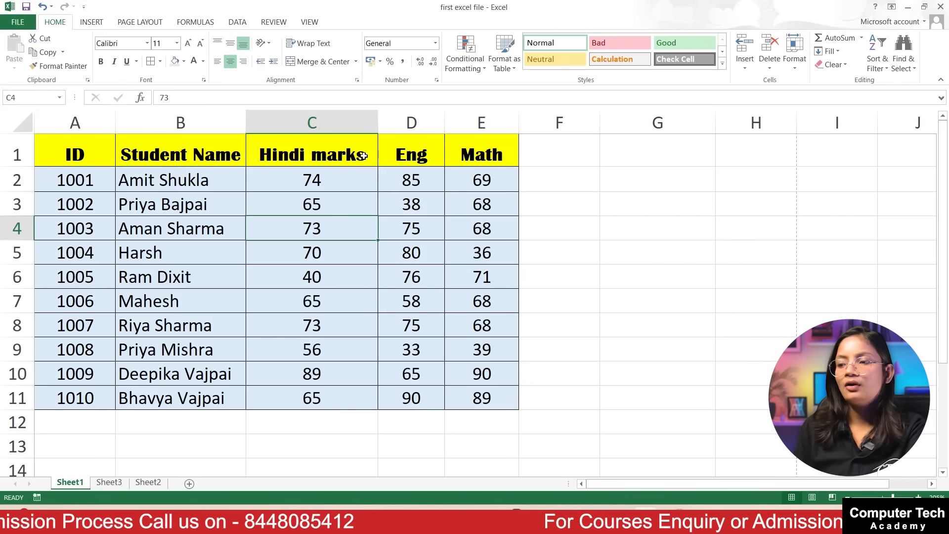
- Shorten the header in C1 to "Hindi" and complete the header in D1 as "English"
left_click(363, 156)
double_click(365, 156)
left_click_drag(365, 155, 317, 157)
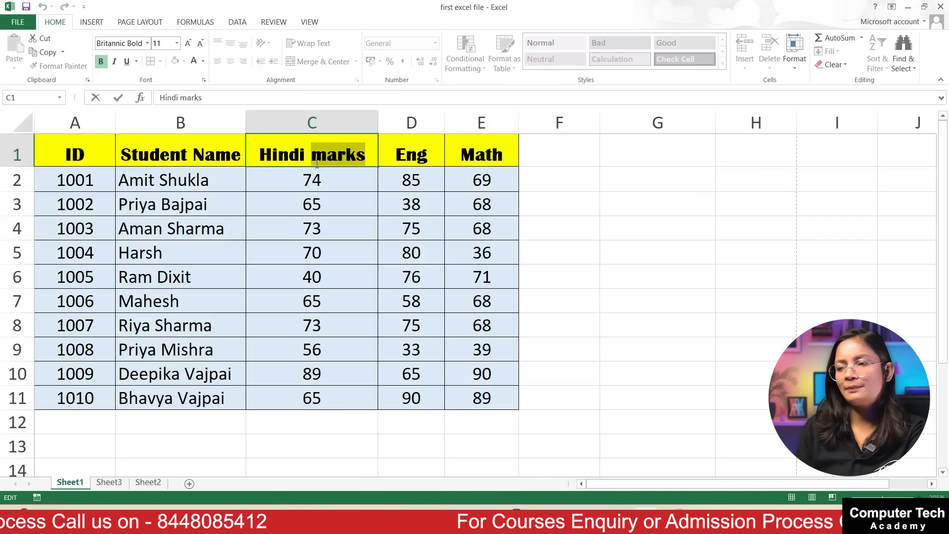
key("BackSpace")
left_click(428, 158)
double_click(428, 158)
type("lis")
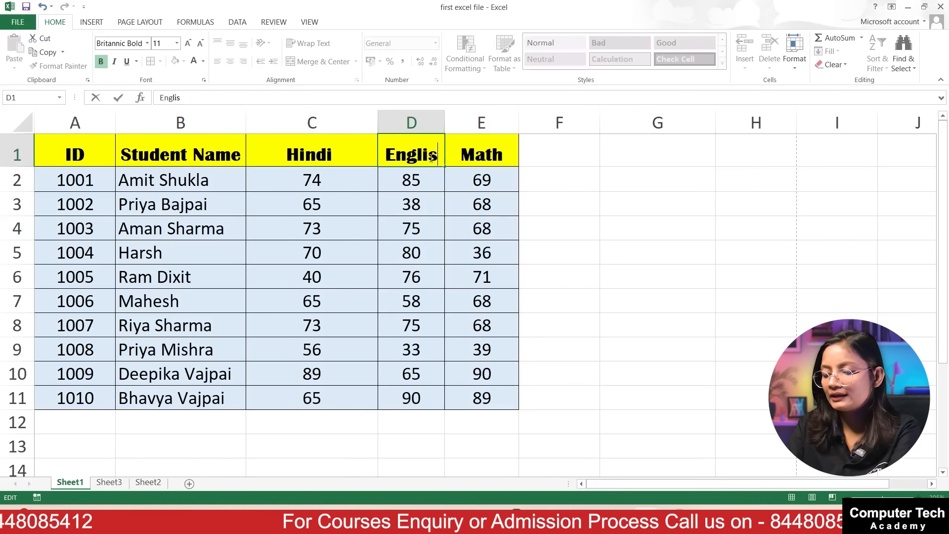
type("h")
left_click(604, 195)
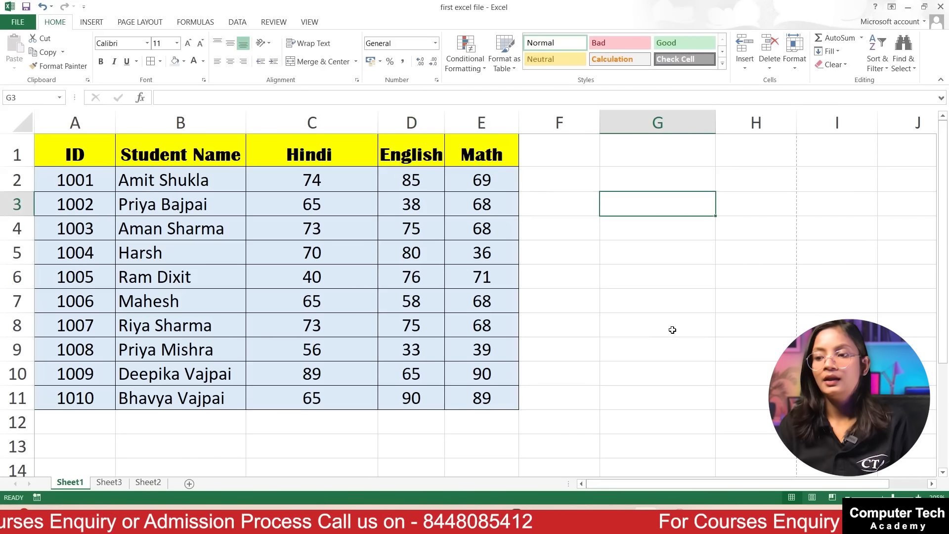
left_click(306, 195)
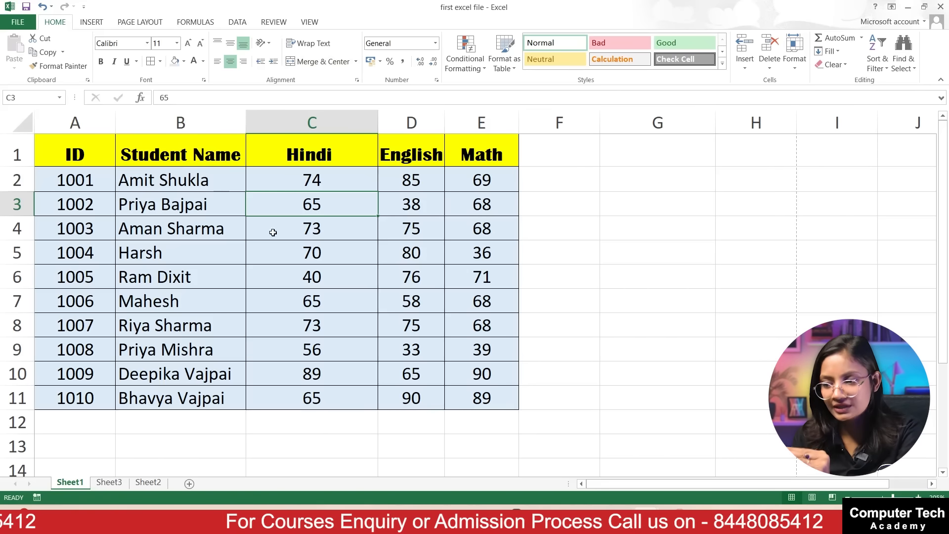
left_click(316, 120)
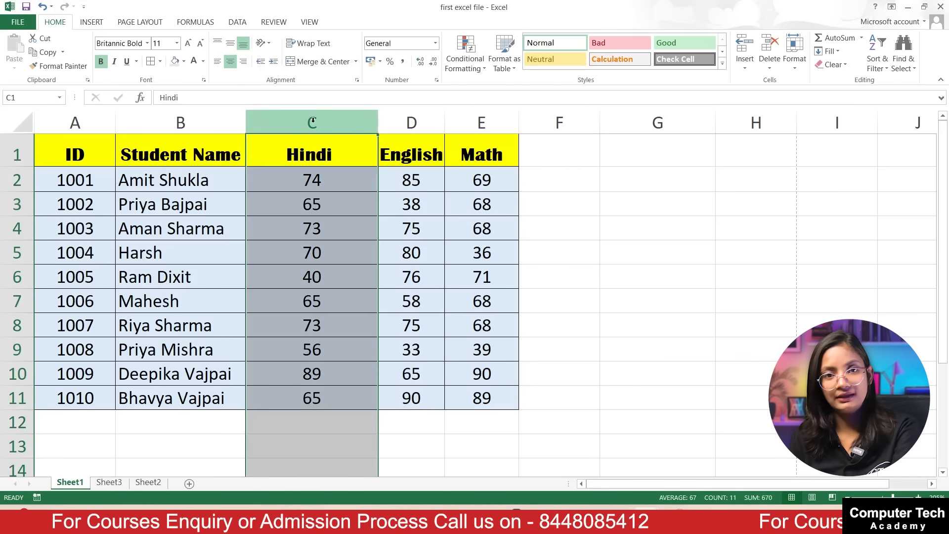
left_click(313, 247)
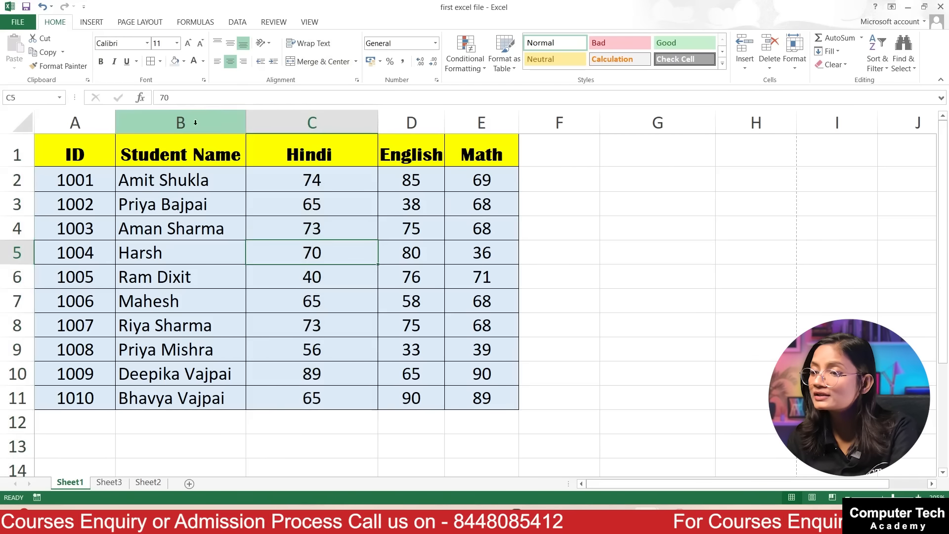
- Try inserting a blank column before the Hindi column several times, undoing each insertion
left_click(311, 126)
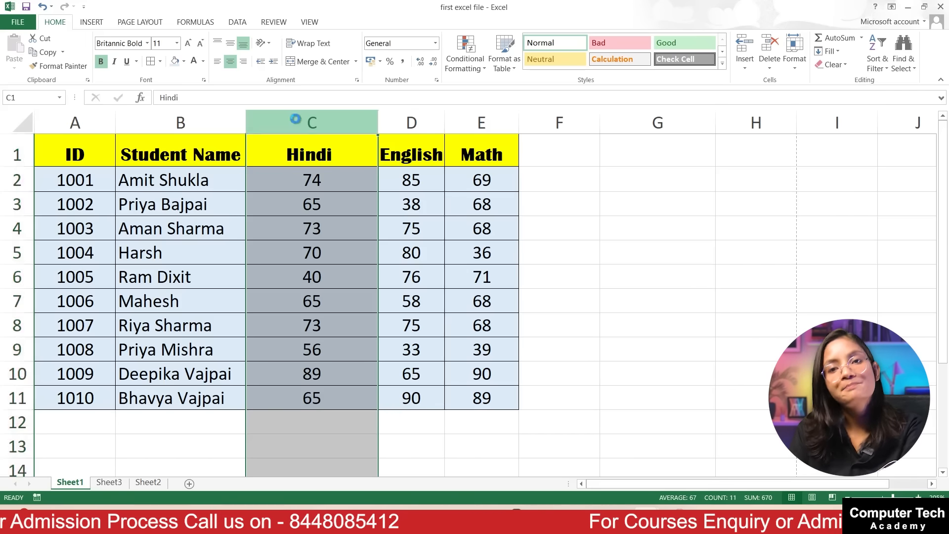
key("ctrl+shift+plus")
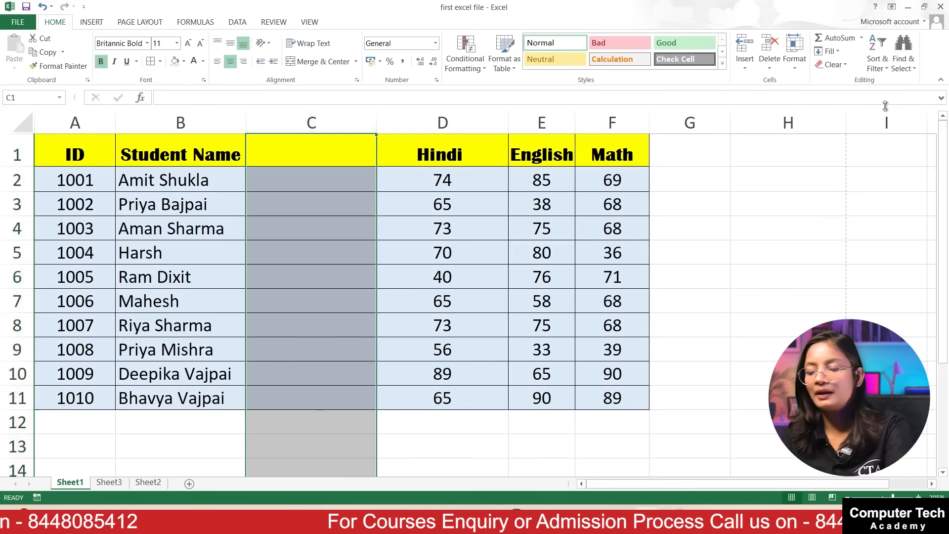
key("ctrl+z")
left_click(354, 176)
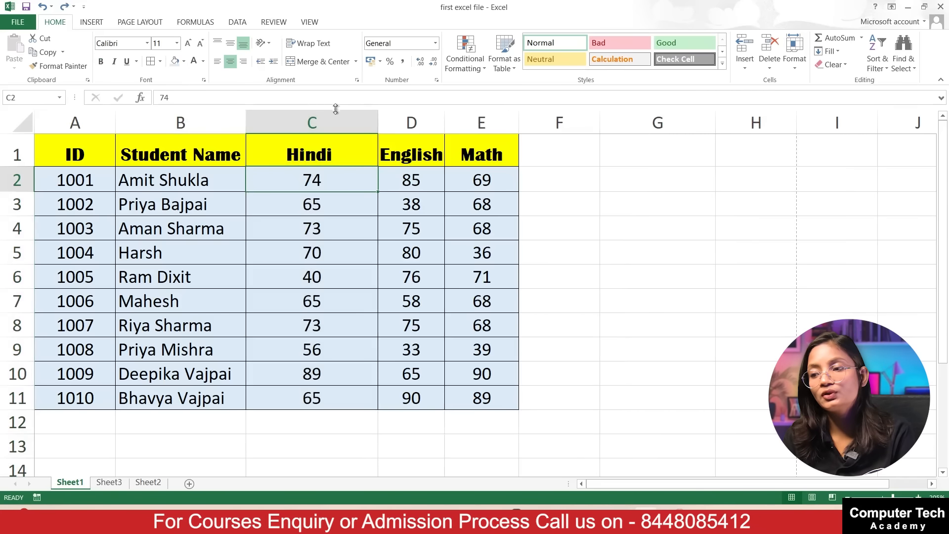
left_click(322, 122)
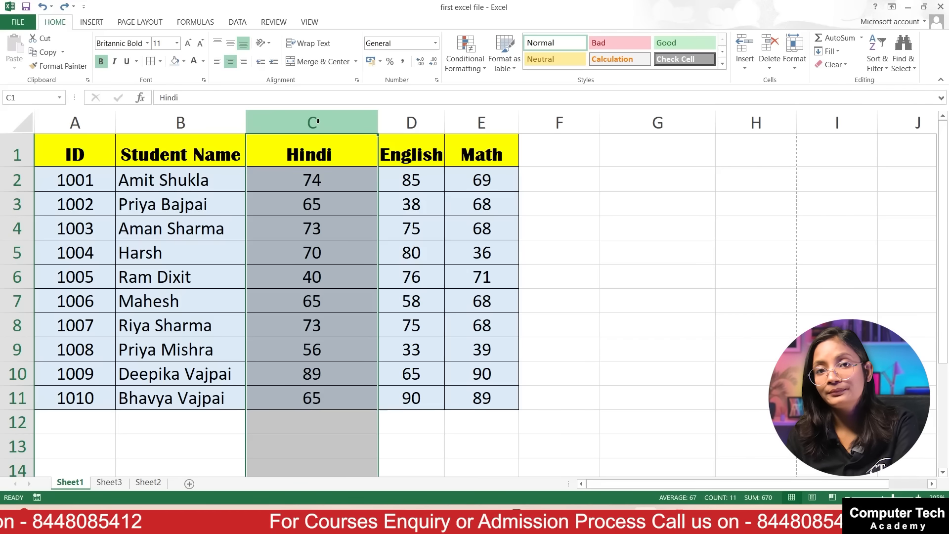
right_click(317, 121)
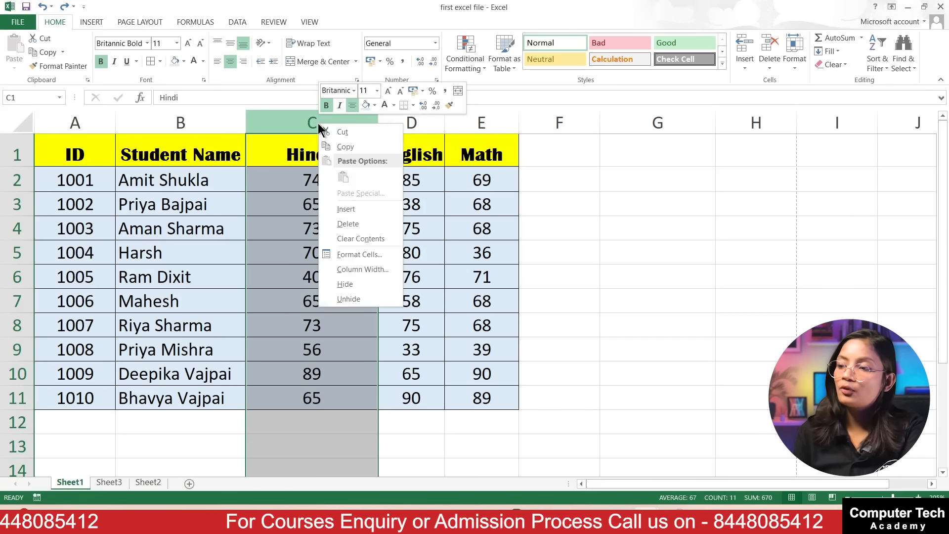
left_click(346, 209)
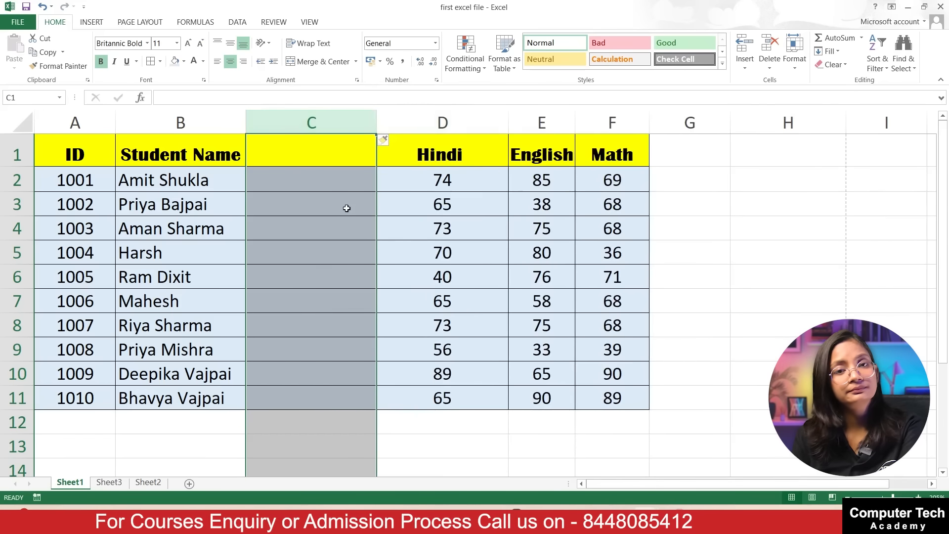
key("ctrl+z")
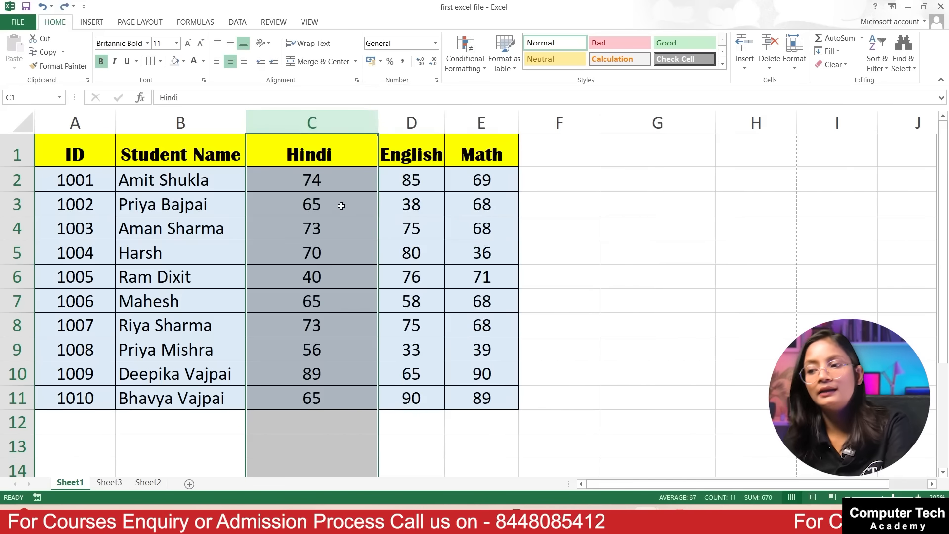
left_click(742, 45)
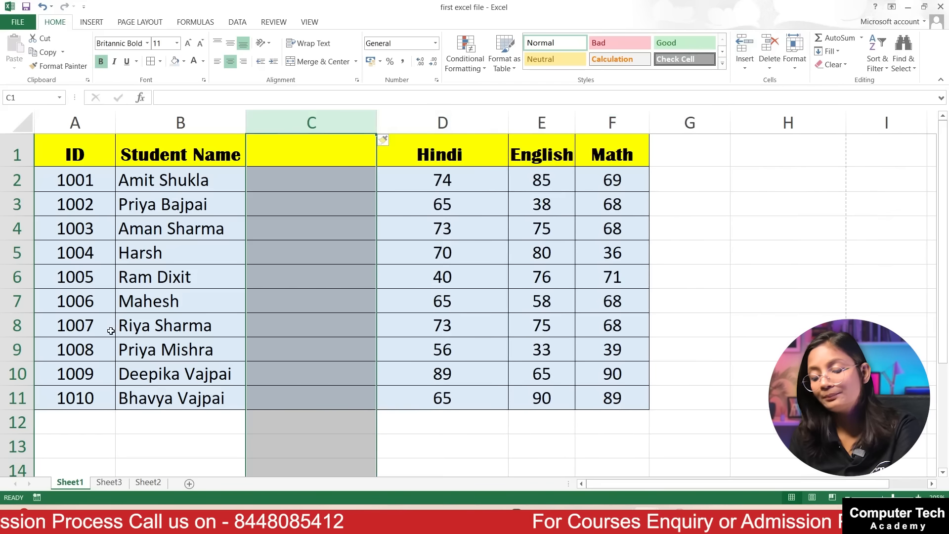
key("ctrl+z")
left_click(309, 235)
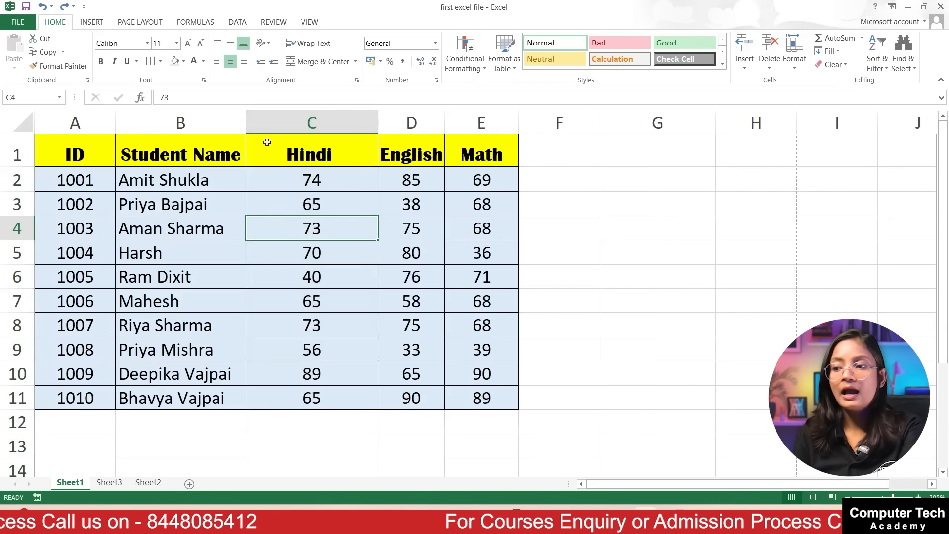
left_click(292, 192)
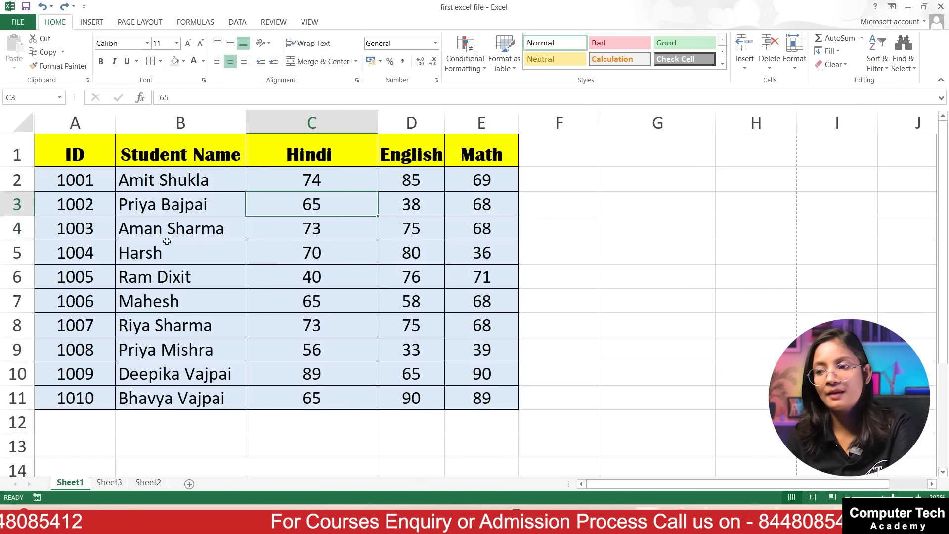
left_click(333, 220)
left_click(330, 179)
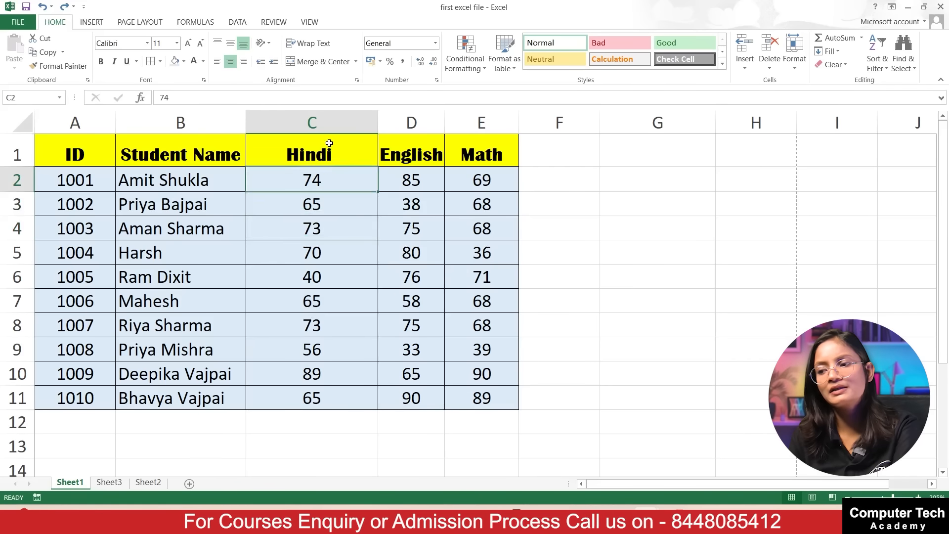
left_click(329, 146)
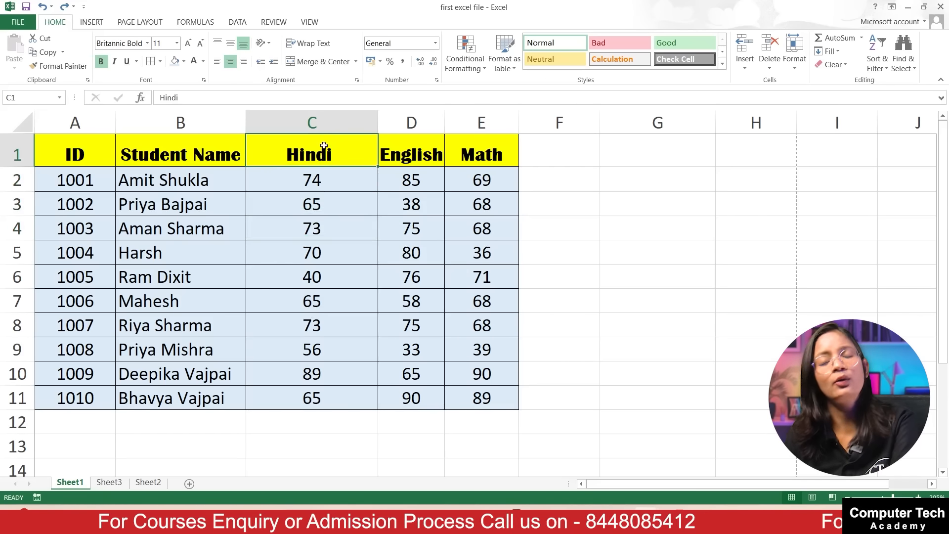
- Insert a new sheet column between the Student Name and Hindi columns
left_click(309, 195)
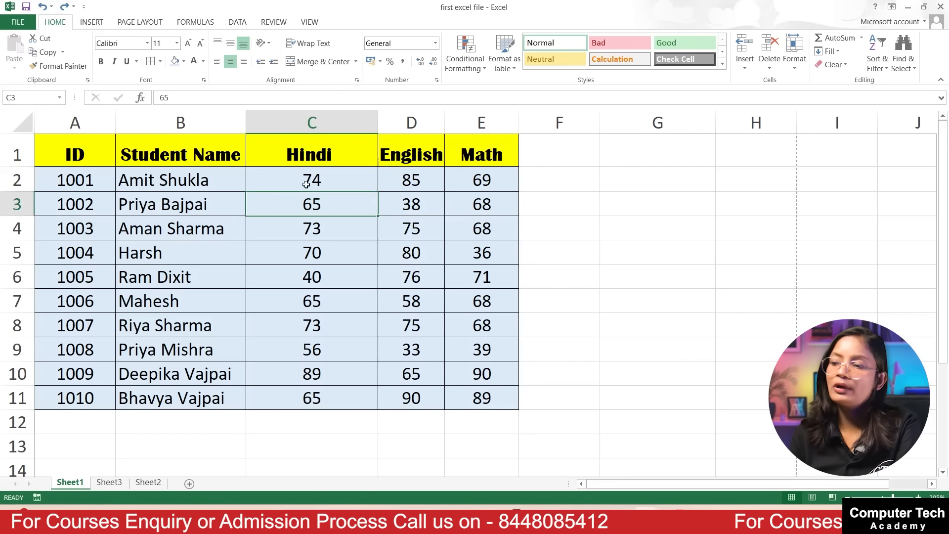
left_click(741, 68)
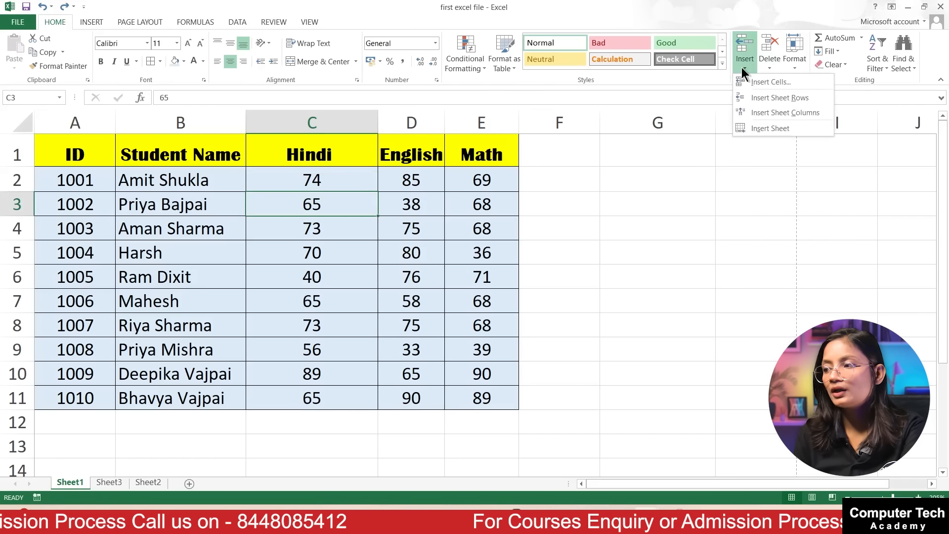
left_click(786, 112)
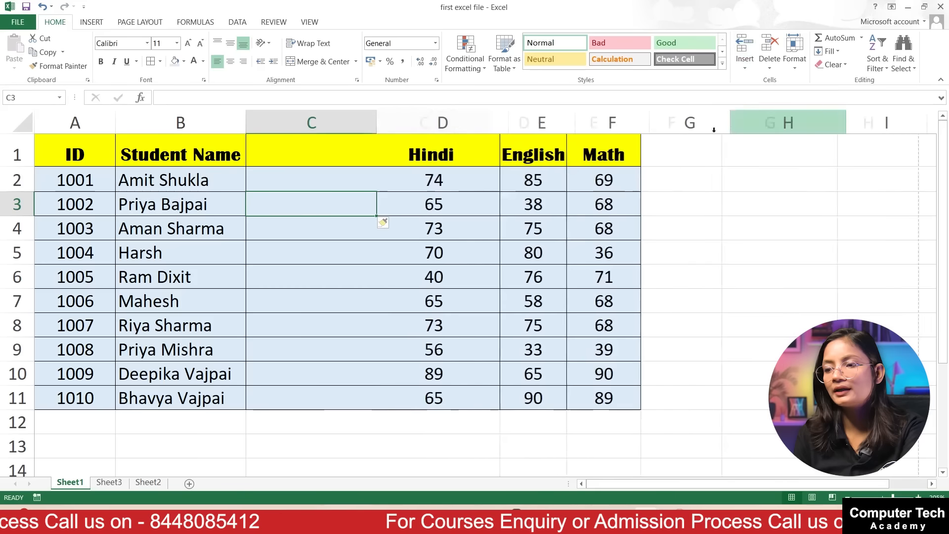
left_click(451, 253)
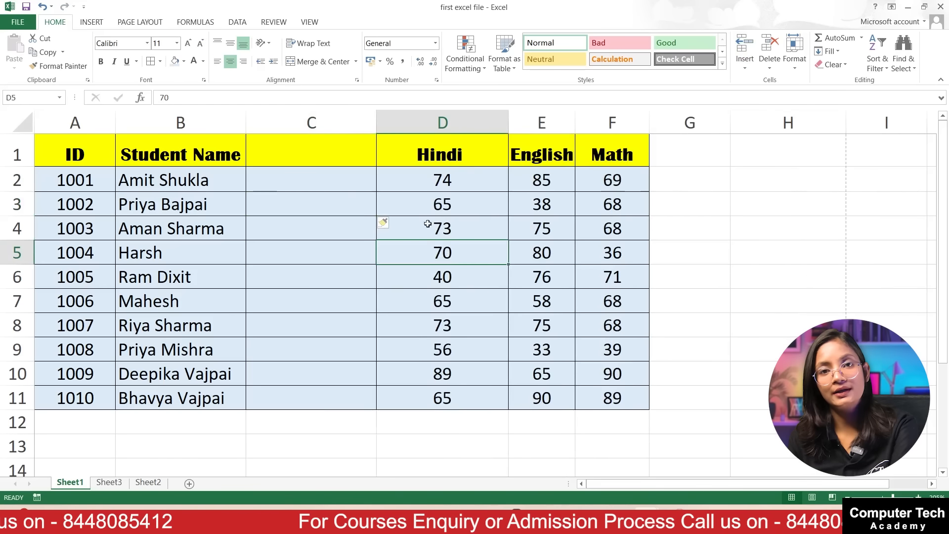
- Enter the header "Father Name" in C1 and the placeholder "XYZ" in C2
left_click(305, 149)
type("Fath")
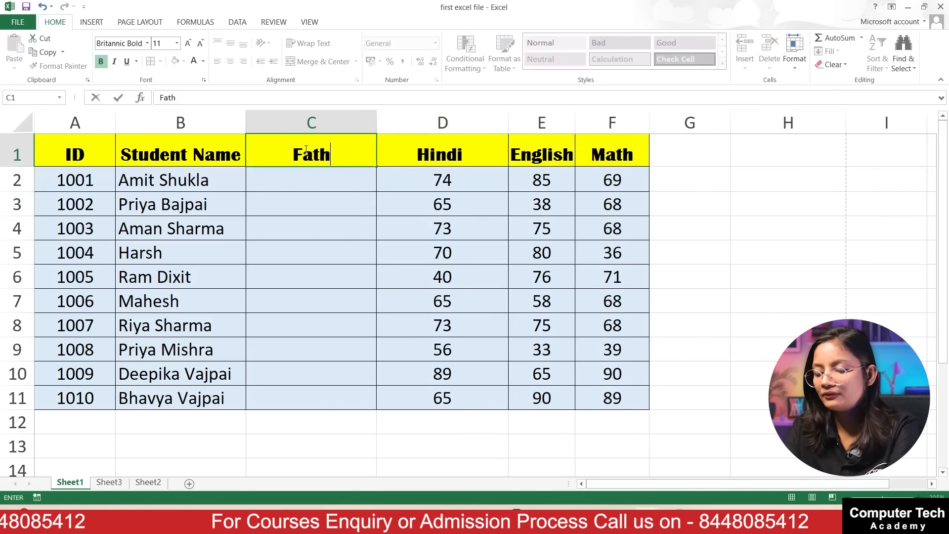
type("er Name")
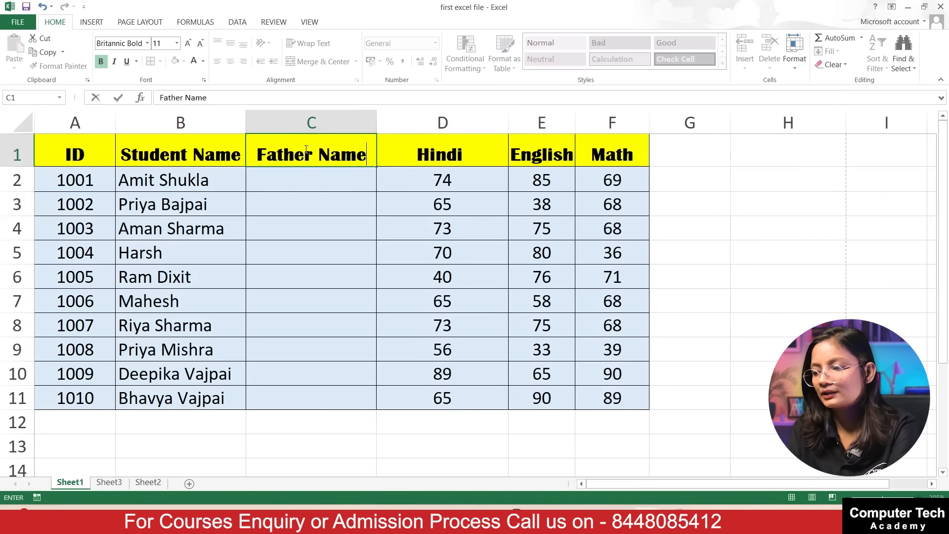
key("Return")
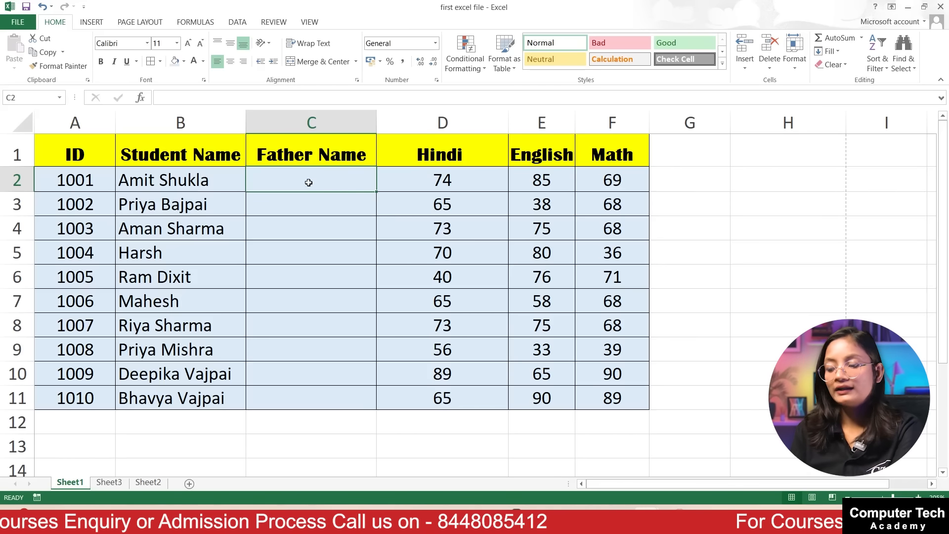
type("XYZ")
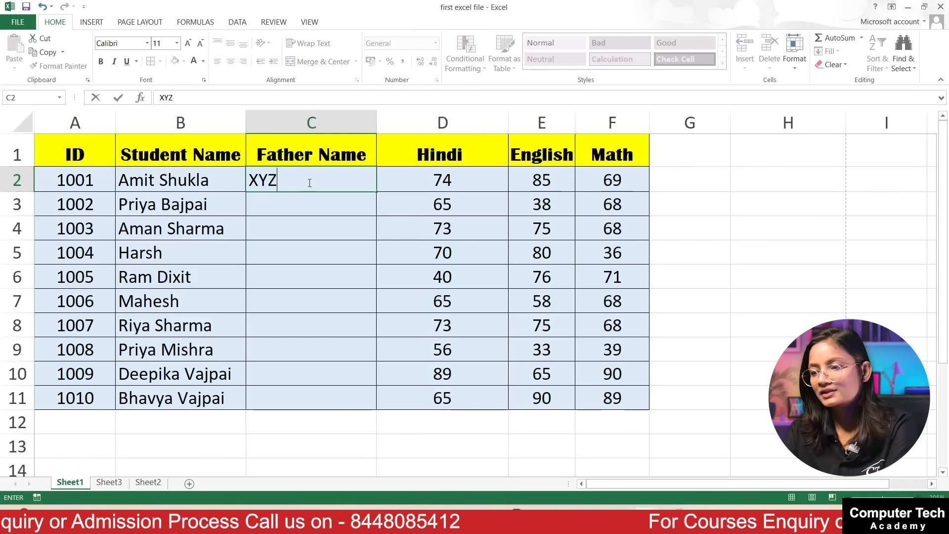
key("Return")
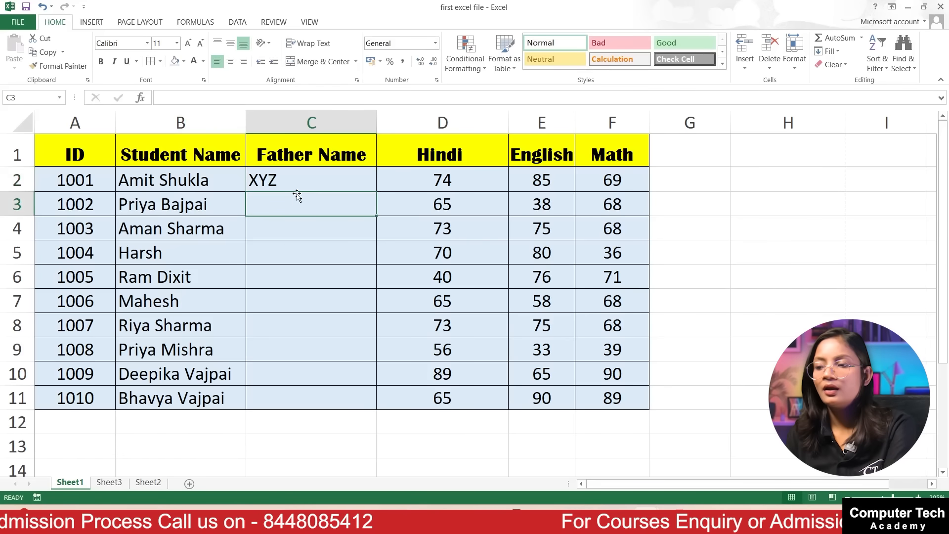
- Fill the XYZ entry down through the range C2:C11 and undo the fill
left_click(309, 181)
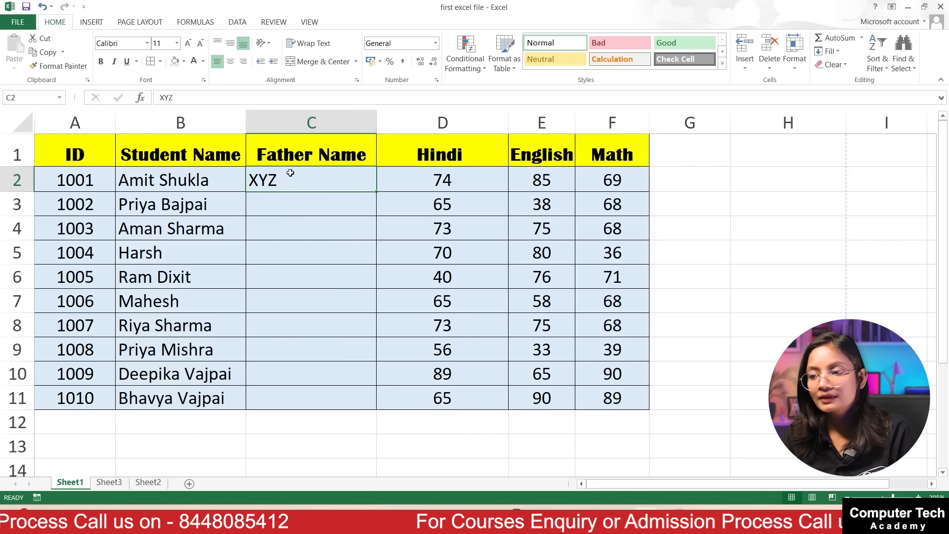
left_click_drag(300, 176, 300, 394)
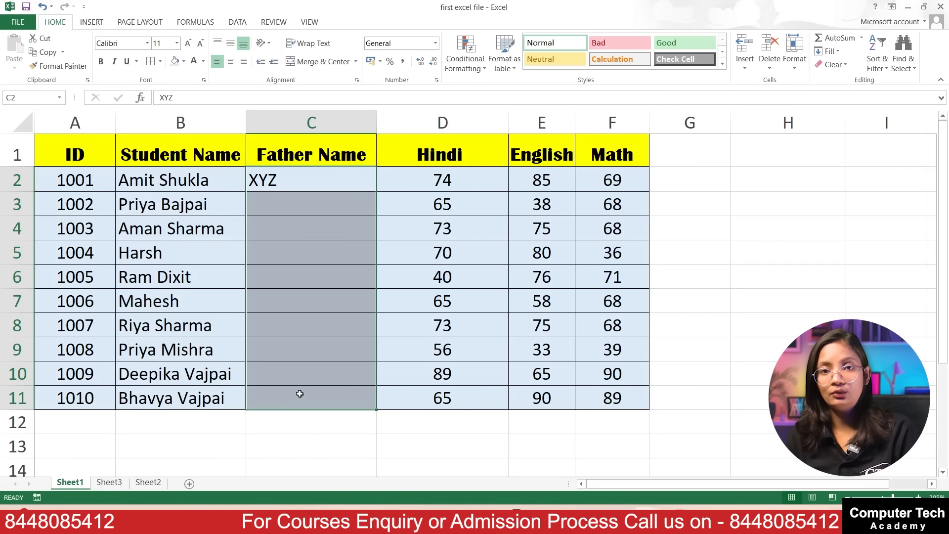
left_click(301, 277)
left_click_drag(294, 176, 325, 392)
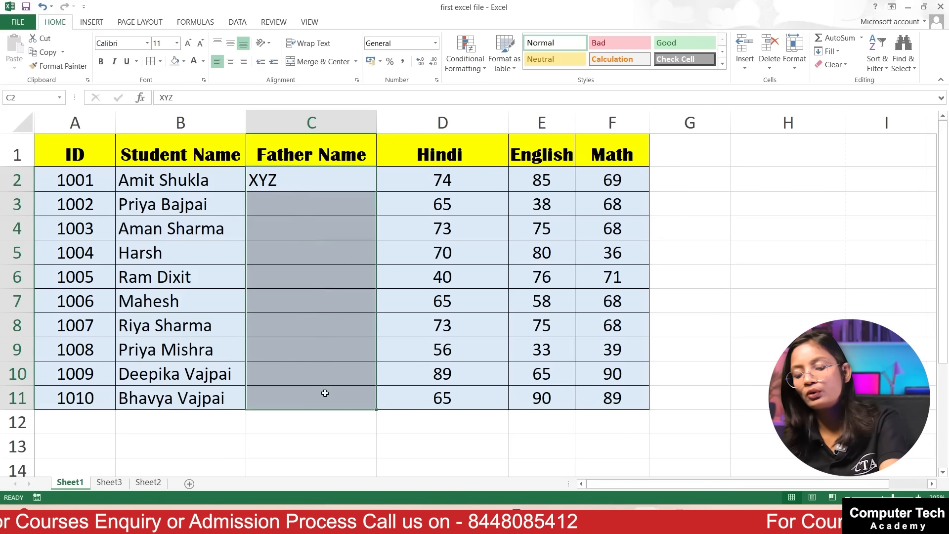
key("ctrl+d")
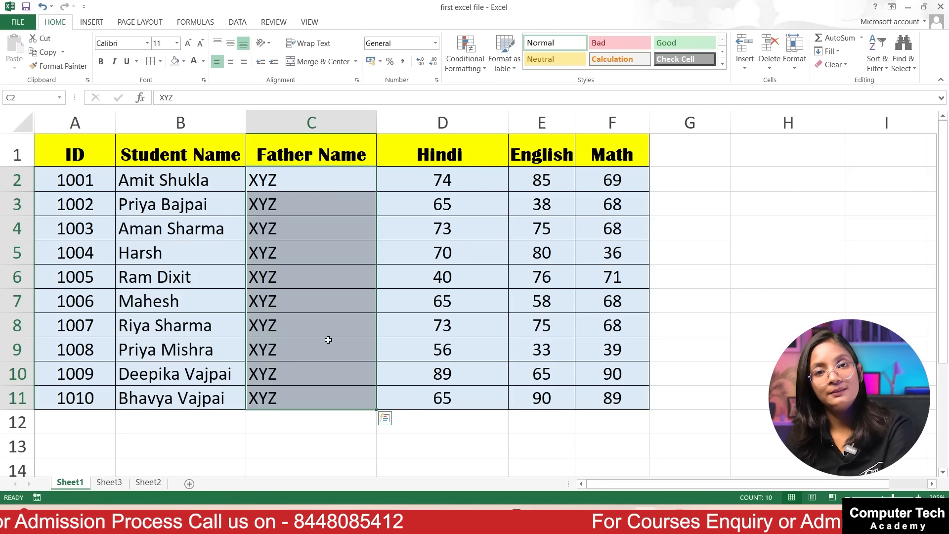
key("ctrl+z")
left_click(328, 315)
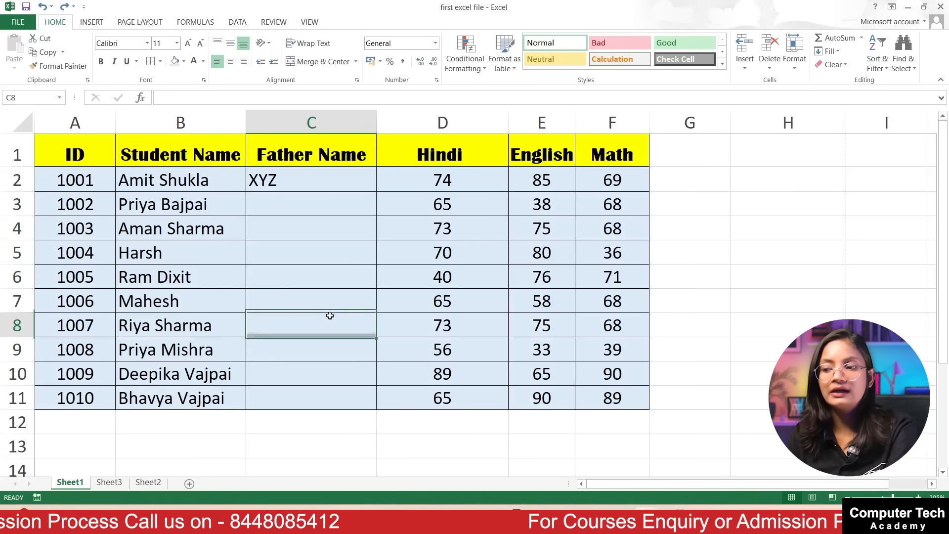
- AutoFill the XYZ entry from C2 down to the table's last row and undo it
left_click(302, 173)
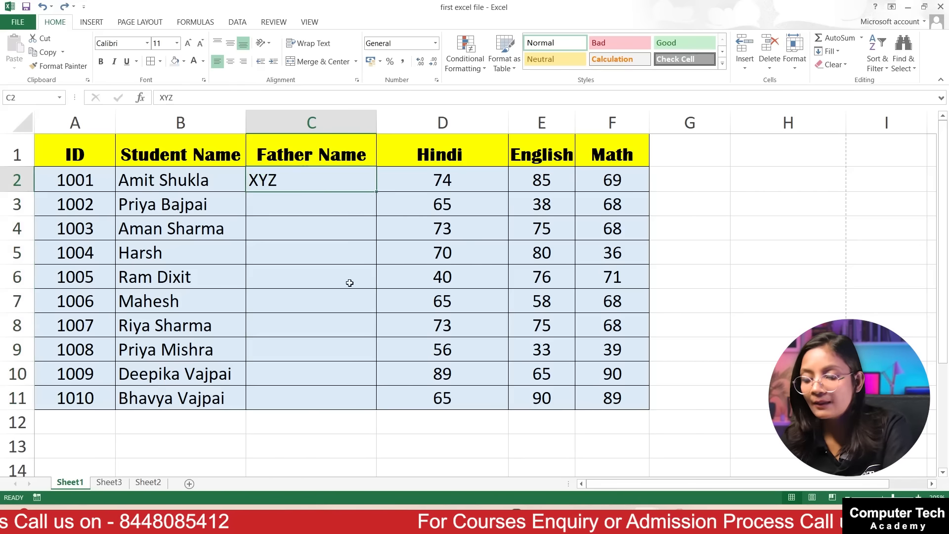
scroll(423, 248, "up", 2)
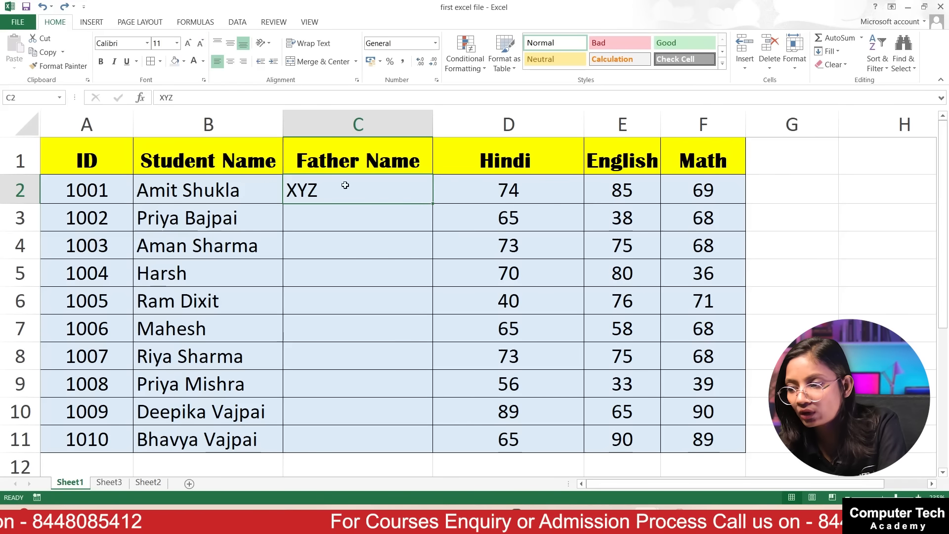
double_click(434, 204)
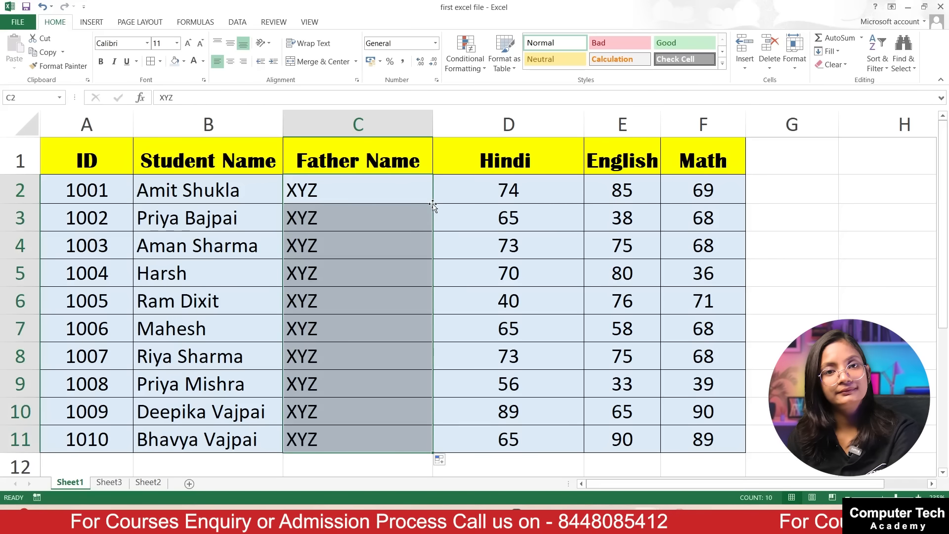
left_click(415, 269)
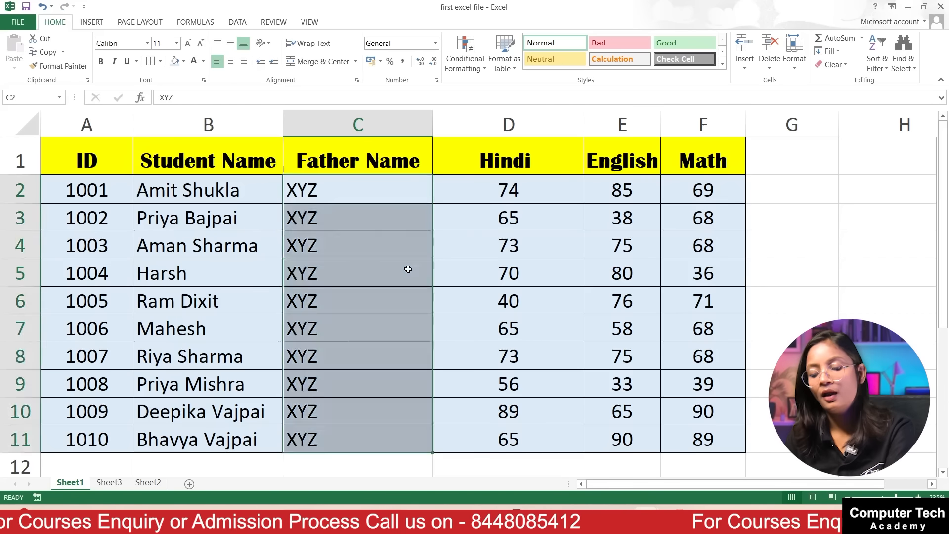
key("ctrl+z")
- Copy XYZ from C2 down through C11 with the fill handle
scroll(356, 250, "down", 1)
scroll(356, 250, "up", 1)
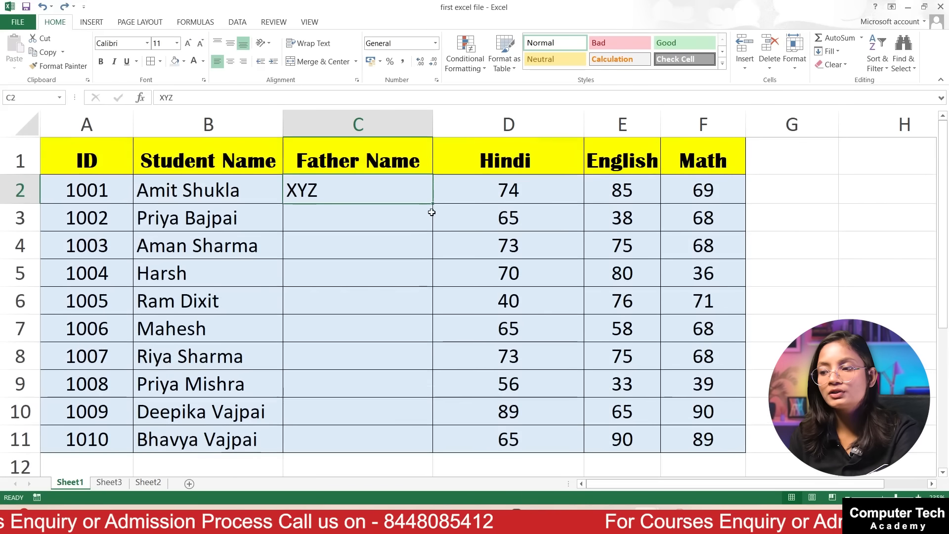
left_click_drag(434, 205, 434, 452)
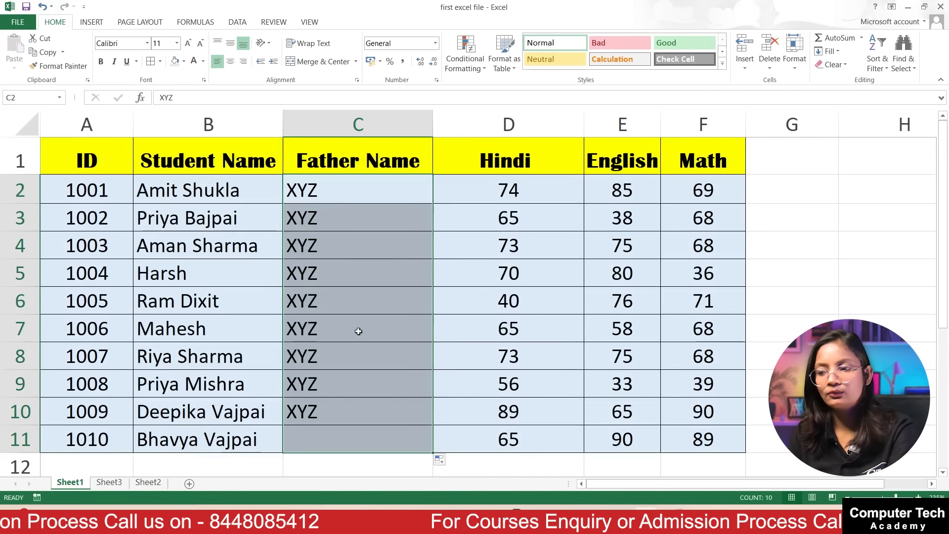
scroll(336, 316, "down", 2)
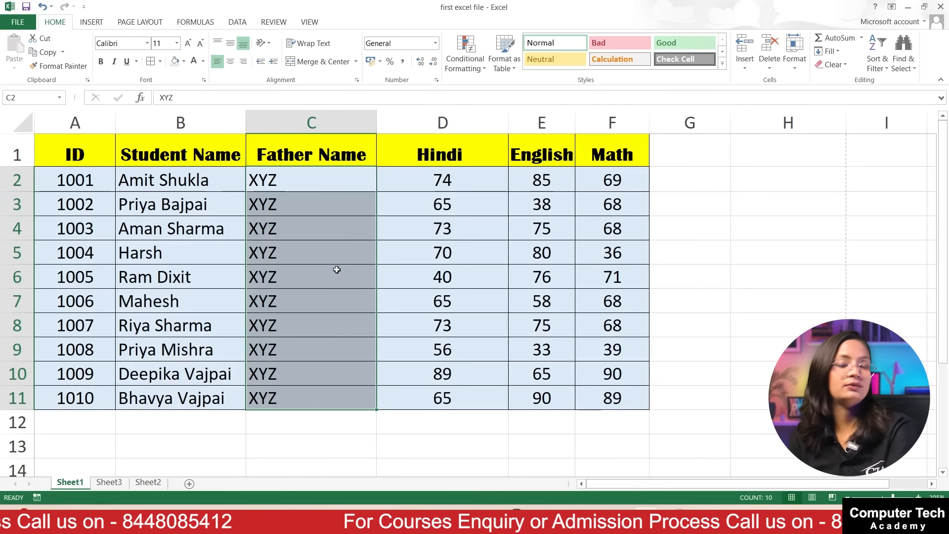
left_click(336, 269)
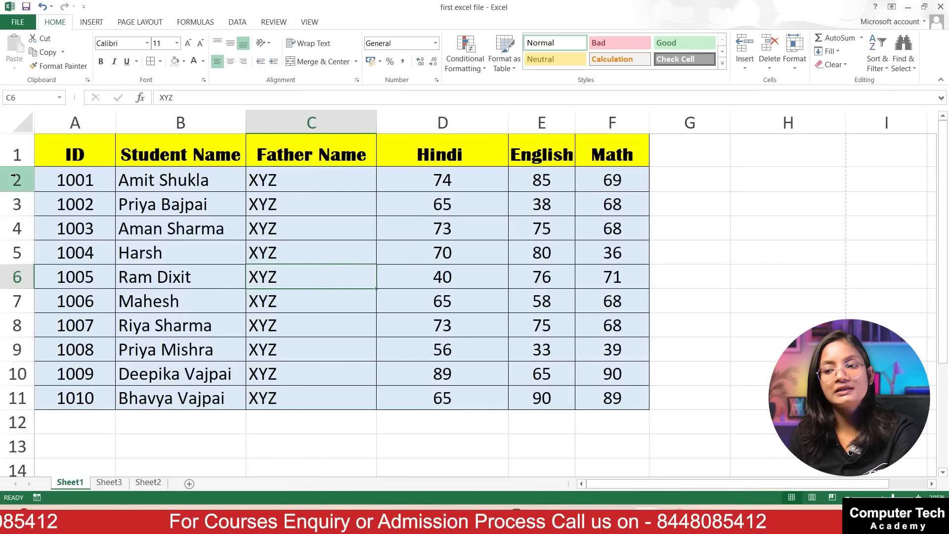
- Insert a blank row above the student record with ID 1002
left_click(17, 206)
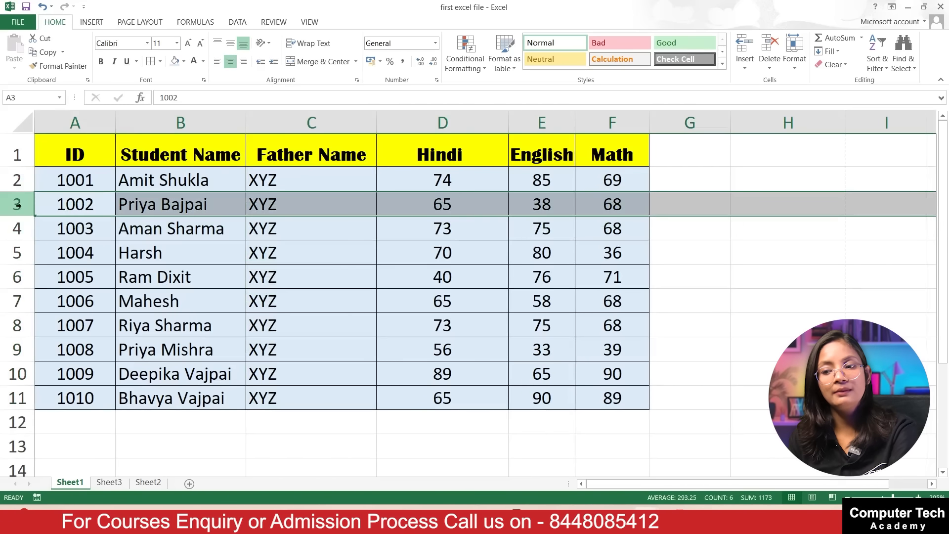
left_click(742, 50)
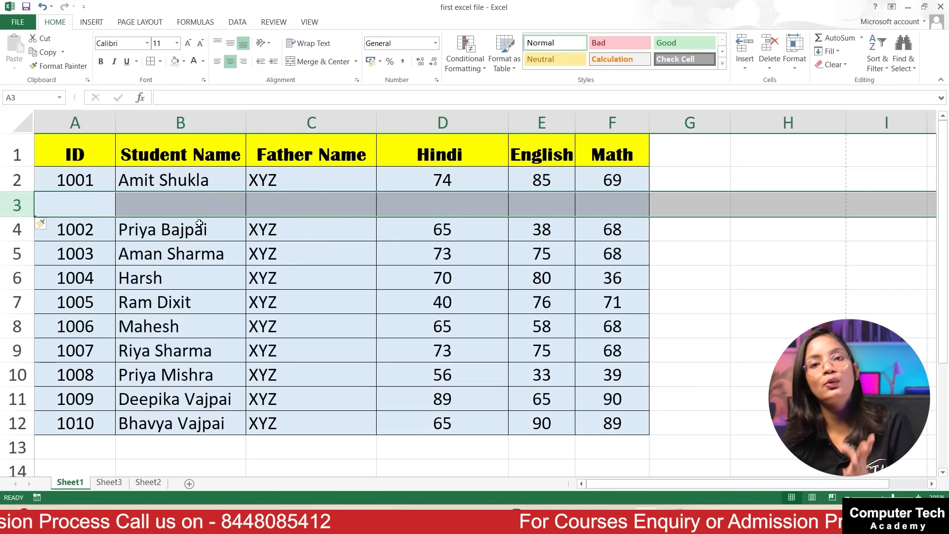
left_click(54, 247)
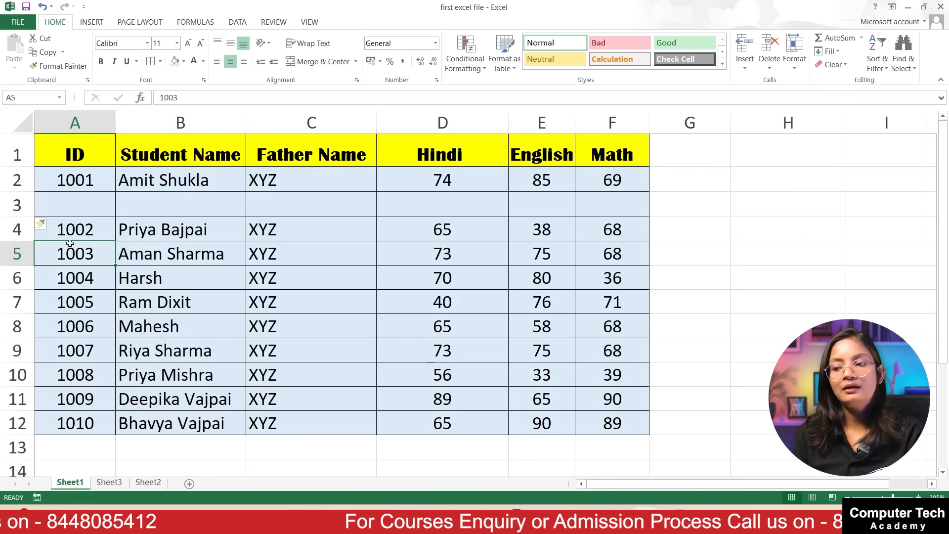
- Insert another blank row above row 4 and take it back out
left_click(20, 229)
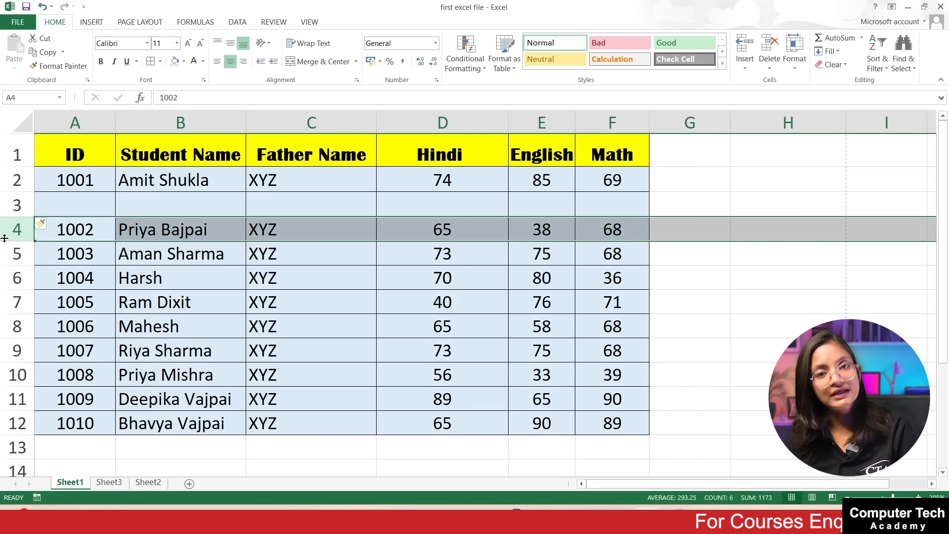
key("ctrl+shift+plus")
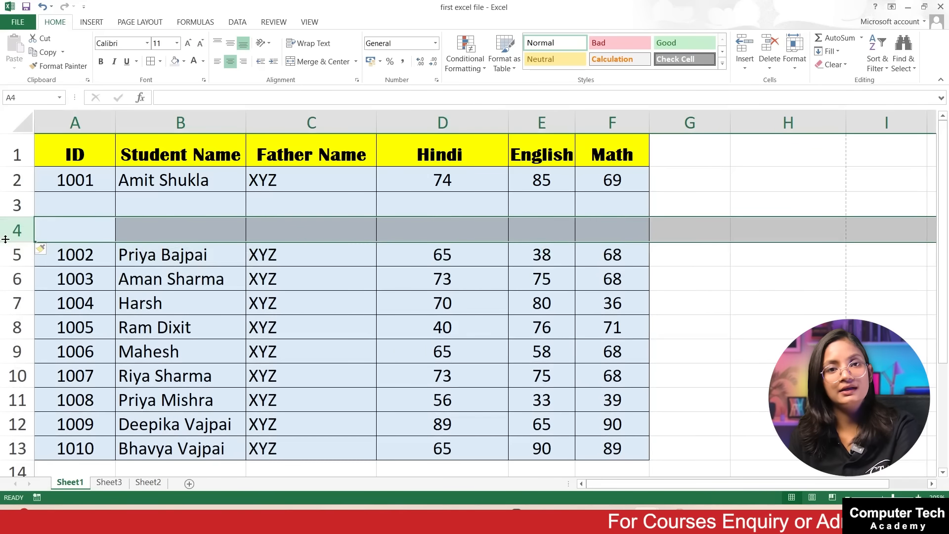
key("ctrl+minus")
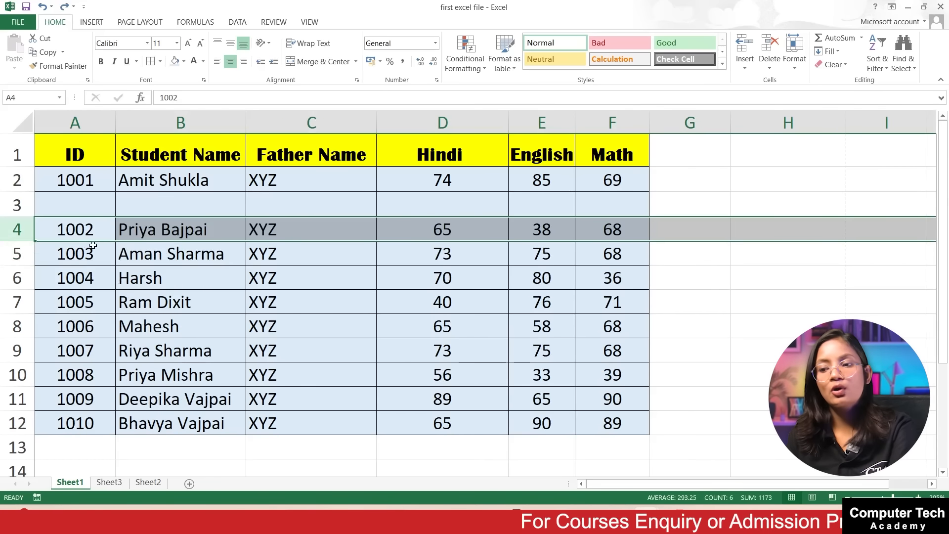
- Insert a row above cell A4 using the Entire row option, and undo the row insertions
left_click(94, 246)
left_click(17, 229)
left_click(64, 230)
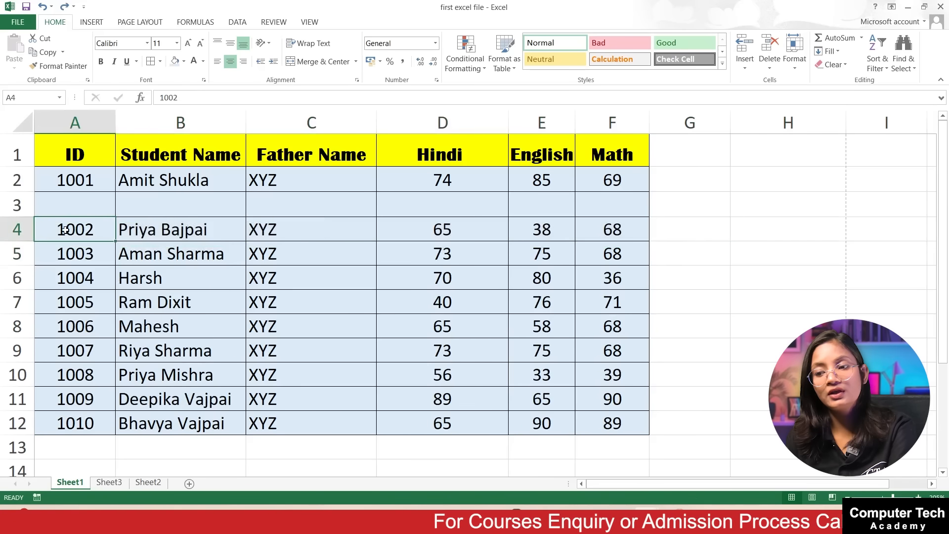
key("ctrl+shift+plus")
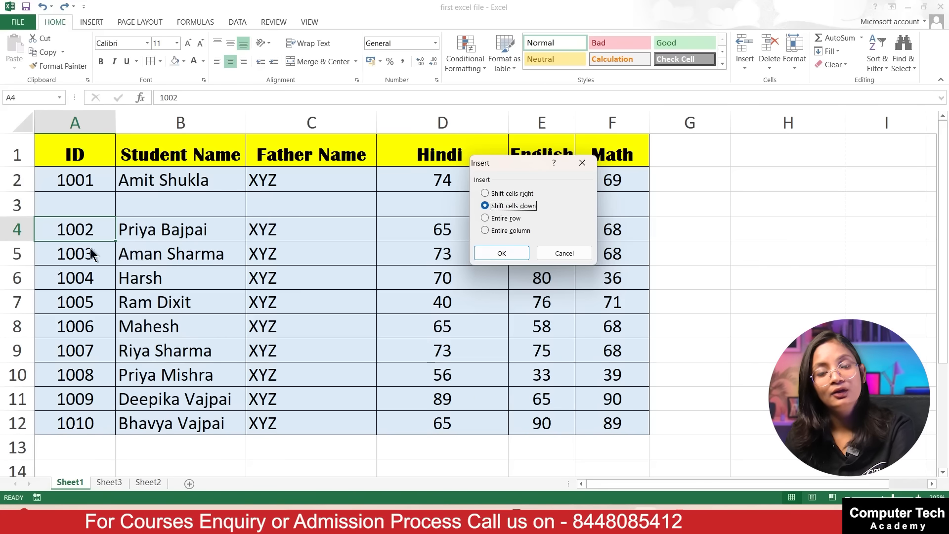
left_click(497, 220)
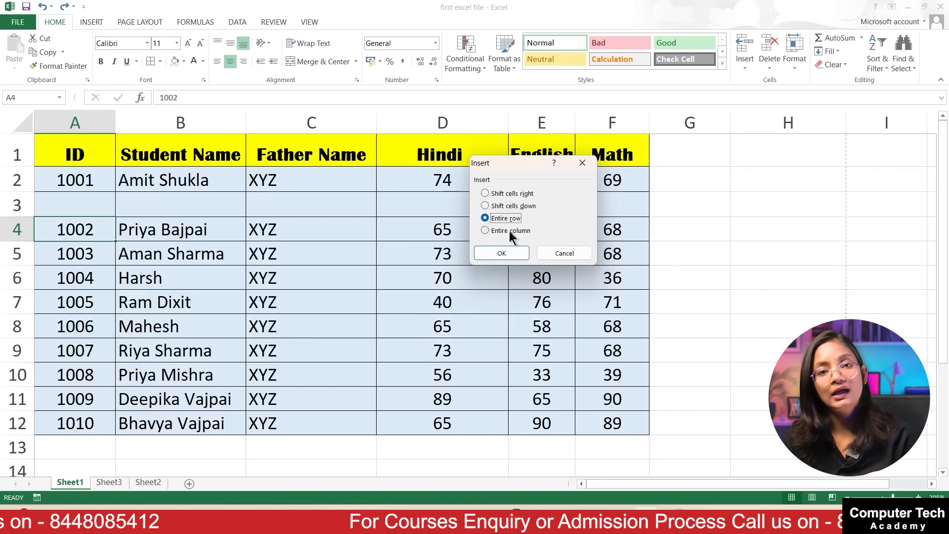
left_click(501, 253)
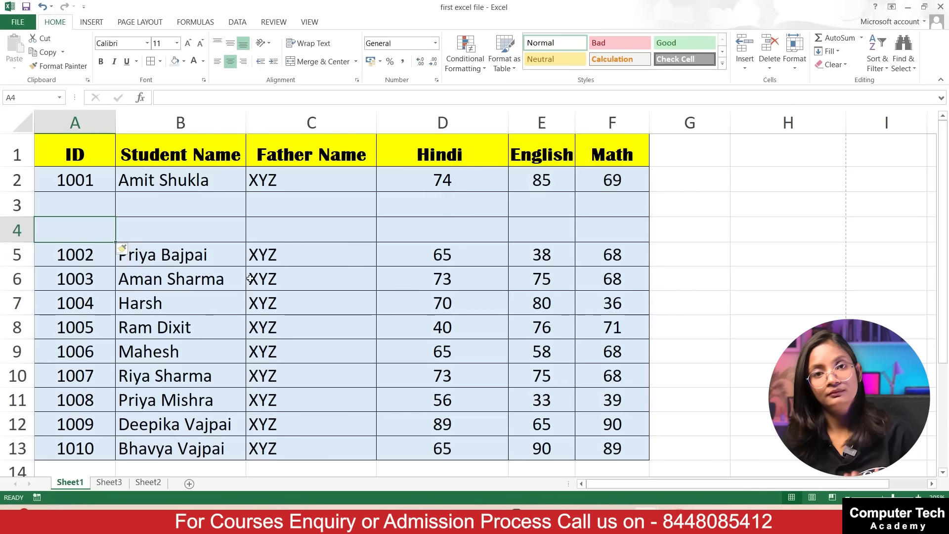
key("ctrl+z")
key("ctrl+z")
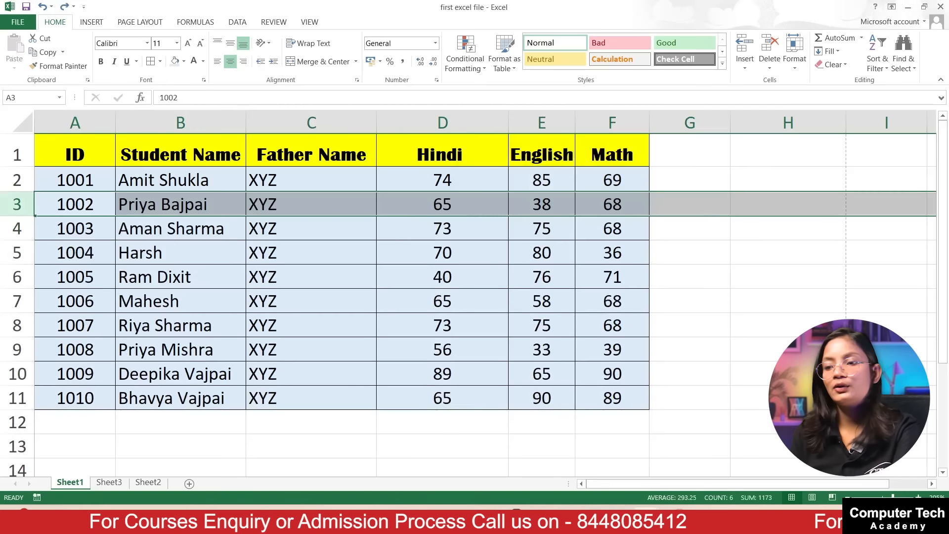
- Check the print preview of the marks table and return to the worksheet
left_click(248, 257)
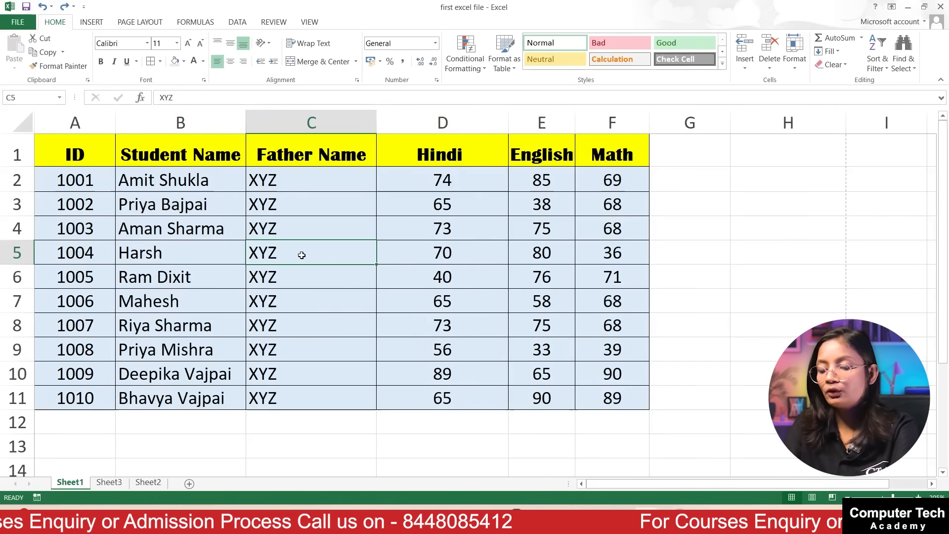
key("ctrl+p")
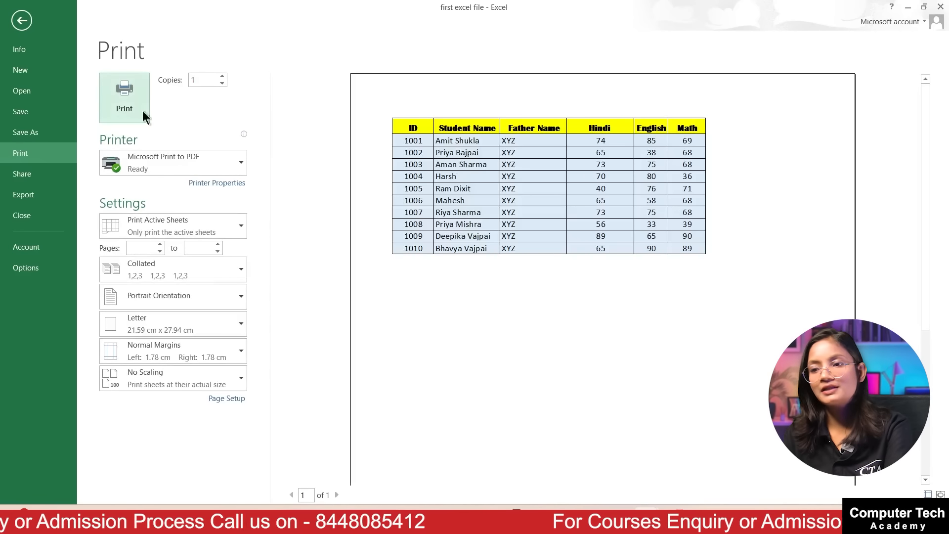
left_click(21, 20)
- Enter the header "Total Marks" in G1 and autofit column G to its content
left_click(703, 151)
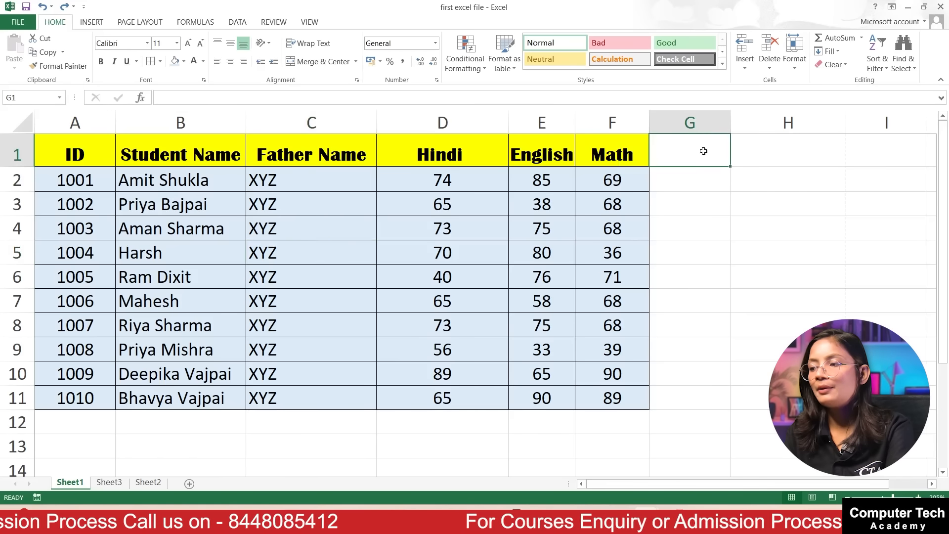
type("Total")
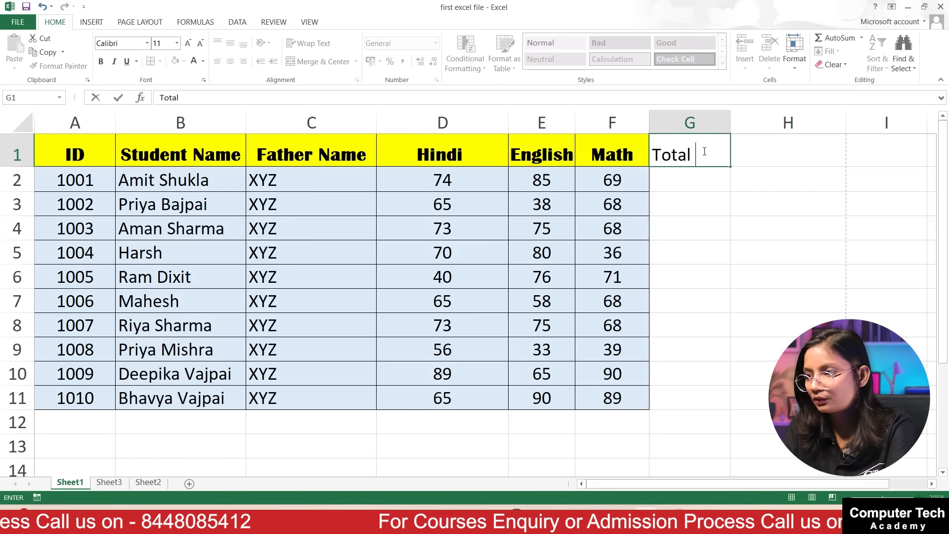
type(" Marks")
key("Return")
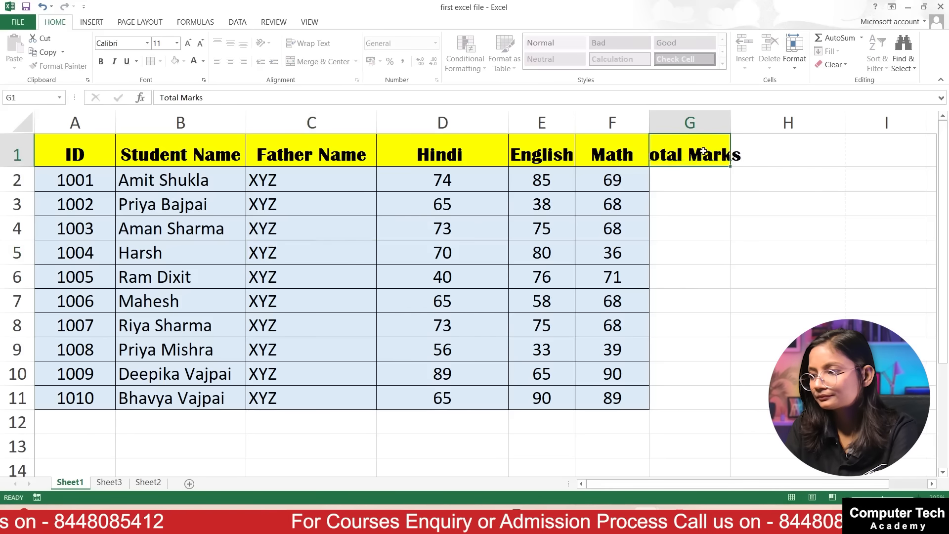
double_click(730, 123)
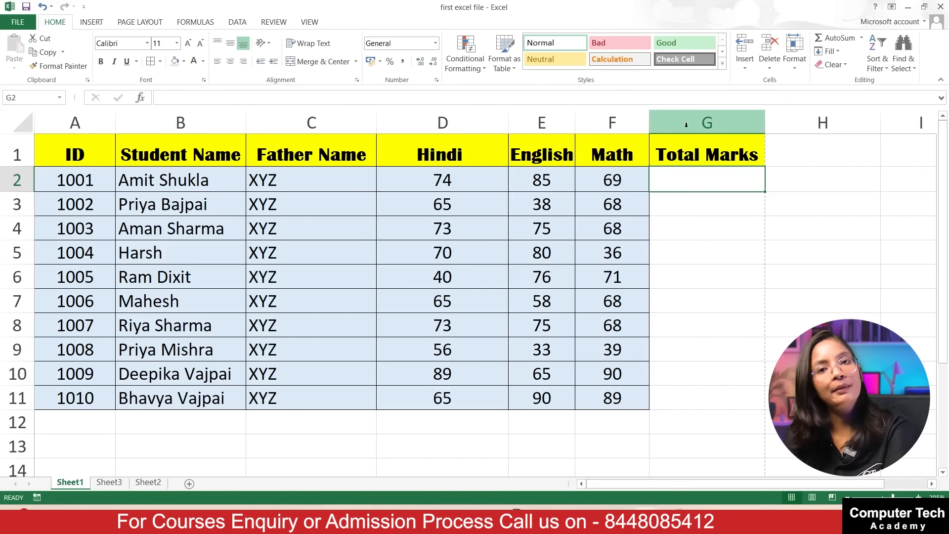
- Clear the formats of the Total Marks header in G1 while keeping its text
left_click(694, 150)
left_click(834, 65)
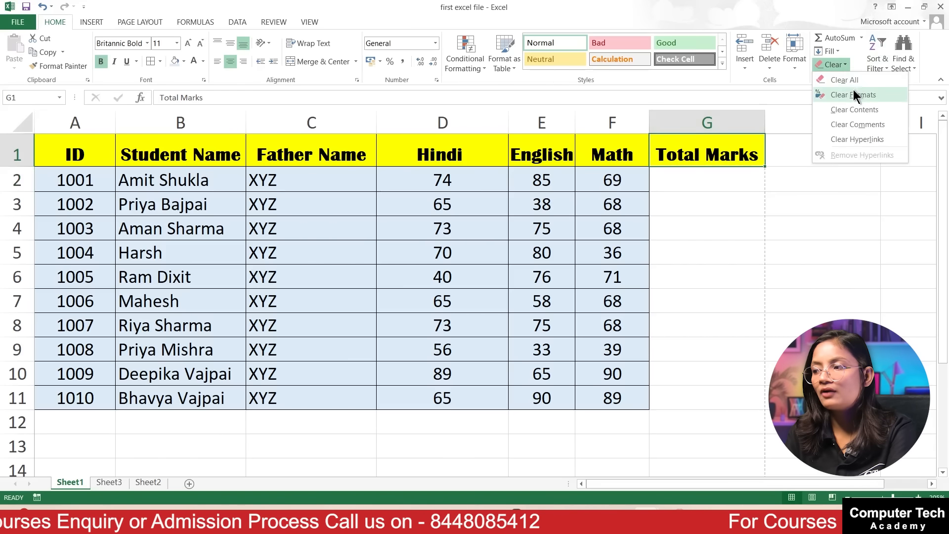
left_click(849, 96)
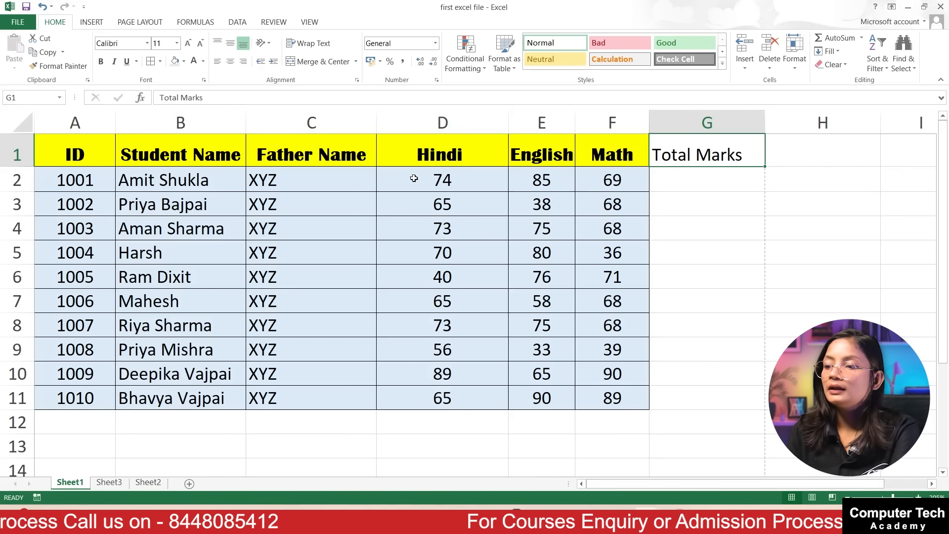
- Copy the Hindi header's formatting onto the Total Marks header with Format Painter
left_click(445, 153)
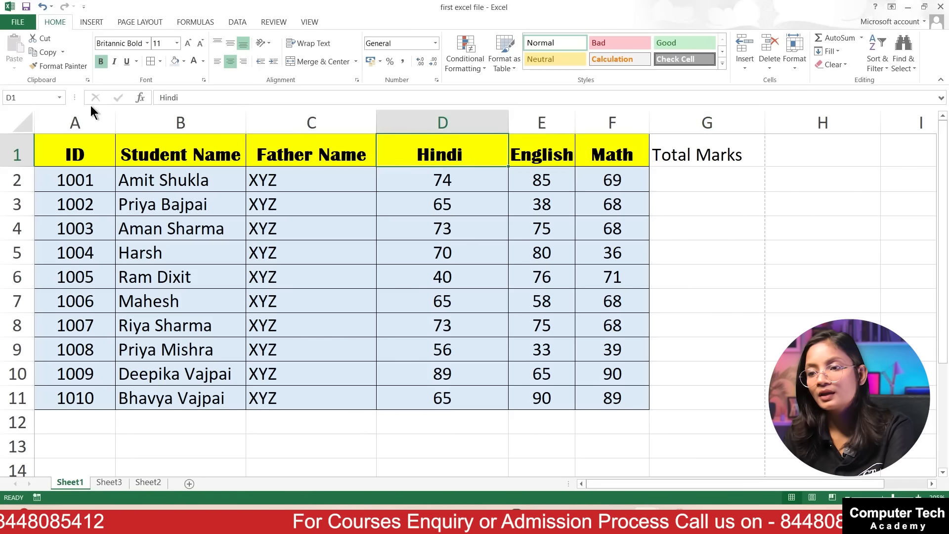
left_click(71, 68)
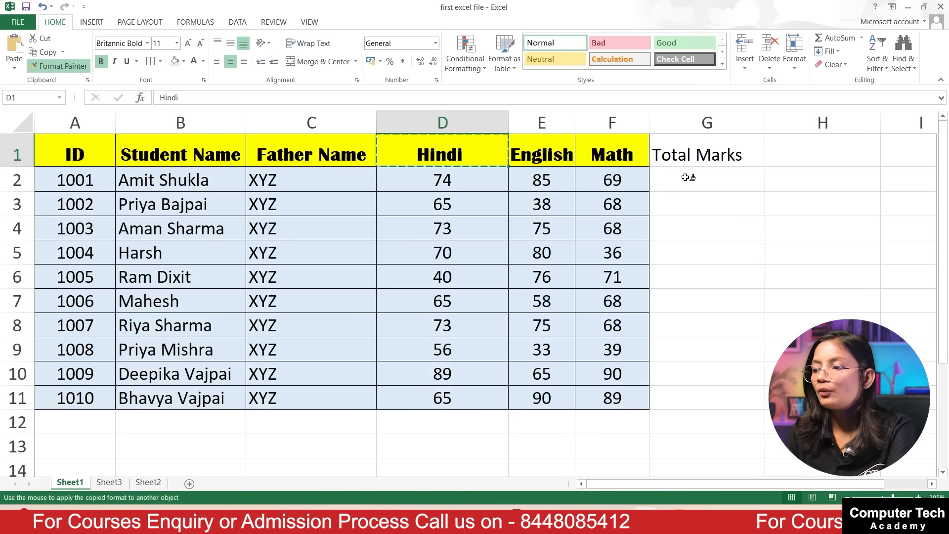
left_click(697, 148)
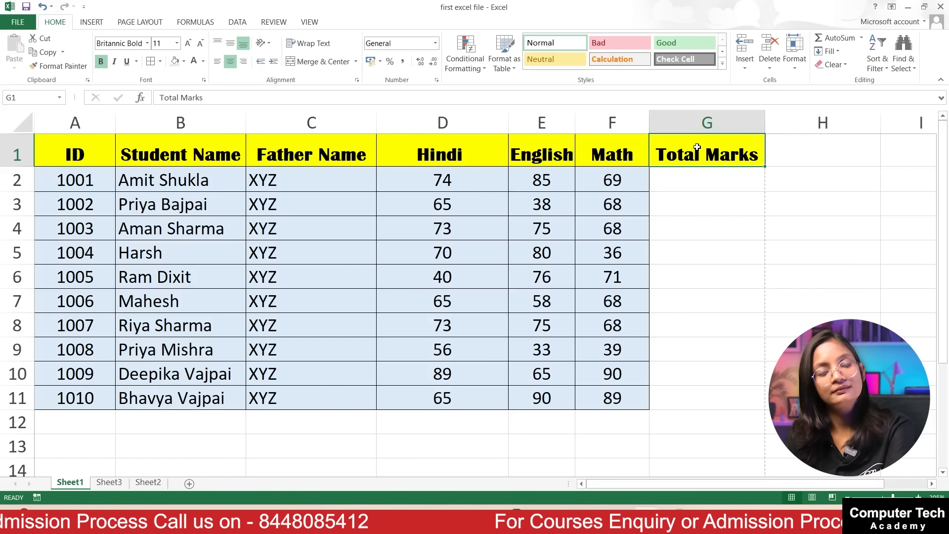
left_click(709, 177)
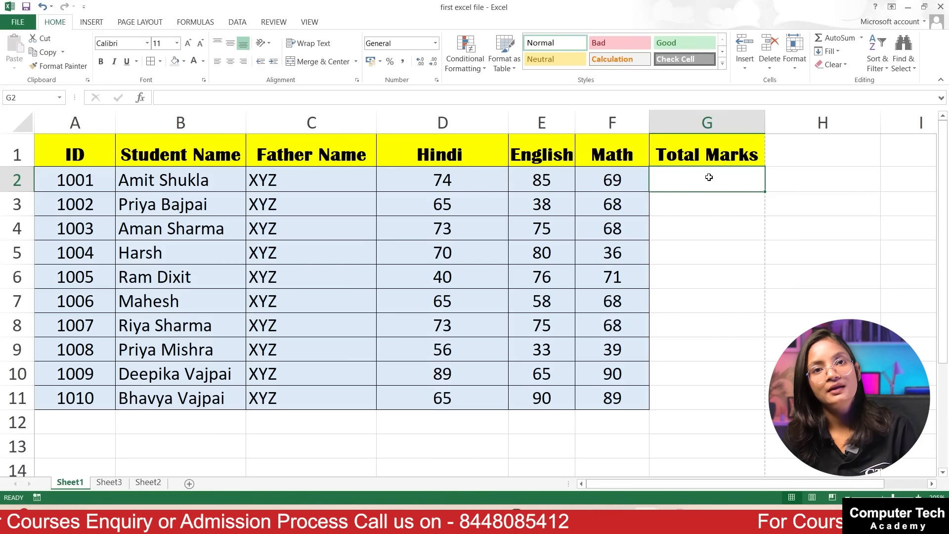
type("=")
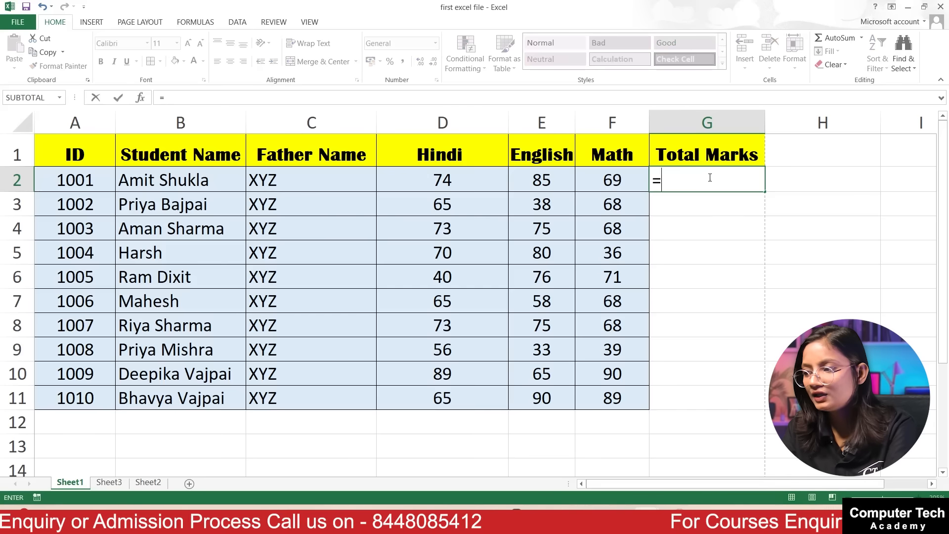
type("sum")
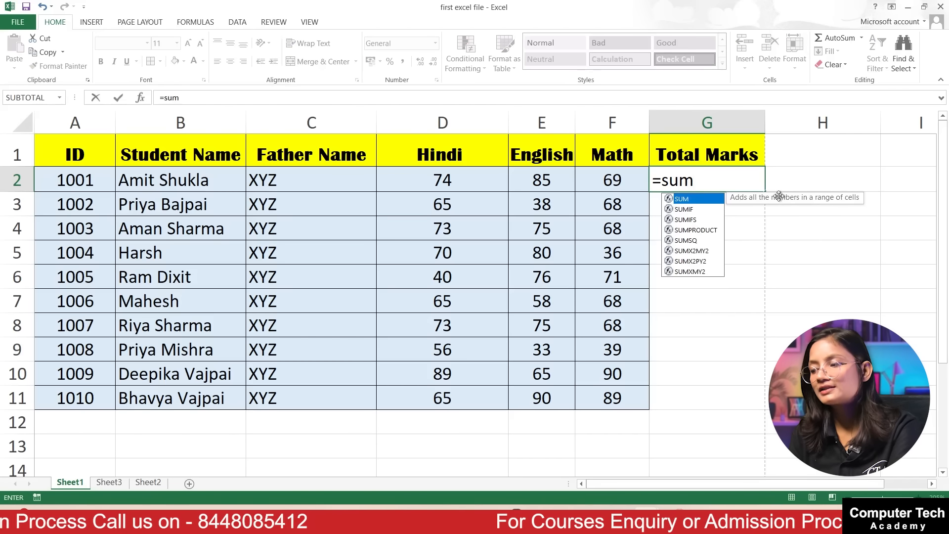
key("BackSpace")
key("BackSpace")
key("BackSpace")
key("BackSpace")
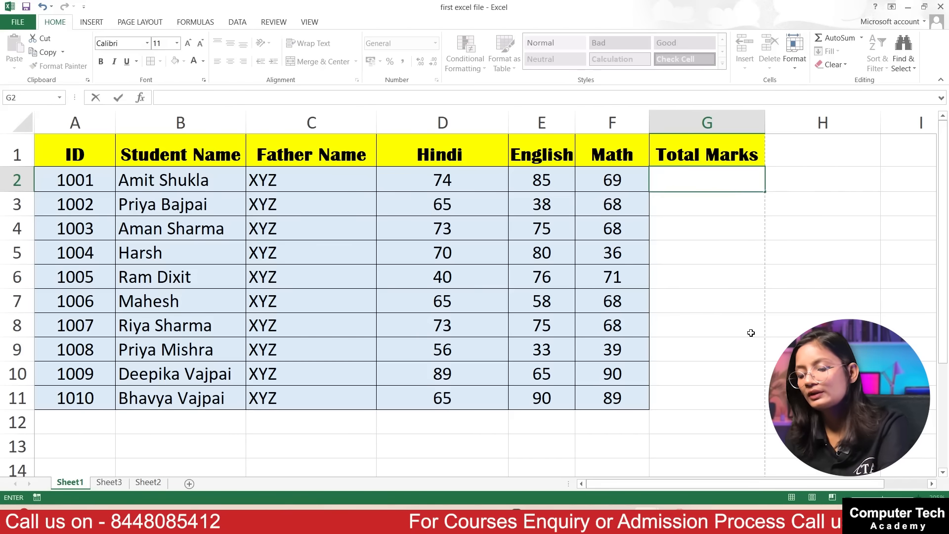
left_click(750, 346)
- Start a SUM formula in G2 with the mark cells D2:F2 as its range
scroll(751, 346, "up", 2, "ctrl")
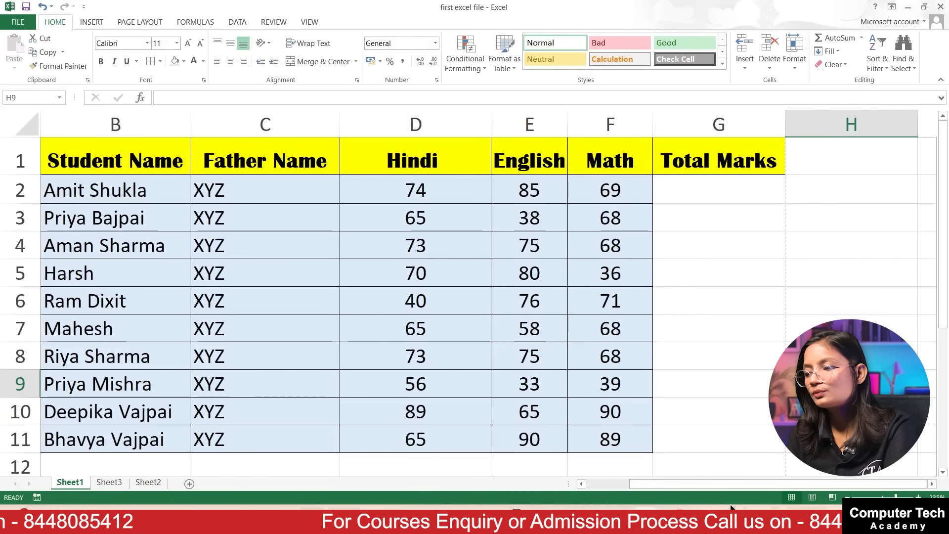
scroll(675, 369, "up", 1, "ctrl")
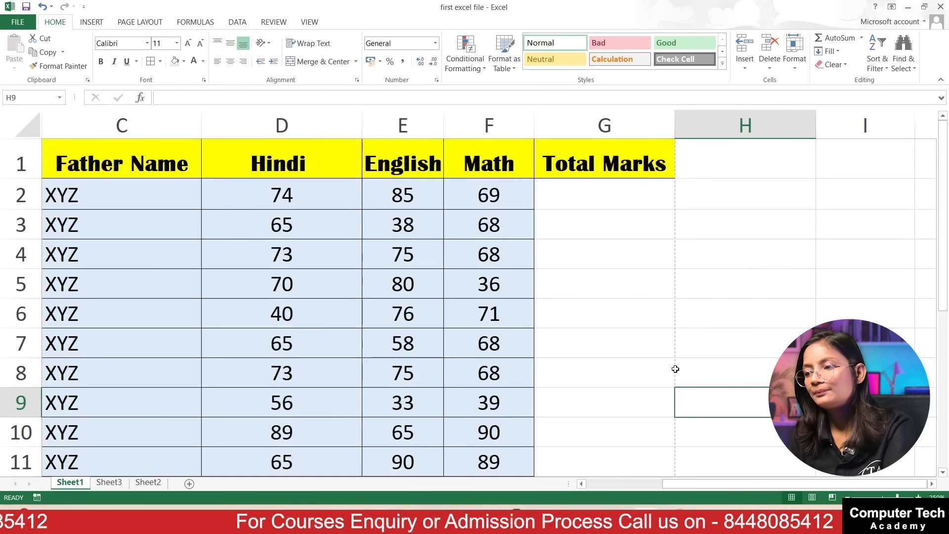
left_click(586, 250)
left_click(576, 194)
type("=s")
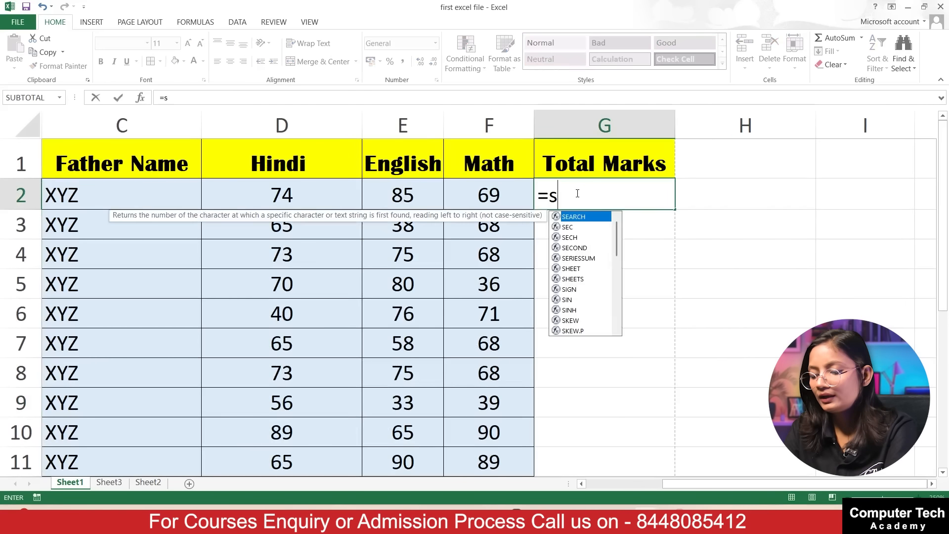
type("um")
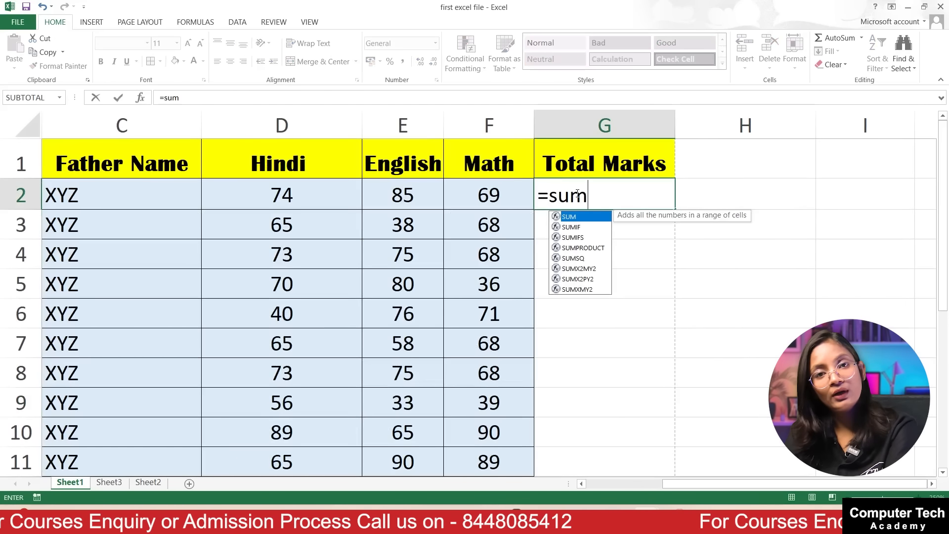
type("(")
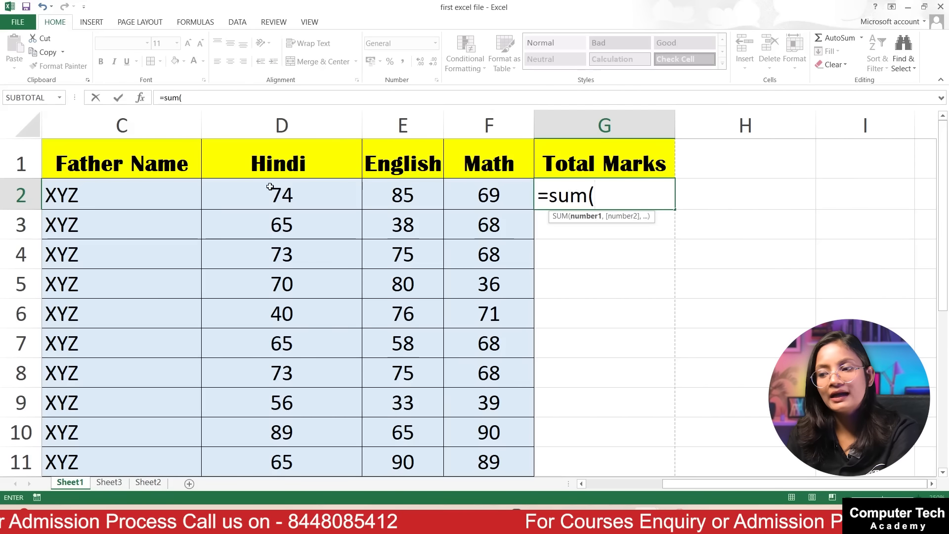
left_click_drag(292, 192, 476, 193)
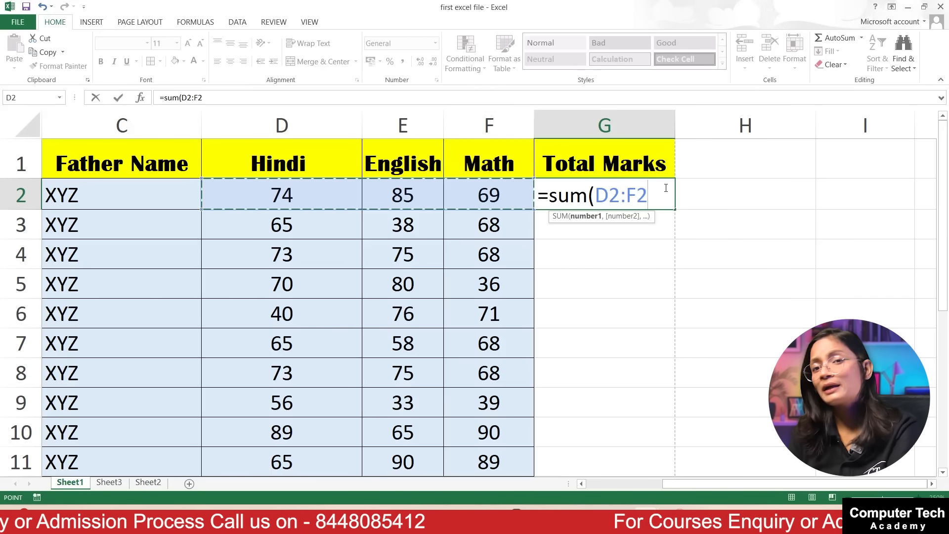
- Change the G2 formula's range to D2:E2 and enter it as =SUM(D2:E2)
key("BackSpace")
key("BackSpace")
key("BackSpace")
key("BackSpace")
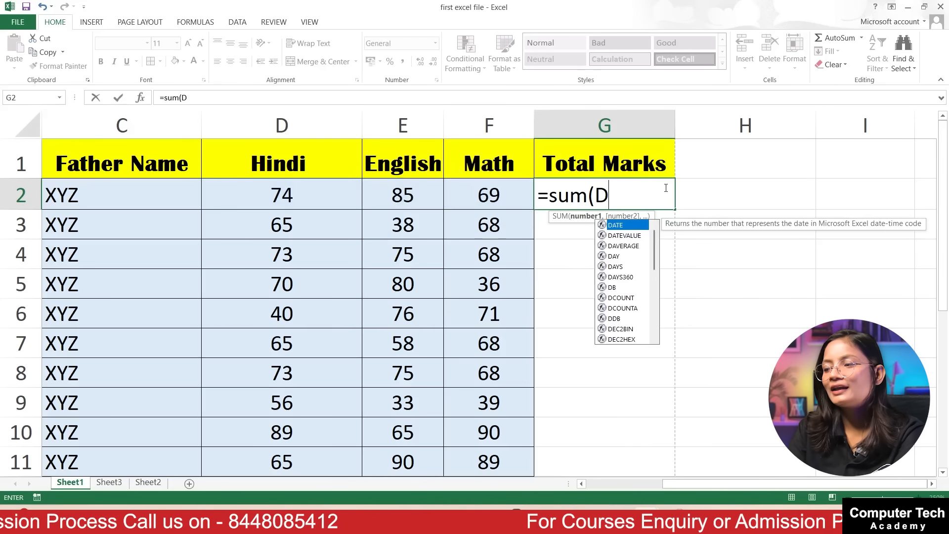
type("2:E2")
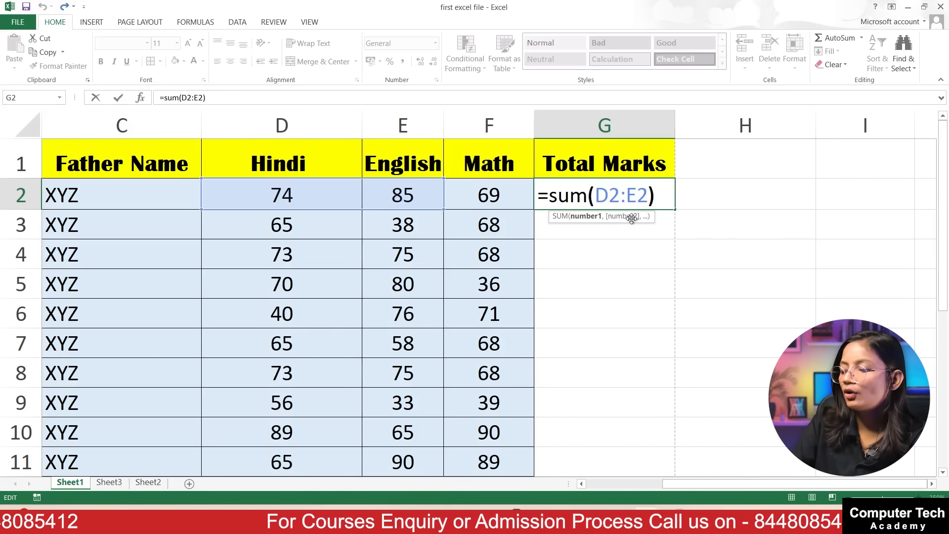
key("Return")
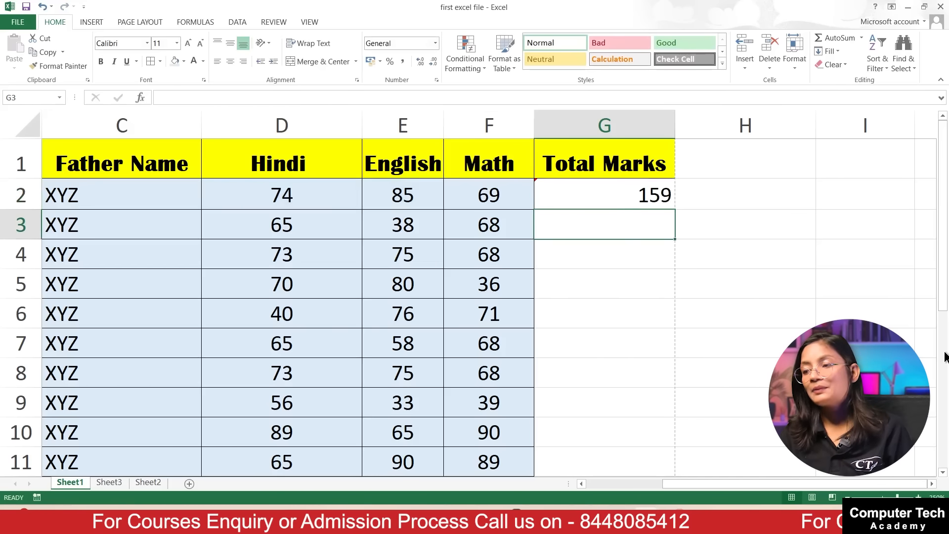
- Enter =SUM(D3:F3) in G3 to total the second student's Hindi, English and Math marks
type("=s")
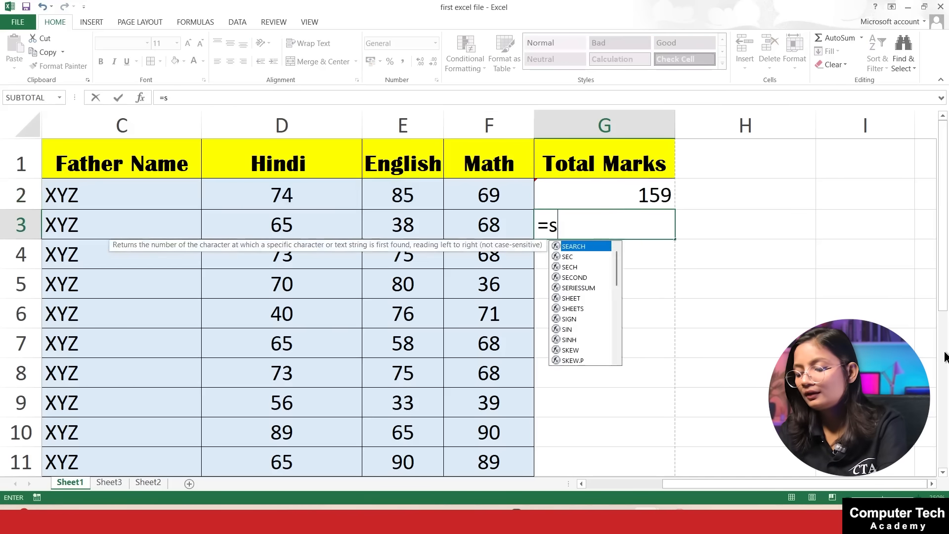
type("um(")
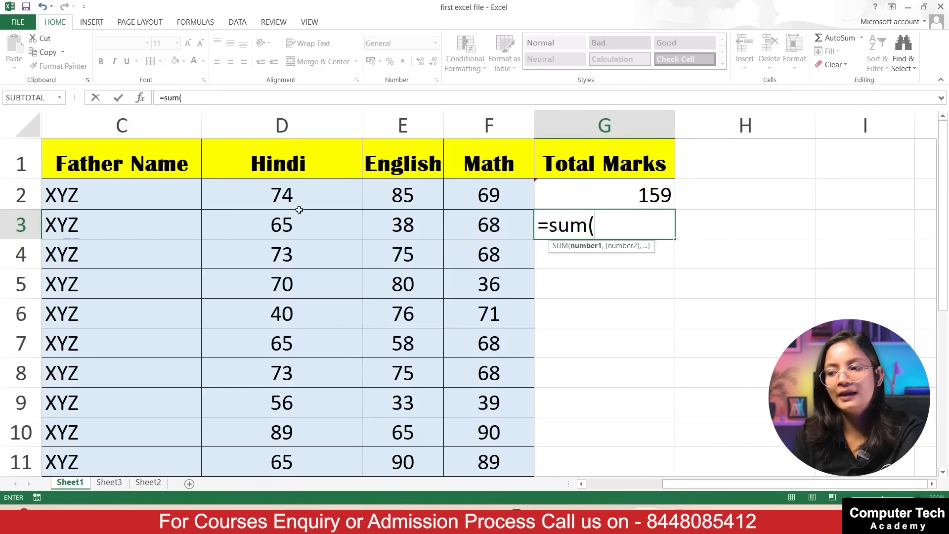
type("d3:f3")
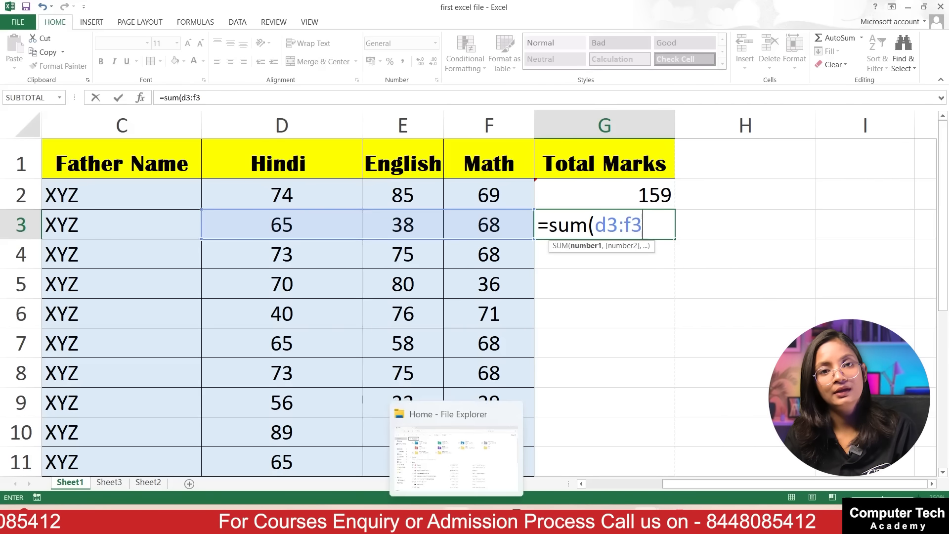
type(")")
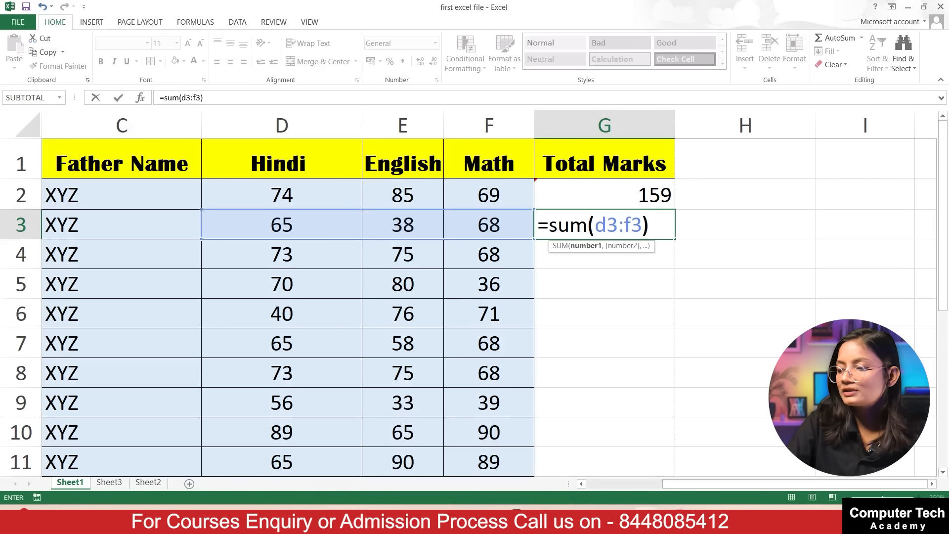
key("Return")
- Fill the SUM formula from G2 down the Total Marks column through G11
scroll(699, 493, "down", 1)
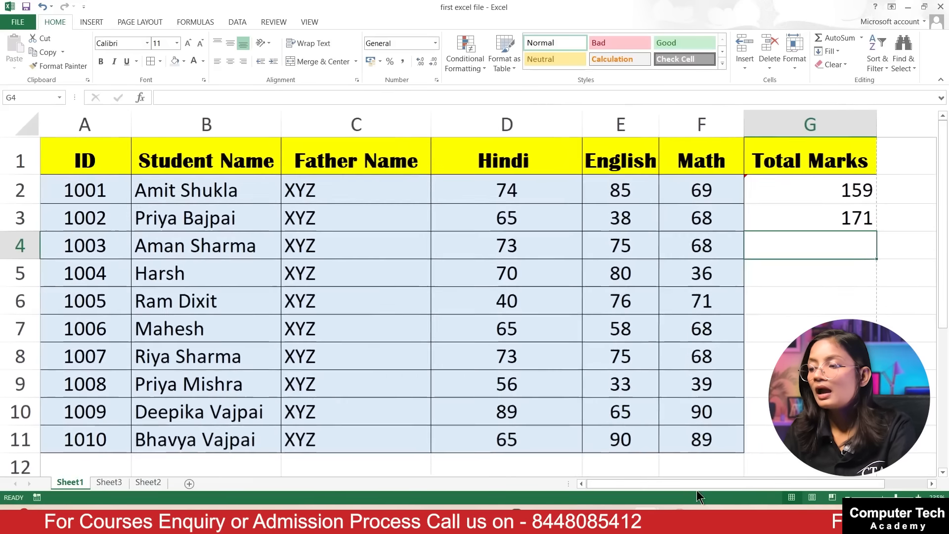
scroll(781, 487, "right", 1)
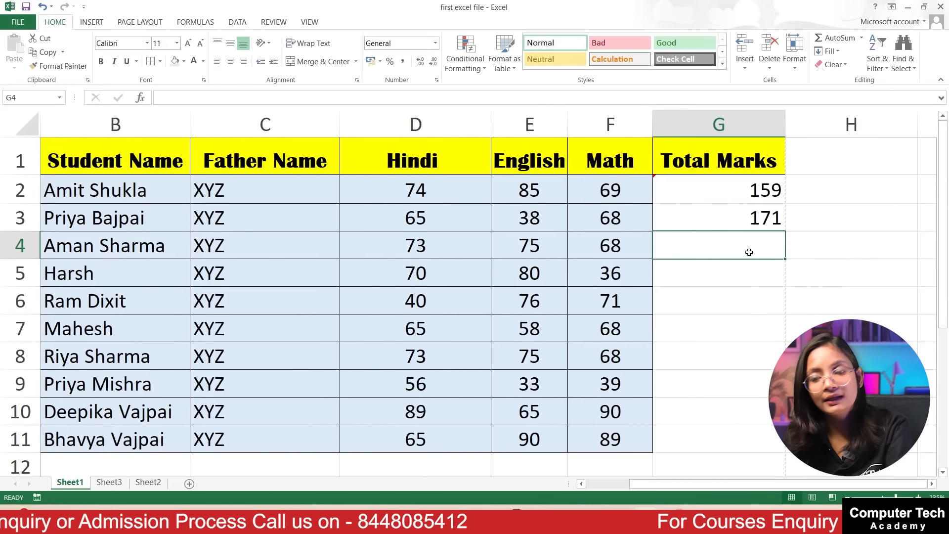
left_click(756, 217)
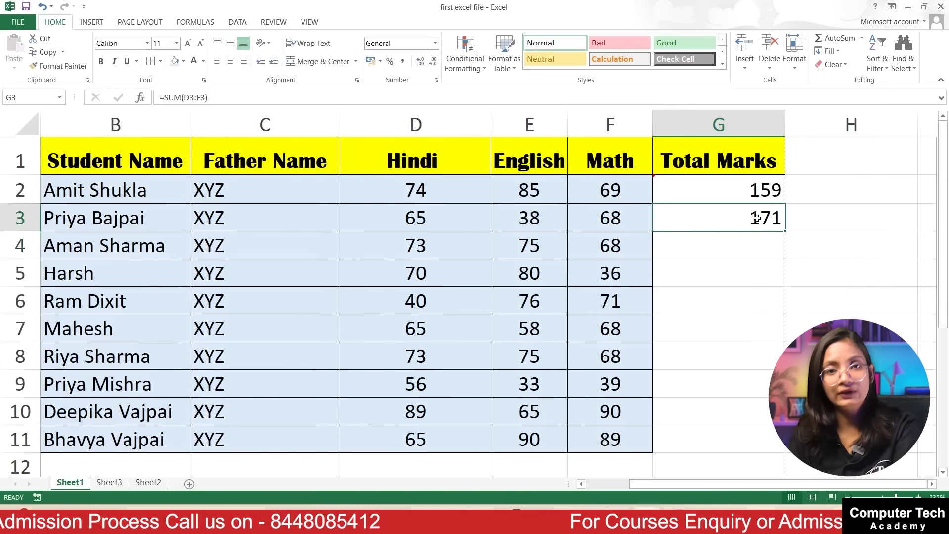
left_click_drag(727, 182, 709, 428)
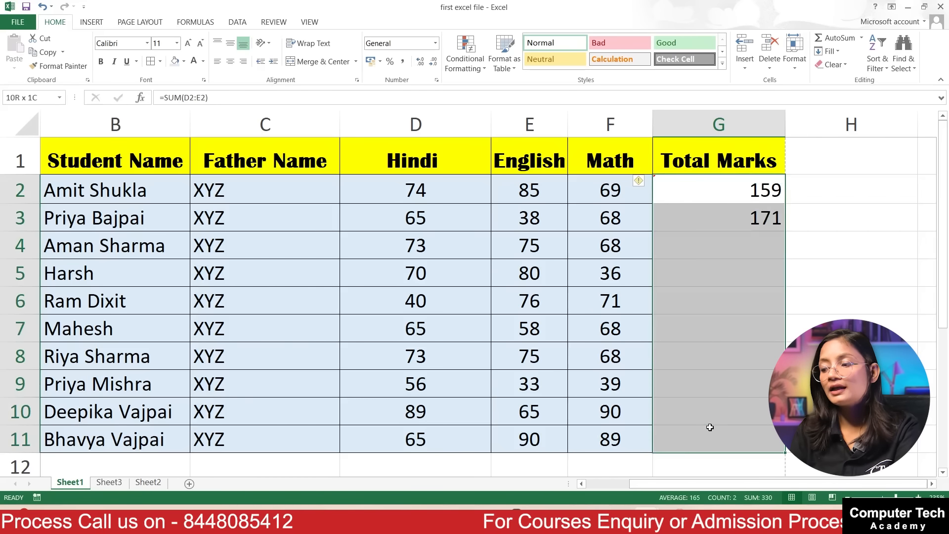
left_click(788, 268)
left_click(720, 216)
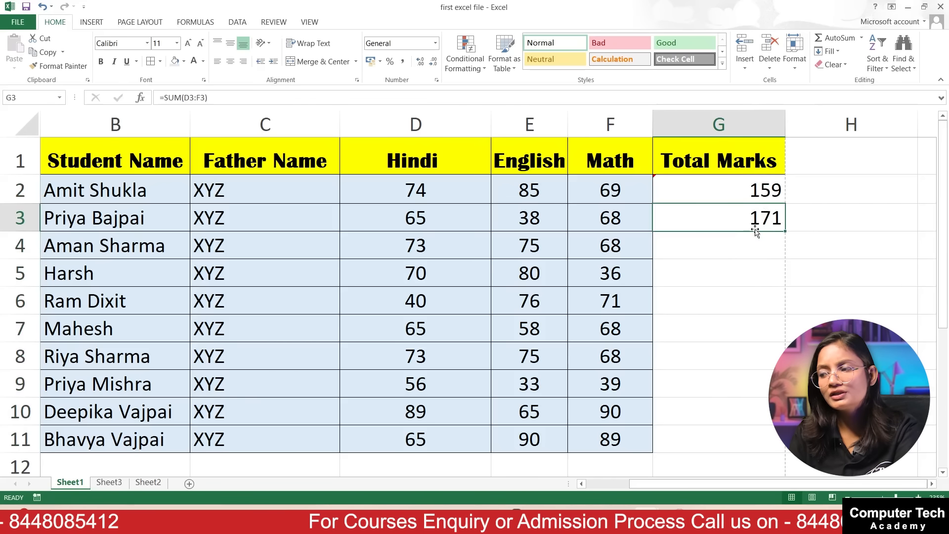
left_click(758, 191)
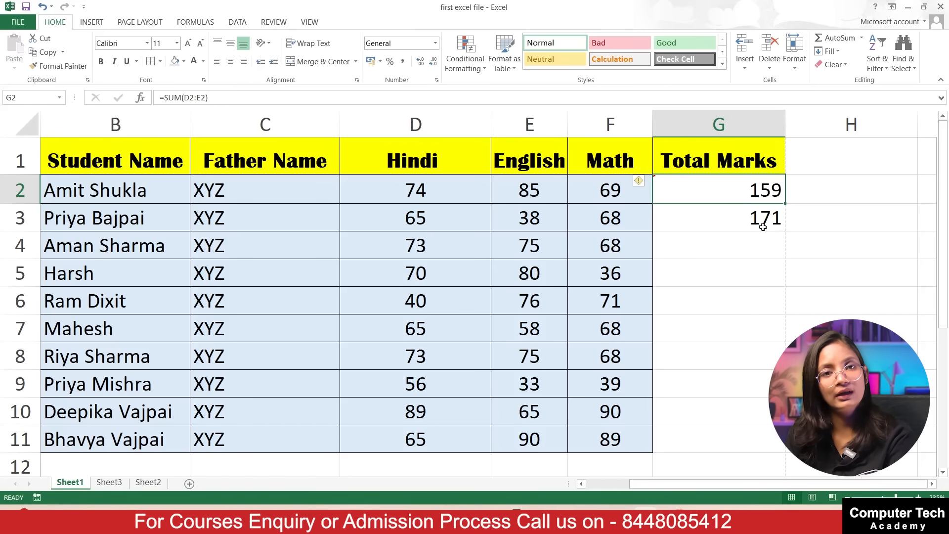
left_click_drag(785, 204, 784, 231)
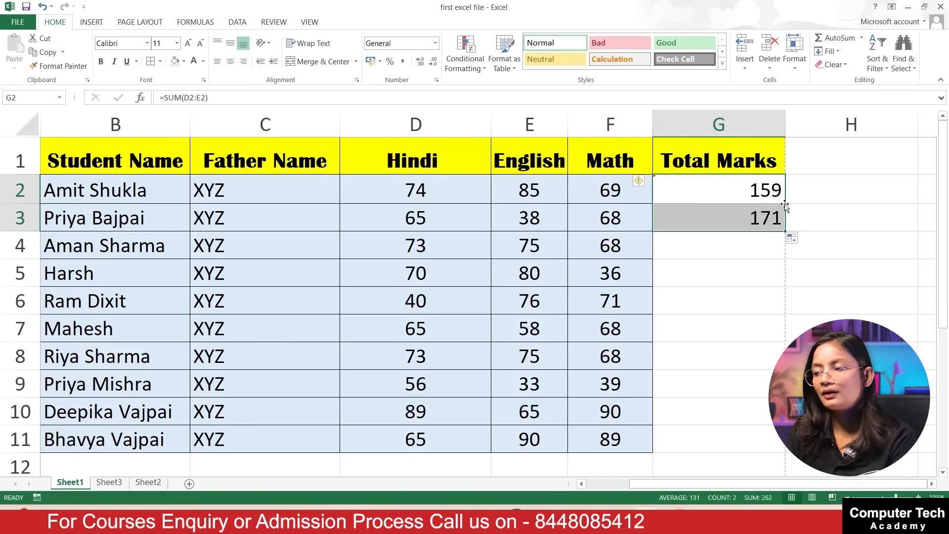
left_click(783, 230)
double_click(784, 231)
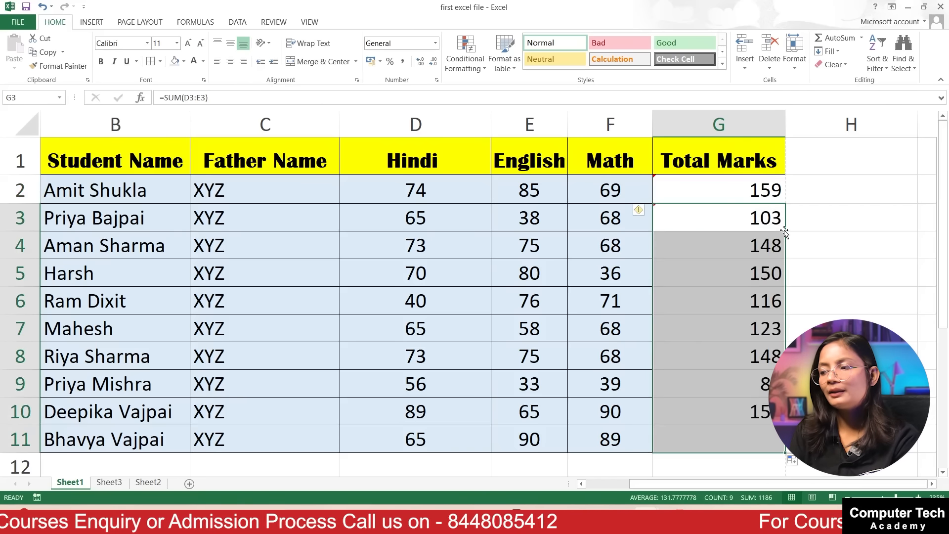
left_click(820, 308)
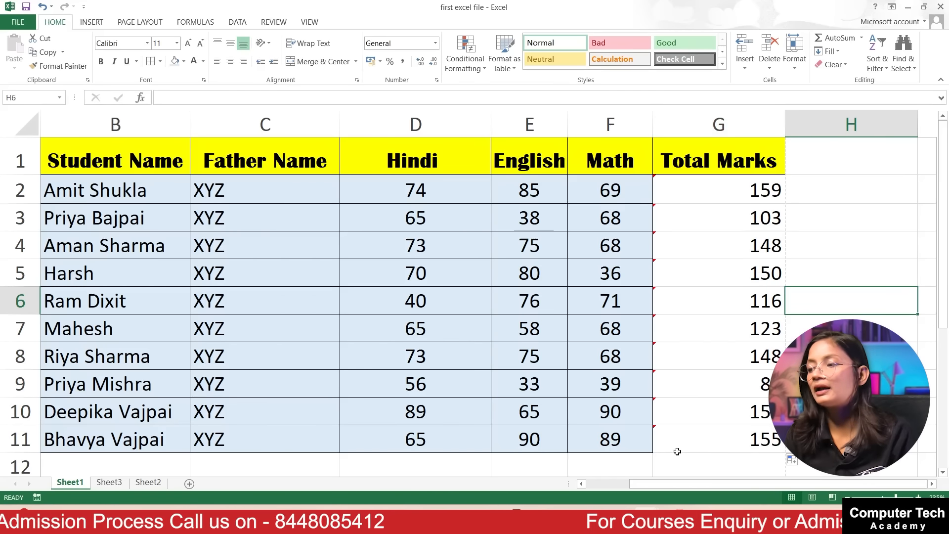
scroll(630, 357, "down", 1)
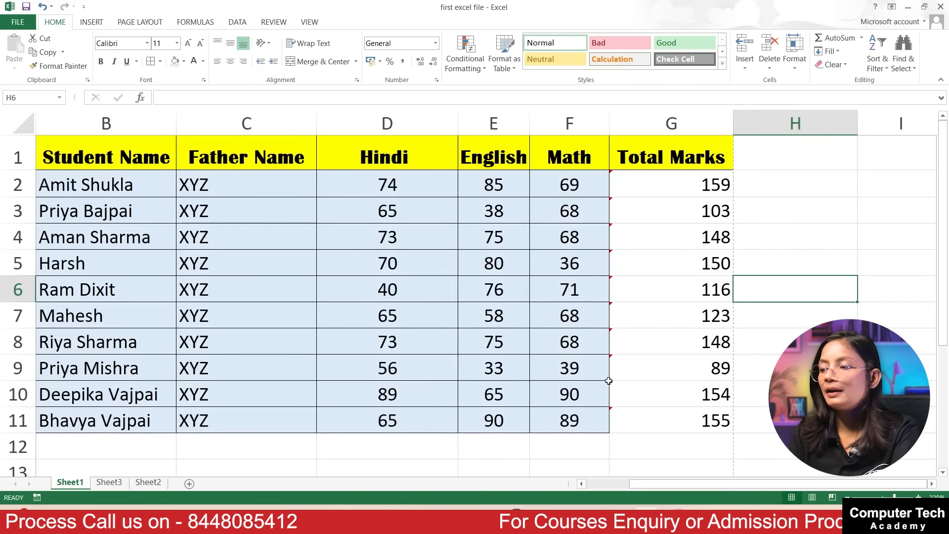
- Examine the formula in G6 and compare the subject marks with the filled totals in G2:G11
left_click(652, 280)
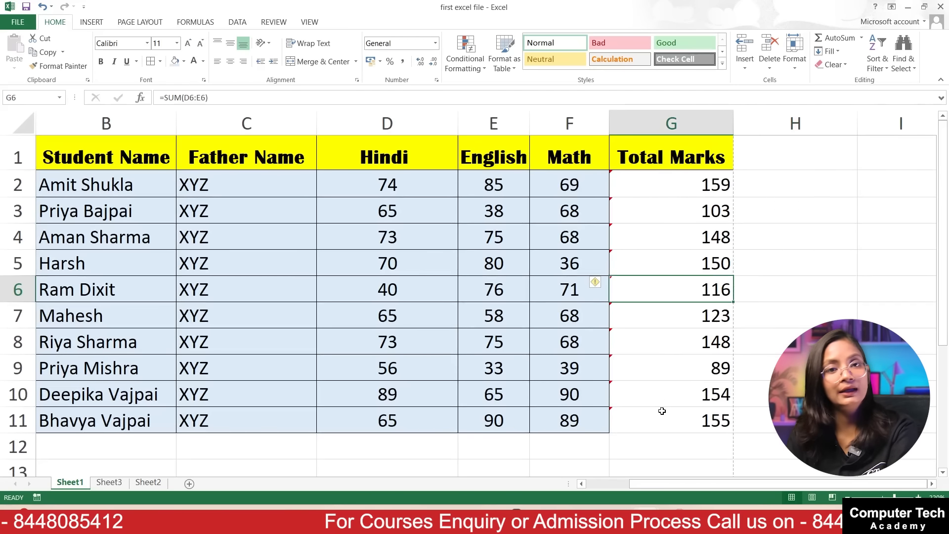
left_click_drag(405, 188, 409, 261)
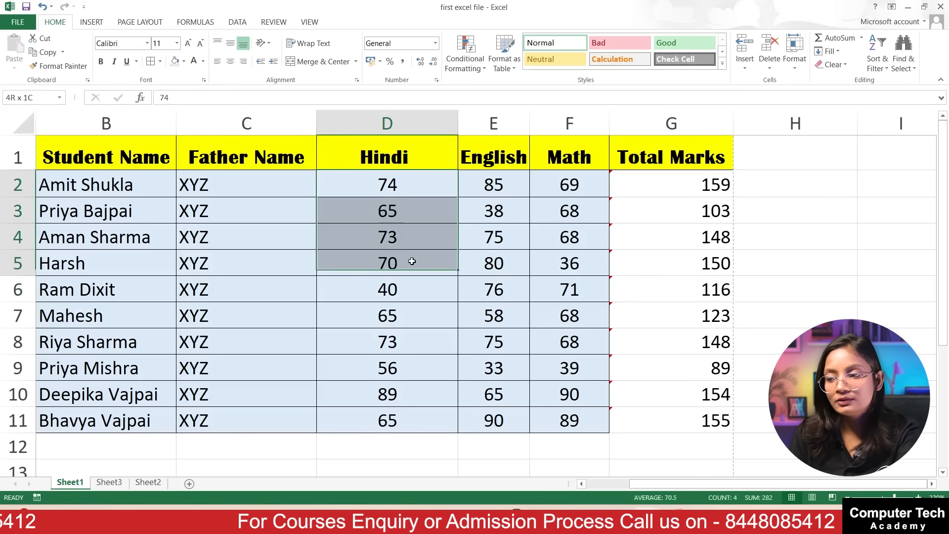
left_click(428, 299)
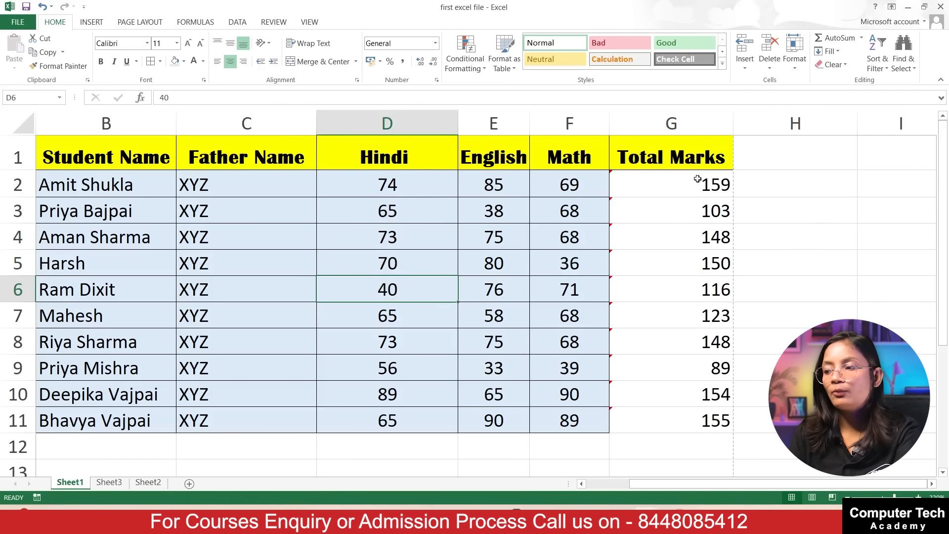
left_click_drag(691, 183, 692, 391)
left_click(749, 389)
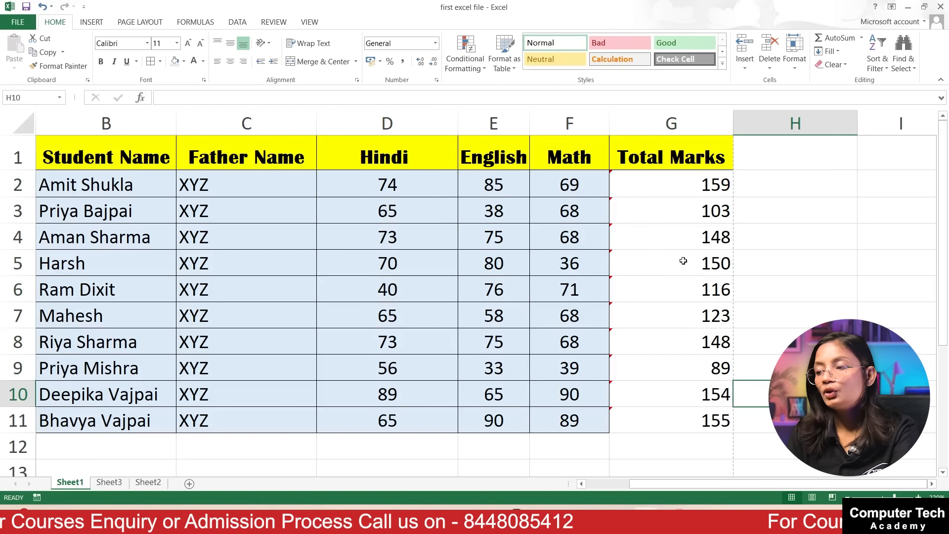
left_click_drag(678, 182, 662, 383)
left_click_drag(659, 426, 661, 426)
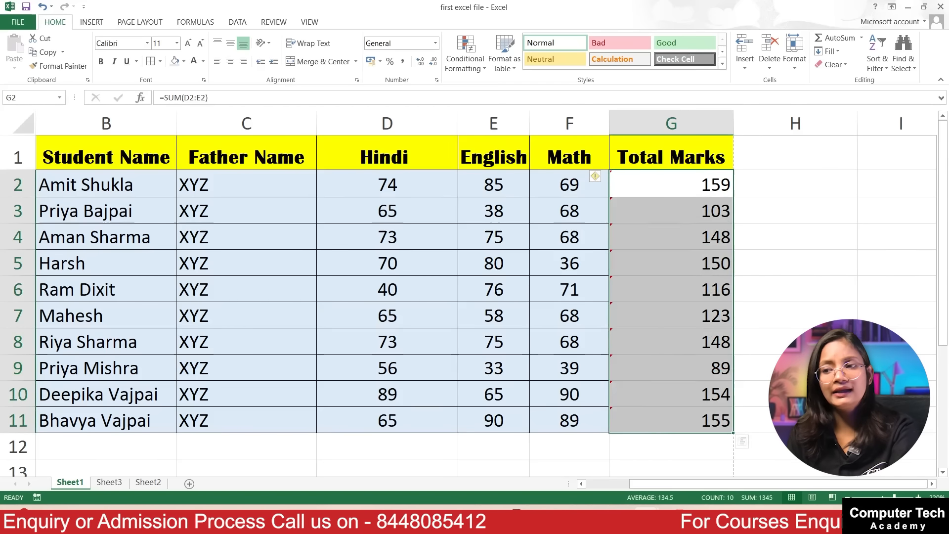
left_click(889, 367)
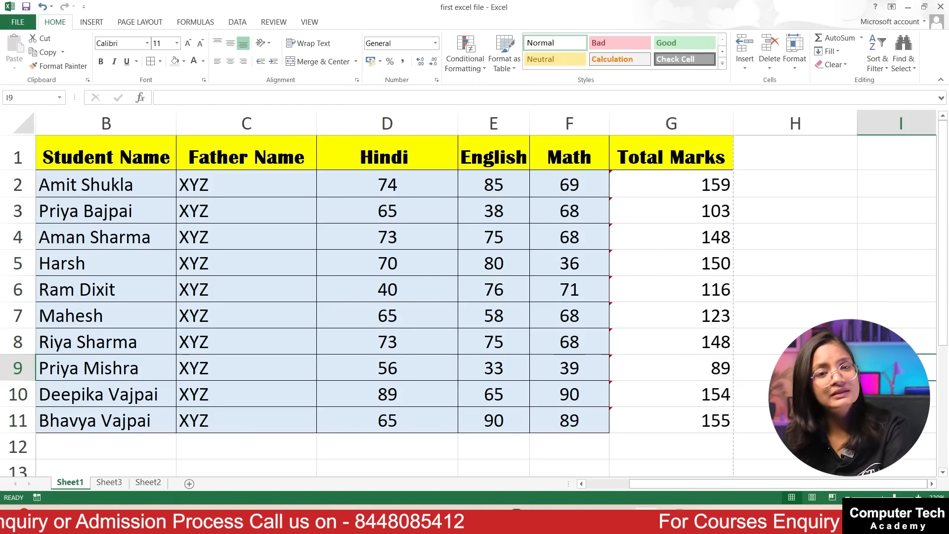
- Copy a Hindi mark cell's formatting onto the totals in G2:G11 with Format Painter, and preview the printout
left_click(406, 213)
left_click(61, 66)
mouse_move(631, 191)
left_mouse_down()
mouse_move(614, 220)
mouse_move(635, 421)
left_mouse_up()
left_click(889, 341)
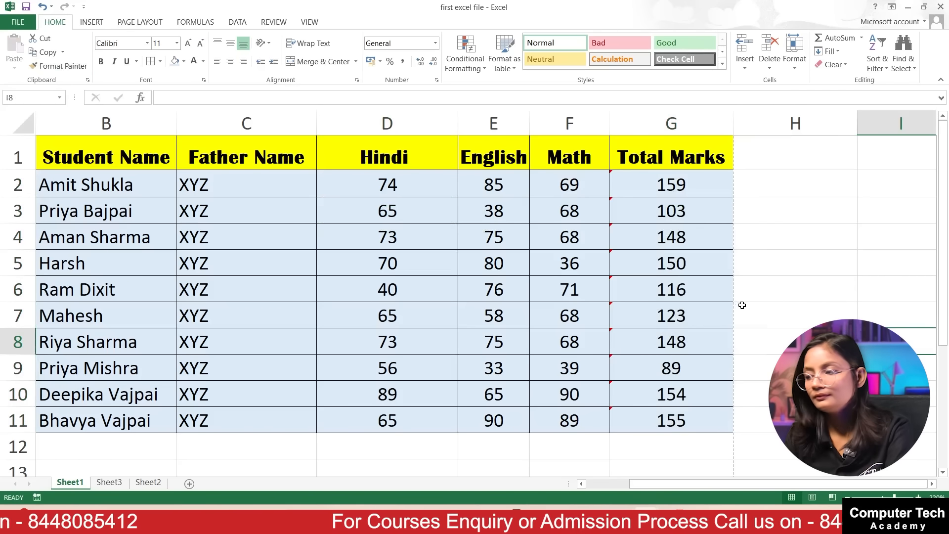
key("ctrl+p")
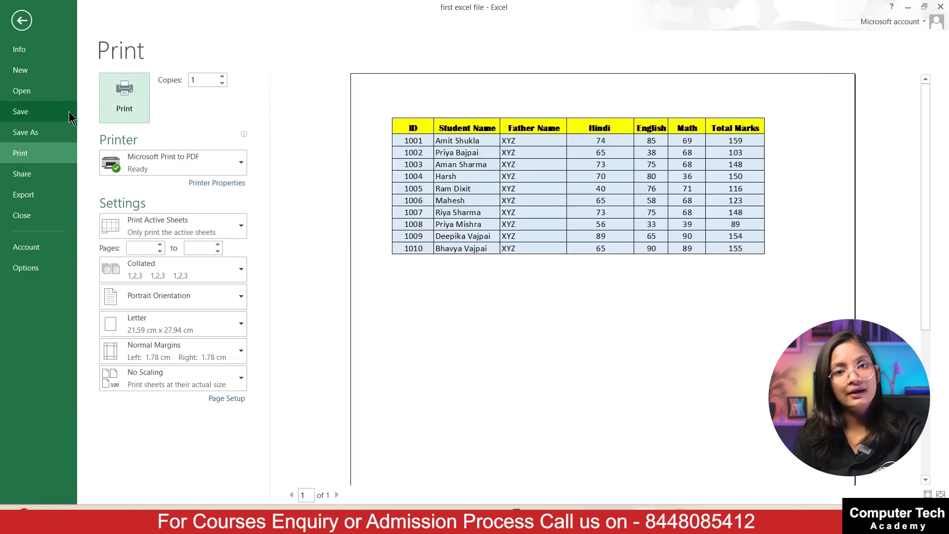
left_click(20, 20)
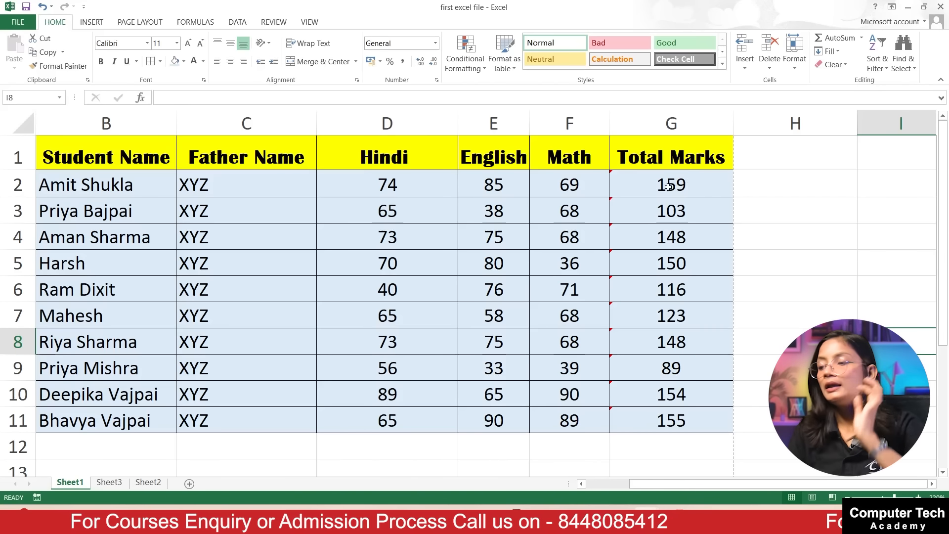
- Add a % header in H1, next to Total Marks
left_click(761, 156)
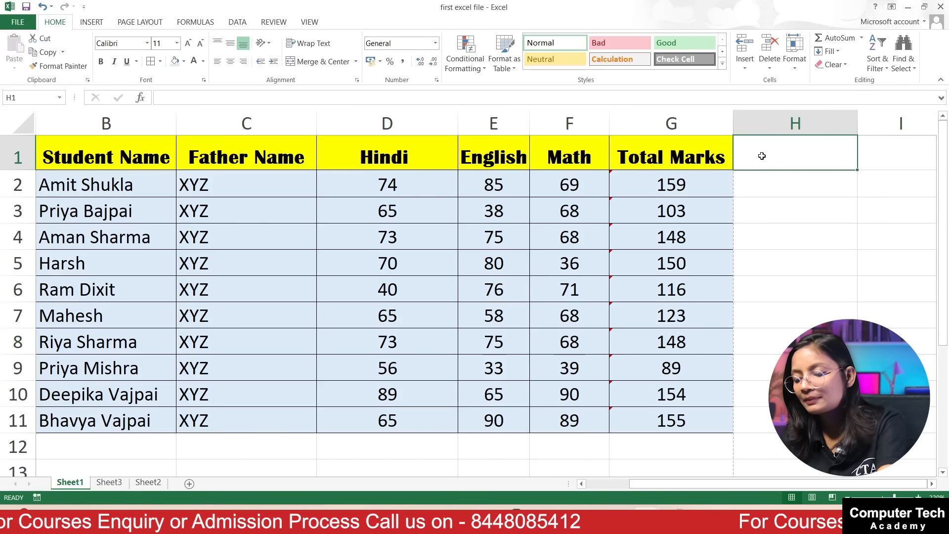
type("%")
key("Return")
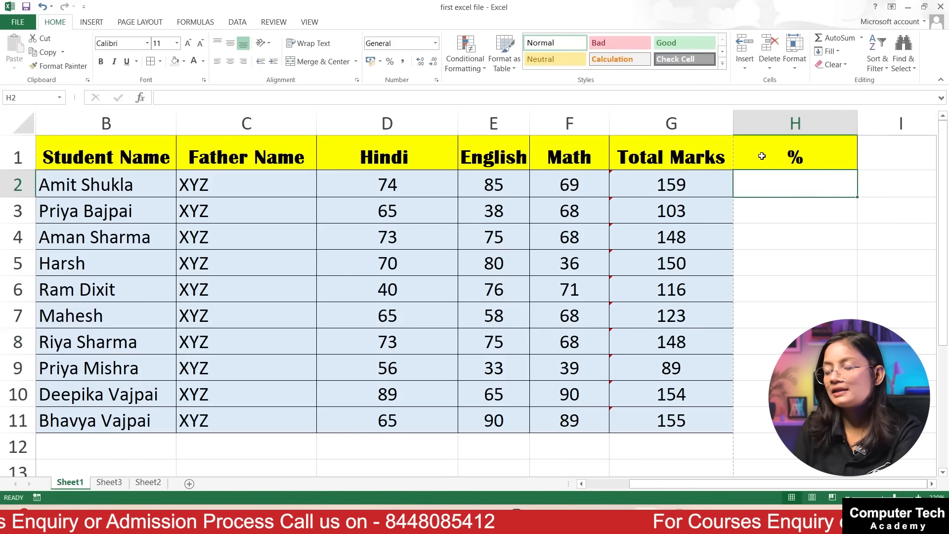
- Enter the percentage formula =G2*100/300 in H2 and fill it down to H11
type("=")
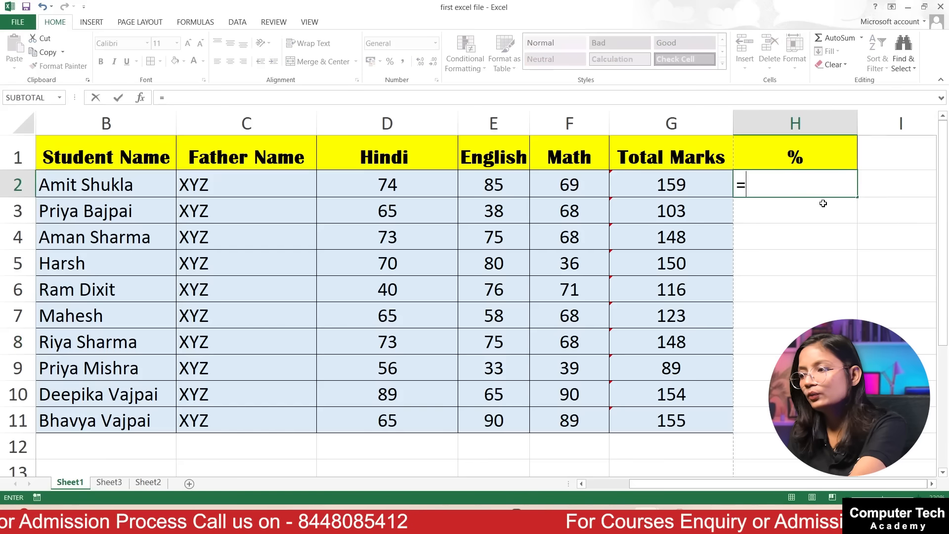
left_click(690, 186)
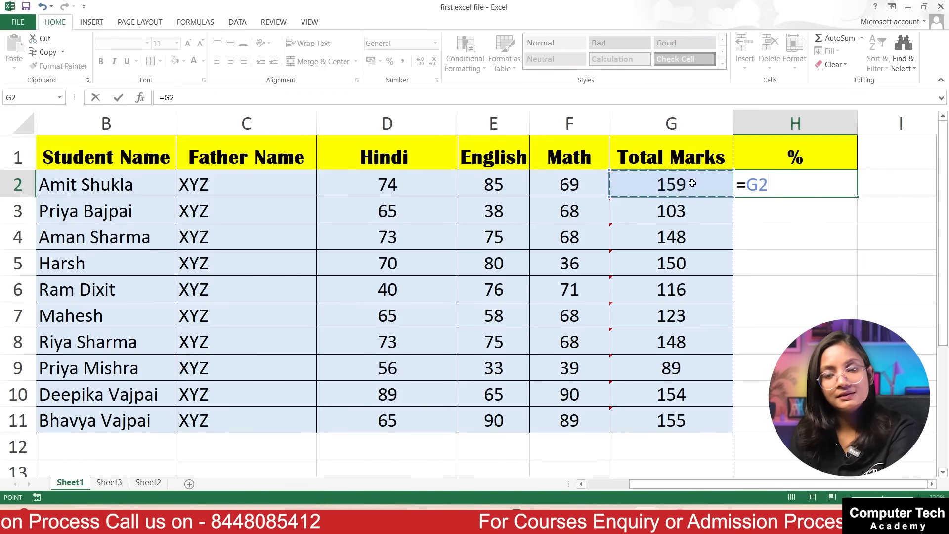
type("*")
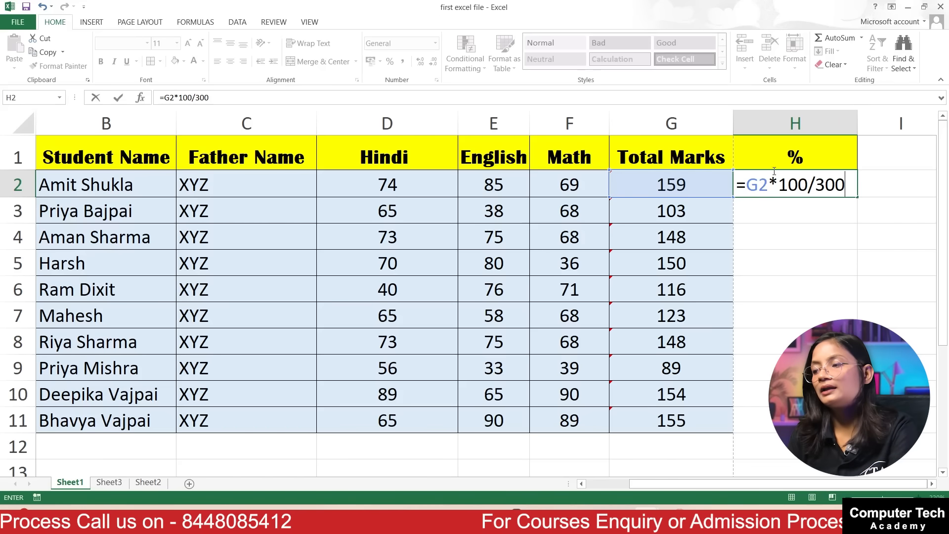
key("Return")
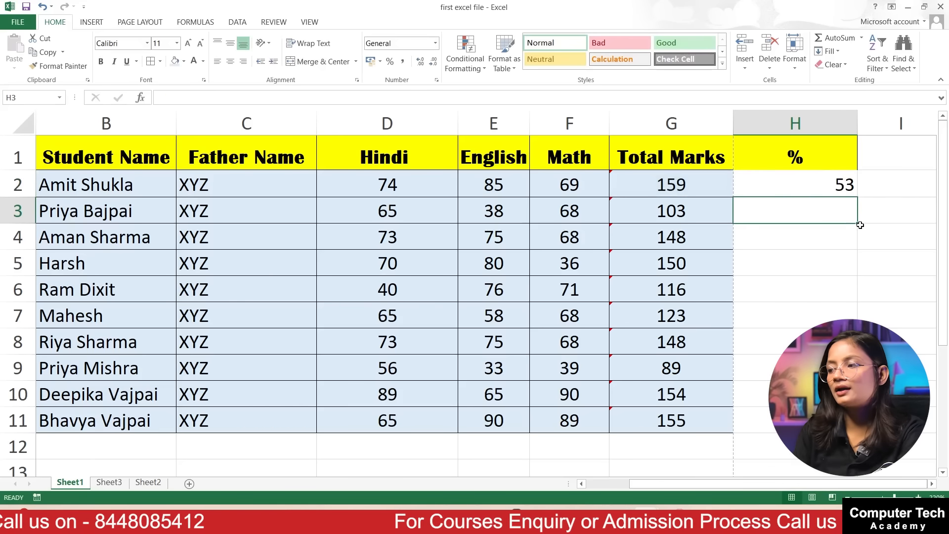
left_click(836, 189)
left_click_drag(858, 211, 859, 425)
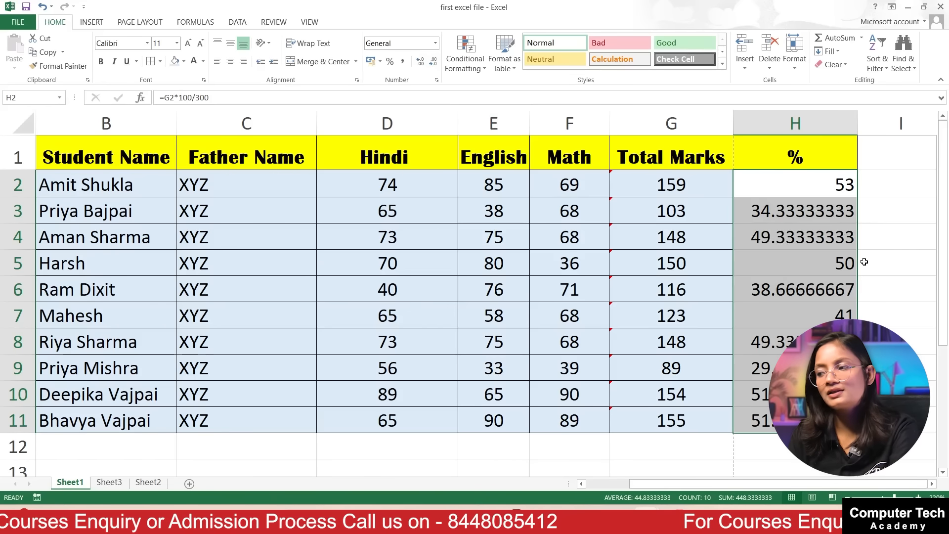
- Reduce the percentages in H2:H11 to two decimal places
left_click(434, 62)
left_click(434, 63)
left_click(434, 62)
left_click(434, 62)
left_click(434, 63)
left_click(434, 63)
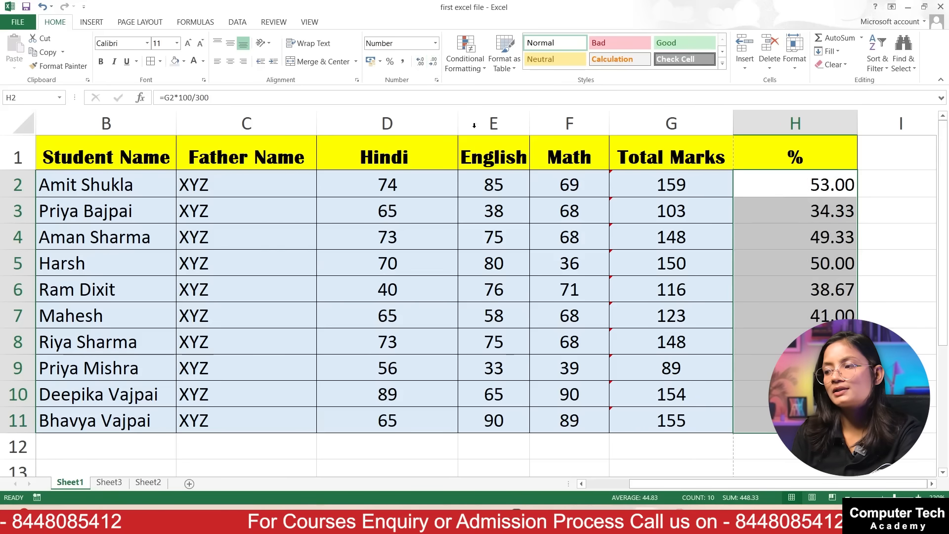
left_click(811, 394)
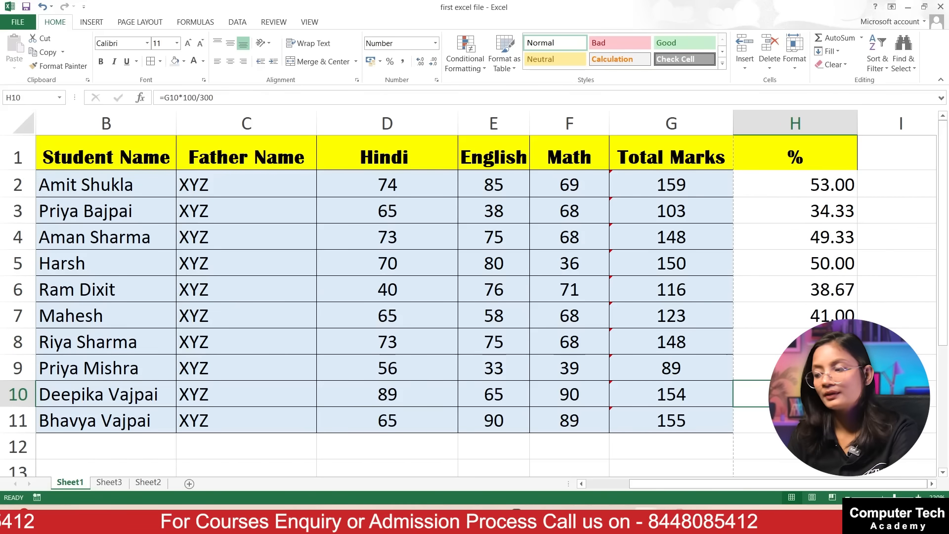
- Preview the printout of the marks sheet, check both pages, and return to the worksheet
key("ctrl+p")
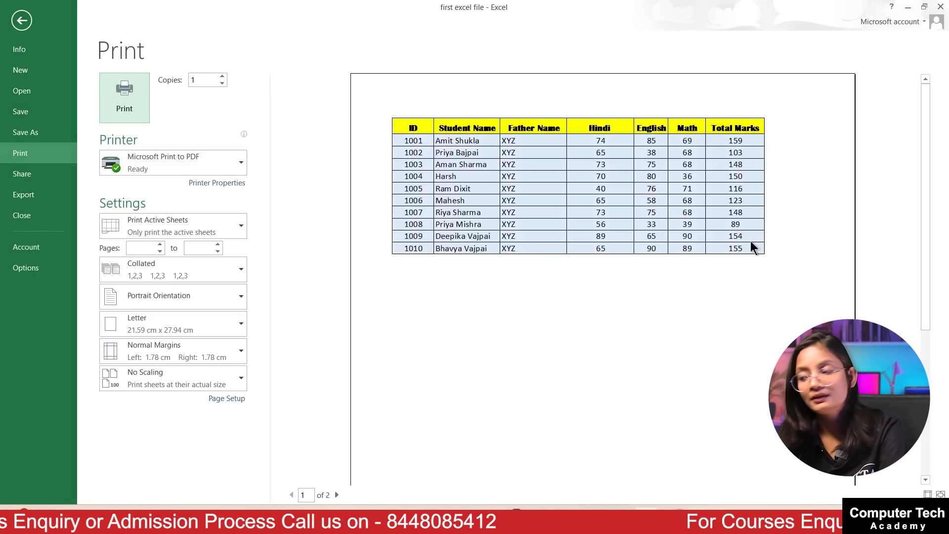
scroll(593, 233, "down", 1)
scroll(603, 296, "down", 2)
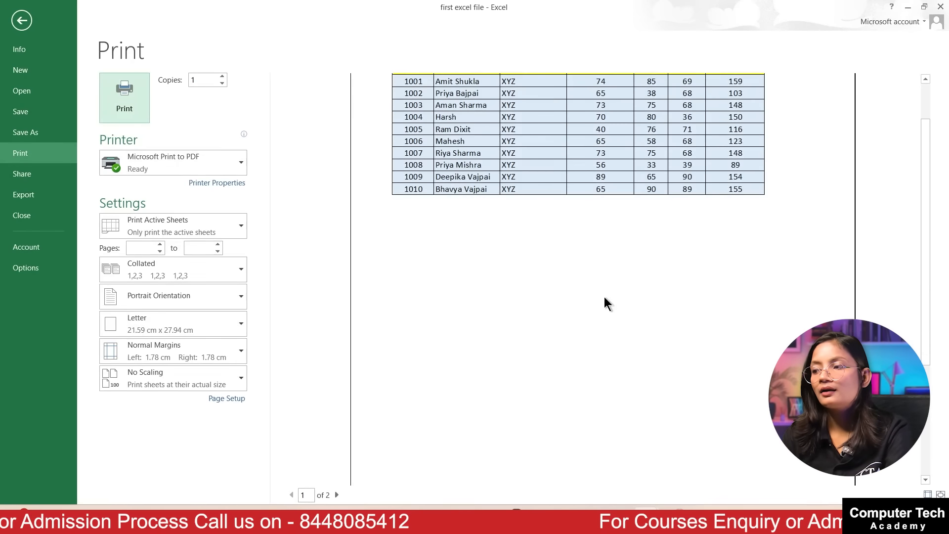
scroll(585, 298, "up", 3)
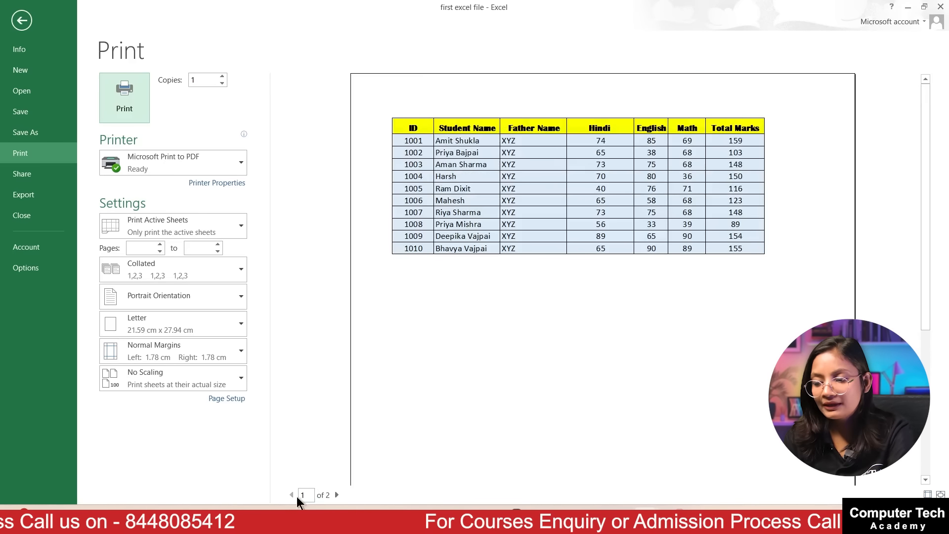
left_click(336, 494)
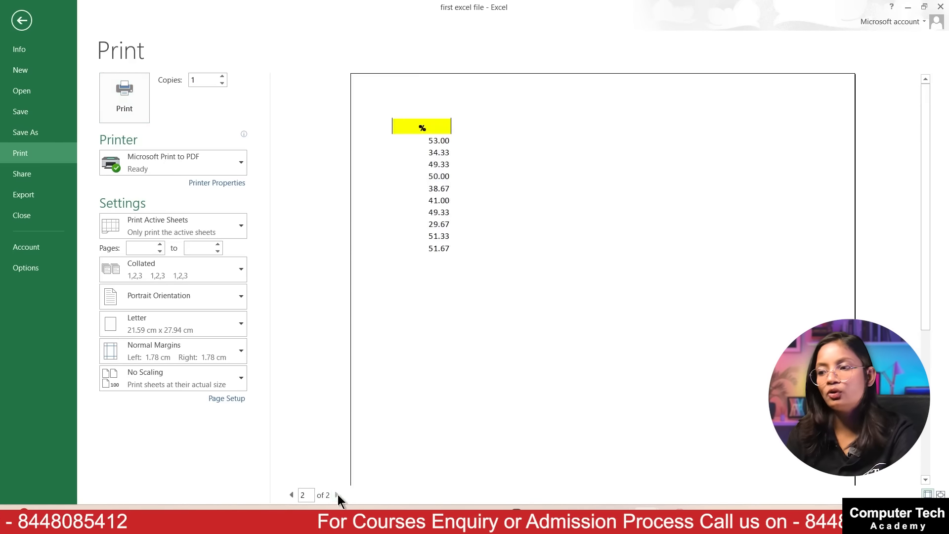
left_click(291, 495)
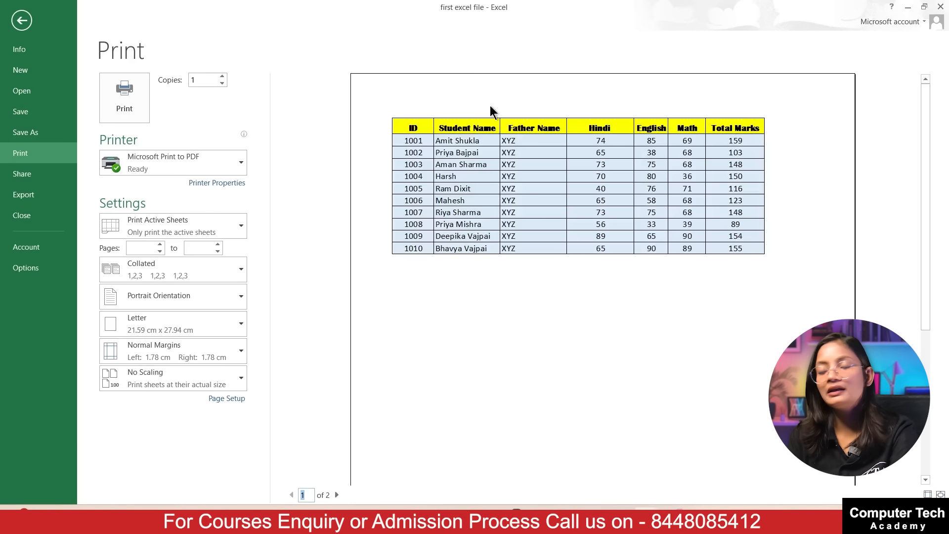
left_click(18, 28)
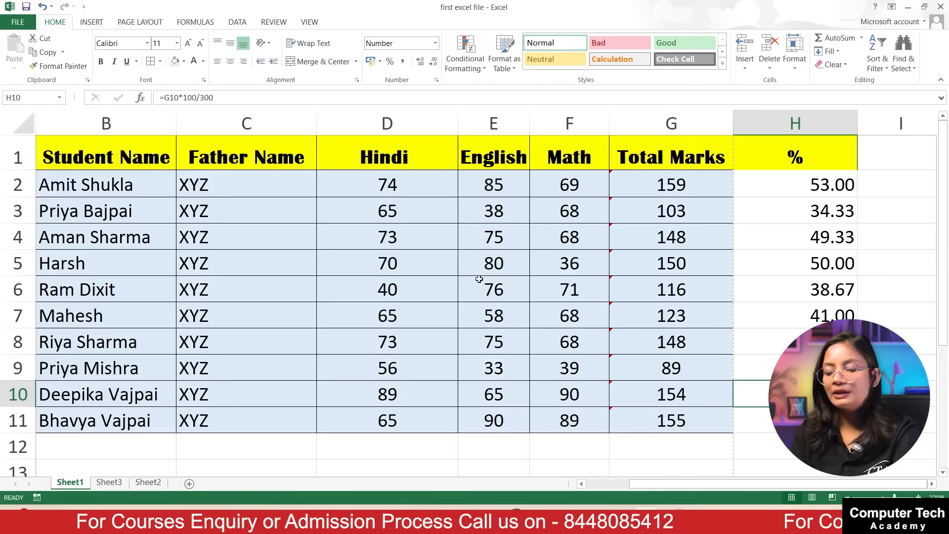
- Check how the table splits across pages in Page Break Preview, and return to Normal view
scroll(475, 282, "left", 2)
scroll(599, 281, "down", 3)
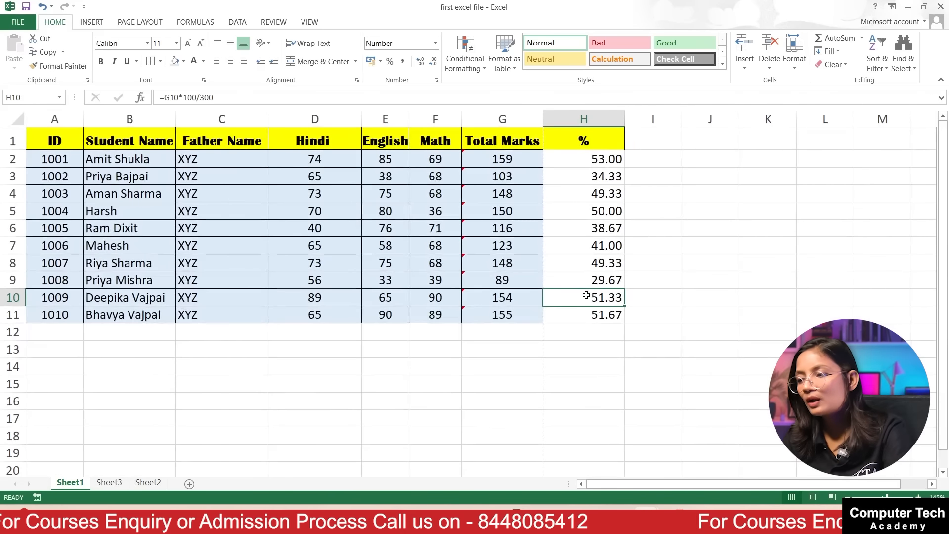
scroll(581, 245, "down", 5)
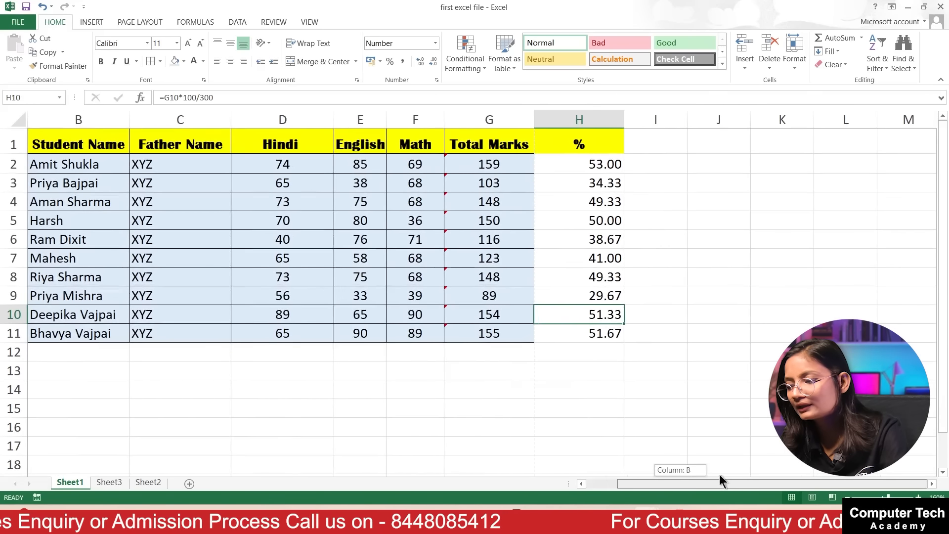
scroll(581, 245, "down", 2)
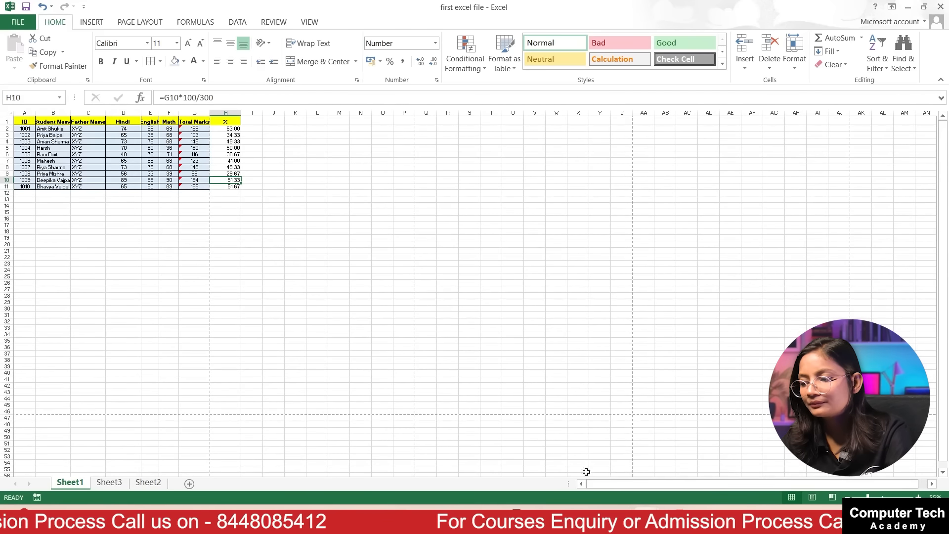
scroll(550, 368, "up", 5)
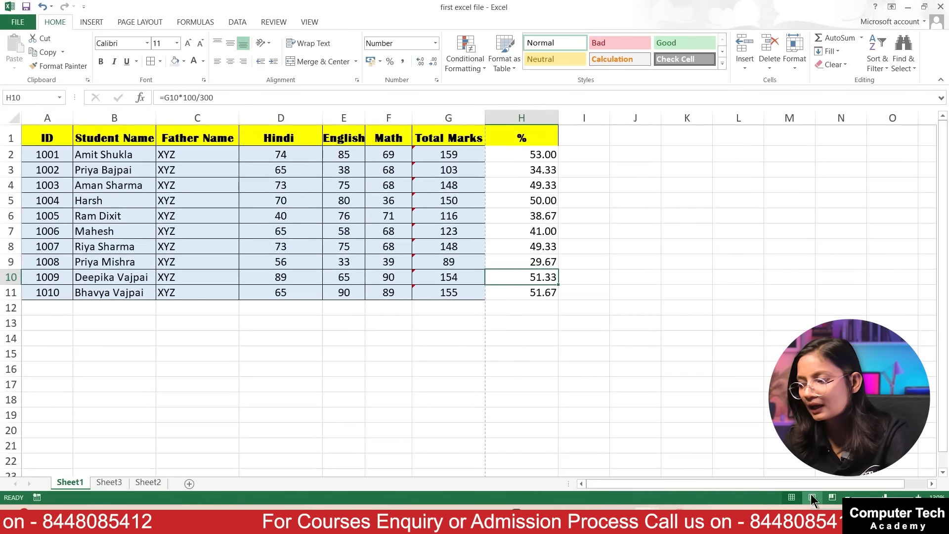
left_click(831, 497)
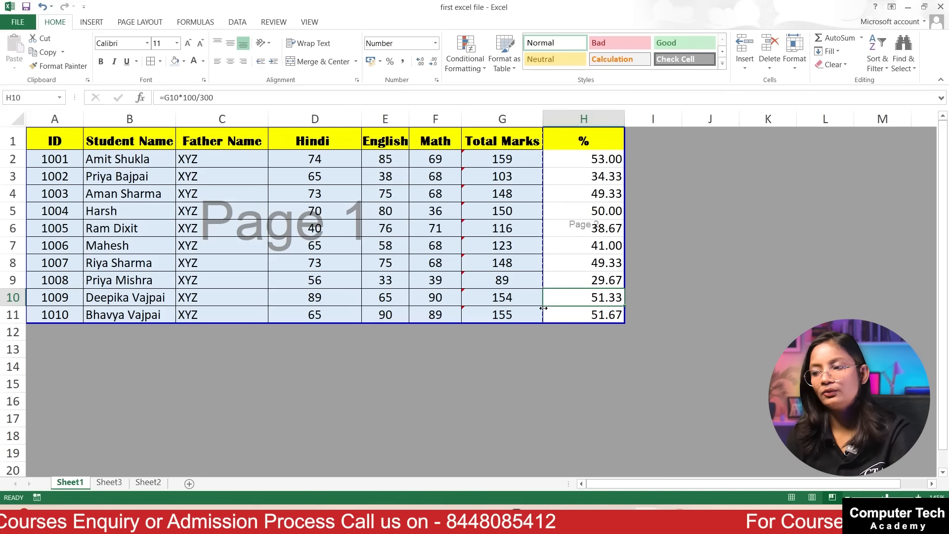
left_click(791, 497)
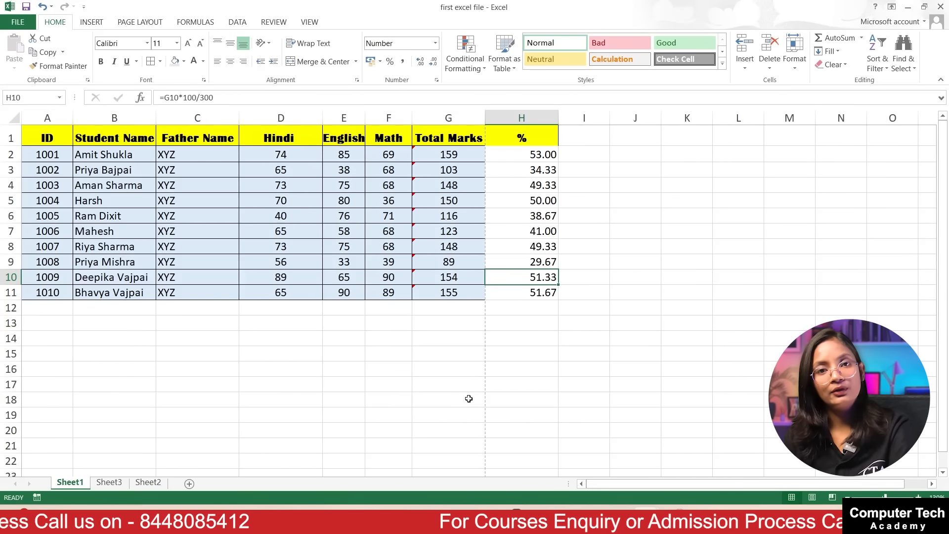
- Examine the dashed page-break lines beside the % column and below row 46
scroll(515, 357, "up", 3)
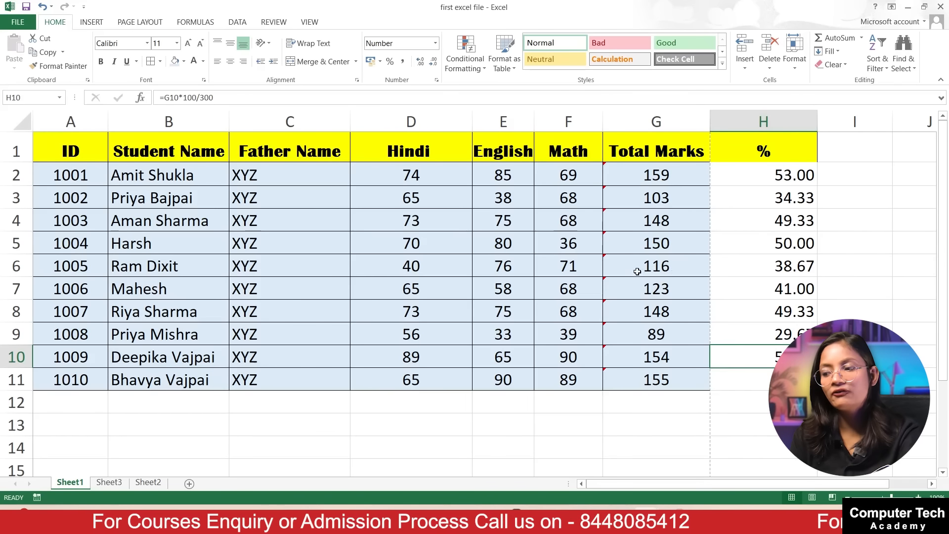
scroll(634, 271, "down", 3)
scroll(612, 241, "down", 2)
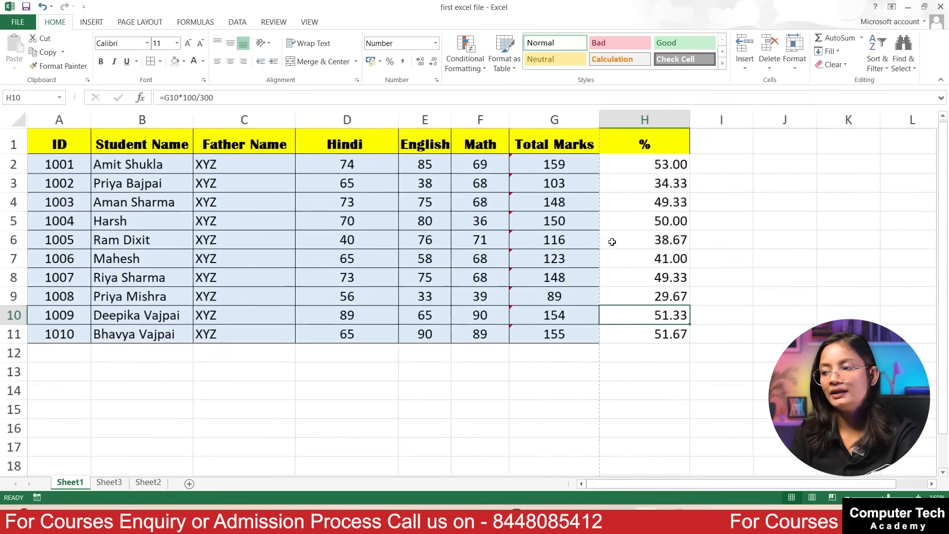
scroll(602, 296, "down", 3)
scroll(588, 298, "down", 1)
scroll(385, 331, "down", 11)
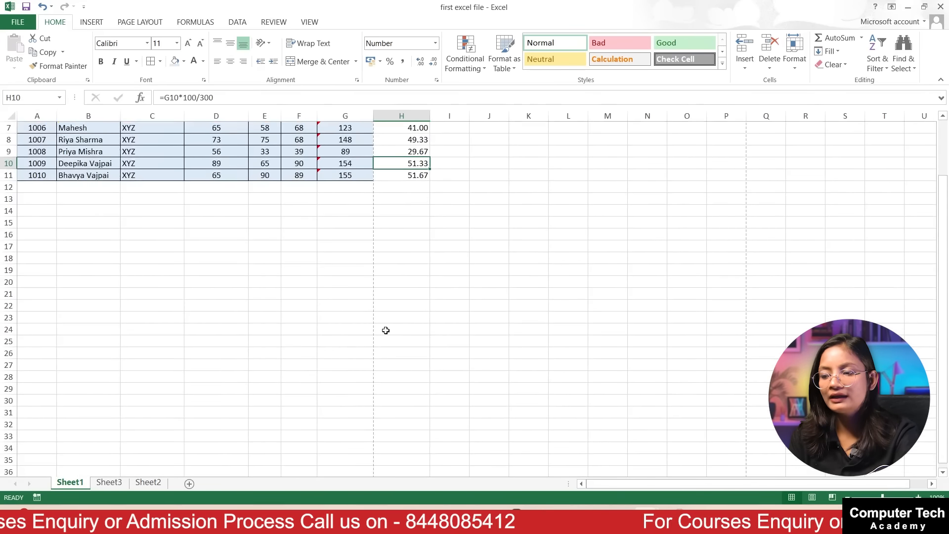
scroll(385, 330, "down", 5)
scroll(294, 323, "up", 5)
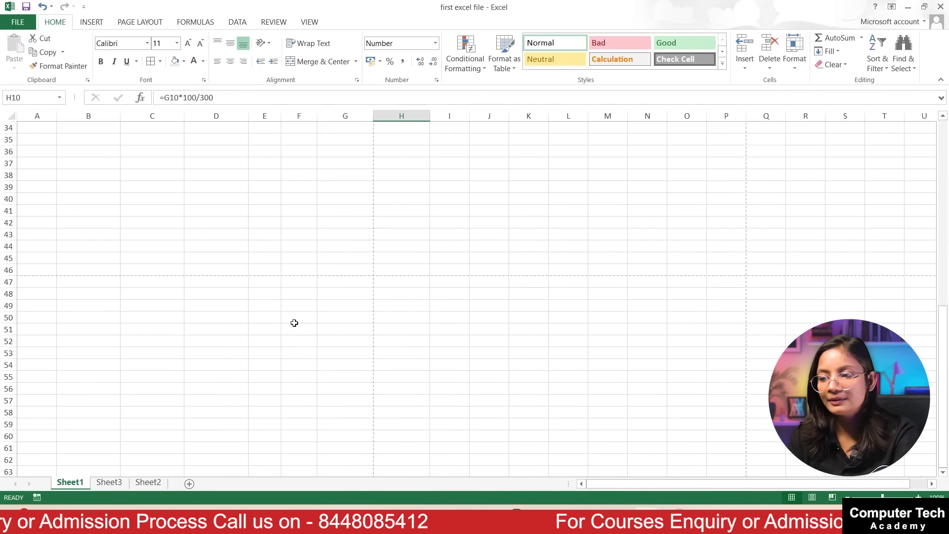
scroll(223, 274, "up", 3)
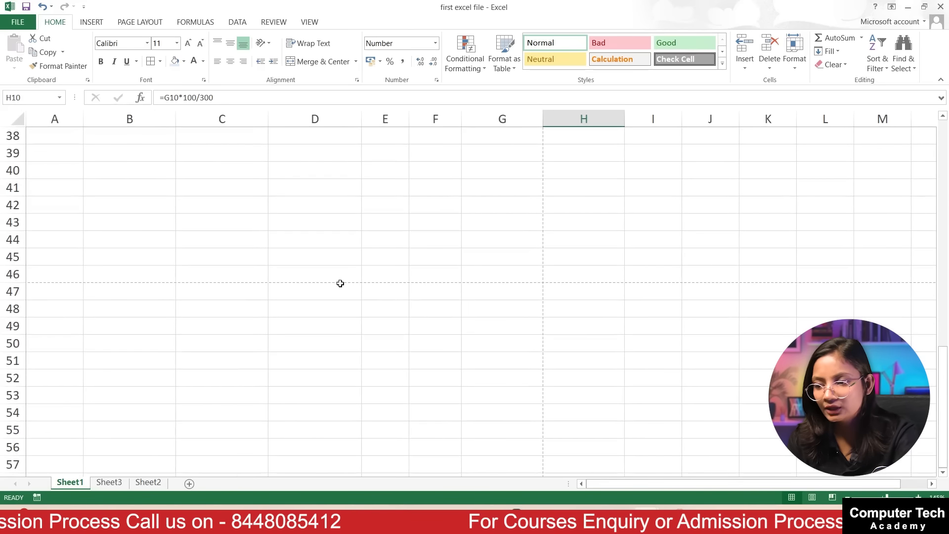
scroll(403, 293, "up", 12)
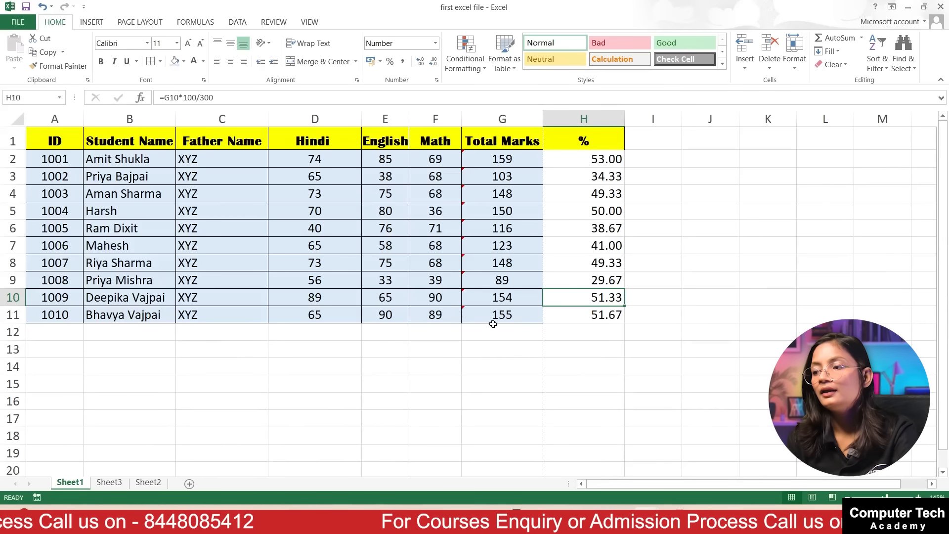
scroll(616, 225, "down", 1)
scroll(618, 250, "up", 2)
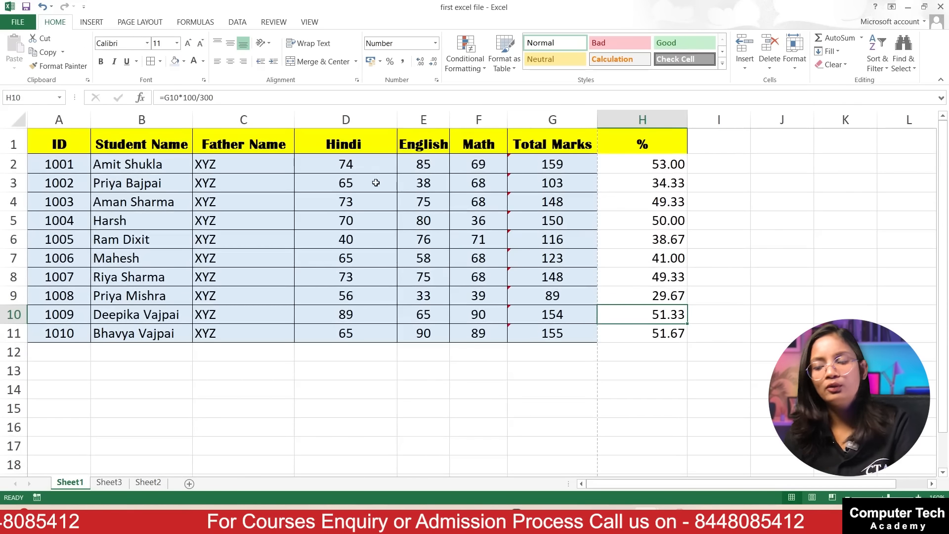
- Narrow column H so the % column fits within the first page's break line
left_click(380, 184)
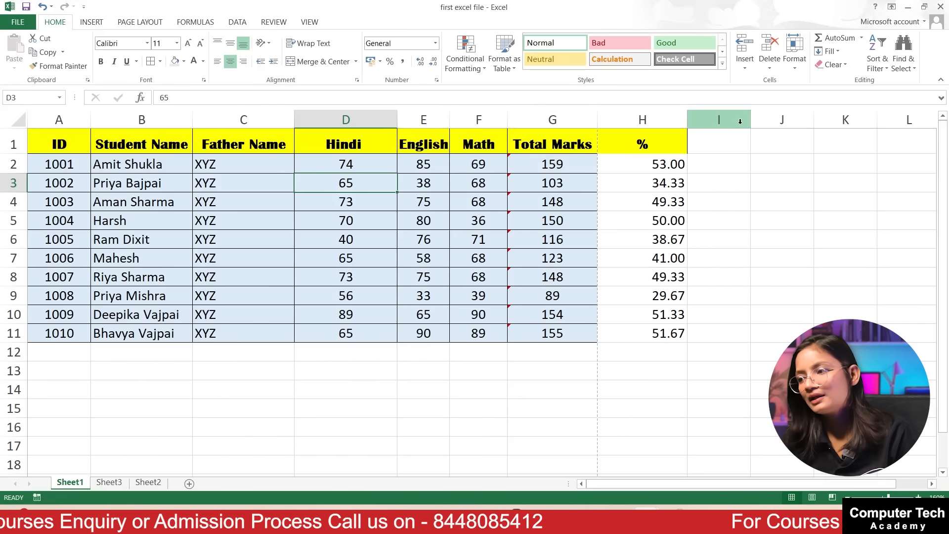
left_click_drag(687, 118, 666, 114)
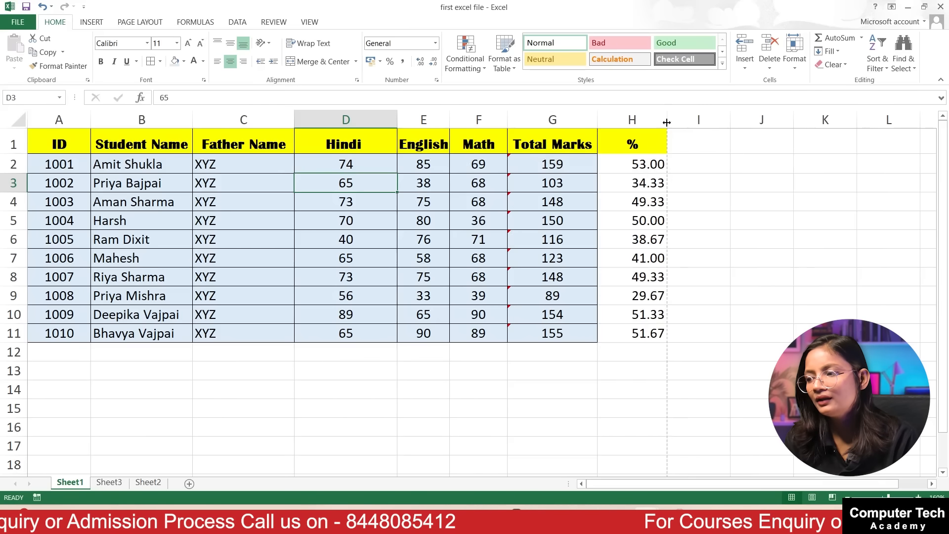
left_click(781, 280)
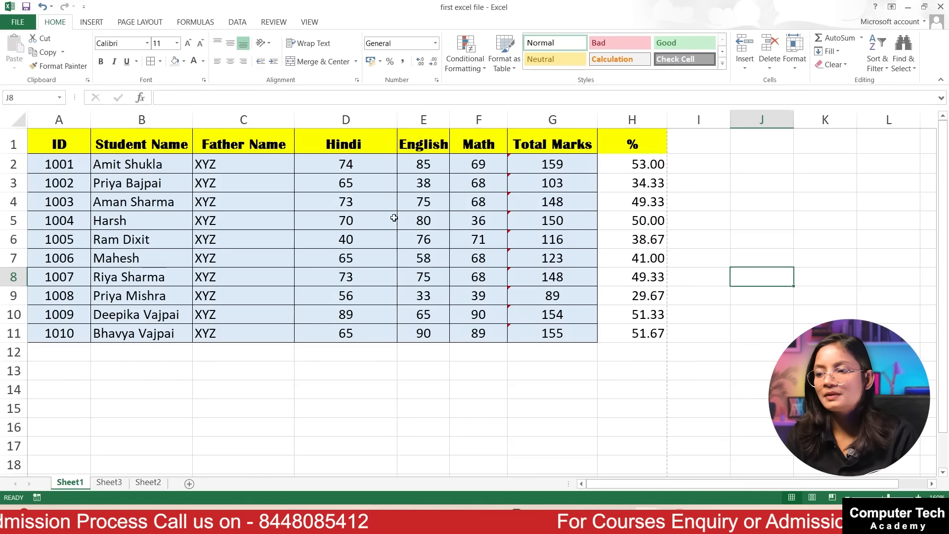
- Copy the formatting of Hindi marks D5:D6 onto the percentages in H2:H11 with Format Painter
left_click_drag(394, 218, 394, 242)
left_click(76, 65)
left_click_drag(618, 161, 625, 331)
left_click(851, 252)
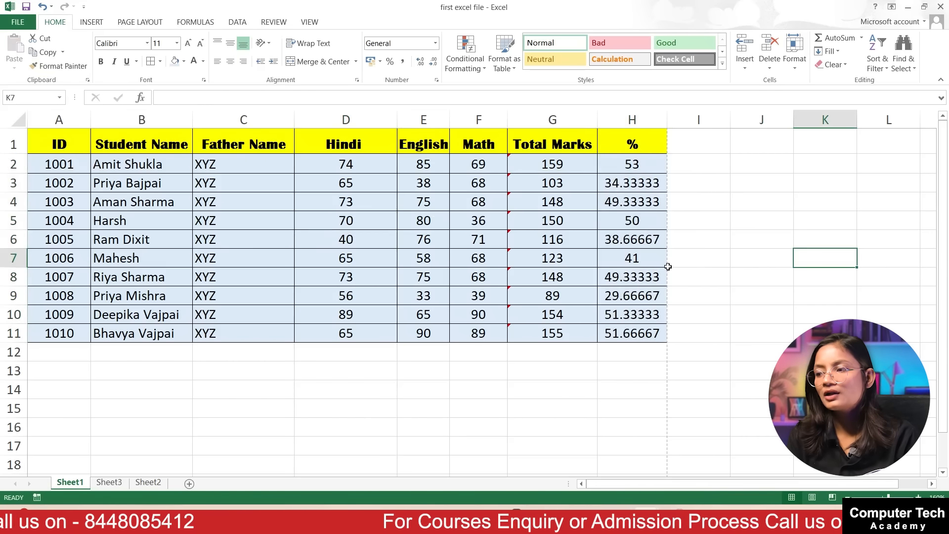
- Undo the formatting copied onto H2:H11 and the width change of column H
key("ctrl+z")
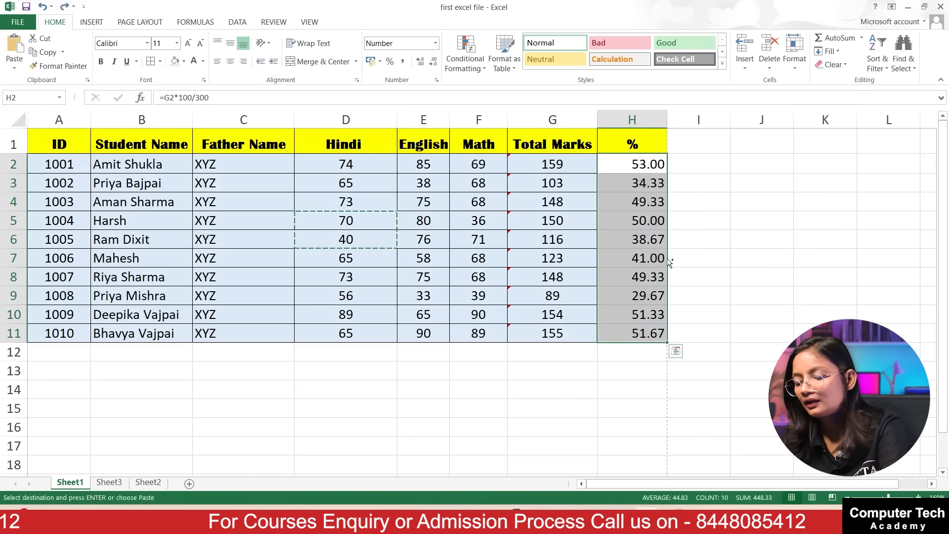
key("ctrl+z")
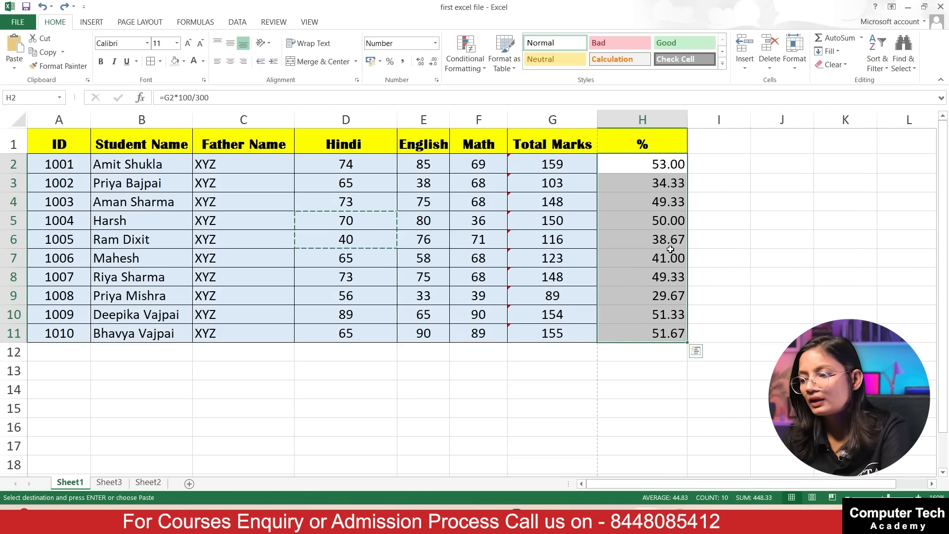
left_click(755, 203)
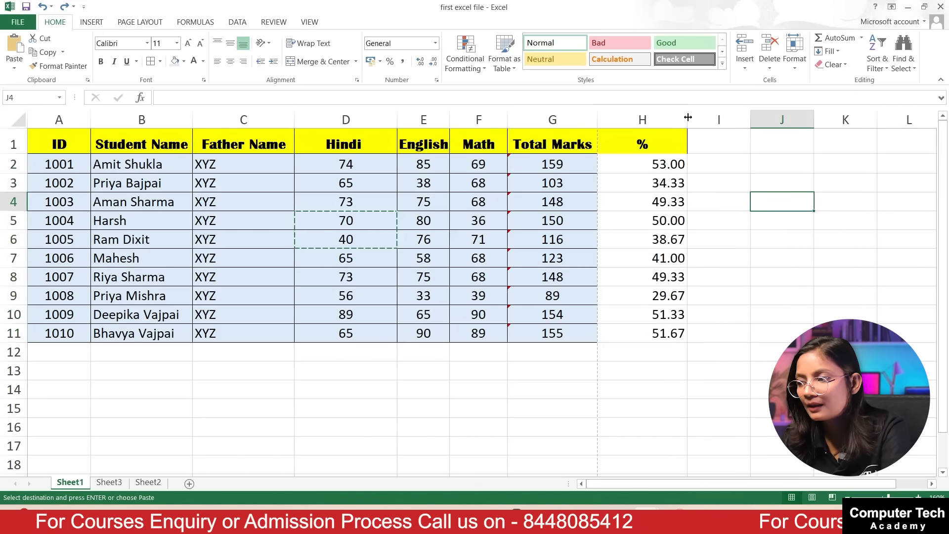
- Narrow the % column H until the dashed page-break line falls after it
scroll(649, 209, "up", 1, "ctrl")
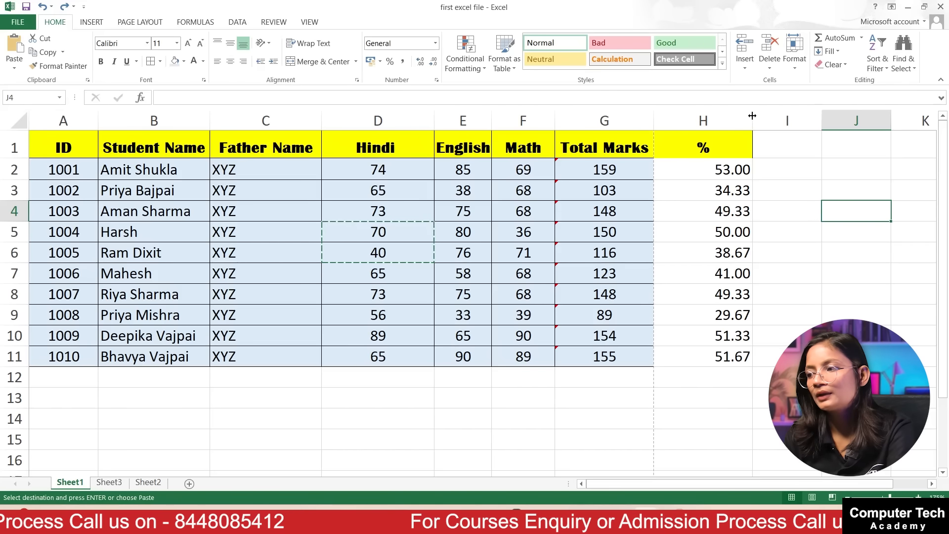
left_click_drag(752, 115, 725, 113)
left_click(748, 185)
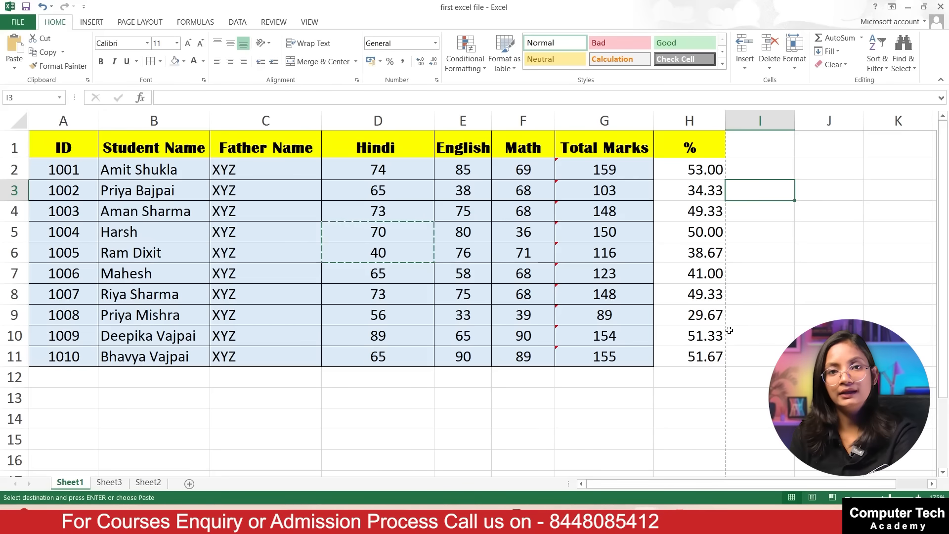
- Copy the Hindi marks' formatting onto the percentages in H2:H11 with Format Painter, and preview the printout
left_click_drag(385, 212, 385, 252)
left_click(58, 66)
mouse_move(691, 164)
left_mouse_down()
mouse_move(680, 356)
mouse_move(695, 353)
left_mouse_up()
key("ctrl+p")
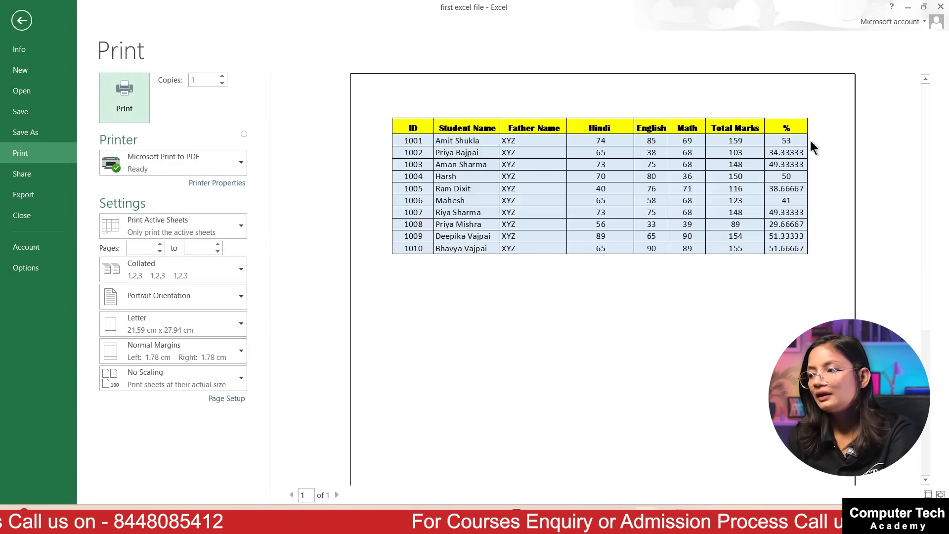
left_click(21, 20)
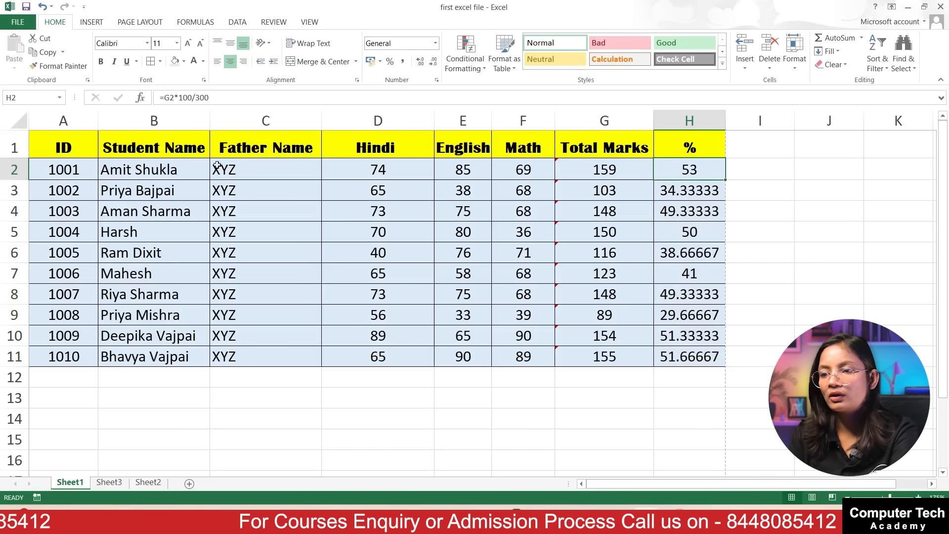
- Apply borders to the % header cell H1
left_click(689, 142)
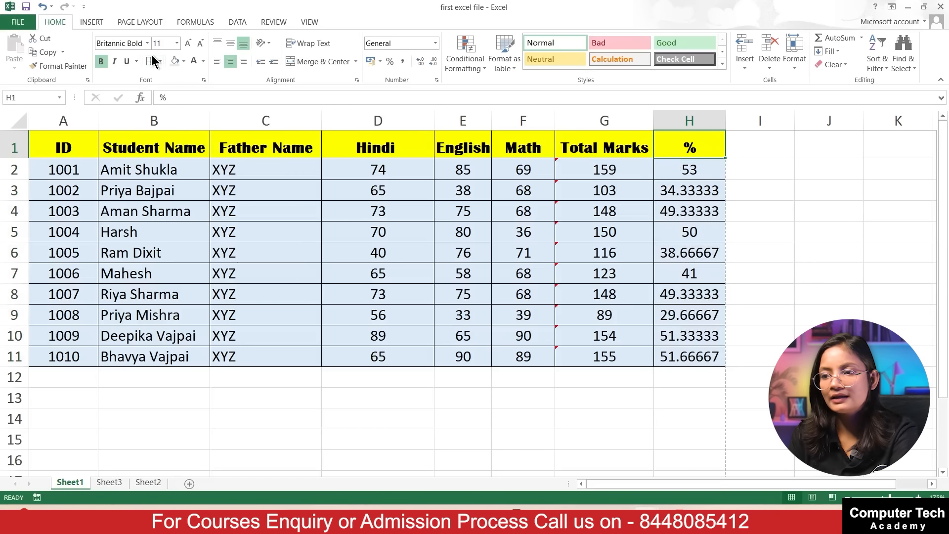
left_click(434, 295)
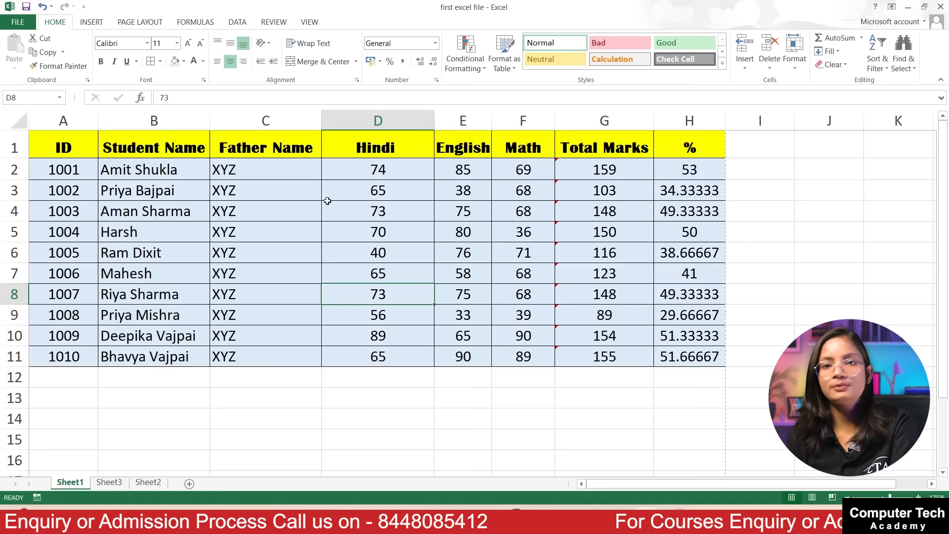
left_click(693, 186)
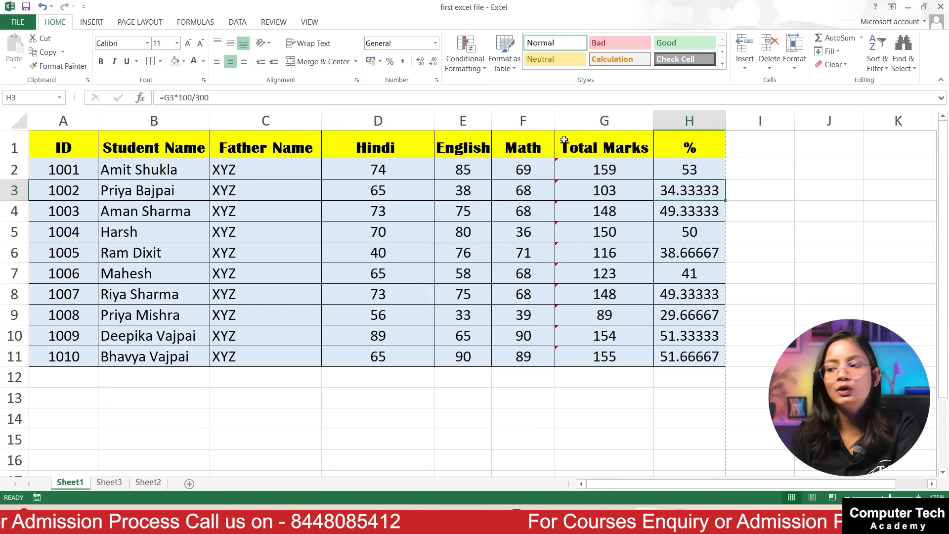
- Insert a blank column between Math and Total Marks, and select its header cell G1
left_click(587, 122)
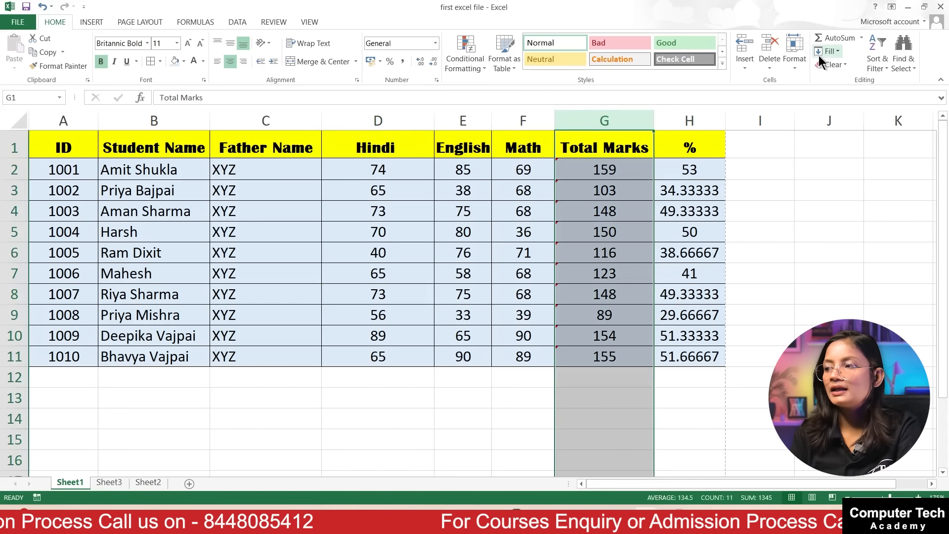
left_click(745, 45)
left_click(595, 153)
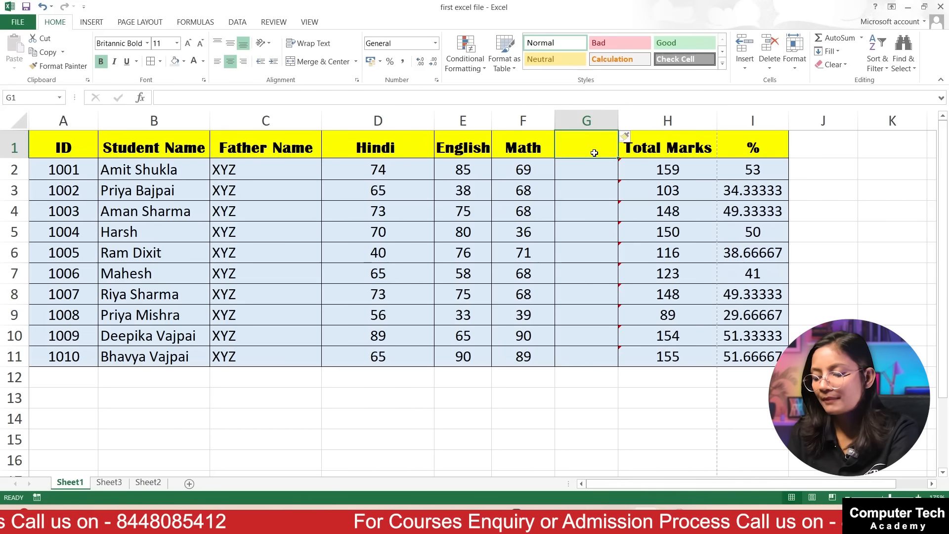
- Enter the header Maximum Marks in G1 and widen column G to fit it
type("MA")
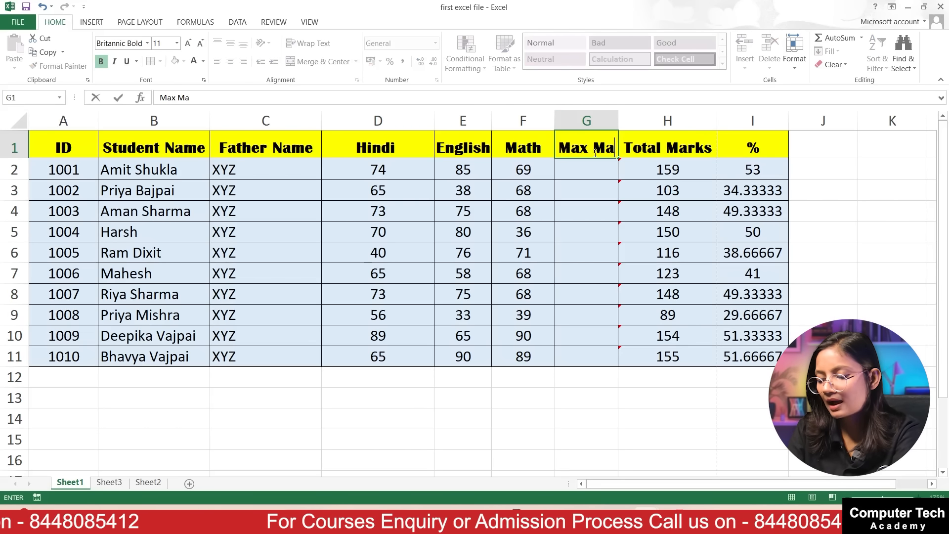
type("rks")
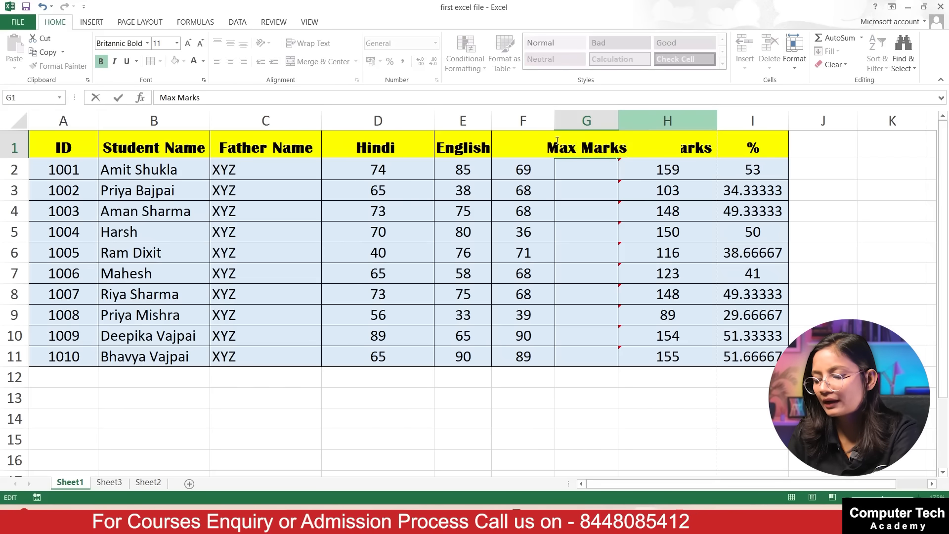
type("mum")
key("Return")
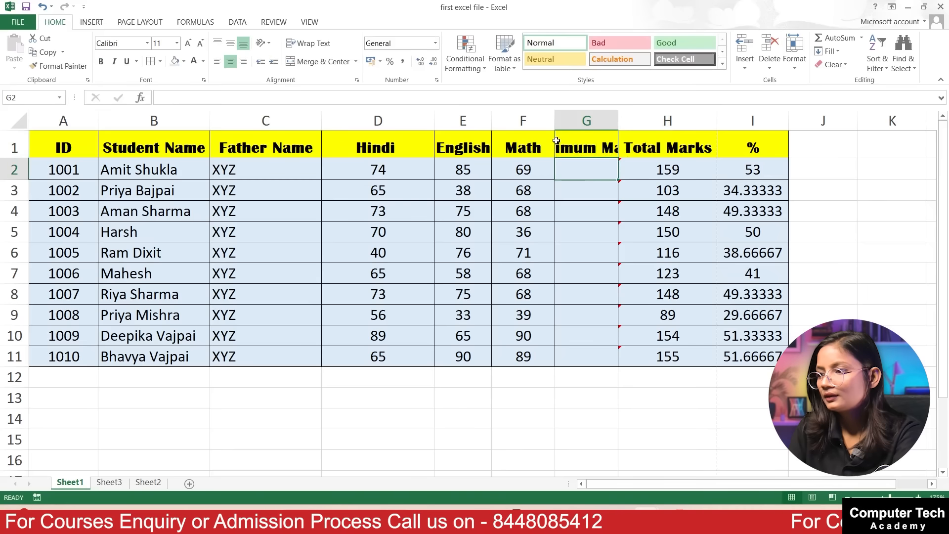
left_click(566, 146)
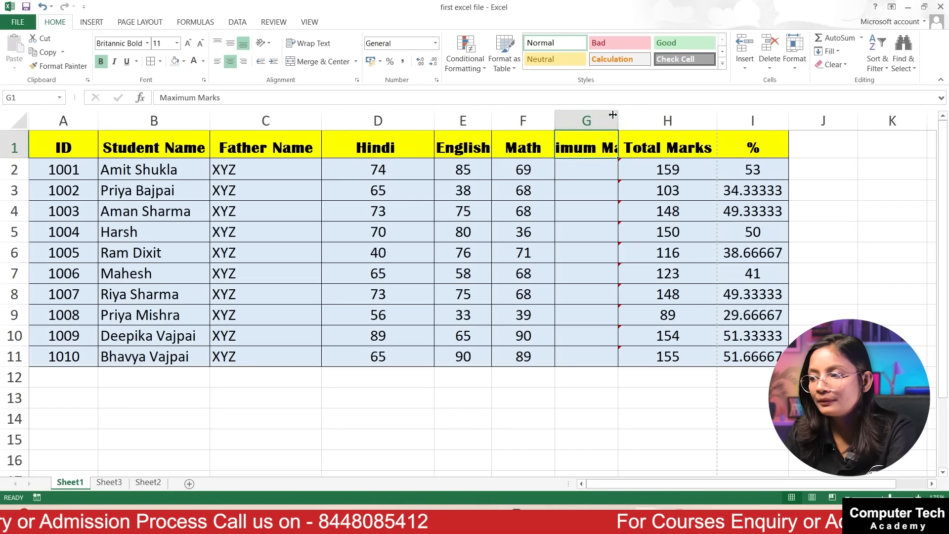
left_click_drag(616, 116, 686, 121)
- Enter 300 in G2 and fill it down the Maximum Marks column to G11
left_click(611, 173)
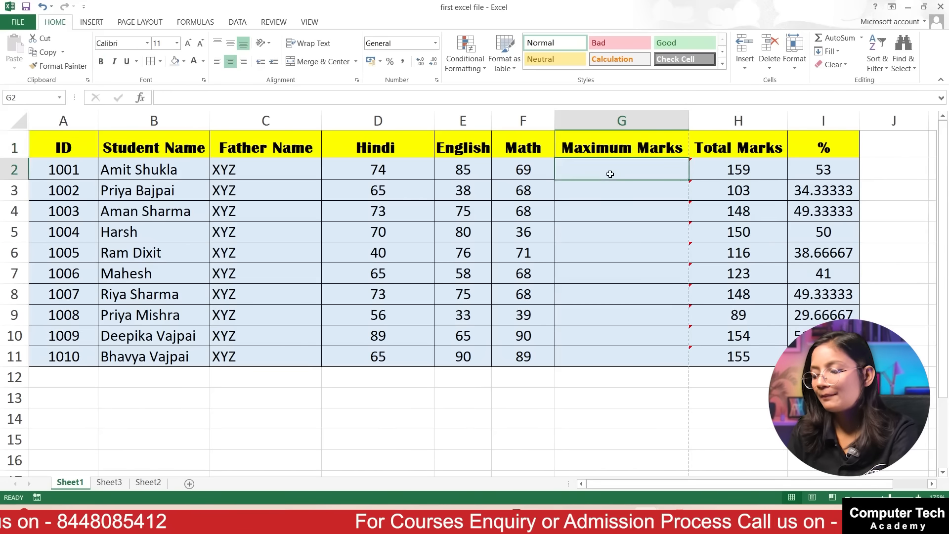
type("300")
key("ctrl+Return")
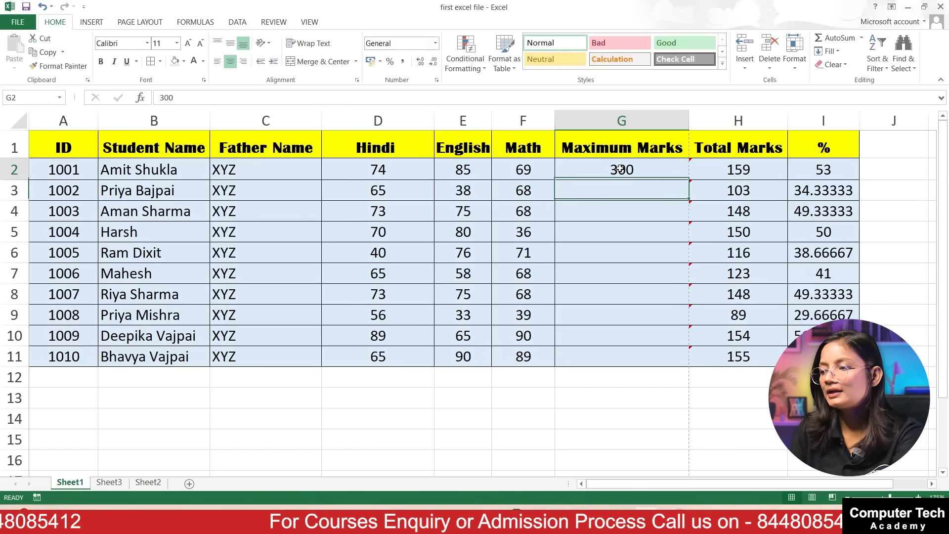
double_click(691, 183)
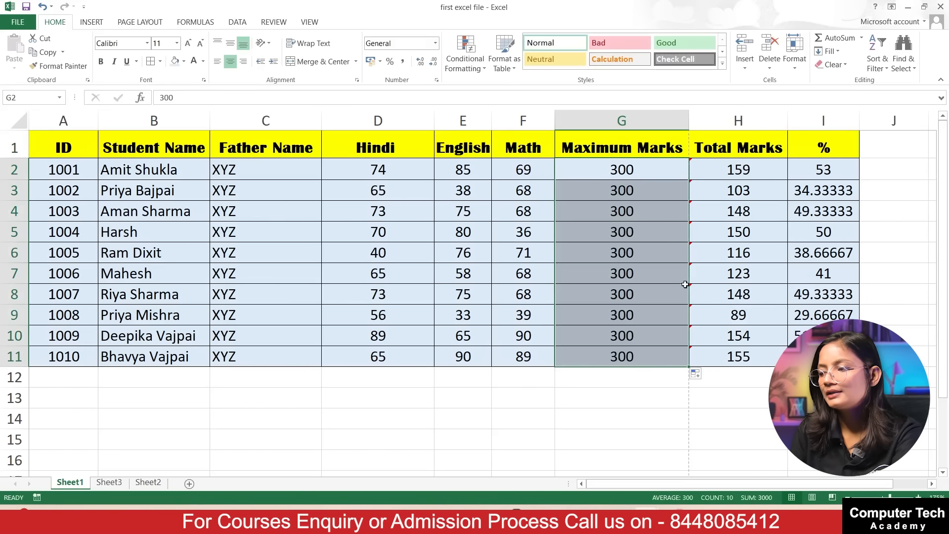
left_click(706, 274)
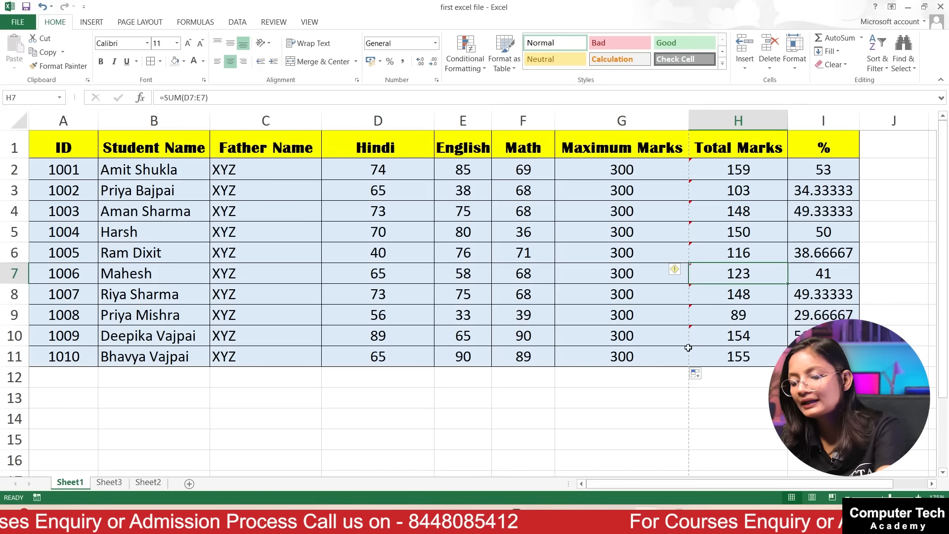
- Preview the printout, check its second page, and return to the worksheet
key("ctrl+p")
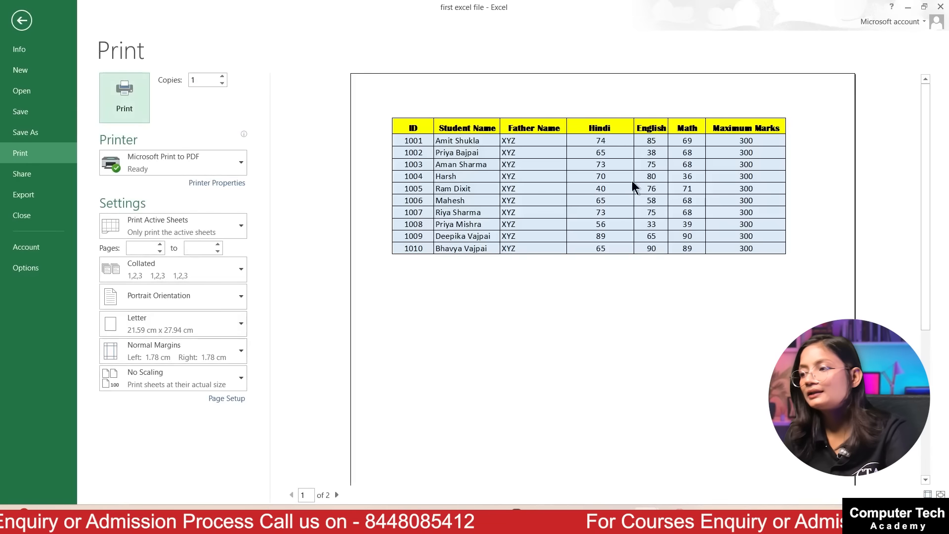
left_click(337, 494)
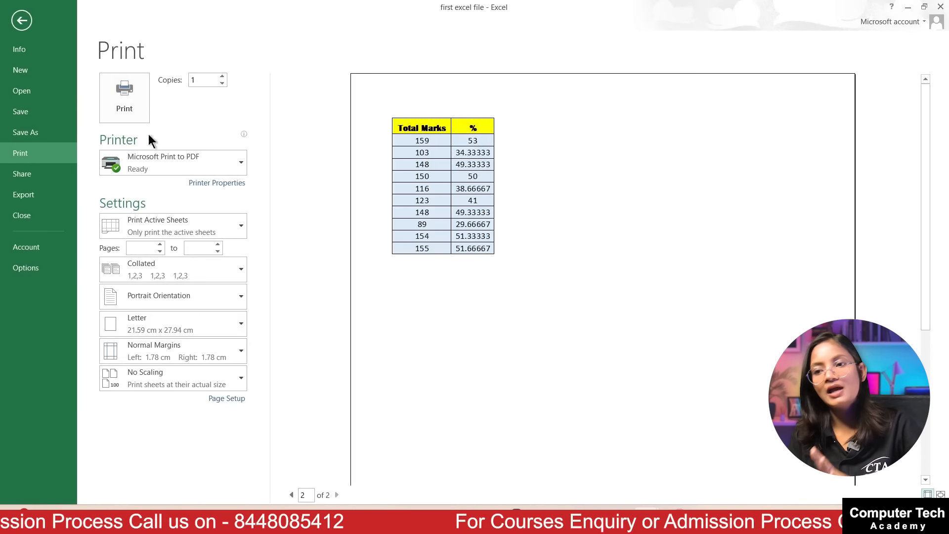
left_click(17, 21)
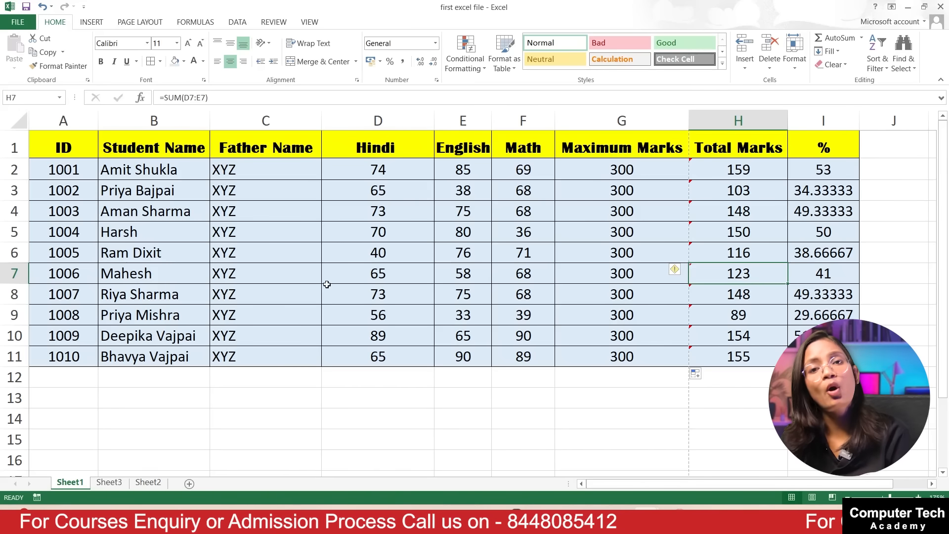
- AutoFit the widths of columns A through I to their contents
left_click_drag(437, 120, 406, 121)
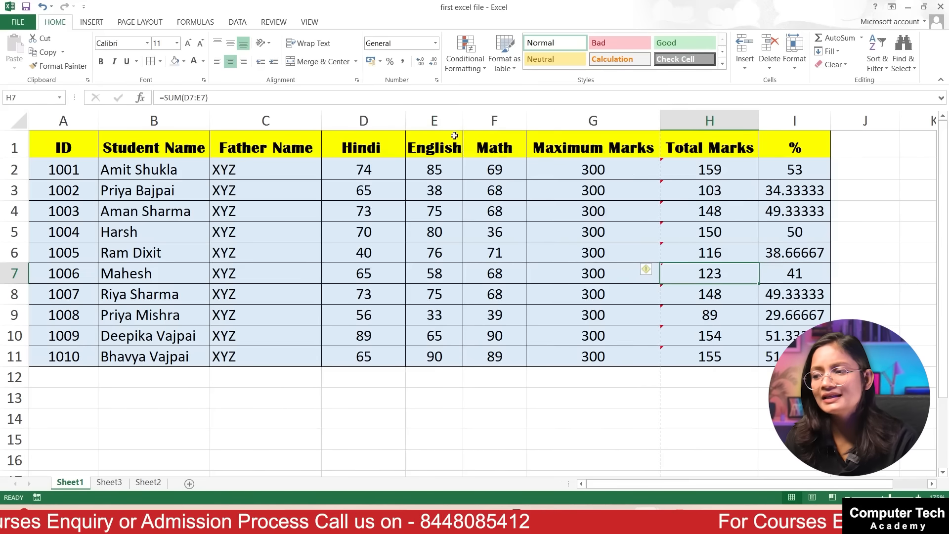
left_click(466, 300)
left_click_drag(87, 113, 791, 121)
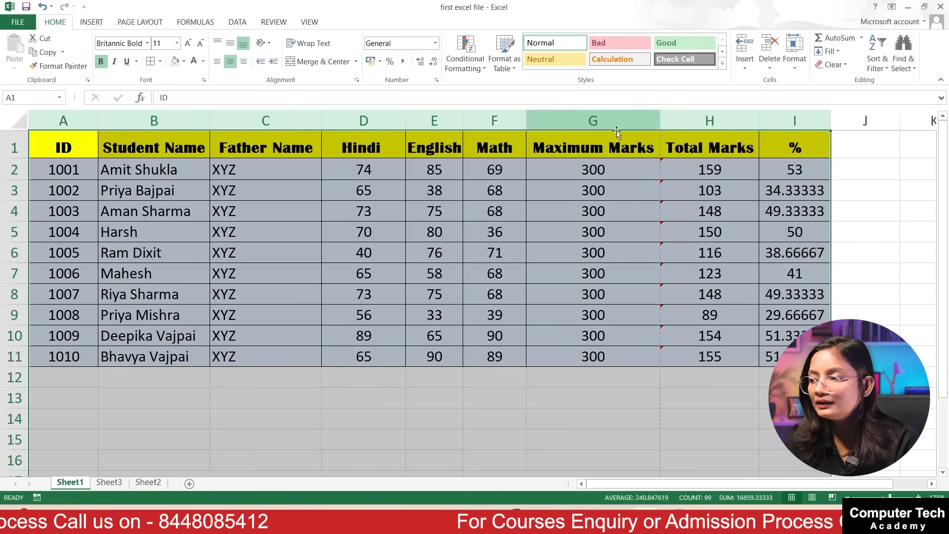
double_click(464, 116)
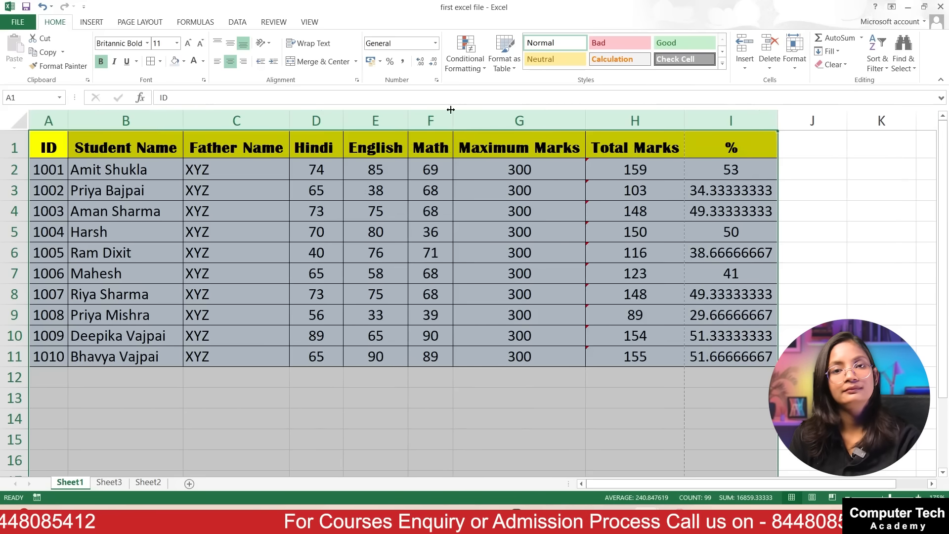
left_click(500, 192)
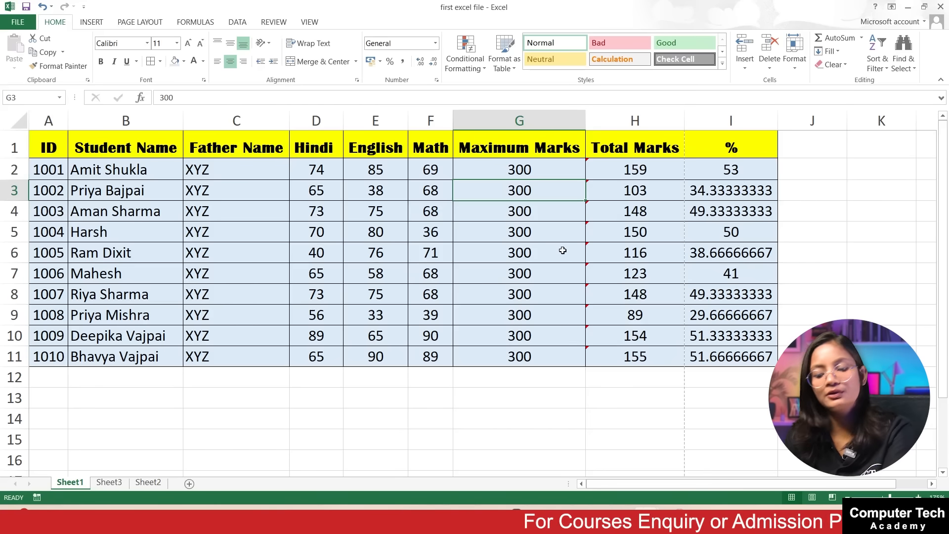
- Preview the printout with the fitted columns and check which columns fall on the second page
key("ctrl+p")
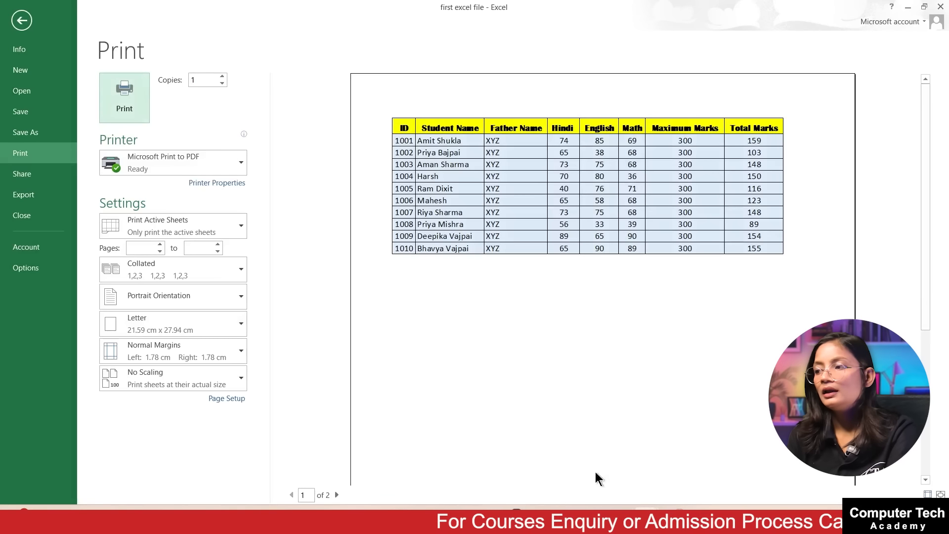
left_click(336, 495)
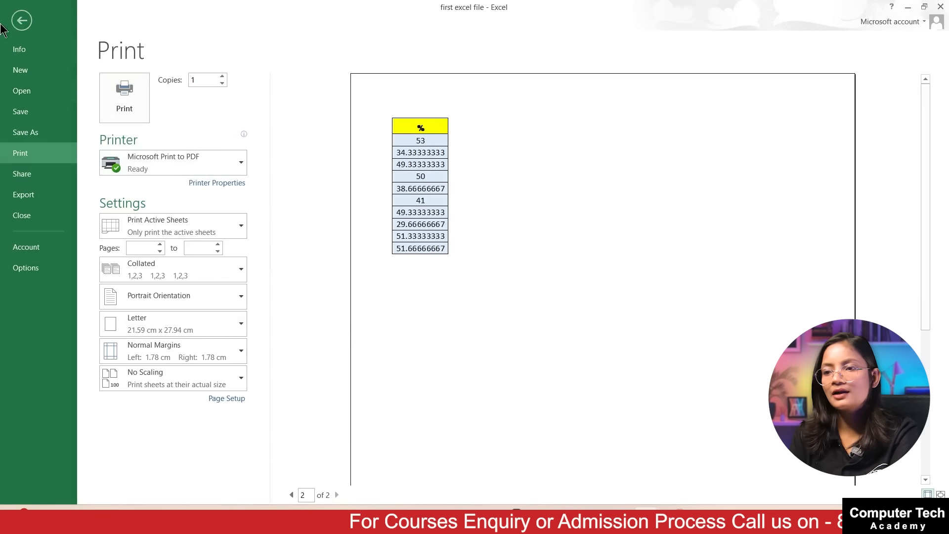
left_click(22, 20)
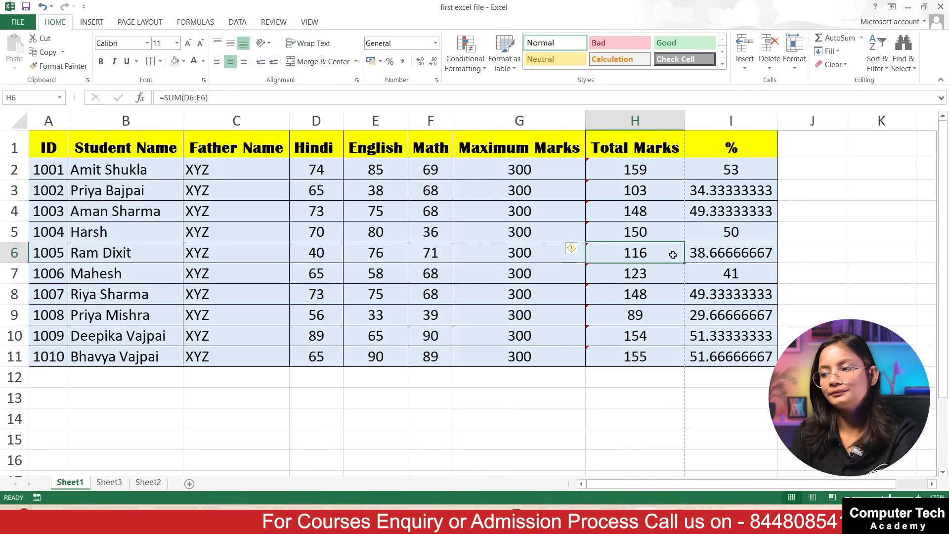
- Show the percentages in I2:I11 with two decimal places
left_click_drag(731, 169, 739, 357)
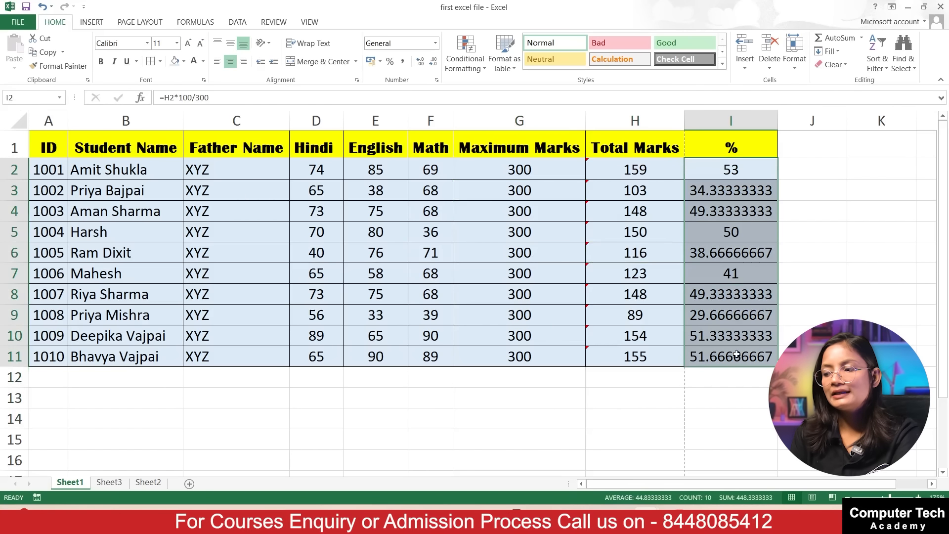
left_click(432, 61)
left_click(433, 61)
left_click(432, 61)
left_click(432, 61)
left_click(433, 61)
left_click(432, 61)
left_click(433, 61)
left_click(420, 61)
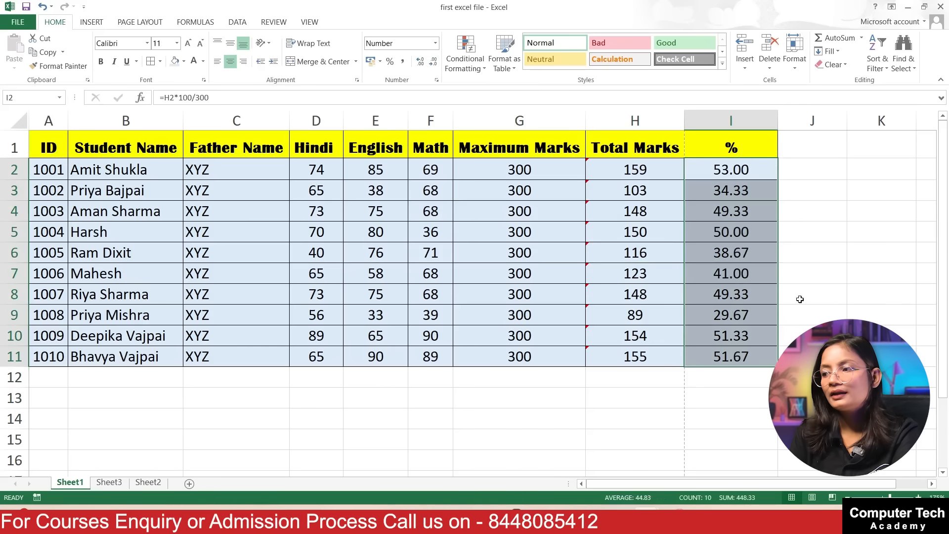
- AutoFit the % column I to its shortened values and widen it slightly
left_click(761, 252)
double_click(777, 121)
left_click(771, 121)
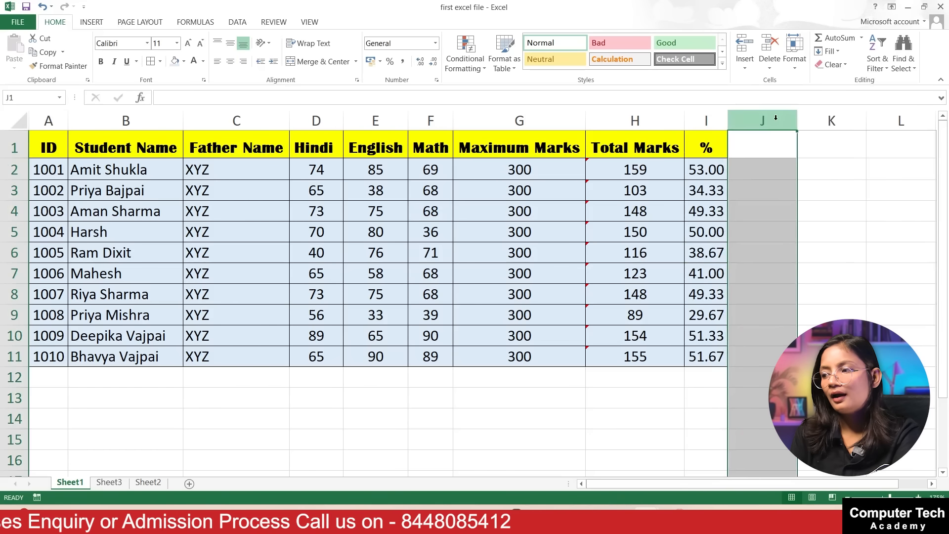
left_click(740, 208)
left_click(638, 148)
left_click_drag(728, 121, 741, 121)
left_click(814, 213)
- Preview the printout to check whether the whole table fits on one page, and return to the worksheet
key("ctrl+p")
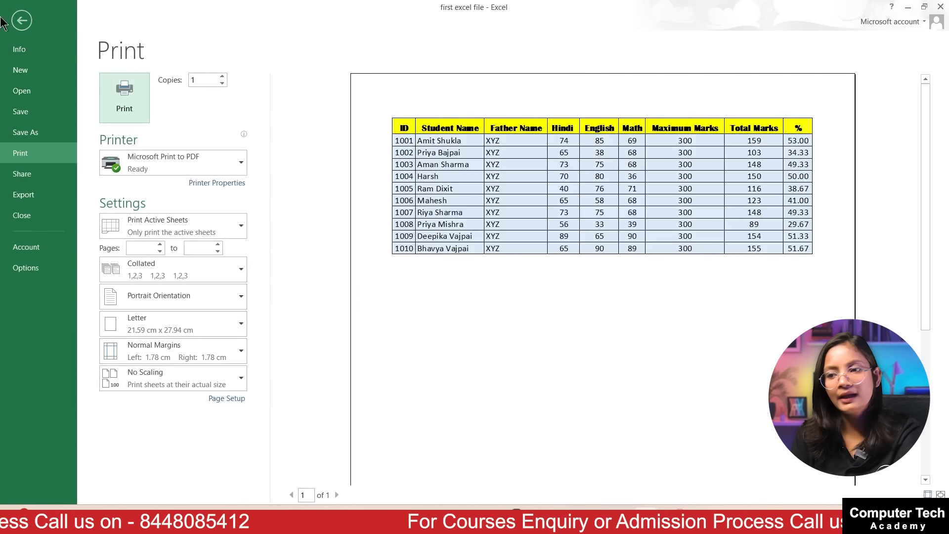
left_click(26, 22)
left_click_drag(475, 205, 473, 199)
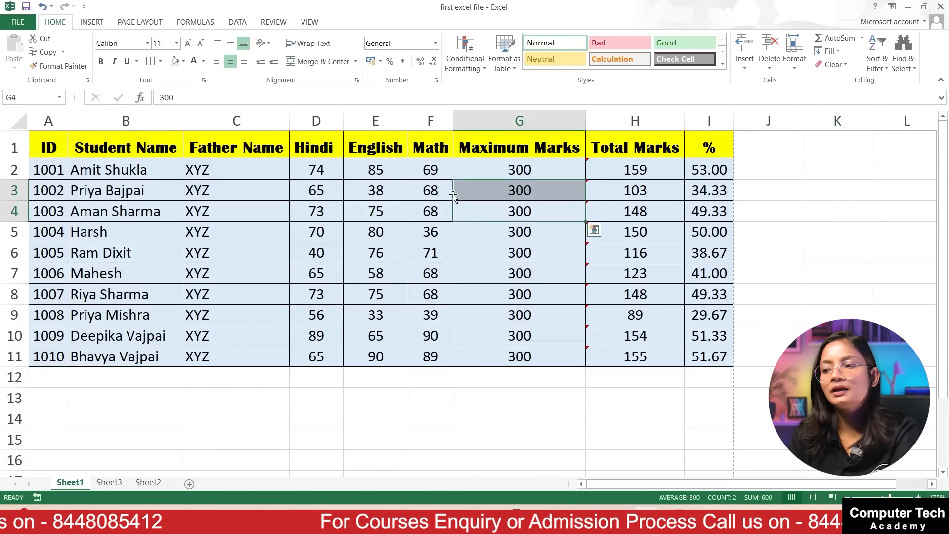
left_click(484, 273)
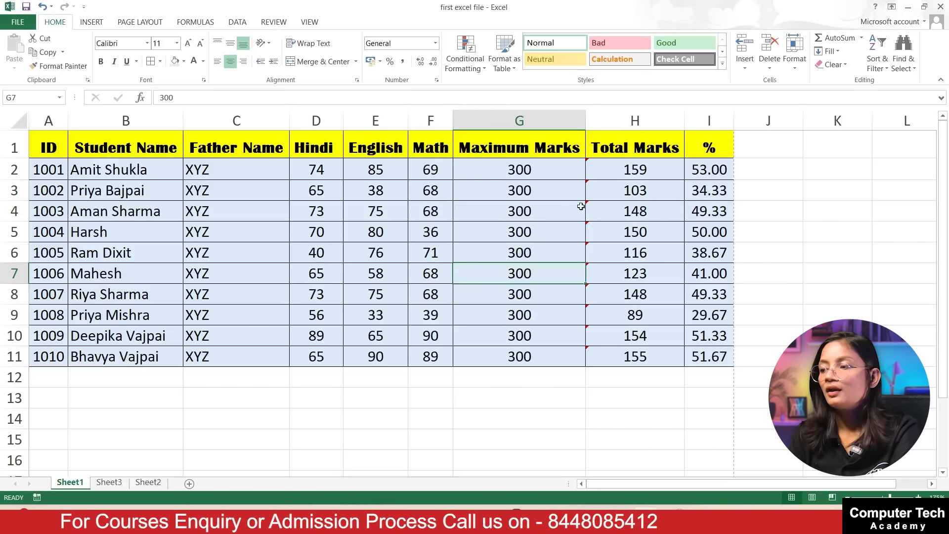
left_click(631, 215)
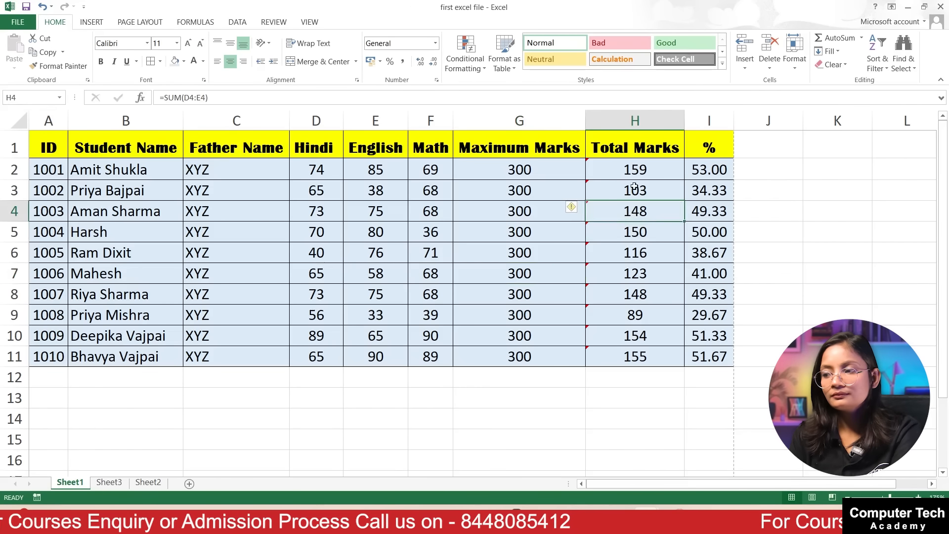
- Add the header Average in J1, beside the % column
left_click(762, 155)
type("A")
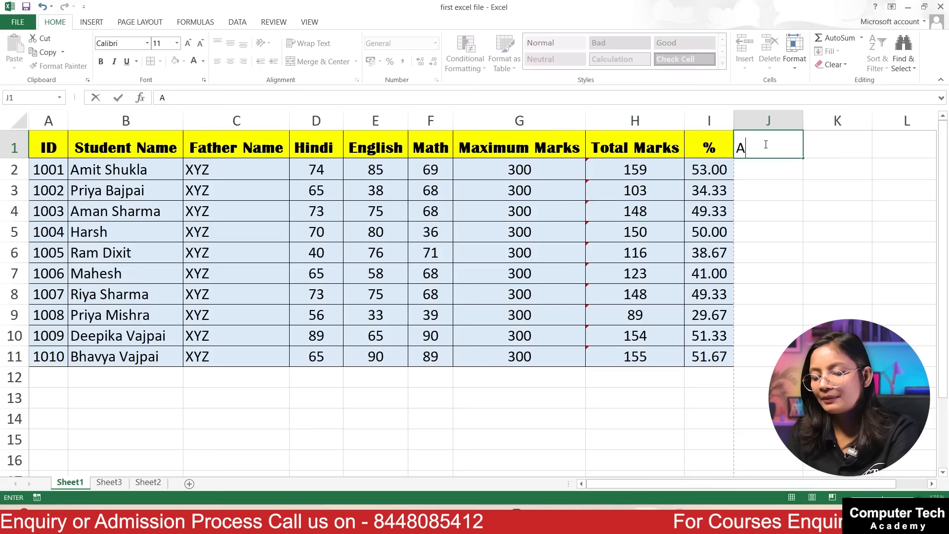
type("verage")
key("Return")
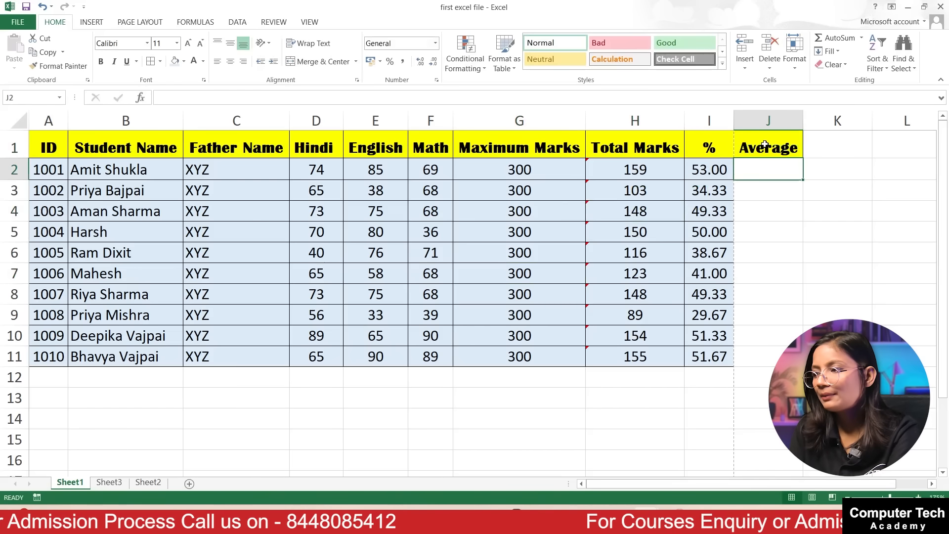
- Calculate the average of D2:F2 in J2 with the AVERAGE function and fill the formula down to J11
type("=av")
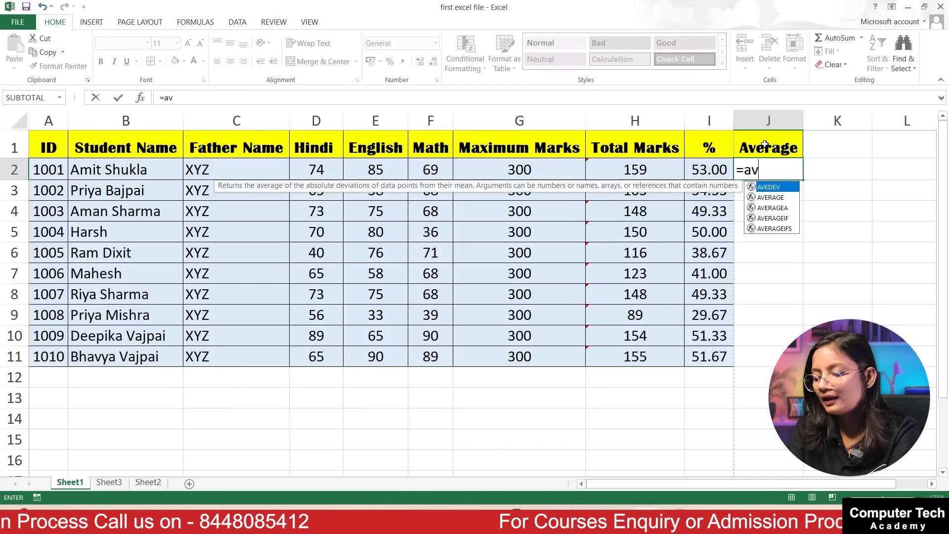
type("erage(")
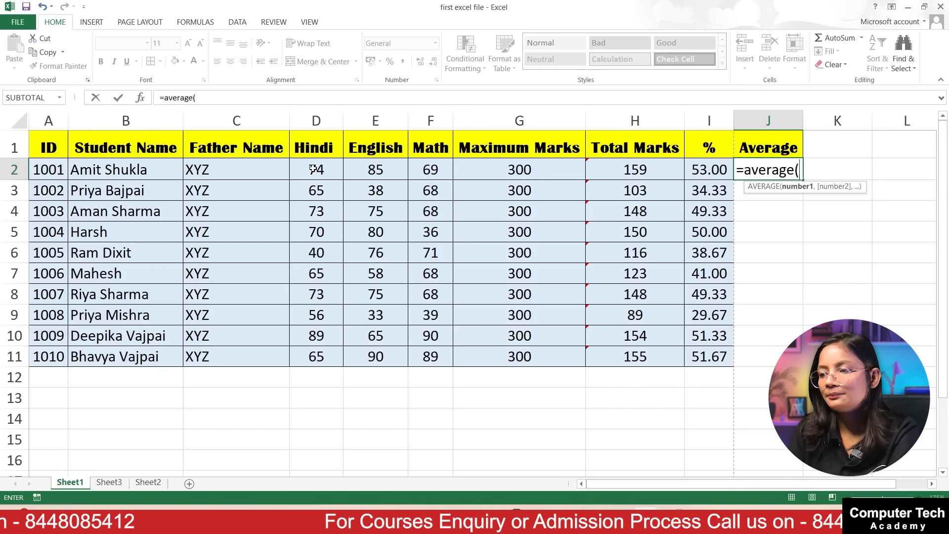
left_click_drag(312, 170, 424, 161)
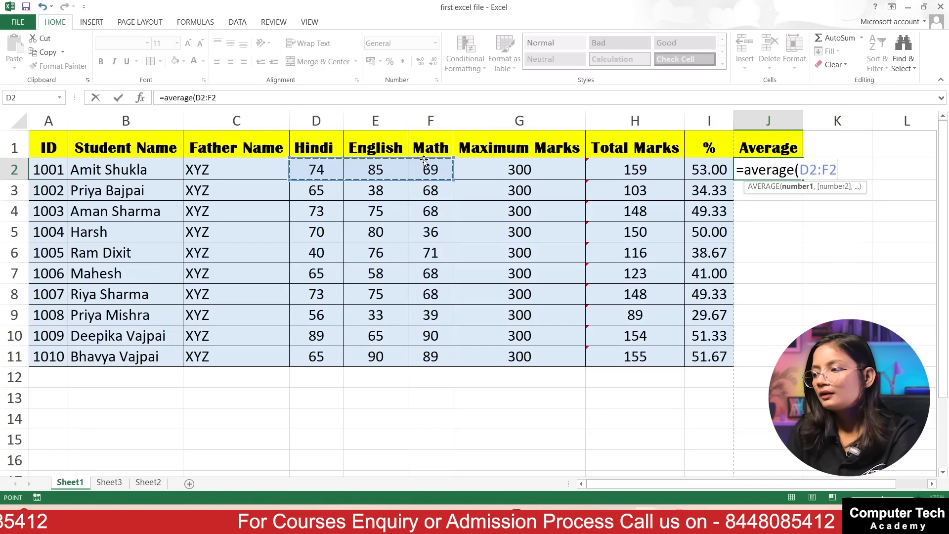
key("Return")
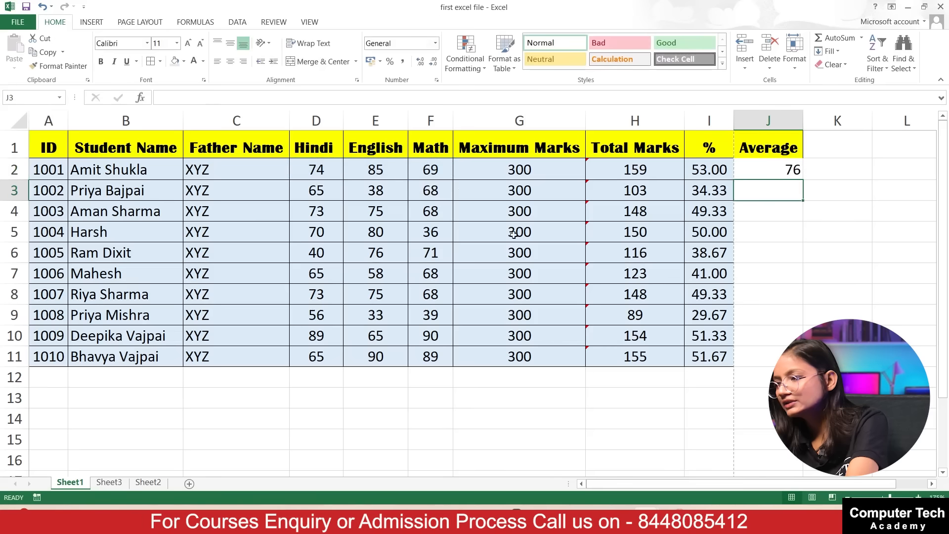
left_click(770, 177)
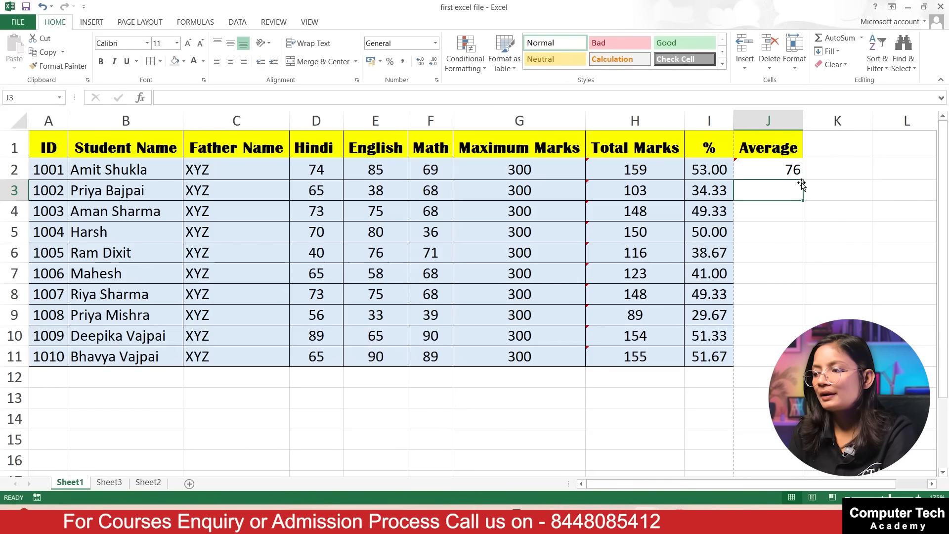
double_click(804, 181)
- Copy the Maximum Marks cells' formatting onto the averages in J2:J11 with Format Painter
left_click_drag(519, 211, 519, 232)
left_click(63, 66)
left_click_drag(763, 166, 769, 357)
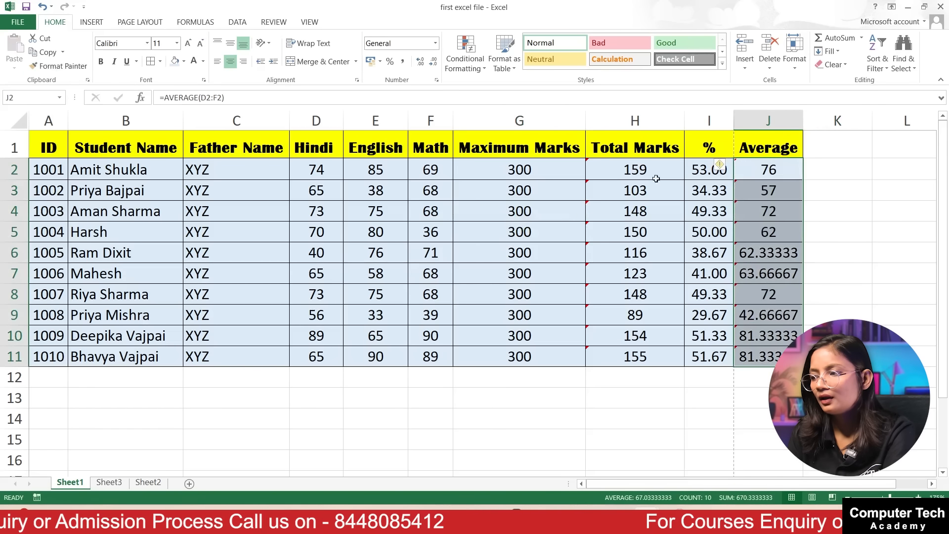
- Show the averages in J2:J11 as whole numbers without decimal places
left_click(433, 61)
left_click(433, 61)
left_click(433, 61)
left_click(434, 61)
left_click(433, 62)
key("Up")
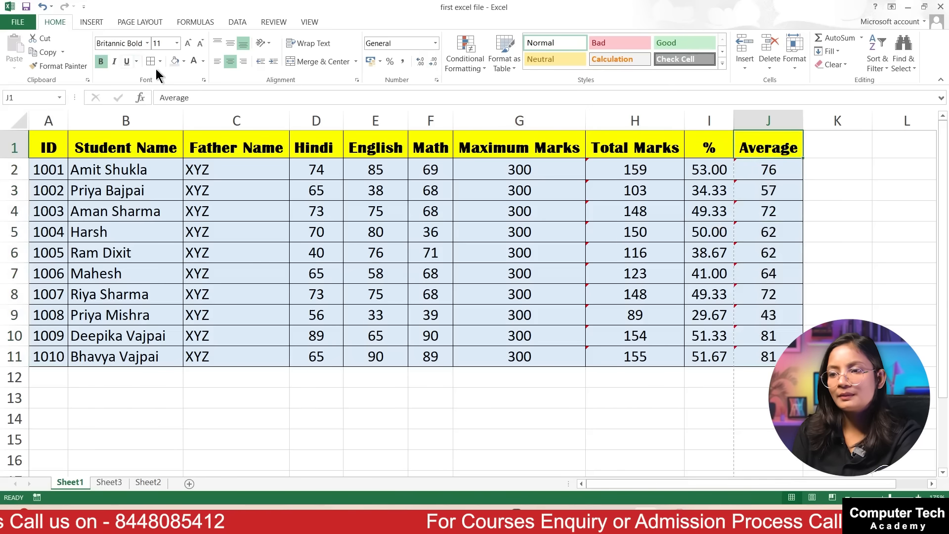
left_click(634, 336)
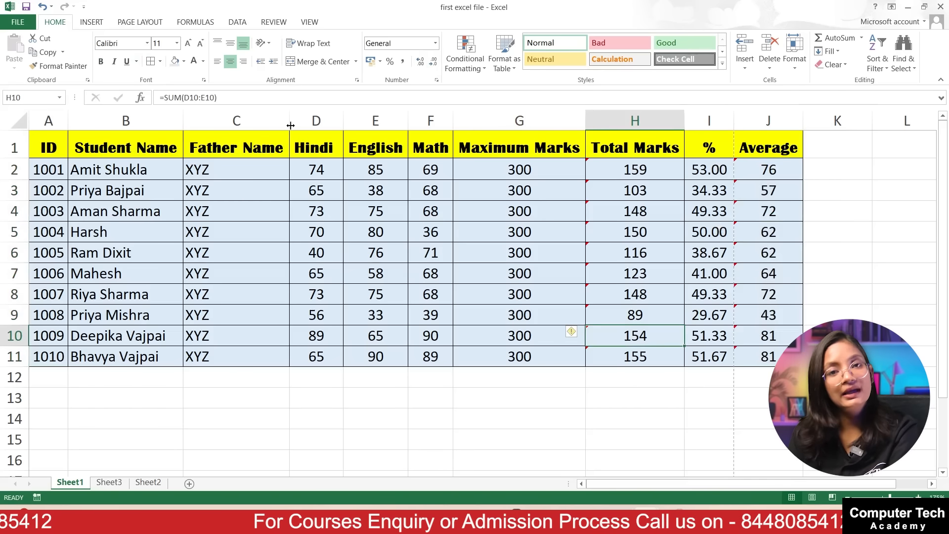
- Preview the printout of the marks sheet, check its second page and return to the sheet
key("ctrl+p")
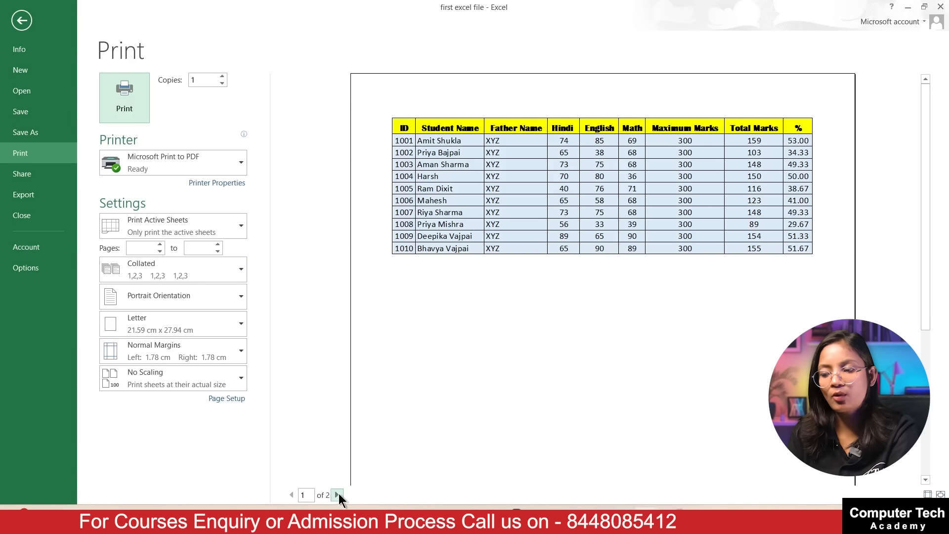
left_click(337, 494)
left_click(21, 20)
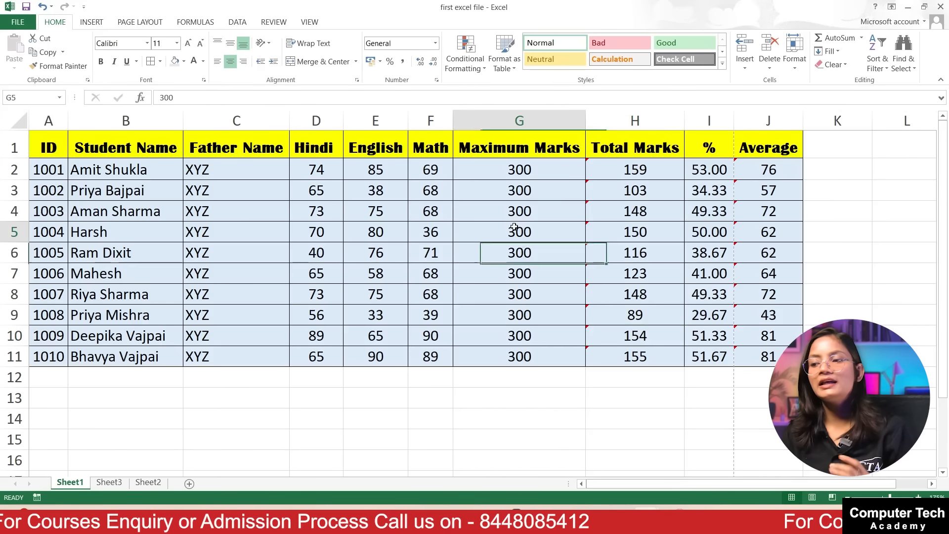
- Reduce the sheet's print scale to 90% and check the printout in the print preview
left_click(140, 21)
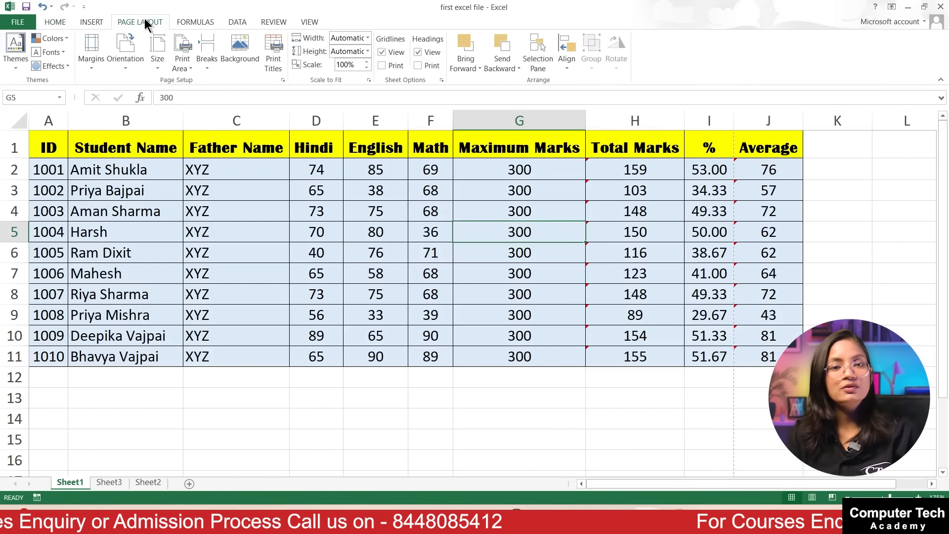
left_click(367, 68)
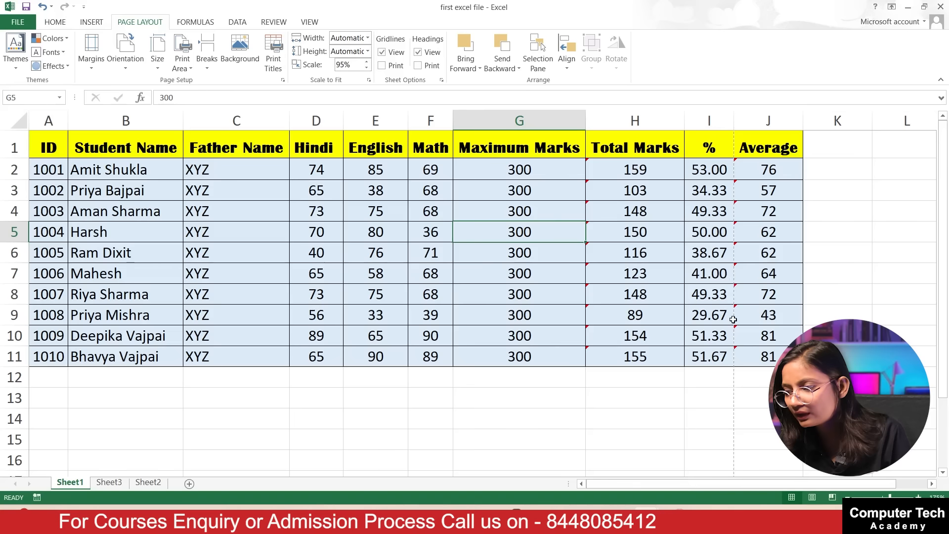
left_click(366, 68)
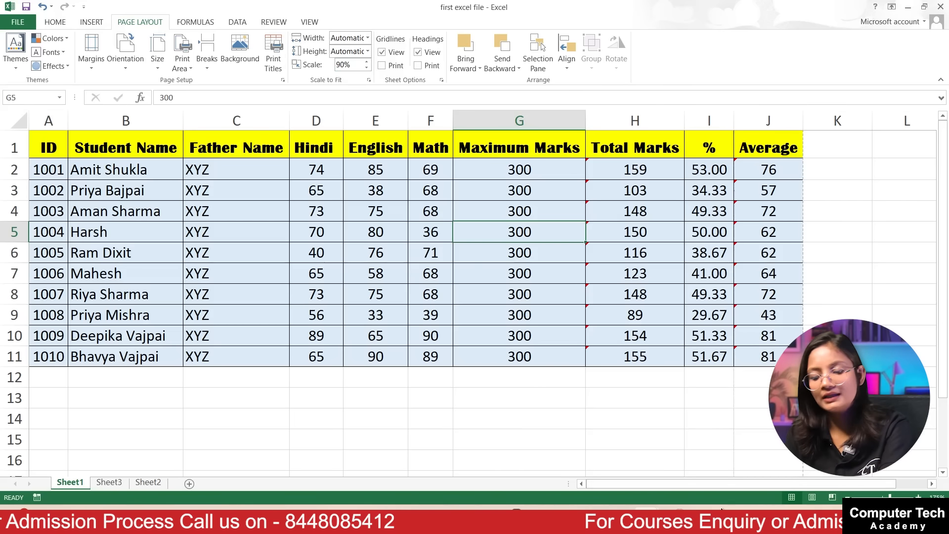
key("ctrl+p")
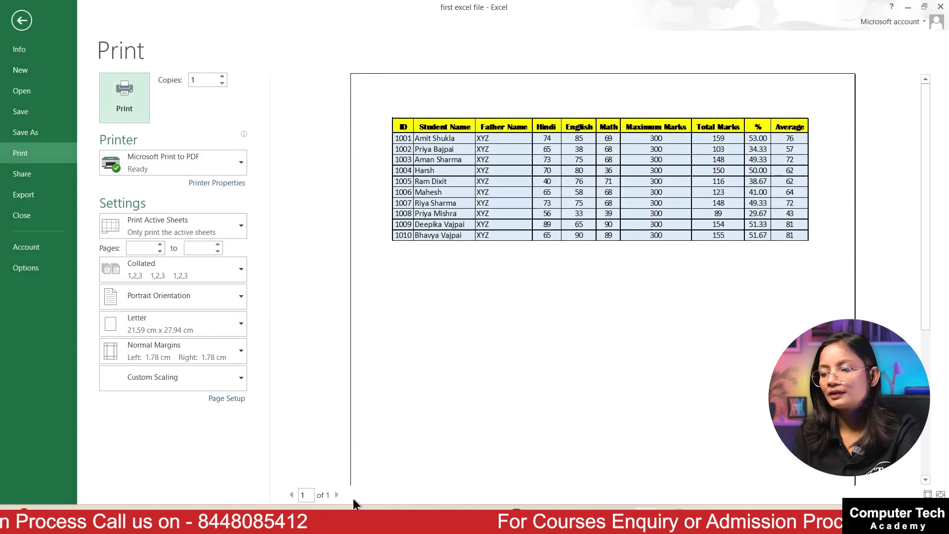
left_click(28, 23)
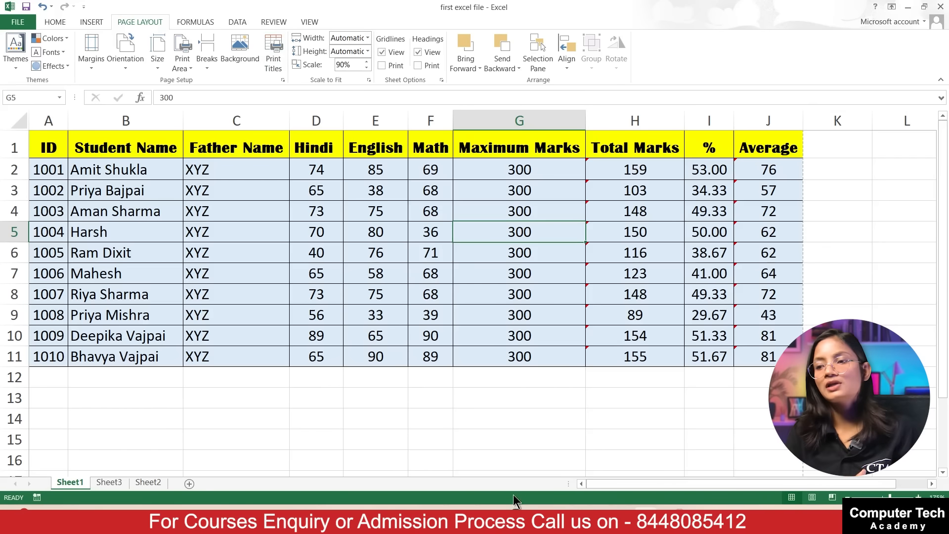
- Reduce the print scale further to 80% and preview the smaller table on the page
left_click(366, 69)
left_click(366, 69)
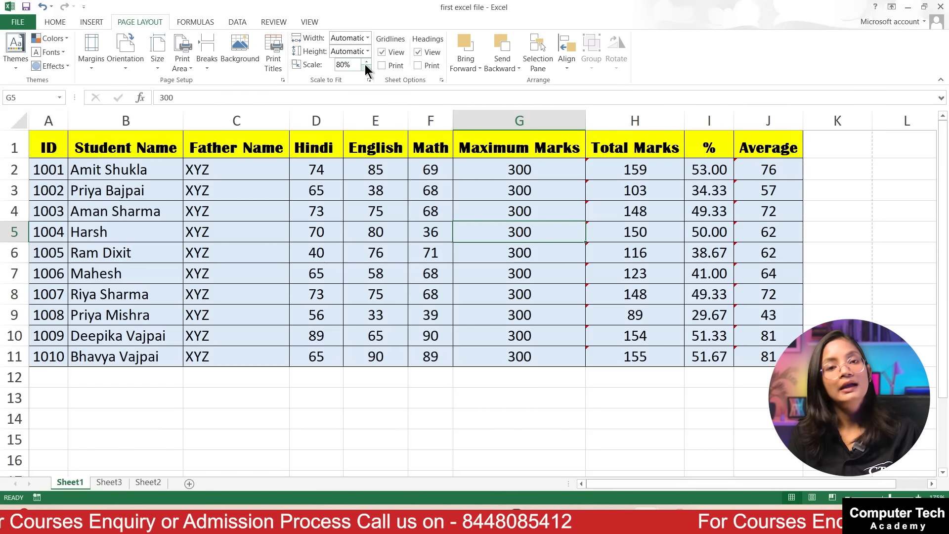
key("ctrl+p")
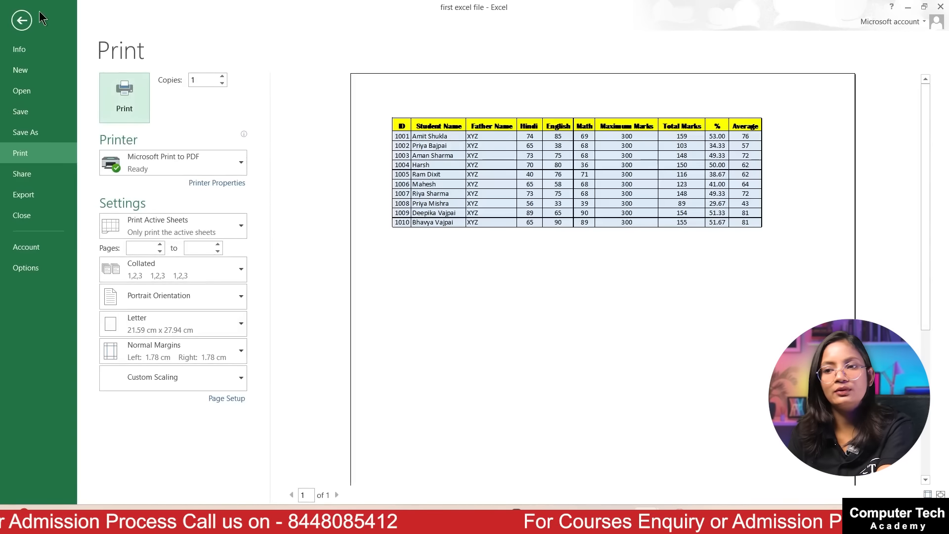
left_click(25, 20)
- Raise the print scale back to 90% and review the table in the print preview
left_click(366, 61)
left_click(365, 61)
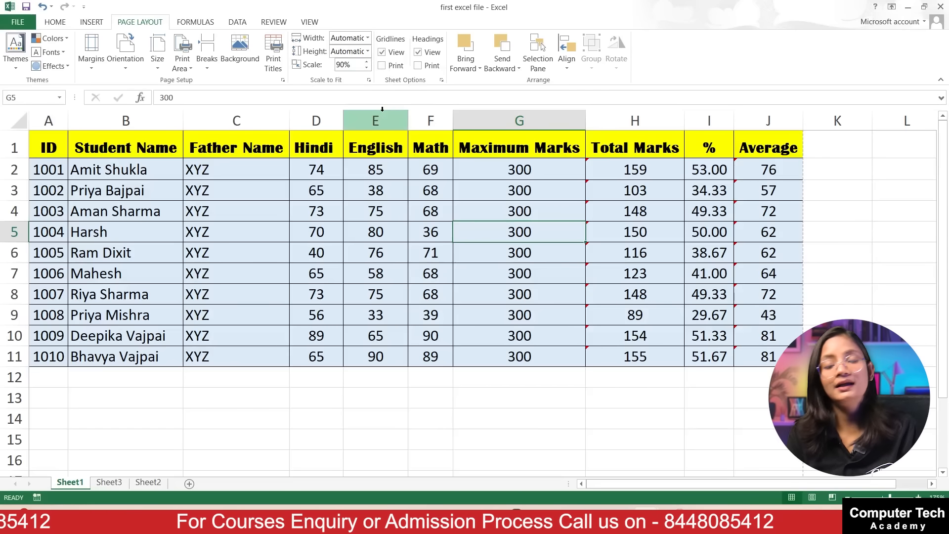
left_click(405, 194)
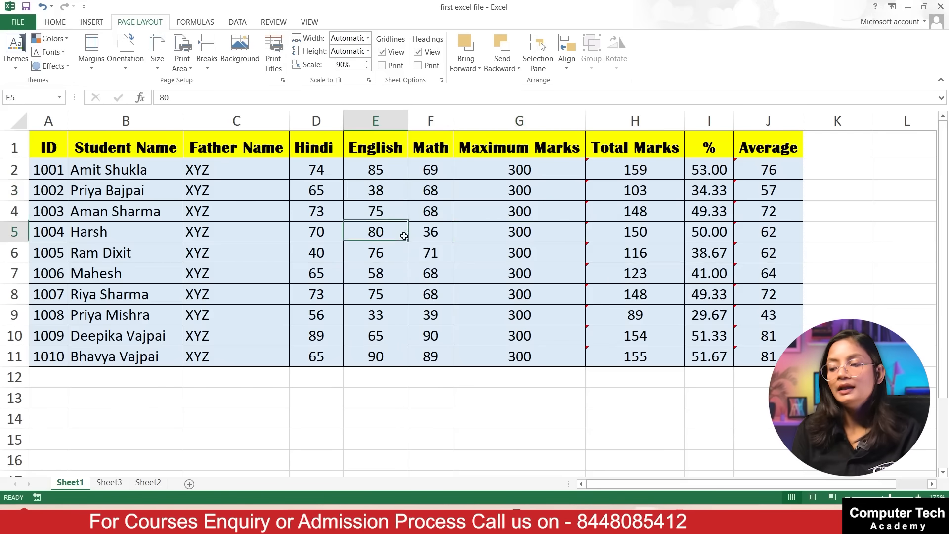
left_click(502, 211)
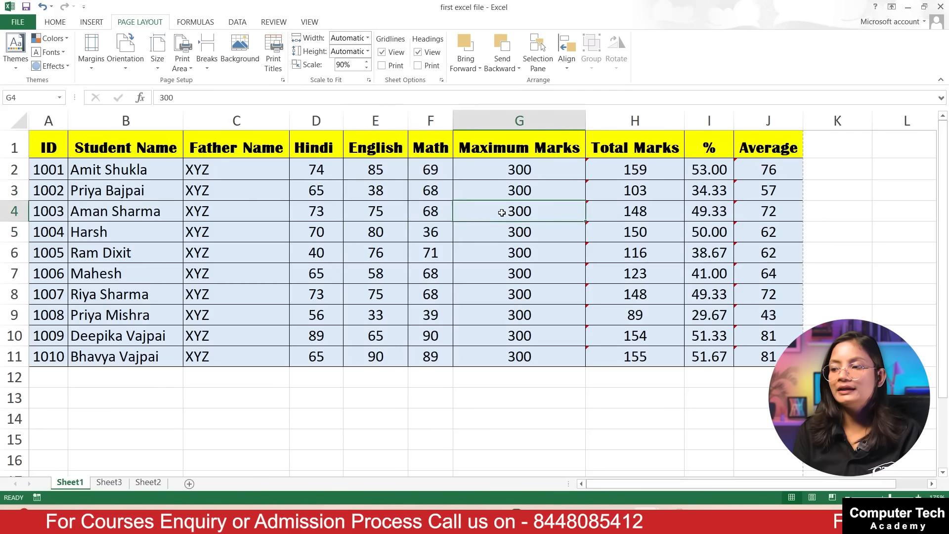
left_click(404, 251)
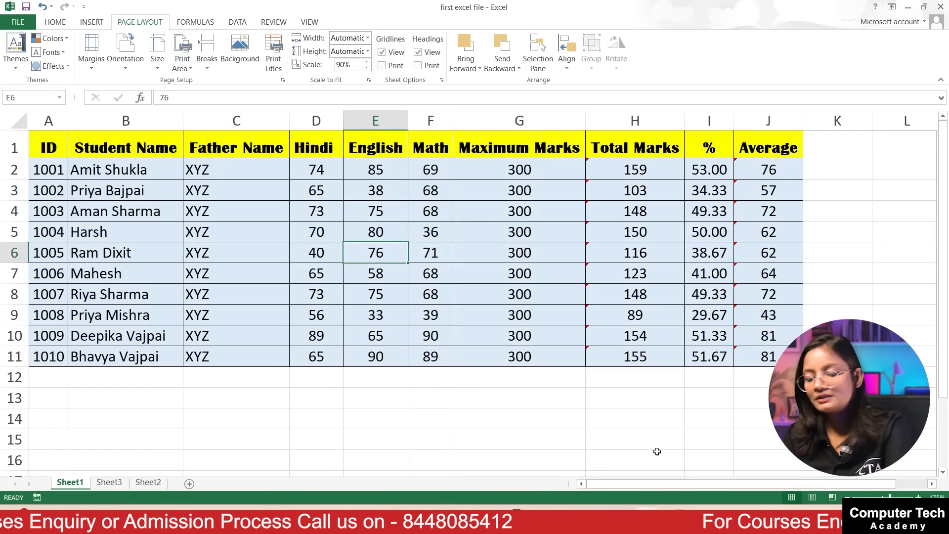
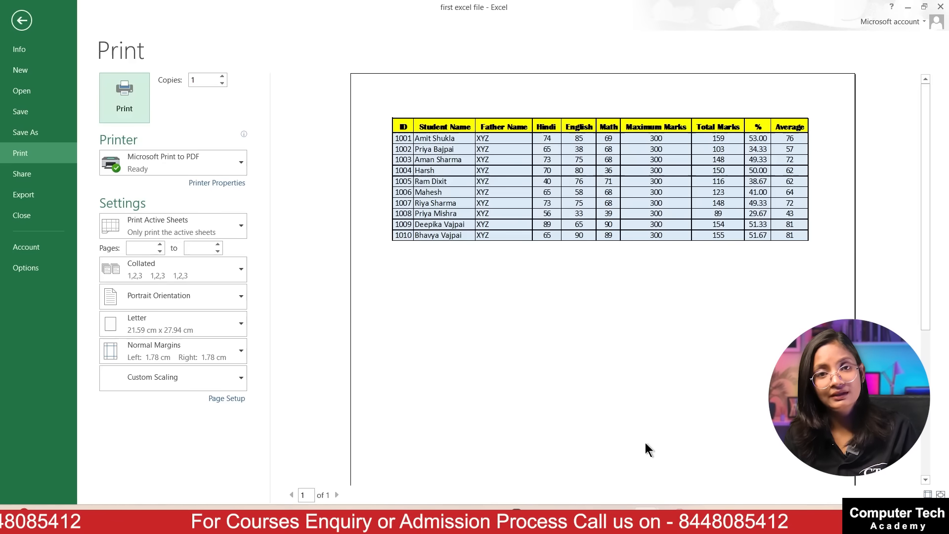
left_click(20, 24)
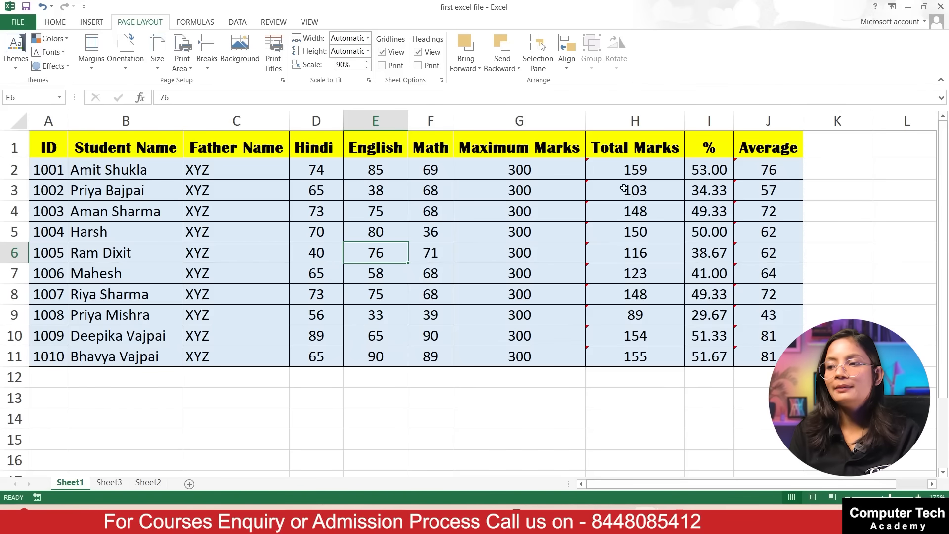
- Restore the print scale to 100% and check the scaling options in the print preview, keeping No Scaling
left_click(366, 61)
left_click(366, 62)
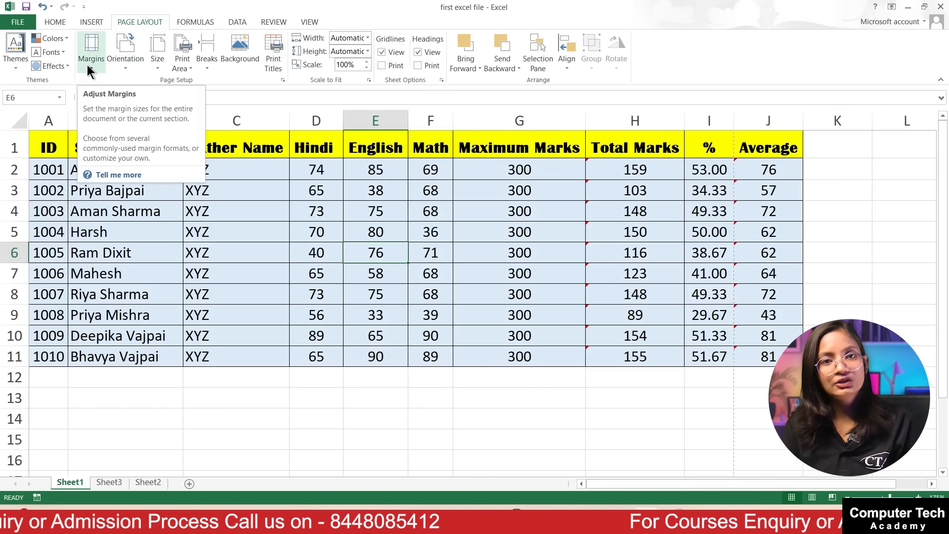
key("ctrl+p")
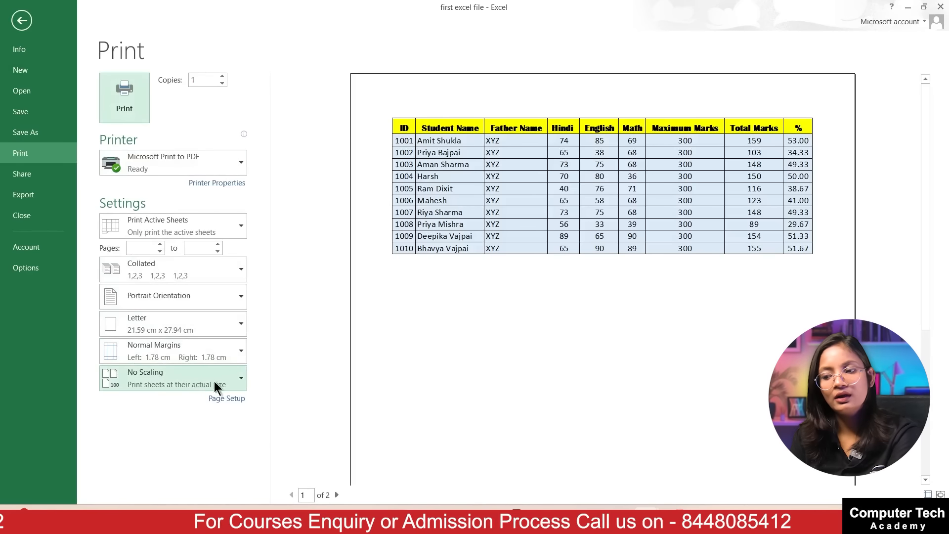
left_click(228, 381)
left_click(196, 386)
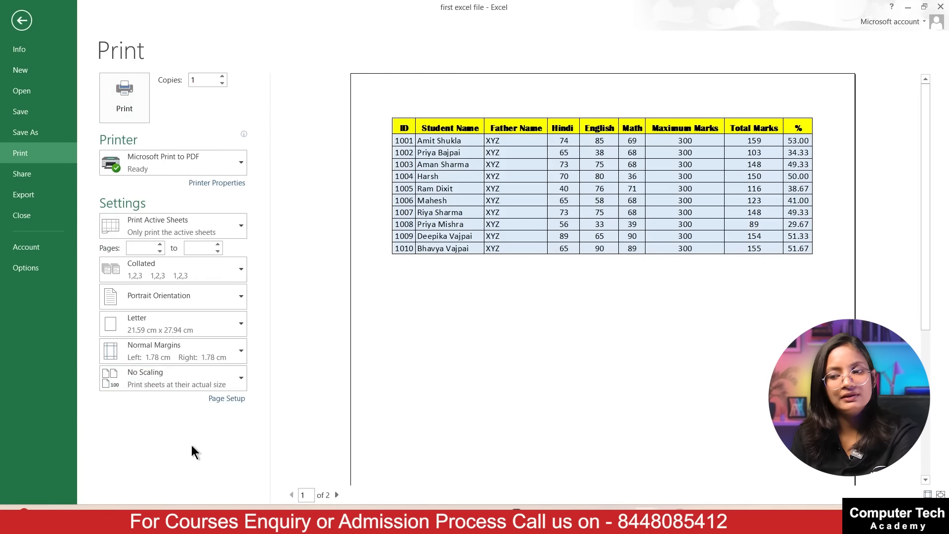
left_click(21, 20)
- Set custom left and right page margins of 1 cm and preview the printout
left_click(97, 69)
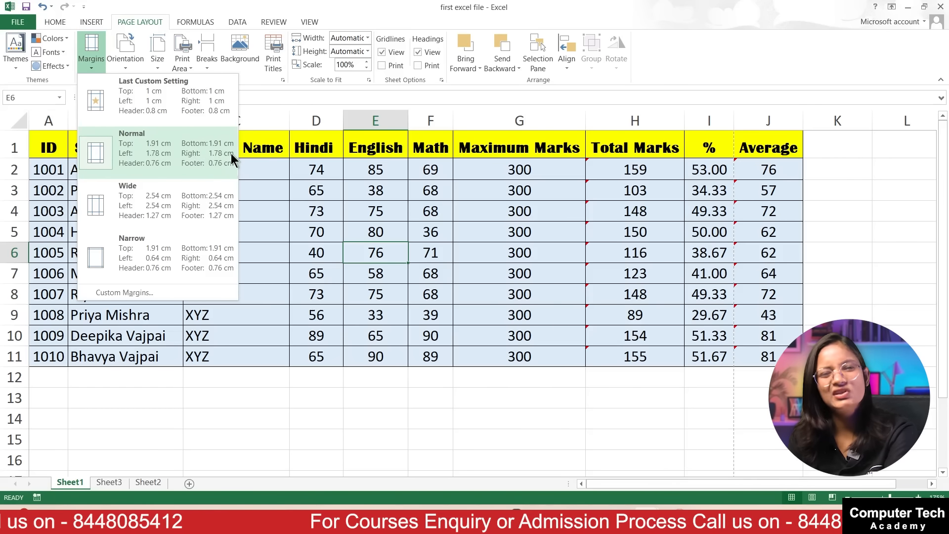
left_click(133, 291)
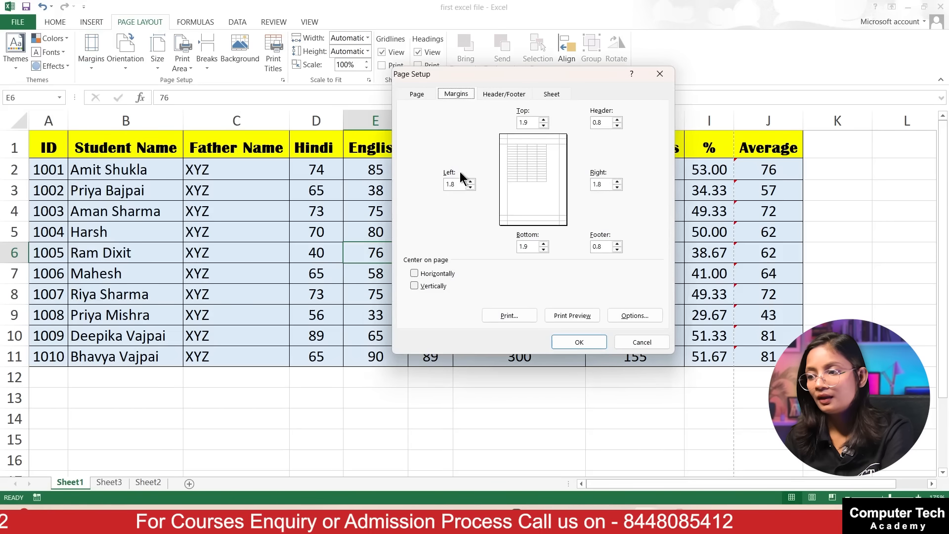
left_click_drag(457, 183, 449, 183)
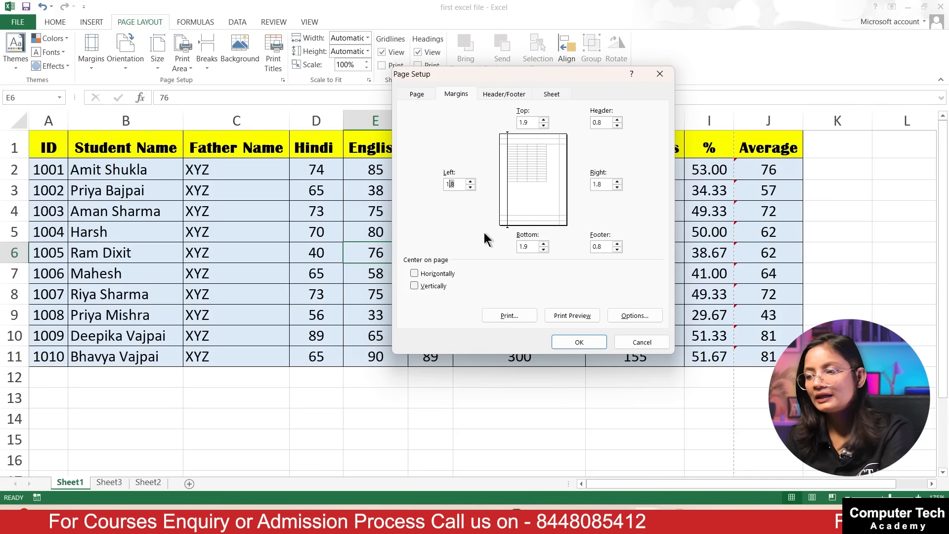
key("BackSpace")
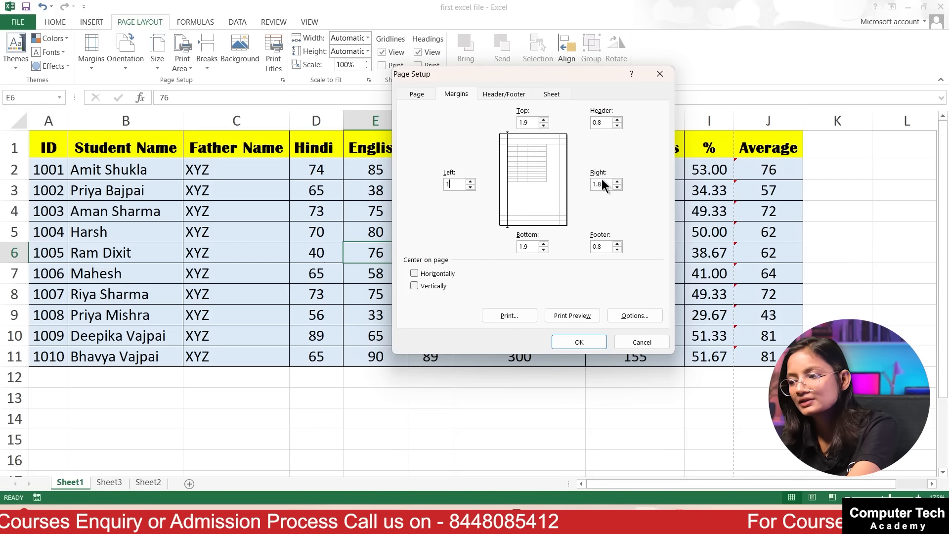
left_click(598, 184)
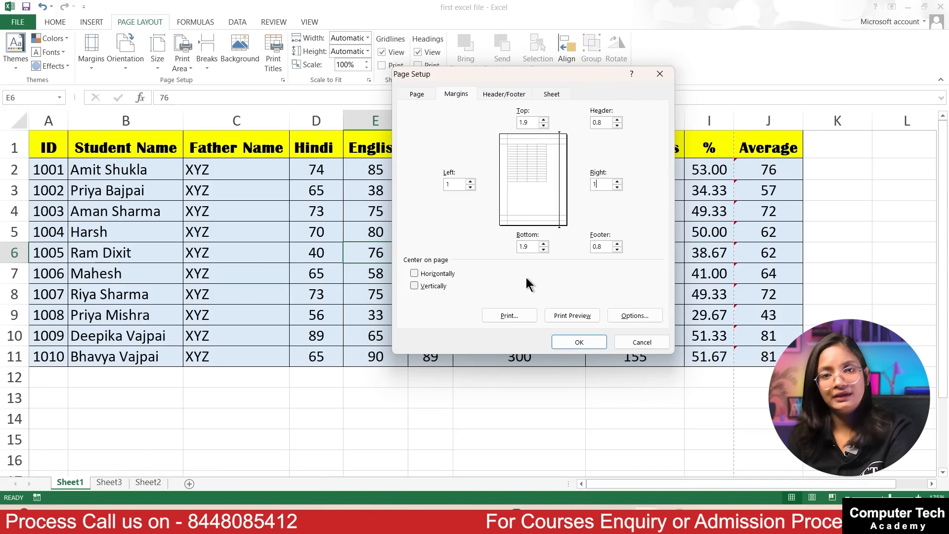
left_click(584, 346)
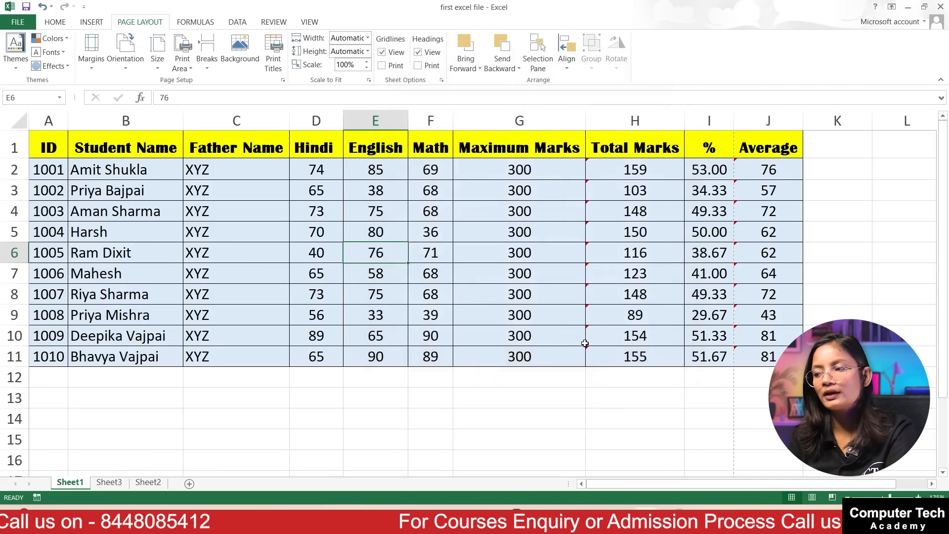
key("ctrl+p")
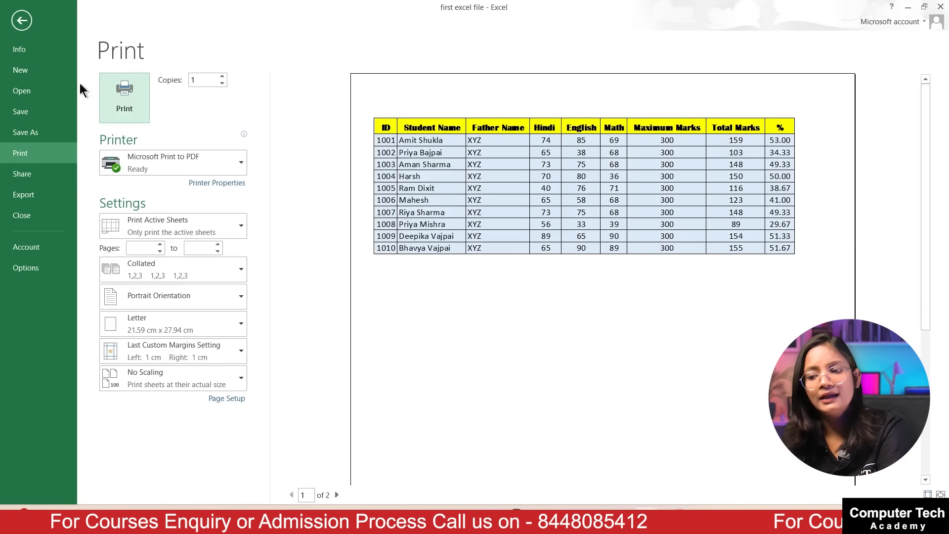
left_click(28, 23)
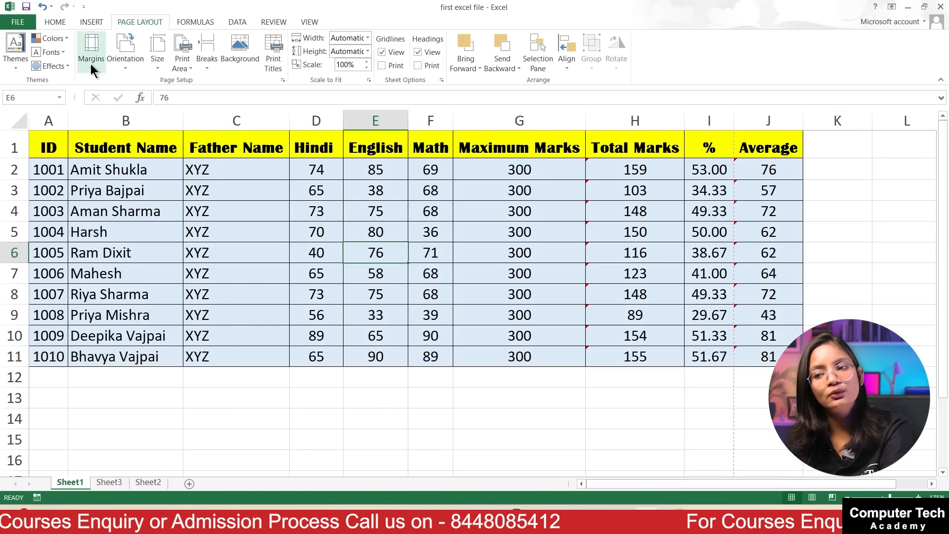
- Set the custom left and right page margins to 0.7 cm and check the printout in the print preview
left_click(91, 60)
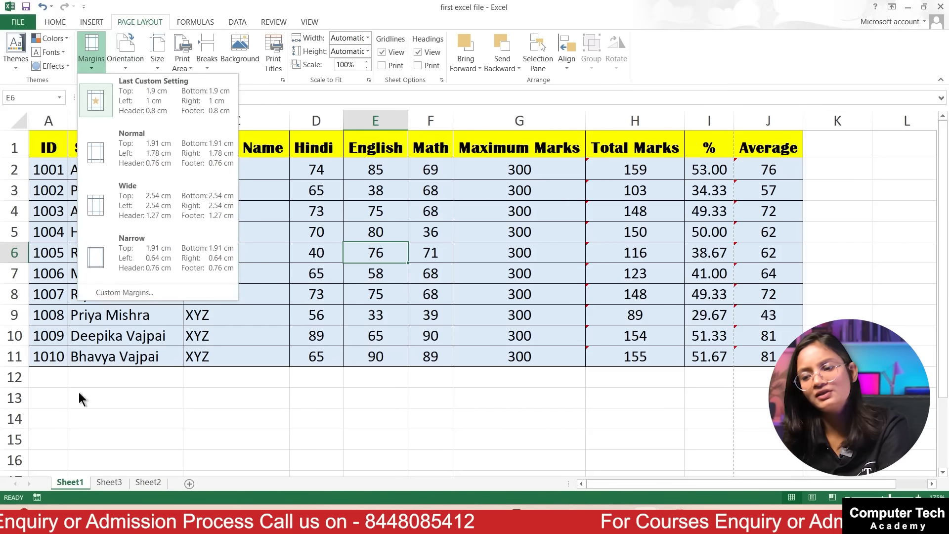
left_click(130, 294)
left_click_drag(452, 185, 441, 186)
type("0.70.7")
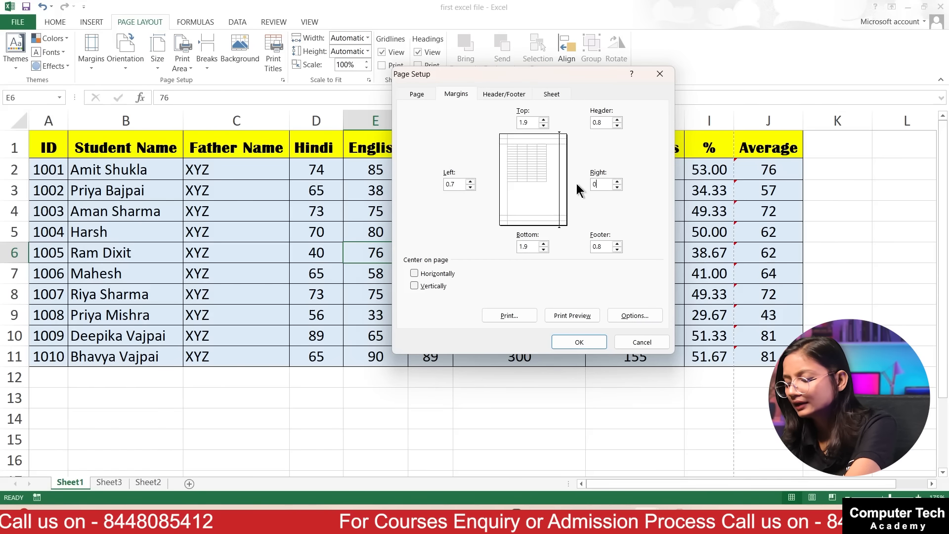
left_click(569, 315)
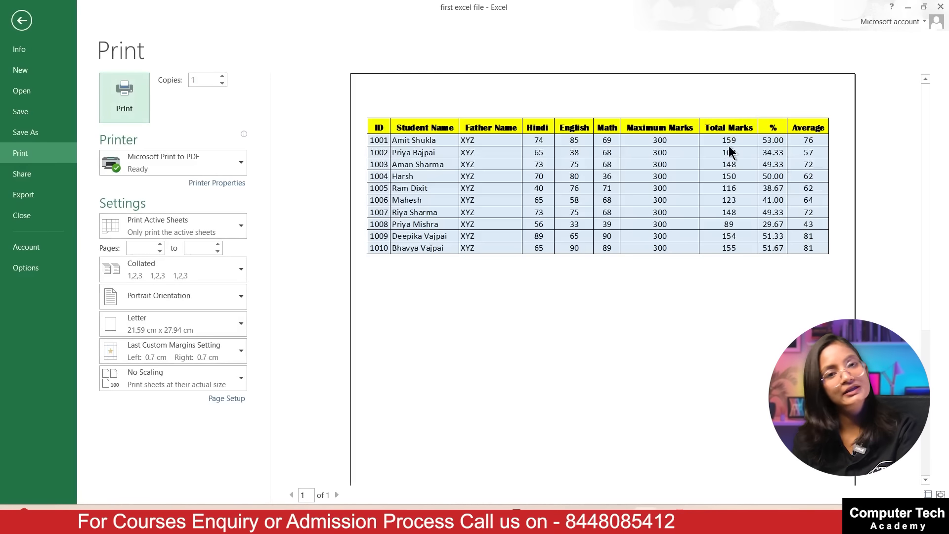
left_click(21, 20)
- Open the list of page margin presets for the sheet
left_click(91, 54)
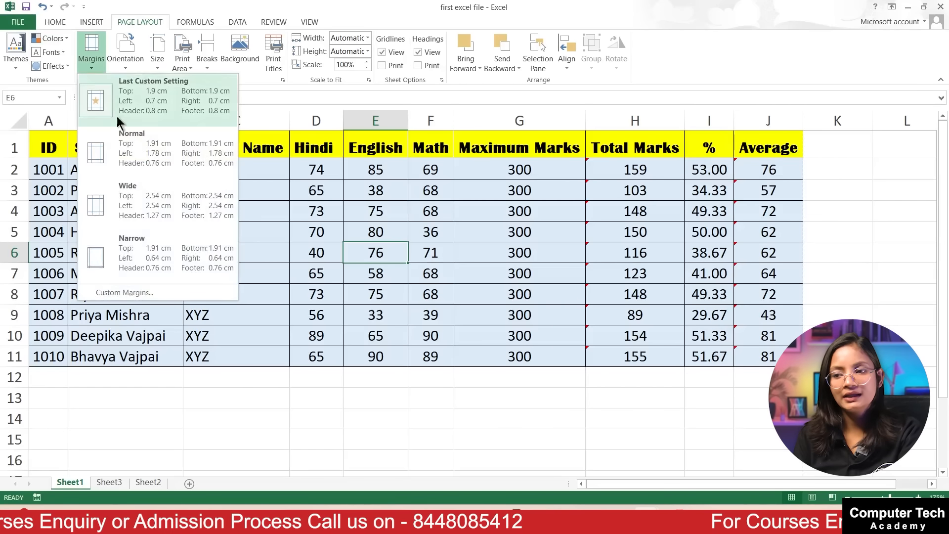
- Set custom page margins with the left and right margins both at 1 cm
left_click(124, 292)
left_click_drag(459, 185, 433, 180)
type("1")
double_click(601, 184)
type("1")
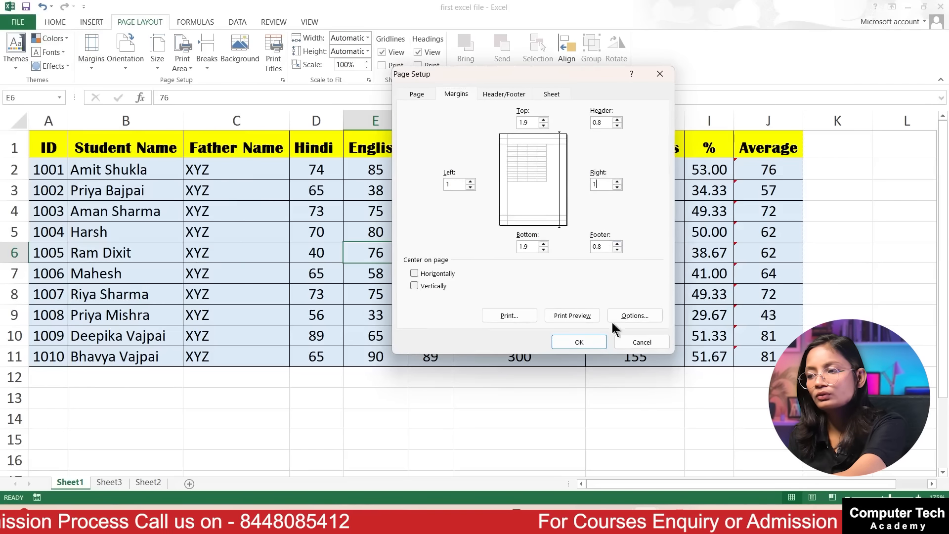
left_click(580, 343)
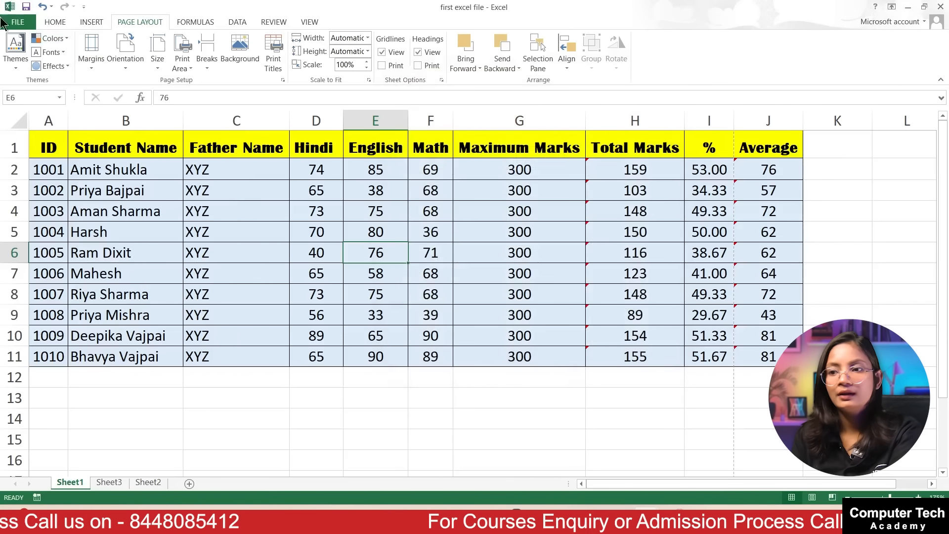
- Preview the sheet's printout, view the available print scaling options, and return to the sheet
key("ctrl+p")
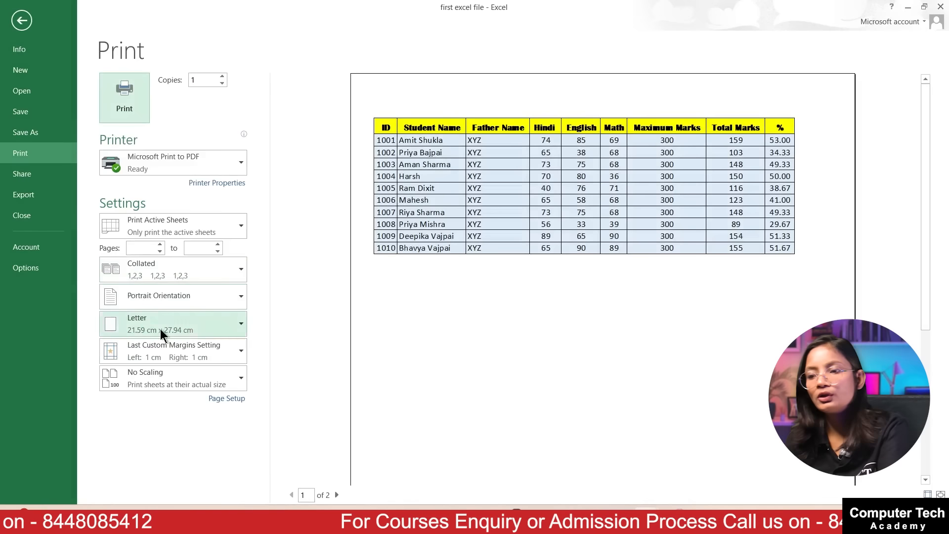
left_click(233, 378)
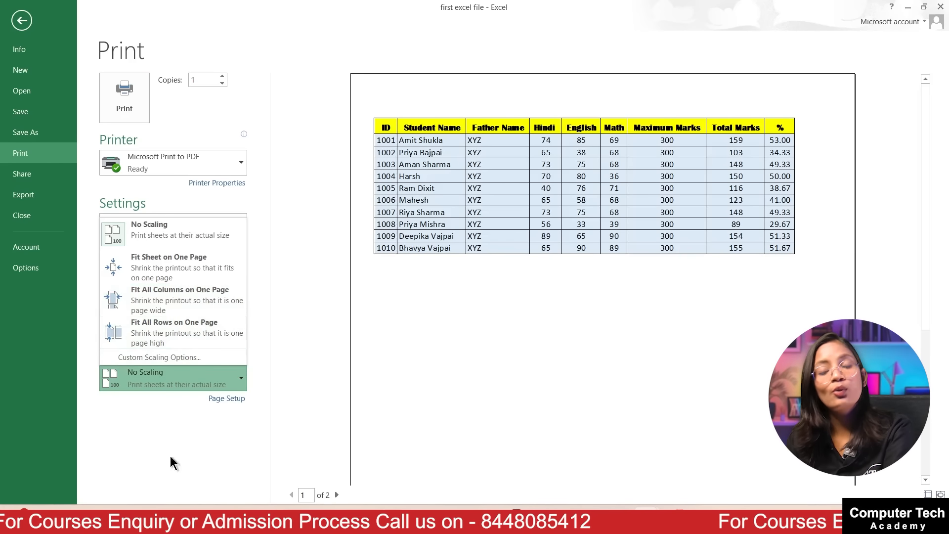
left_click(132, 487)
left_click(20, 20)
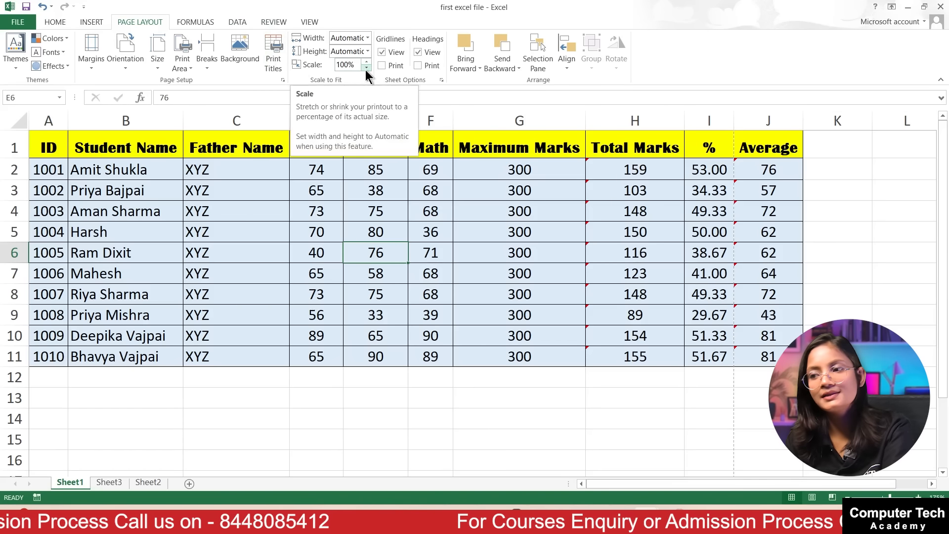
- Set the print scaling to Fit All Columns on One Page and return to the sheet
key("ctrl+p")
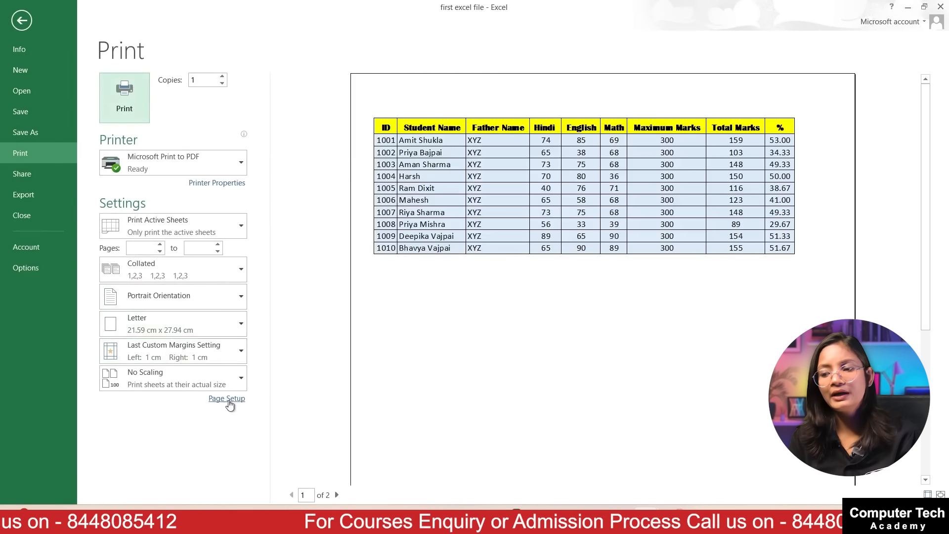
left_click(239, 376)
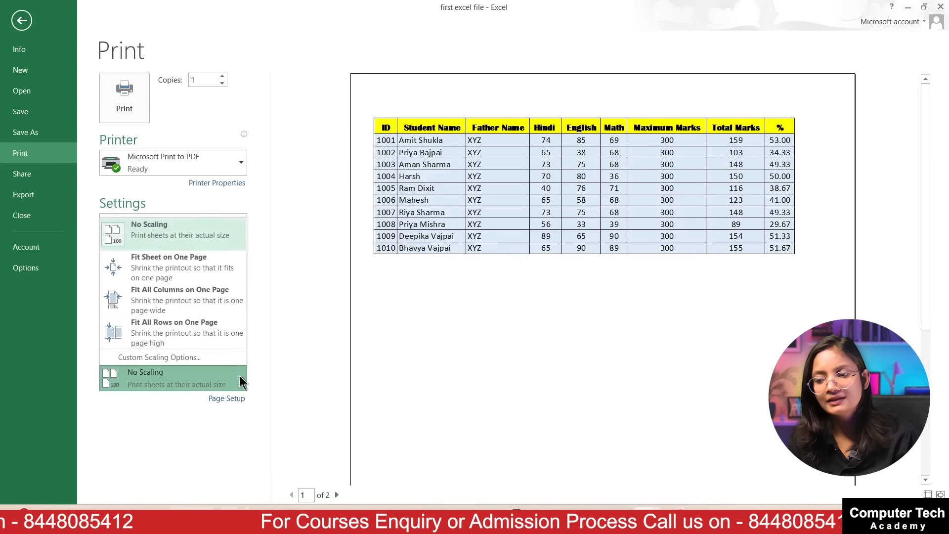
left_click(192, 300)
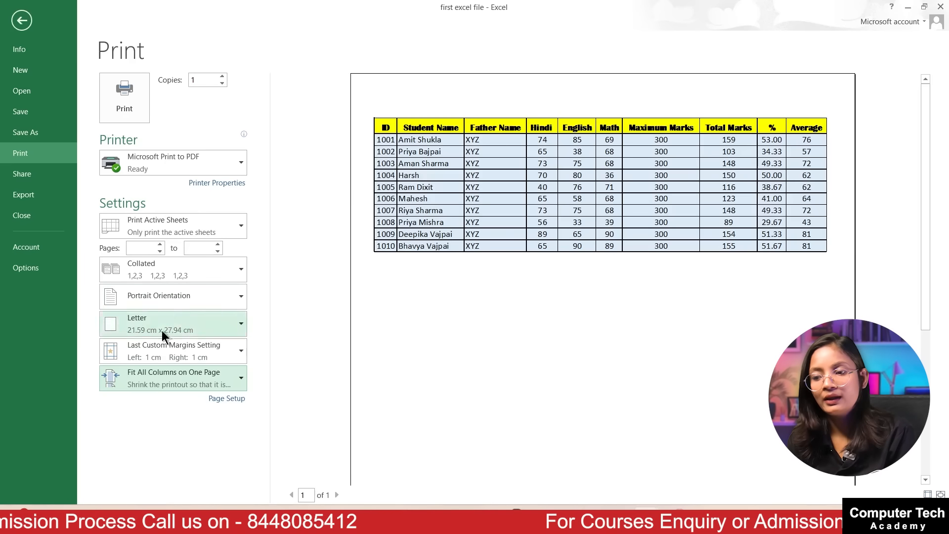
left_click(241, 350)
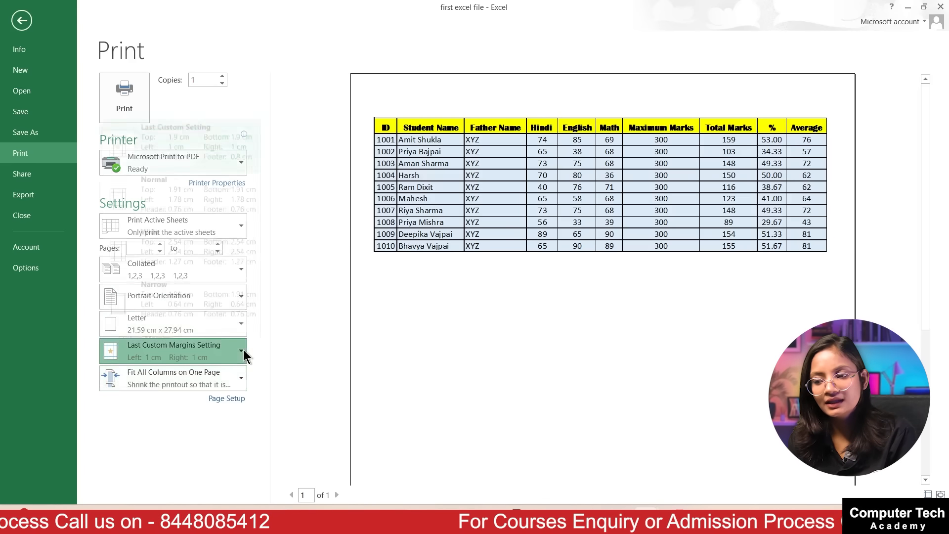
left_click(212, 447)
left_click(26, 22)
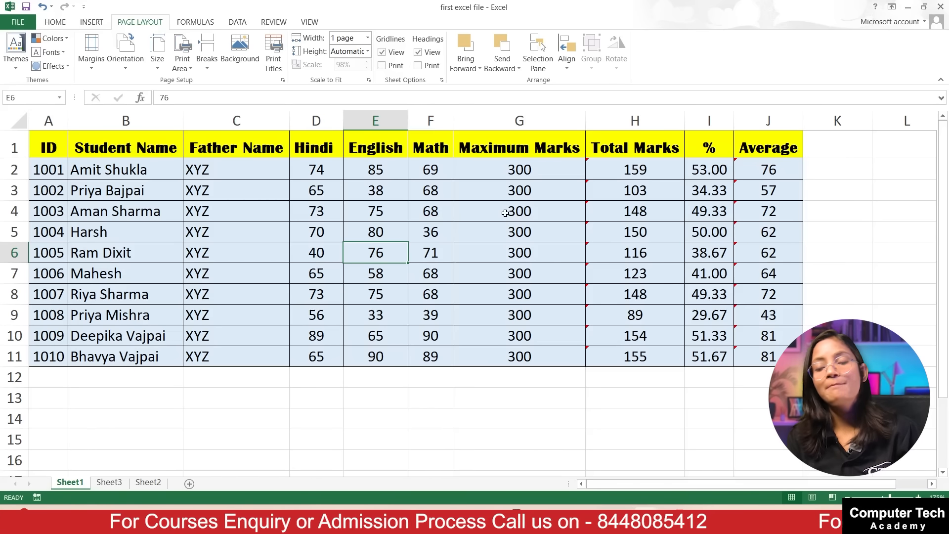
- Select cells A1:J6 and set the print settings to Print Selection
left_click(306, 339)
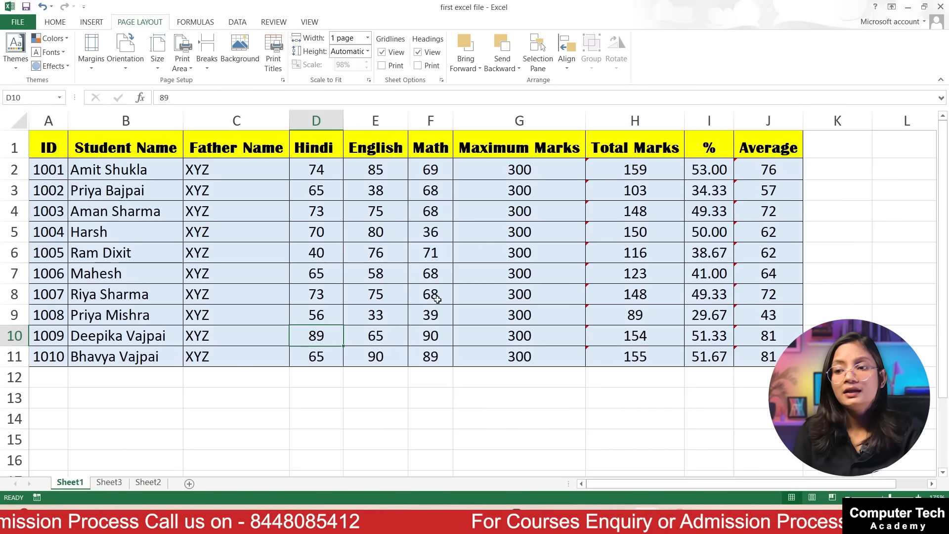
left_click_drag(49, 144, 787, 259)
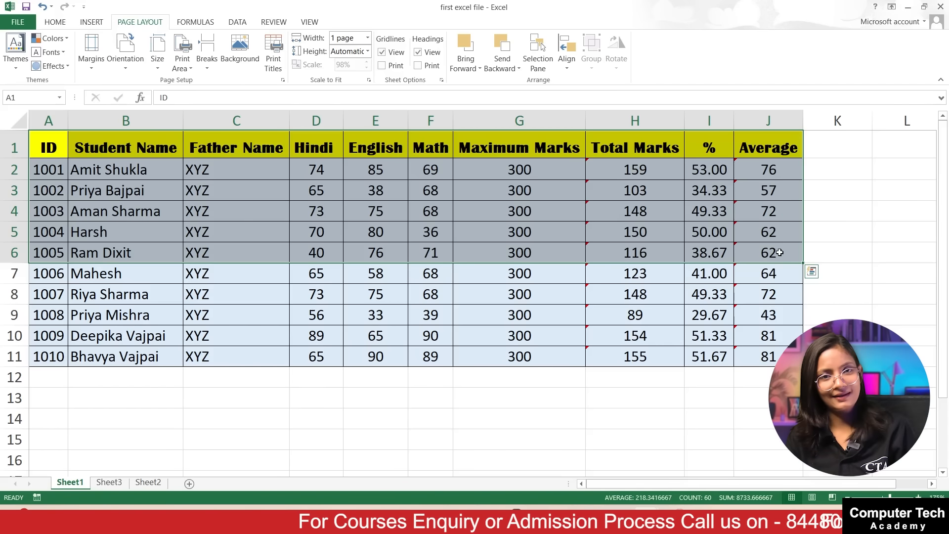
left_click_drag(48, 148, 758, 246)
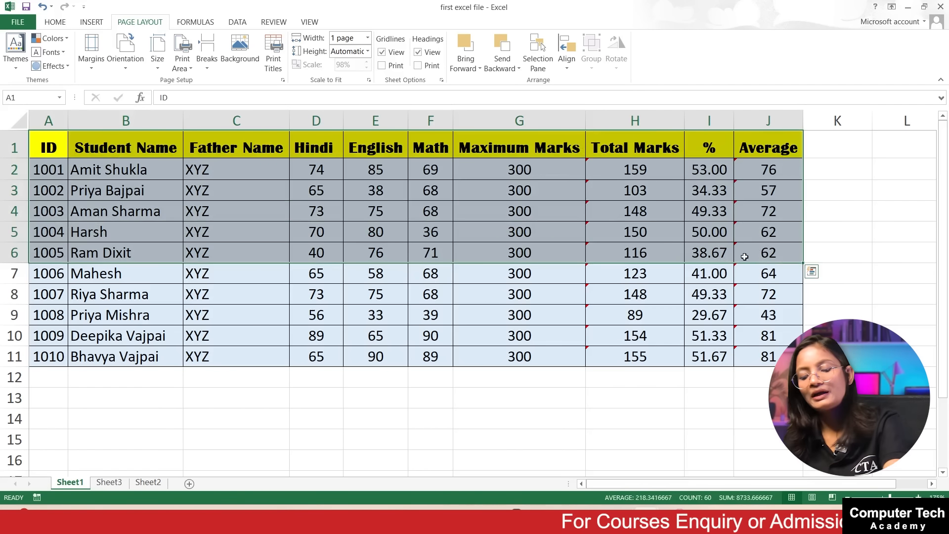
key("ctrl+p")
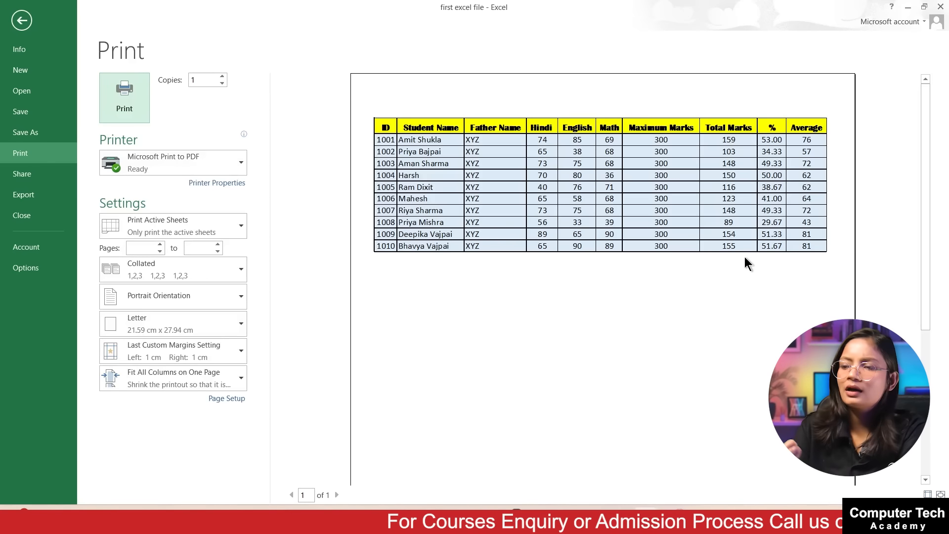
key("Escape")
key("ctrl+p")
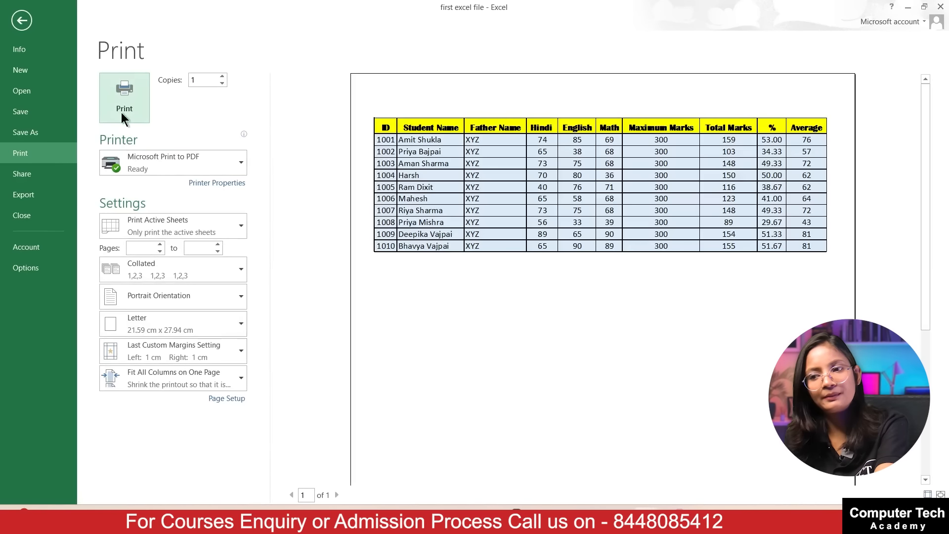
key("Escape")
key("ctrl+p")
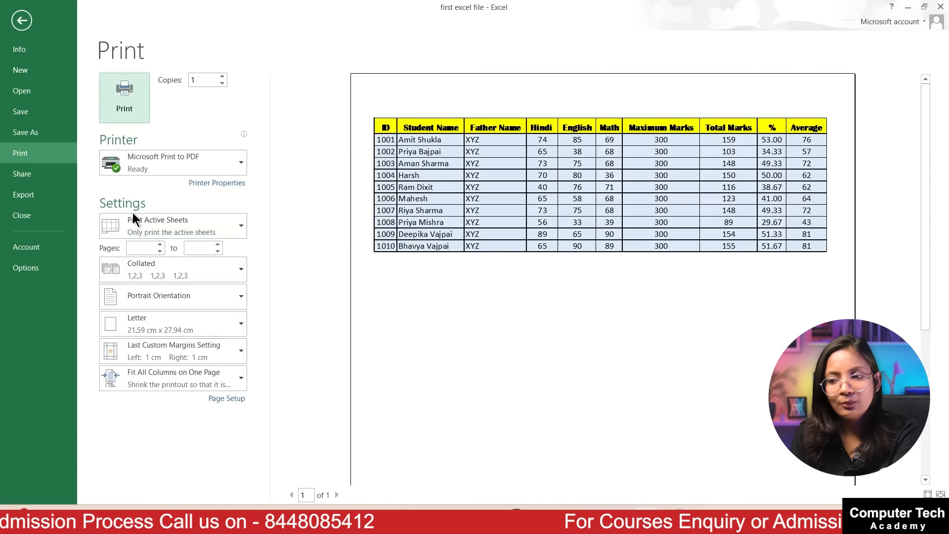
left_click(242, 224)
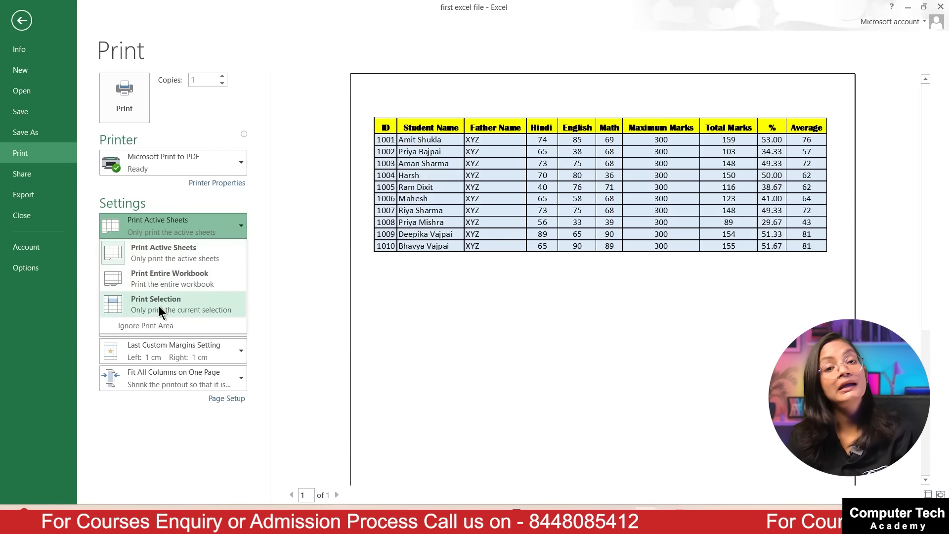
left_click(193, 302)
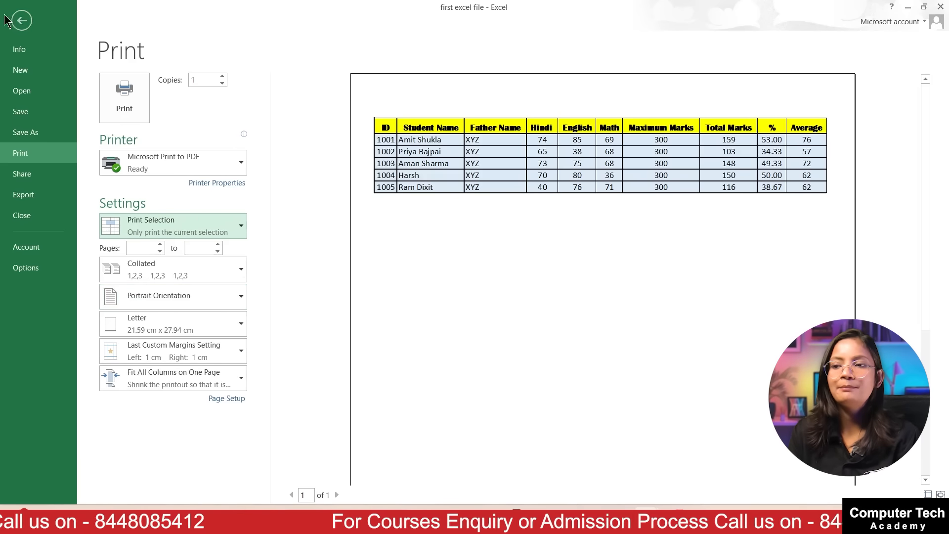
left_click(19, 24)
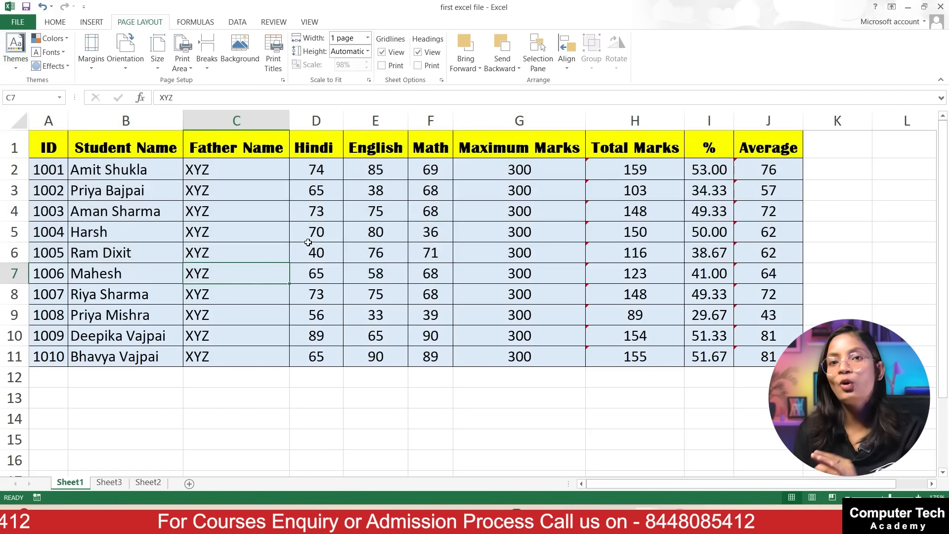
- Preview the printout with only cell C2 selected, and switch the print setting back to Print Active Sheets
left_click(235, 167)
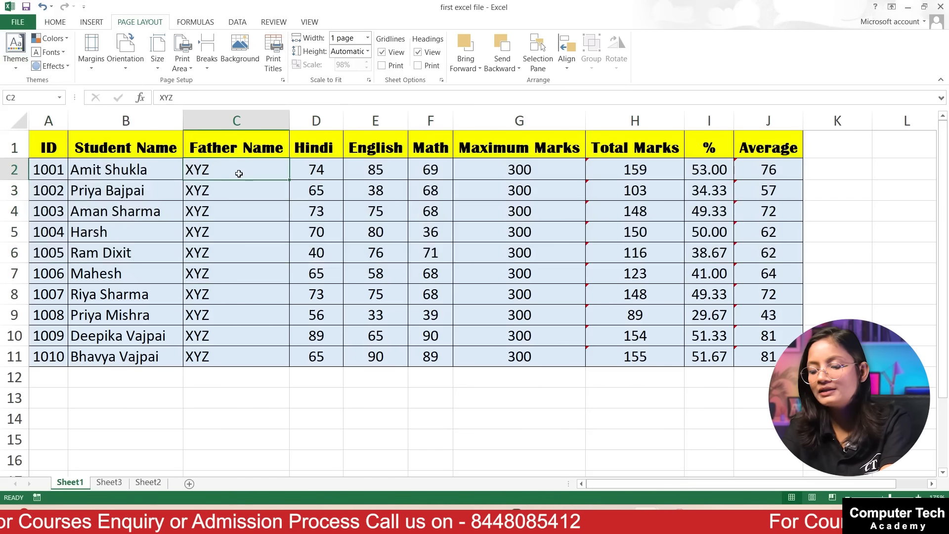
key("ctrl+p")
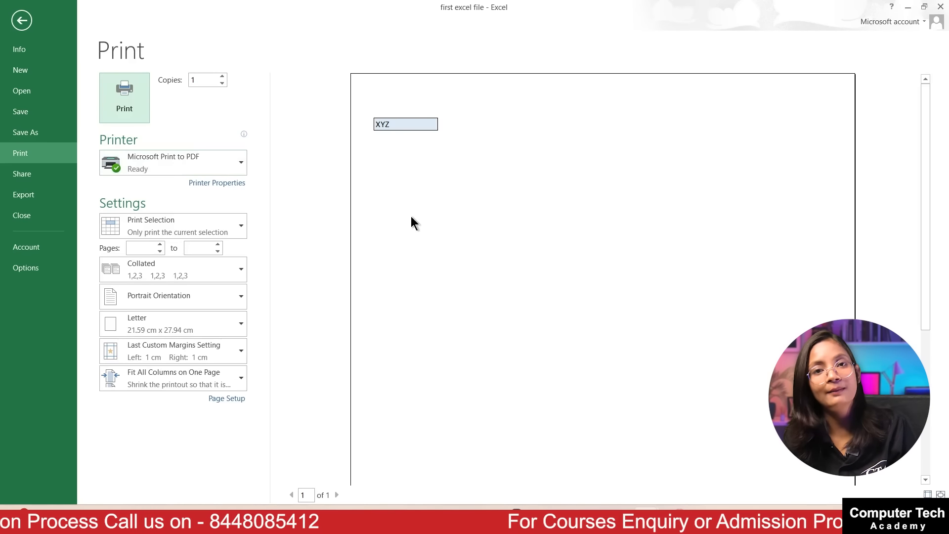
left_click(220, 230)
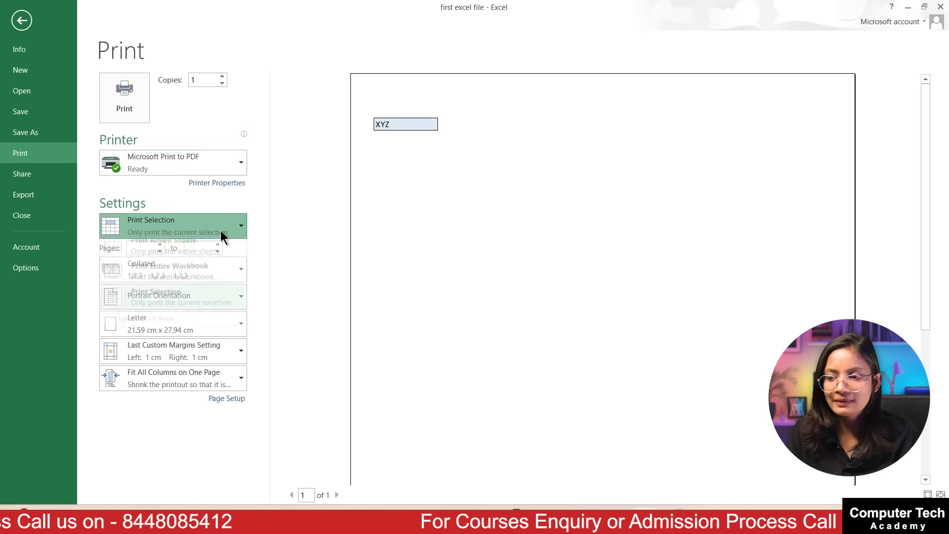
left_click(181, 254)
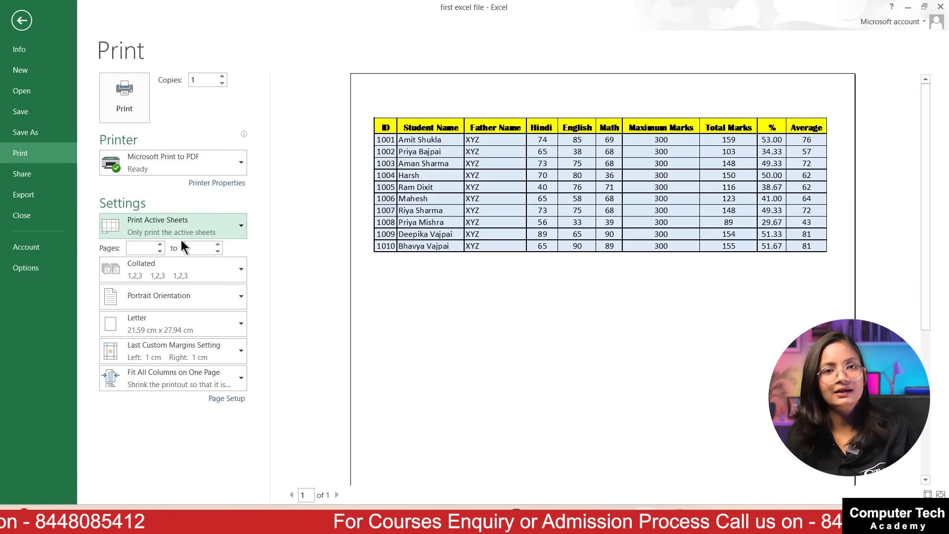
left_click(22, 20)
left_click(352, 277)
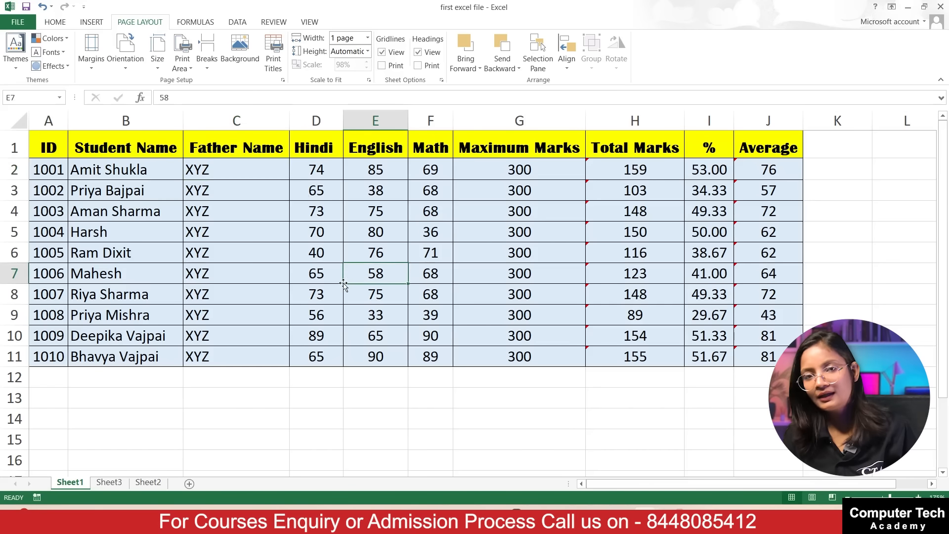
- Set the range A1:J6 as the print area
left_click_drag(48, 145, 791, 250)
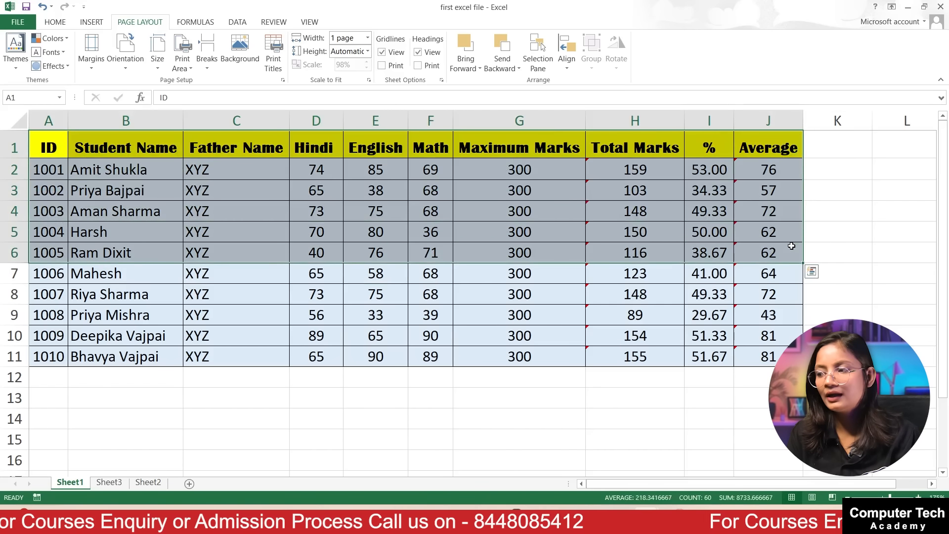
left_click(188, 68)
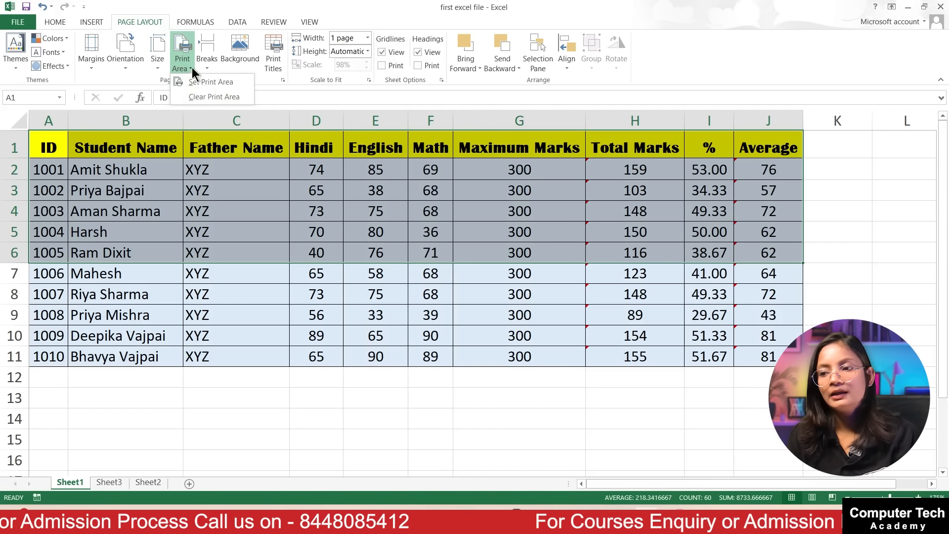
left_click(188, 62)
left_click(192, 67)
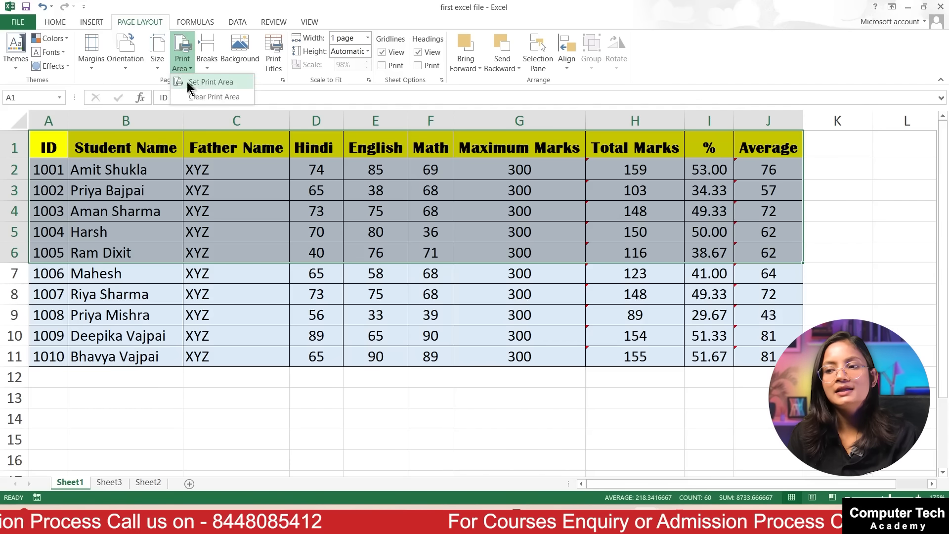
left_click(221, 82)
- Deselect the range, check the print area in the print preview, and return to the sheet
left_click(163, 257)
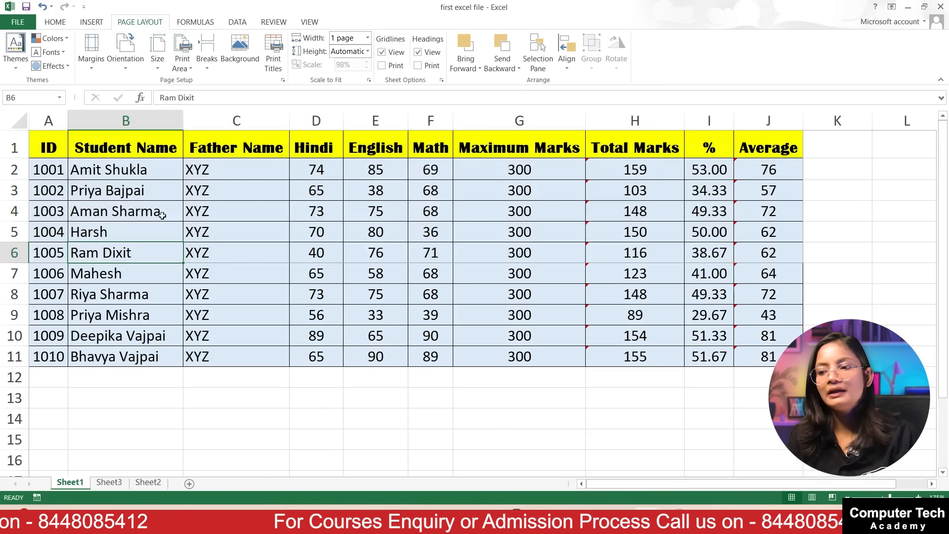
key("Right")
key("Right")
key("Up")
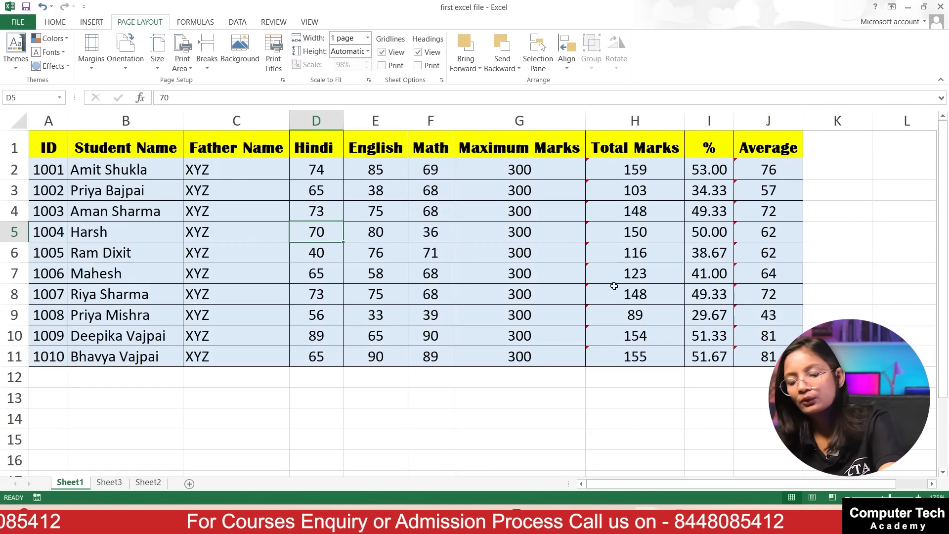
key("ctrl+p")
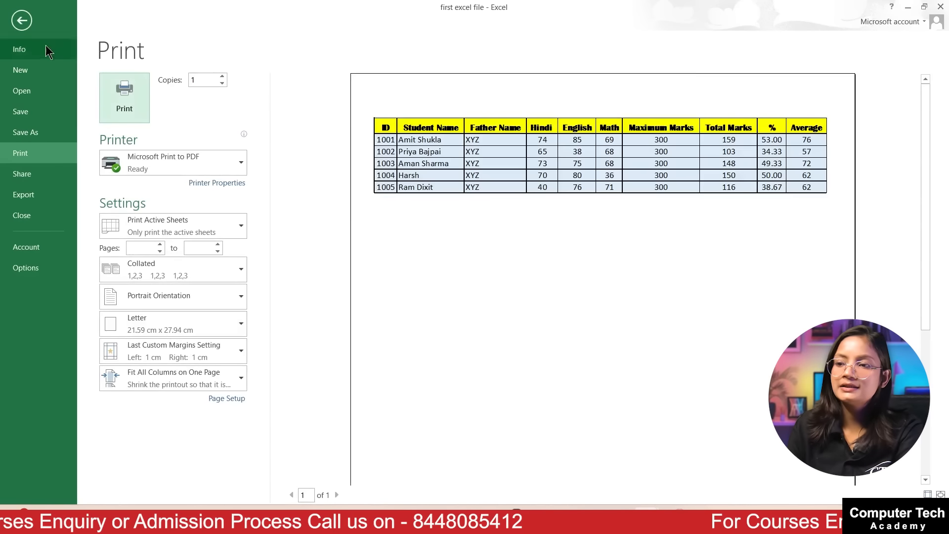
left_click(16, 19)
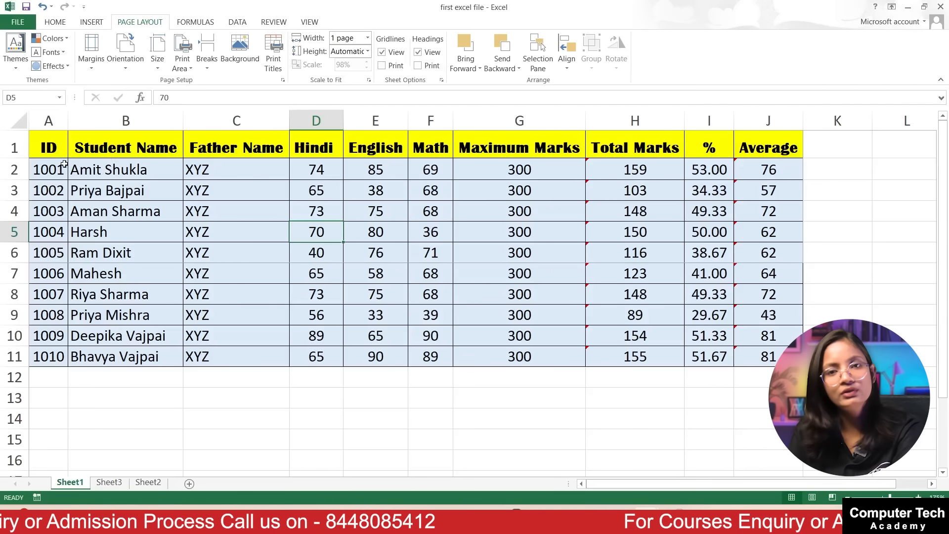
- Clear the print area set on A1:J6 and check the sheet in the print preview
left_click_drag(48, 147, 771, 249)
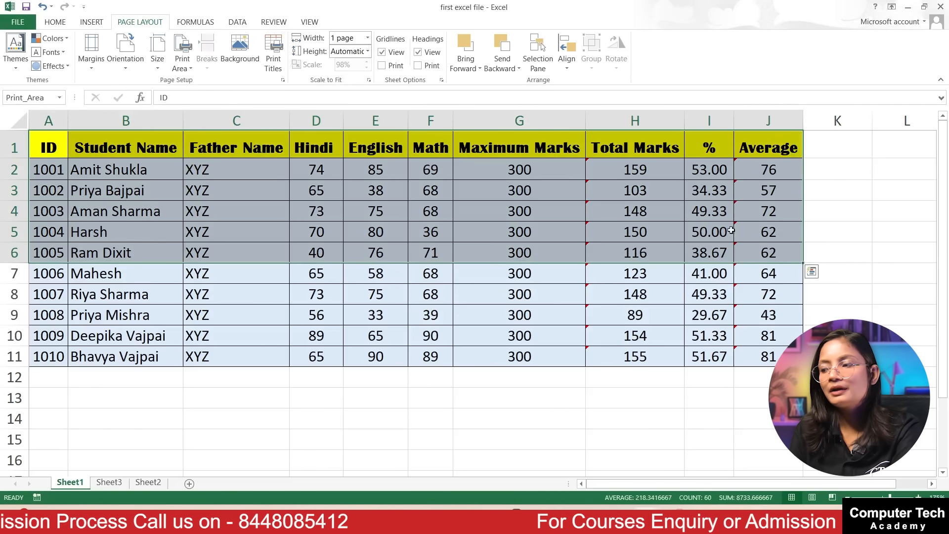
left_click(188, 68)
left_click(199, 93)
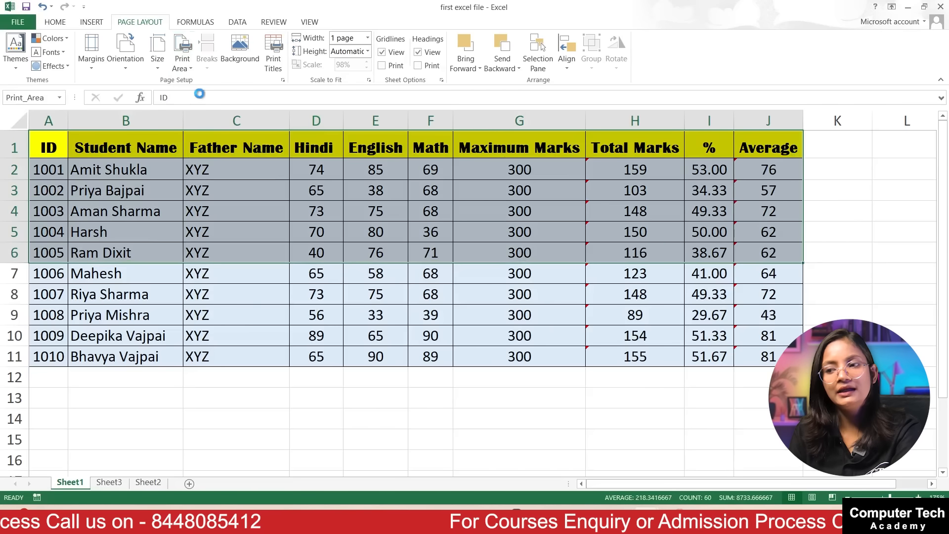
left_click(291, 241)
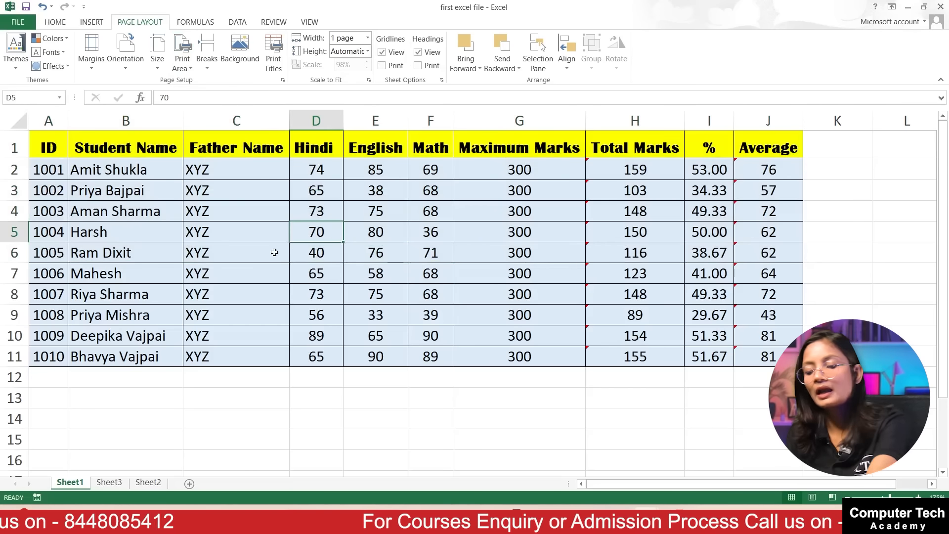
key("ctrl+p")
left_click(28, 21)
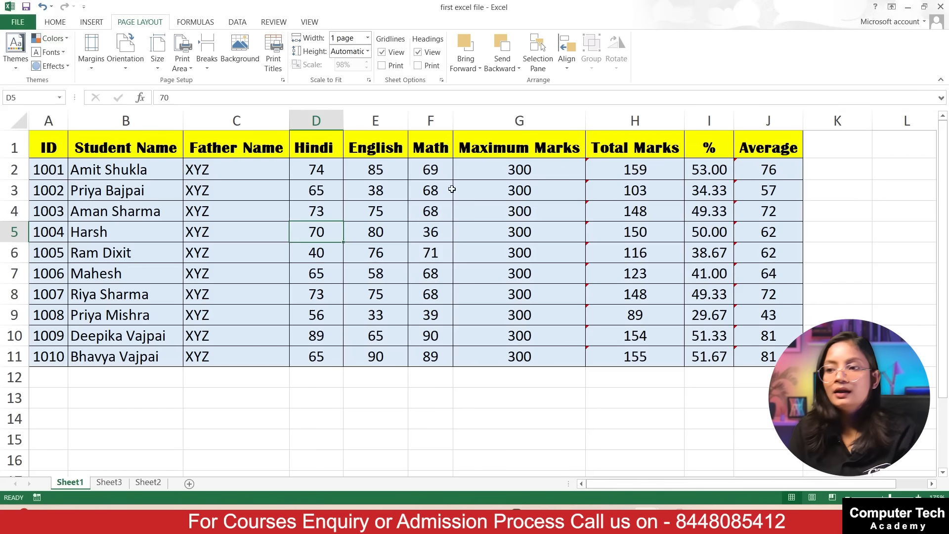
- Select the student records in A2:J11 and fill them down to row 136, ending at ID 1135
left_click(313, 152)
left_click_drag(45, 168, 801, 432)
scroll(462, 237, "up", 20)
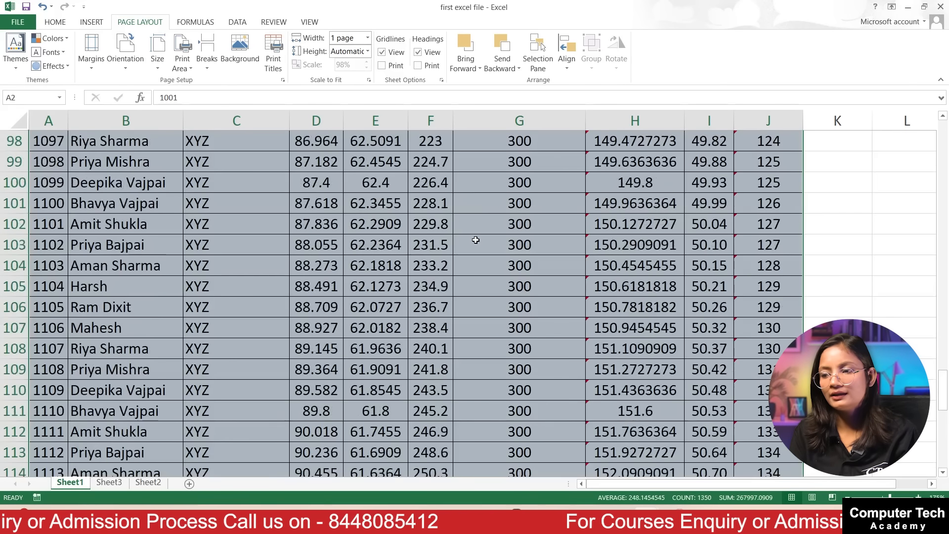
scroll(462, 237, "up", 16)
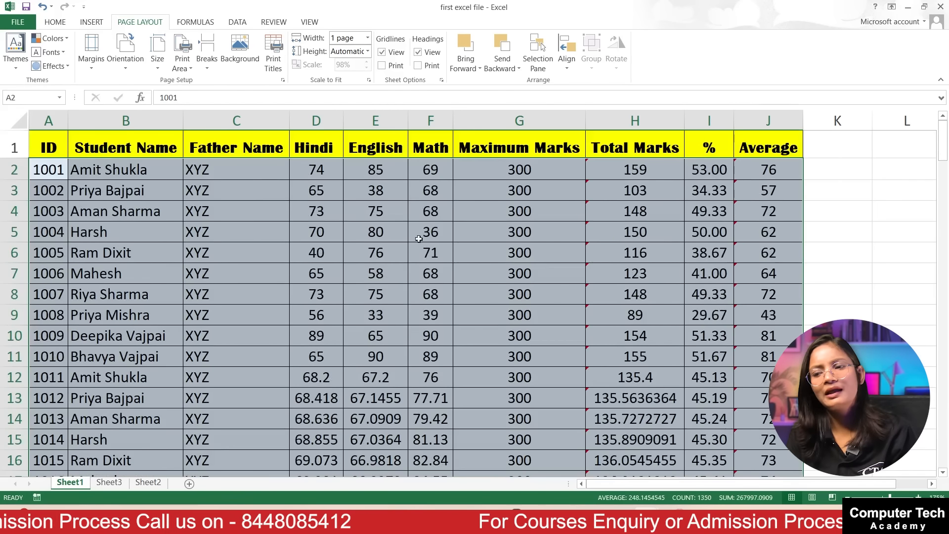
- Deselect the range, open the print preview of the extended sheet and look through its pages at full-page and enlarged view
left_click(327, 246)
key("ctrl+p")
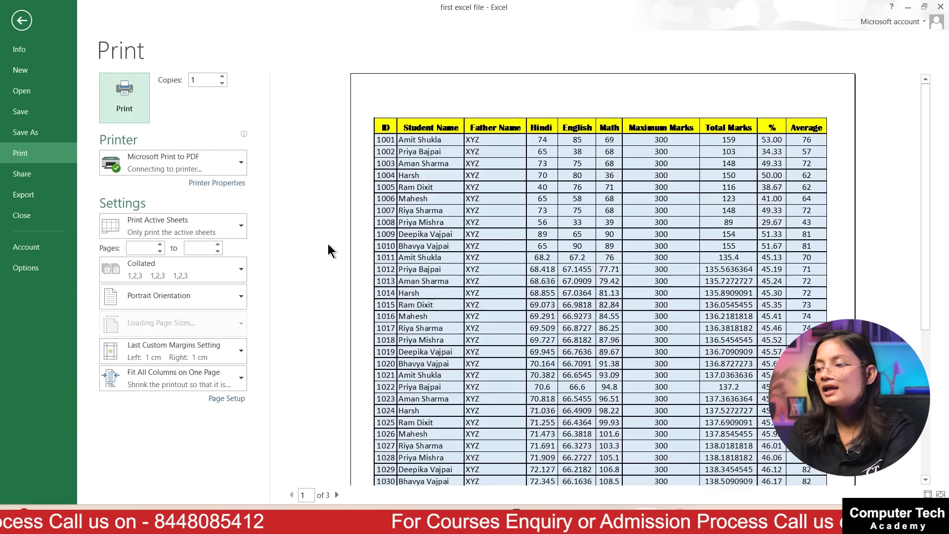
left_click(602, 232)
scroll(597, 222, "down", 2)
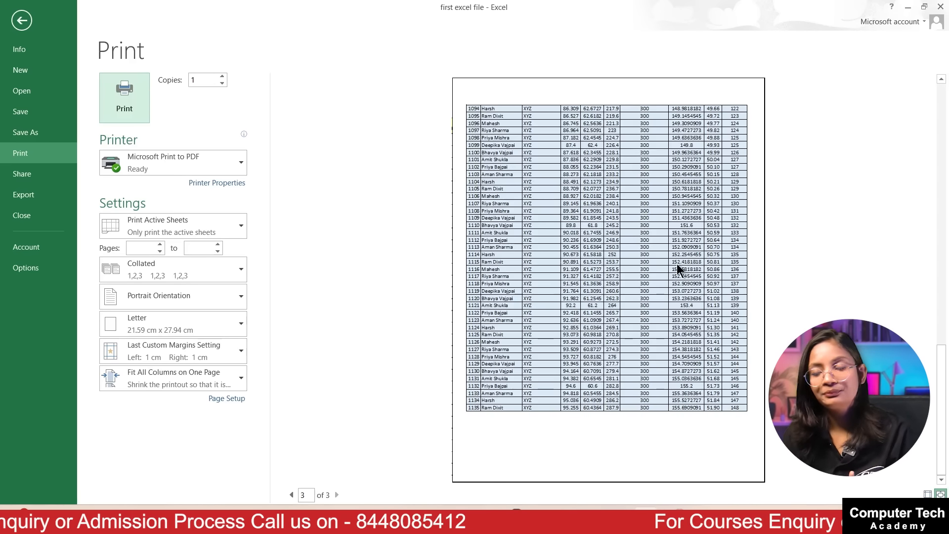
scroll(644, 299, "up", 2)
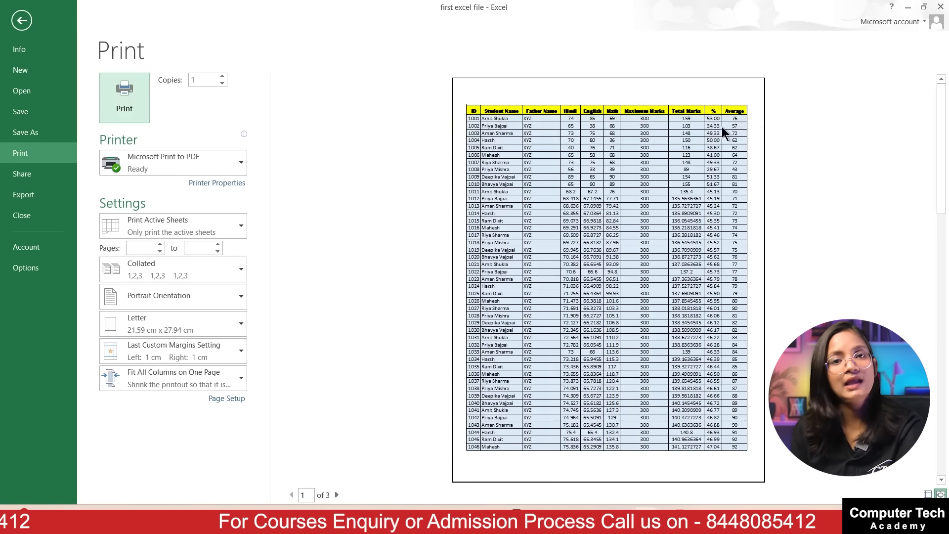
scroll(553, 155, "down", 1)
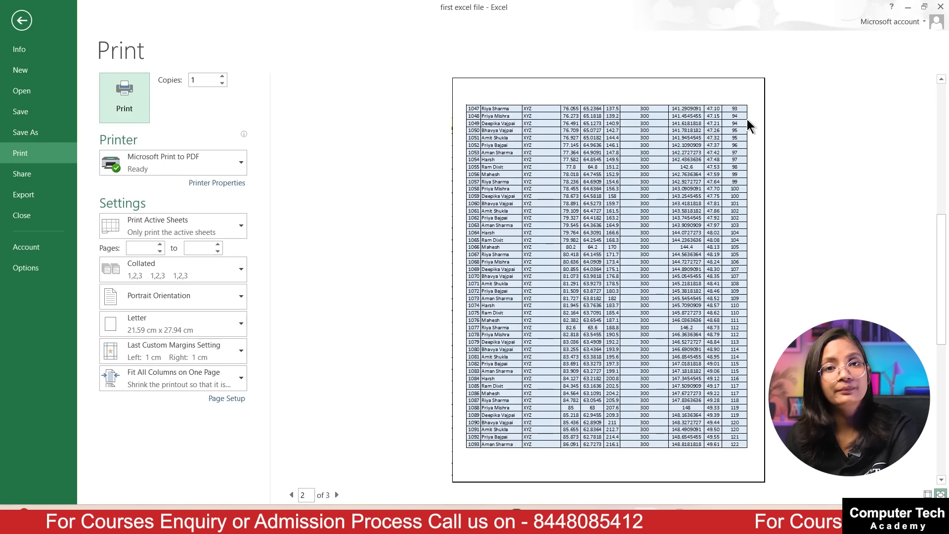
left_click(577, 162)
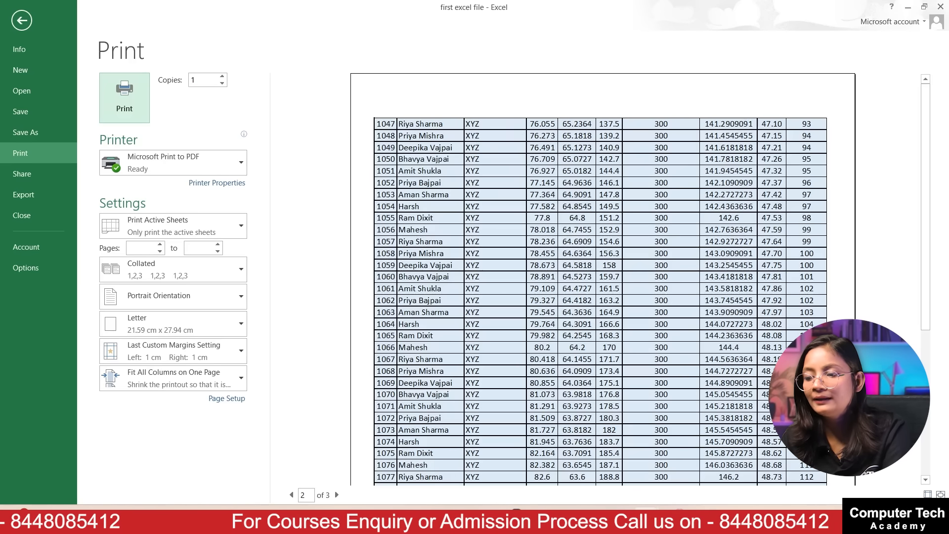
- Check pages 1 to 3 of the preview for the column headings, and return to the sheet
left_click(291, 494)
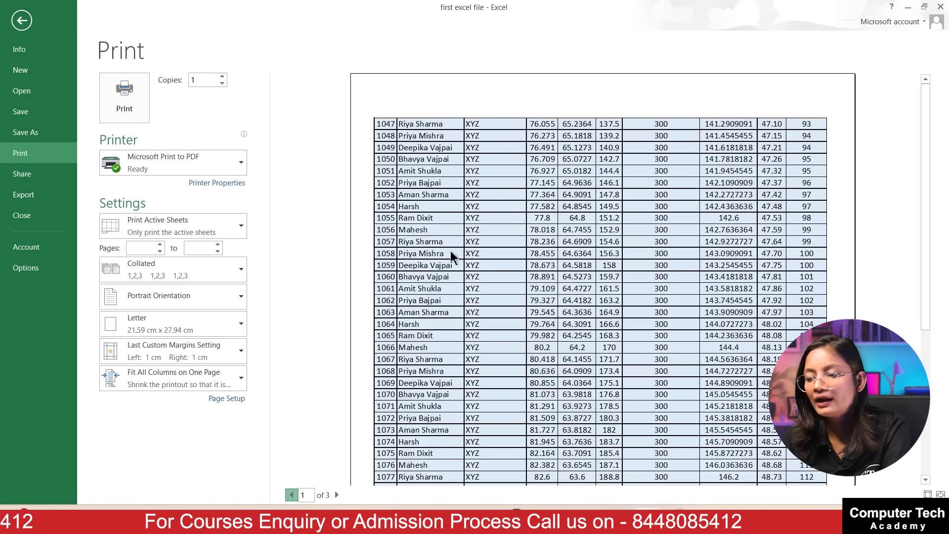
scroll(503, 274, "down", 3)
scroll(508, 280, "down", 3)
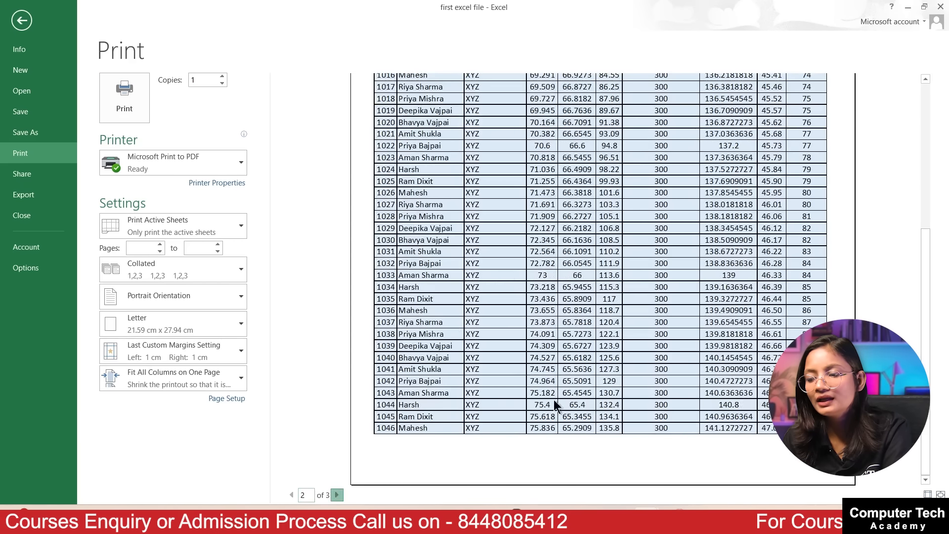
scroll(530, 288, "up", 7)
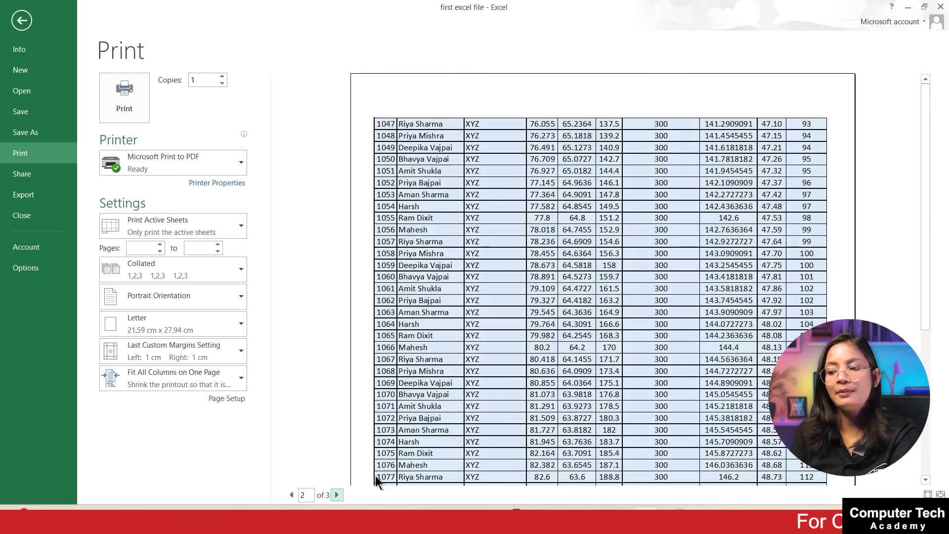
left_click(337, 495)
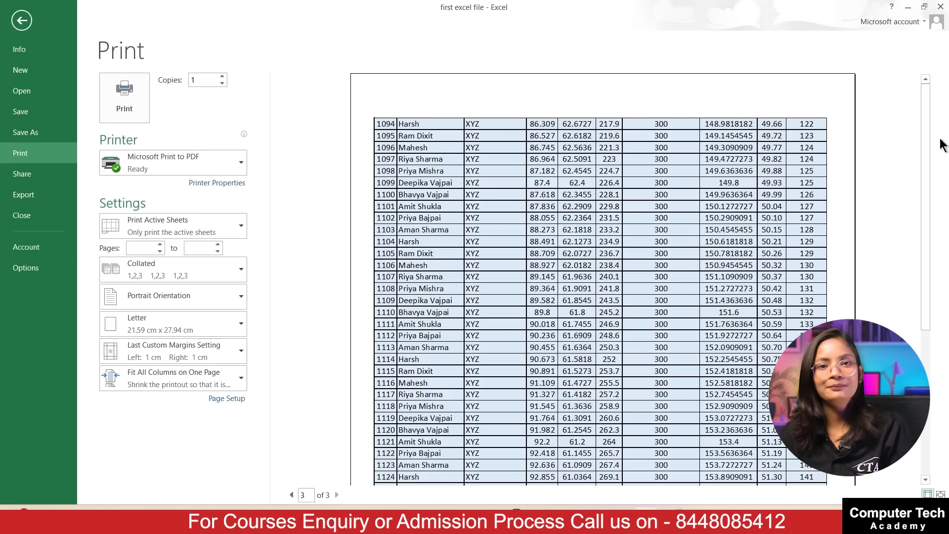
left_click(21, 21)
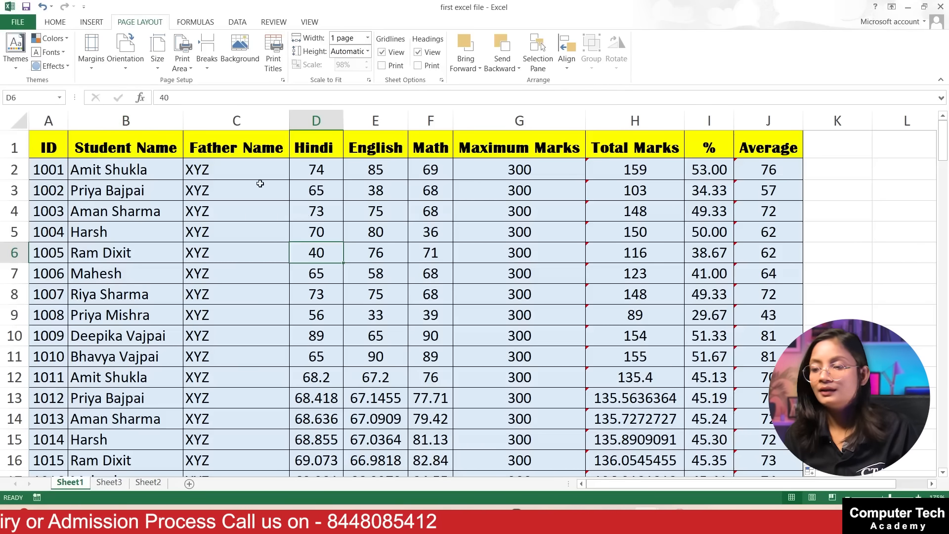
- Set row 1 ($1:$1) to repeat at the top of every printed page and open the print preview
left_click(272, 58)
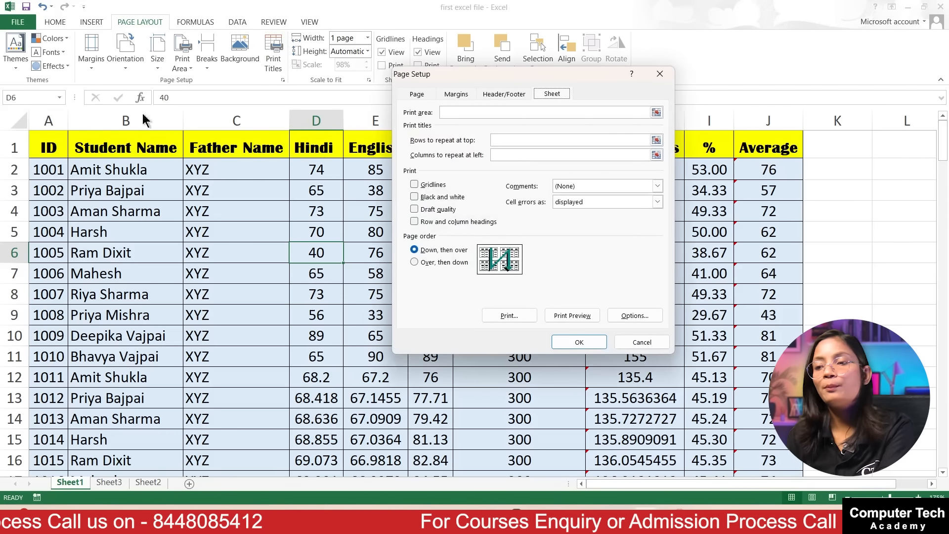
left_click(451, 114)
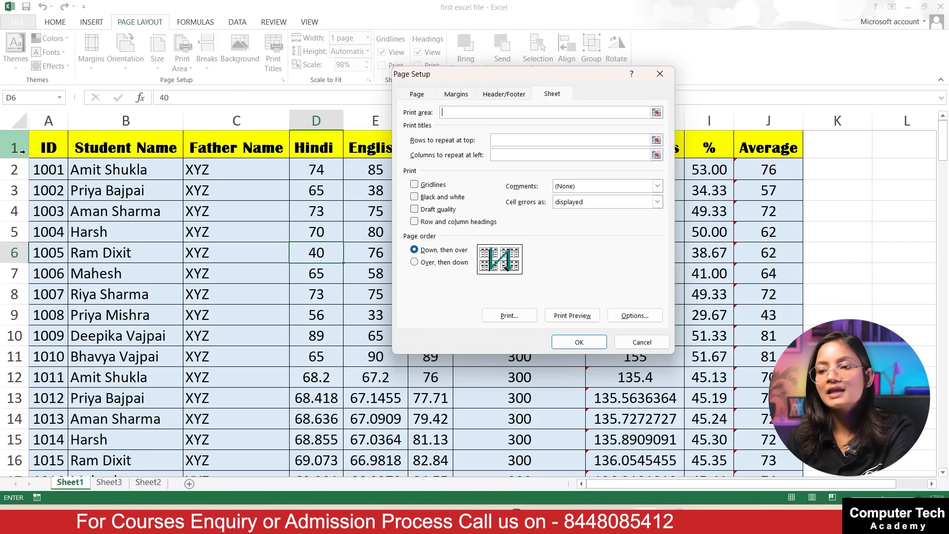
left_click(510, 142)
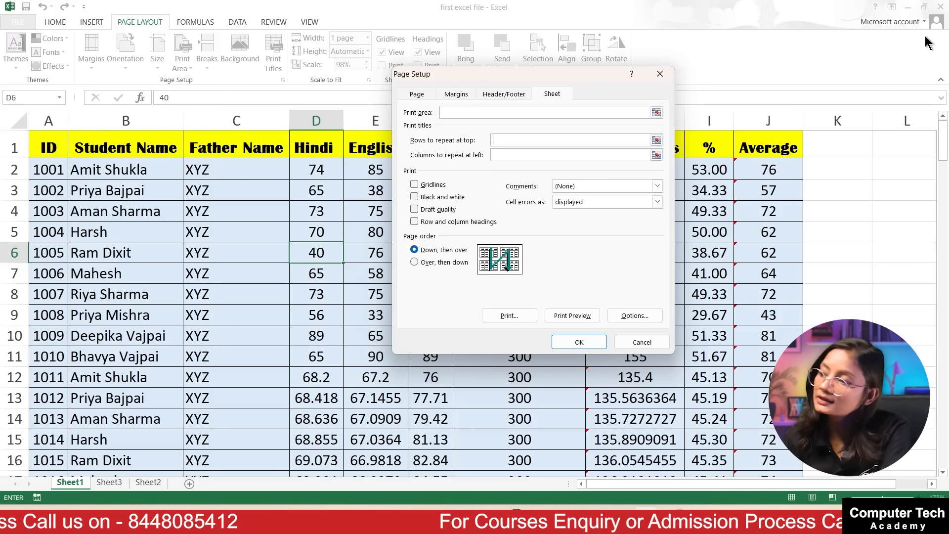
left_click(10, 147)
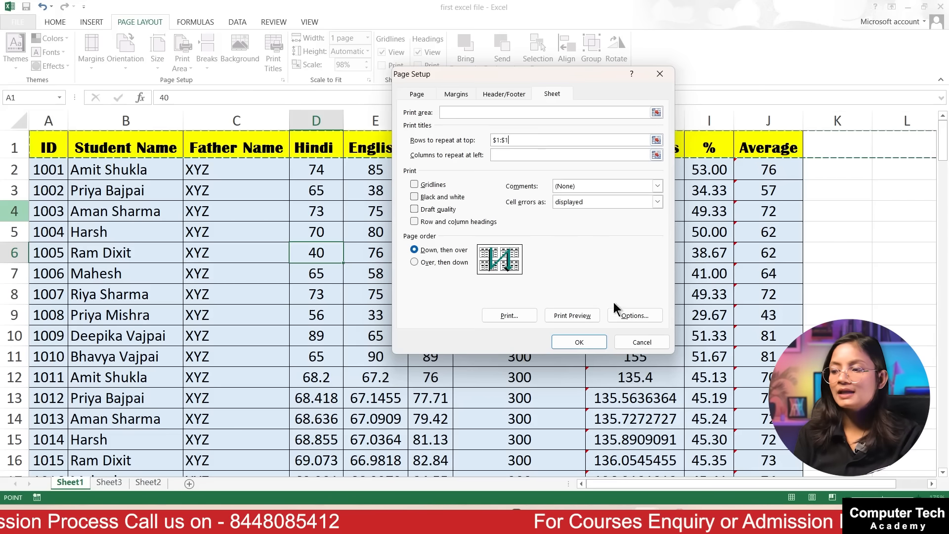
left_click(569, 318)
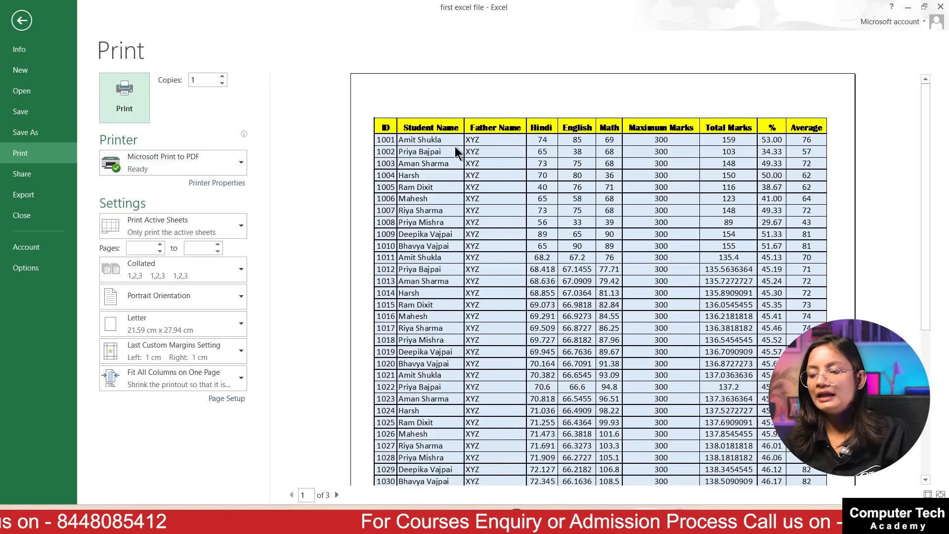
- Check the repeated heading row on all three preview pages, and return to the sheet
left_click(475, 131)
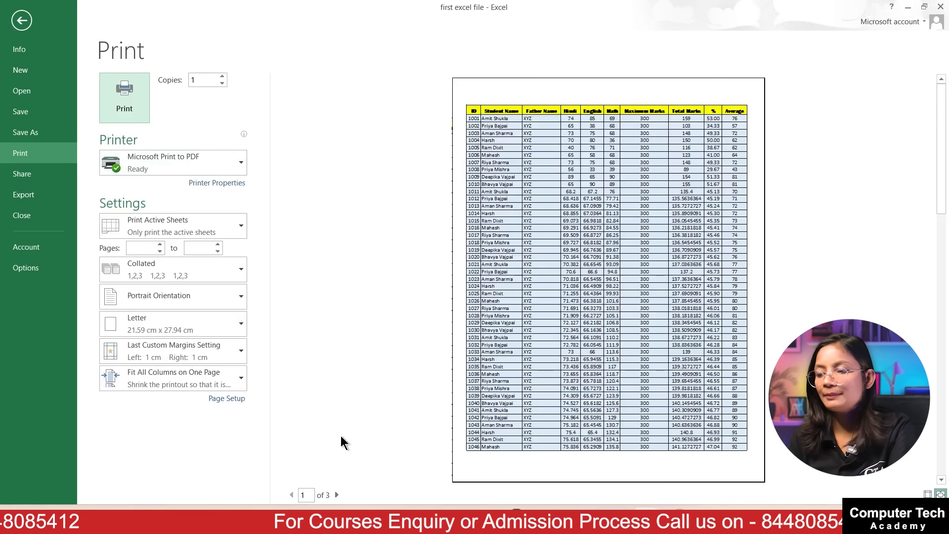
left_click(337, 495)
left_click(336, 494)
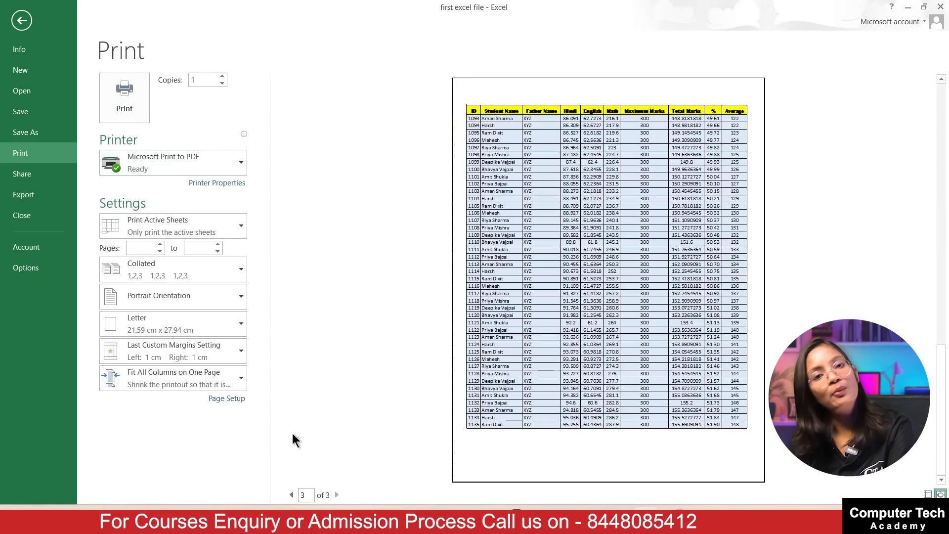
left_click(21, 20)
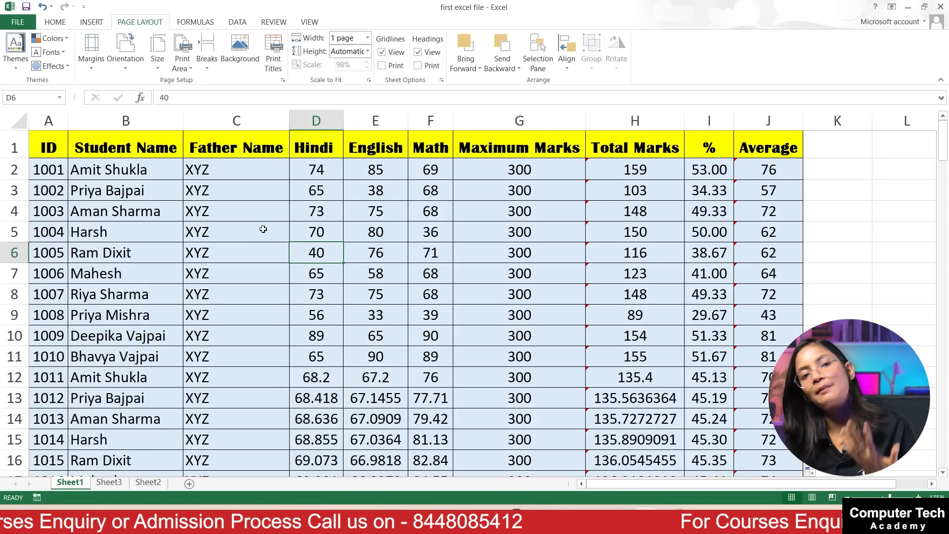
- Fill the last table rows, selected from A123, down to row 302 in columns A to J, ending at ID 1301
scroll(285, 200, "down", 6)
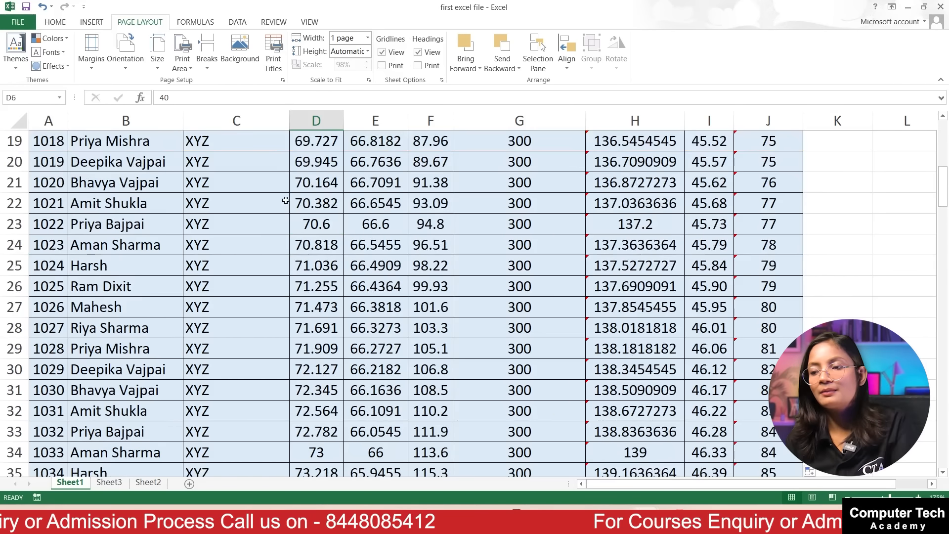
scroll(285, 200, "down", 10, "ctrl")
scroll(240, 227, "up", 4, "ctrl")
scroll(148, 259, "down", 20)
left_click_drag(45, 314, 288, 409)
left_click_drag(22, 298, 300, 356)
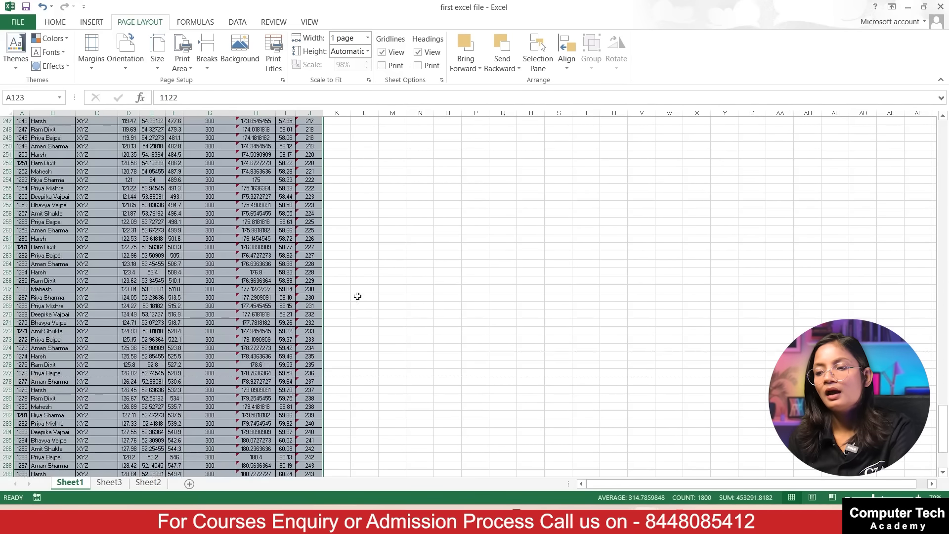
scroll(357, 296, "up", 5)
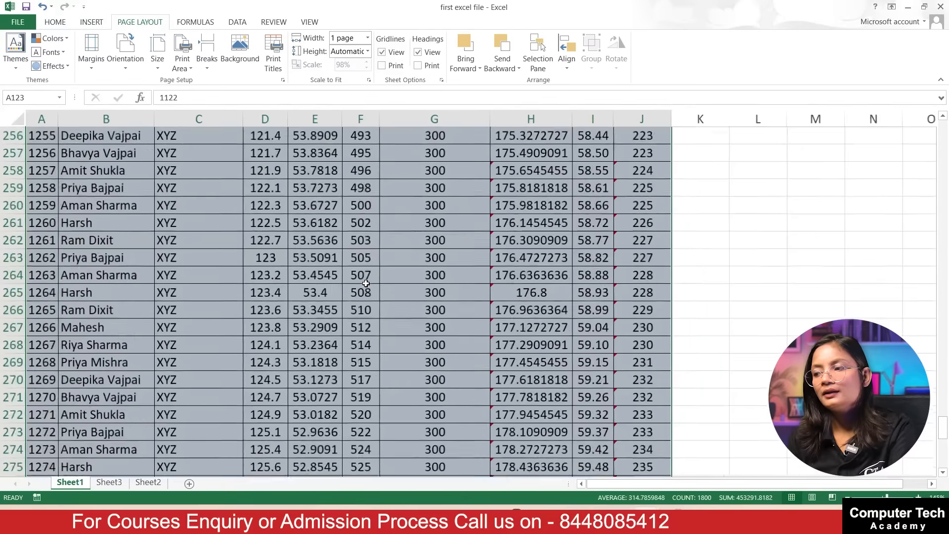
scroll(395, 262, "up", 20)
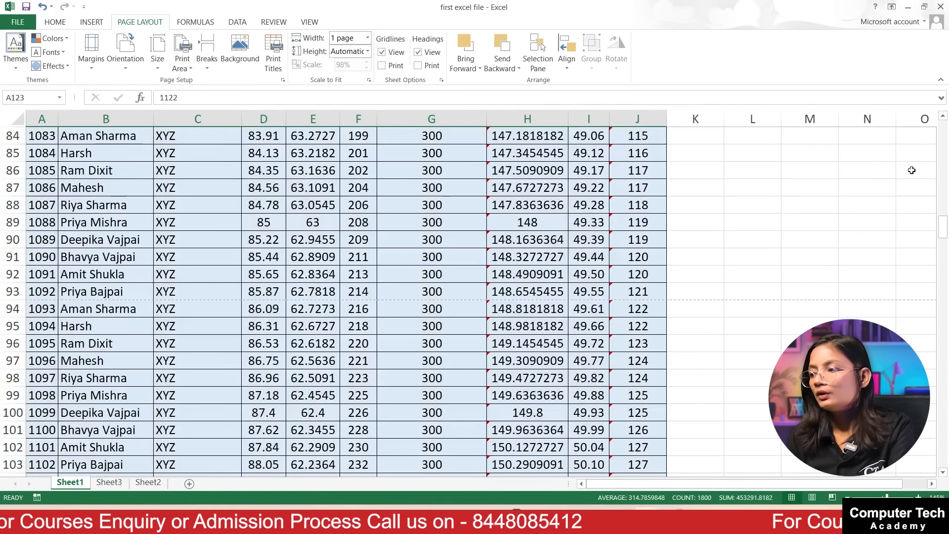
scroll(912, 173, "up", 1)
left_click_drag(942, 224, 941, 126)
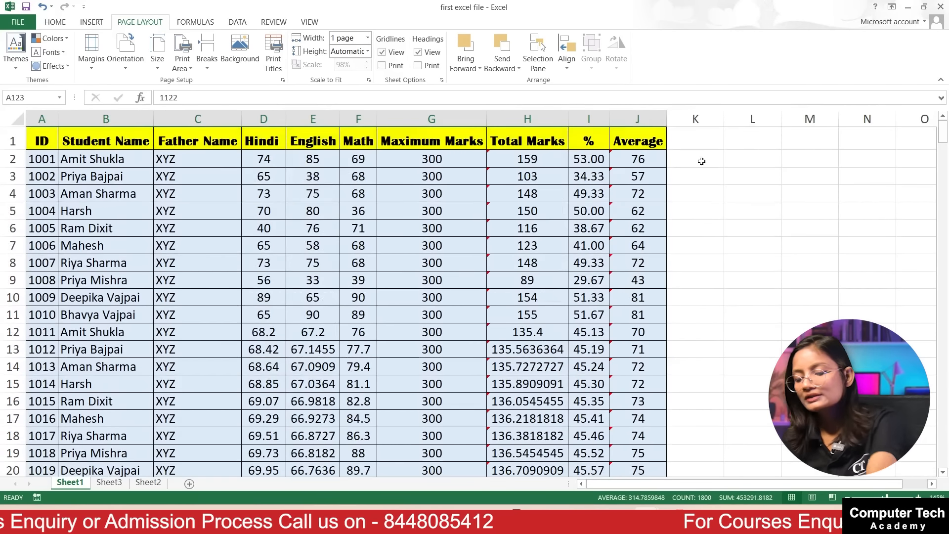
- Page through the print preview from page 1 to page 7 to check the repeated headings, and return to the sheet
key("ctrl+p")
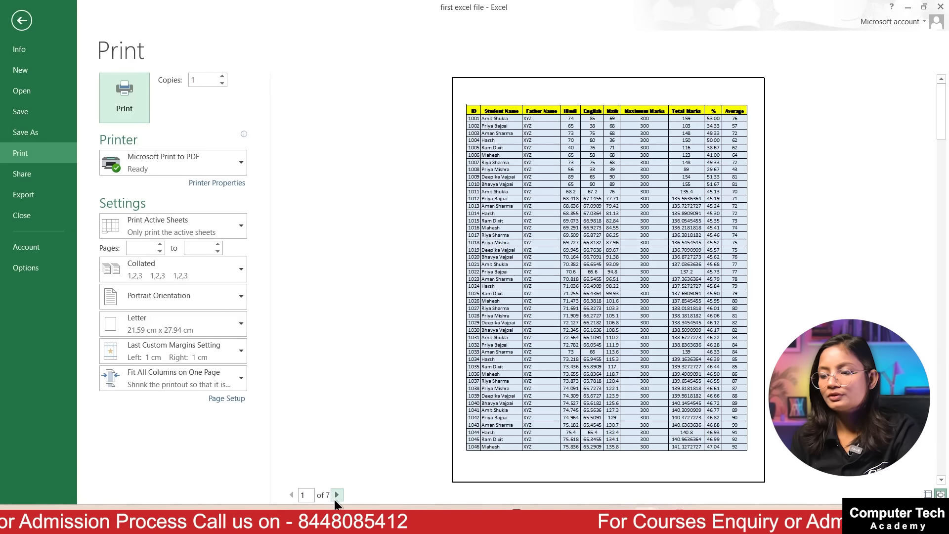
left_click(333, 498)
left_click(334, 498)
left_click(334, 499)
left_click(333, 498)
left_click(333, 499)
left_click(334, 498)
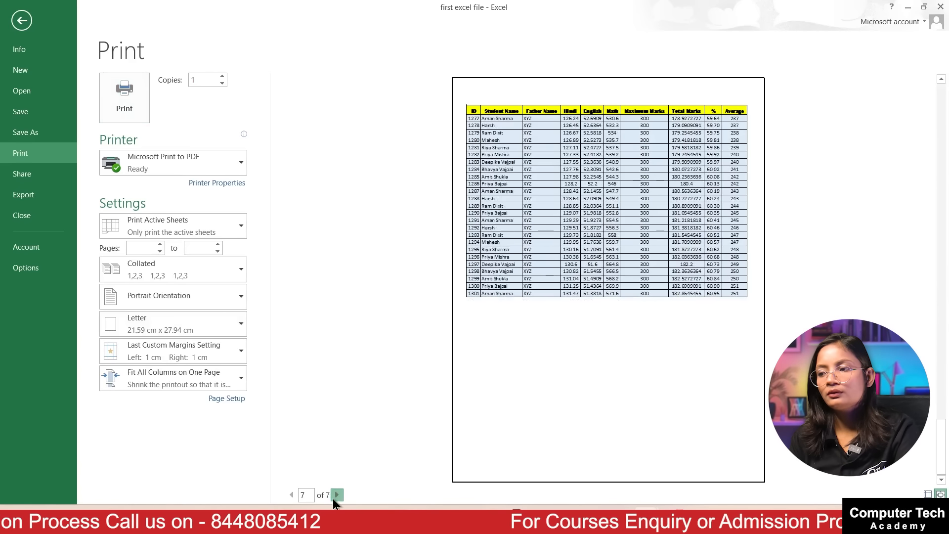
left_click(21, 20)
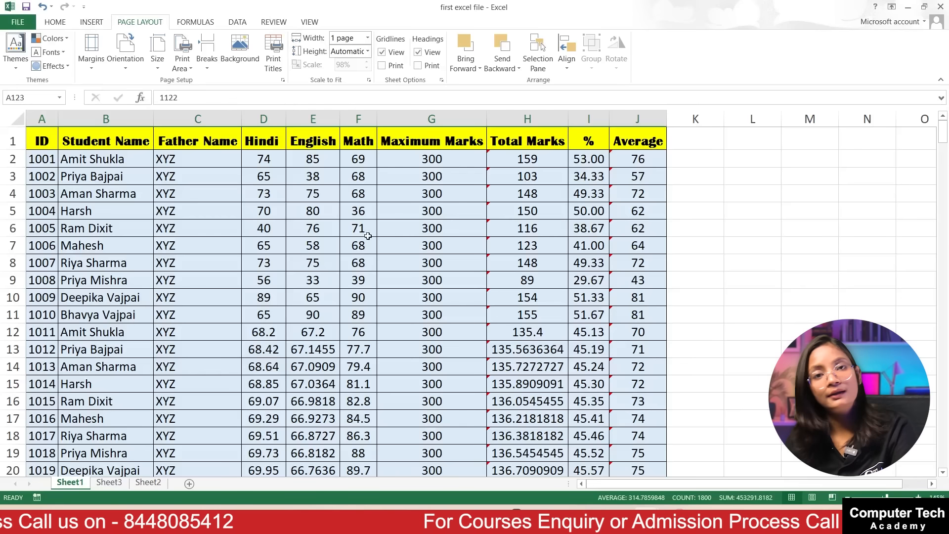
- Remove the row reference from the print titles' rows to repeat at top and apply the page setup
left_click(222, 271)
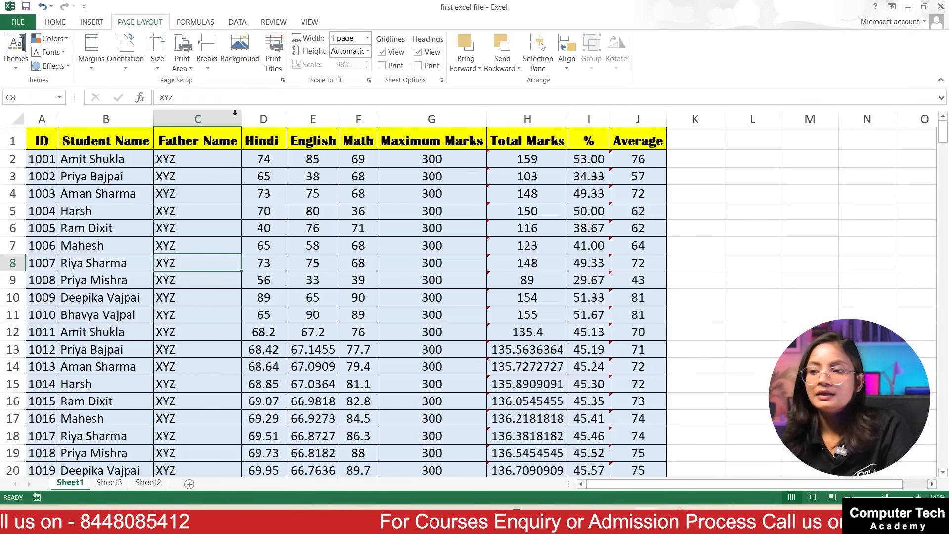
left_click(273, 63)
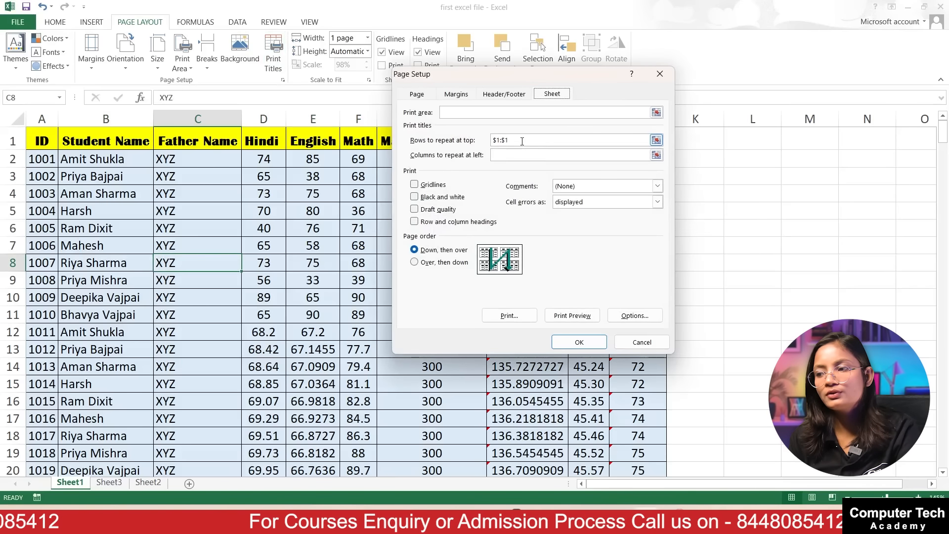
key("BackSpace")
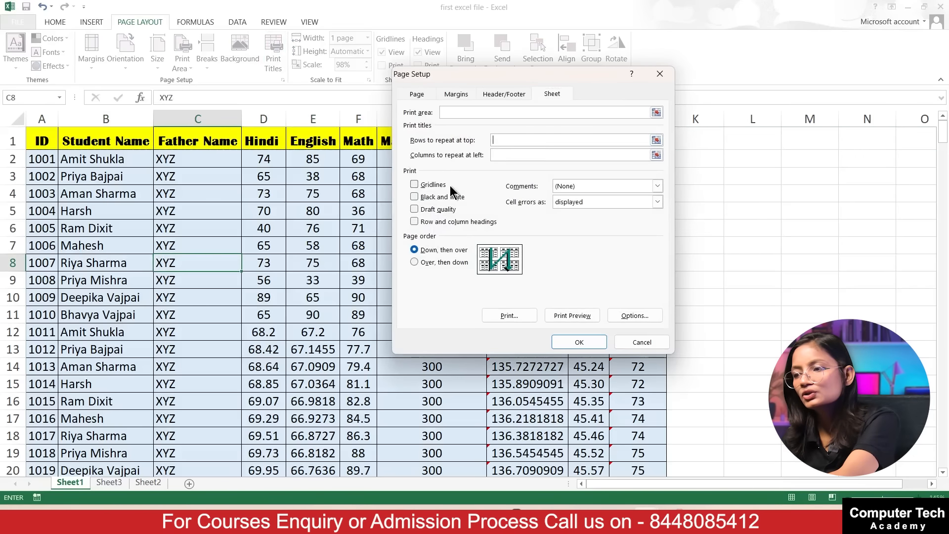
left_click(579, 341)
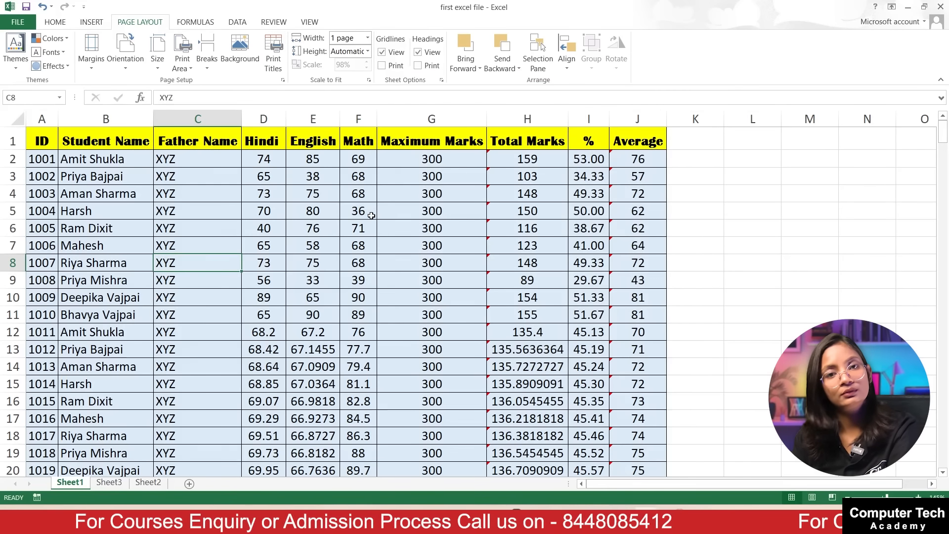
- Undo both downward fills so that only the original student records in A2:J11 remain below the heading row
left_click(371, 215)
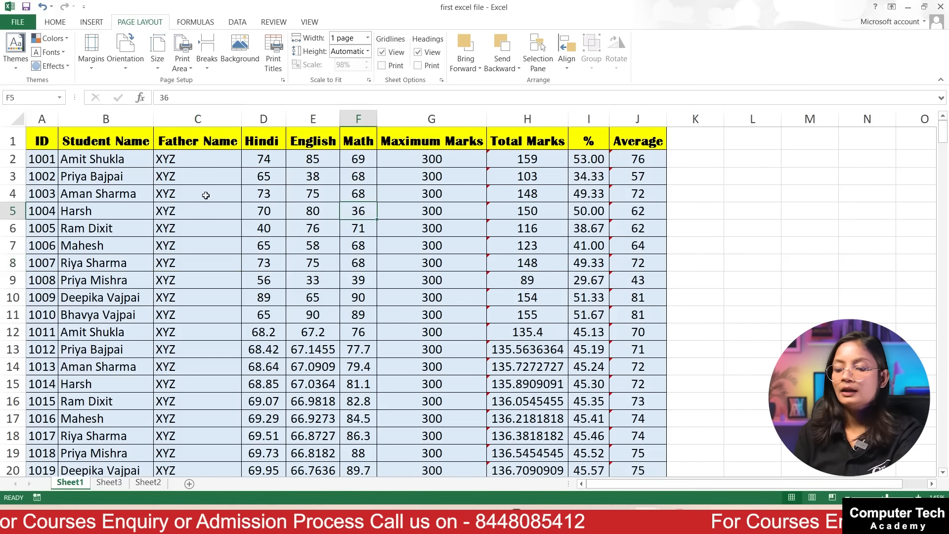
key("ctrl+z")
scroll(205, 195, "up", 6)
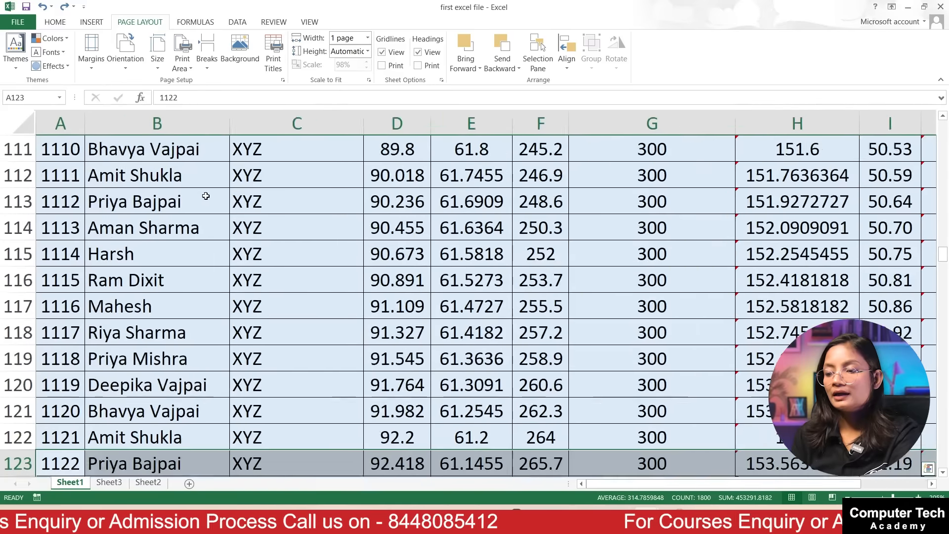
scroll(206, 196, "down", 14)
scroll(194, 196, "up", 2)
scroll(194, 196, "up", 8)
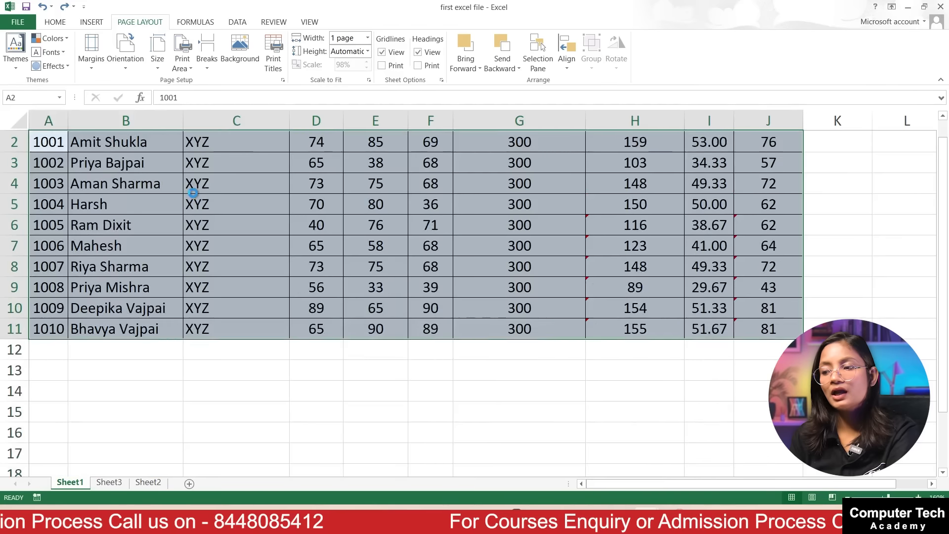
- Undo the earlier decimal-place changes in the Average column, J2:J11
key("ctrl+z")
key("ctrl+z")
key("ctrl+z")
key("ctrl+z")
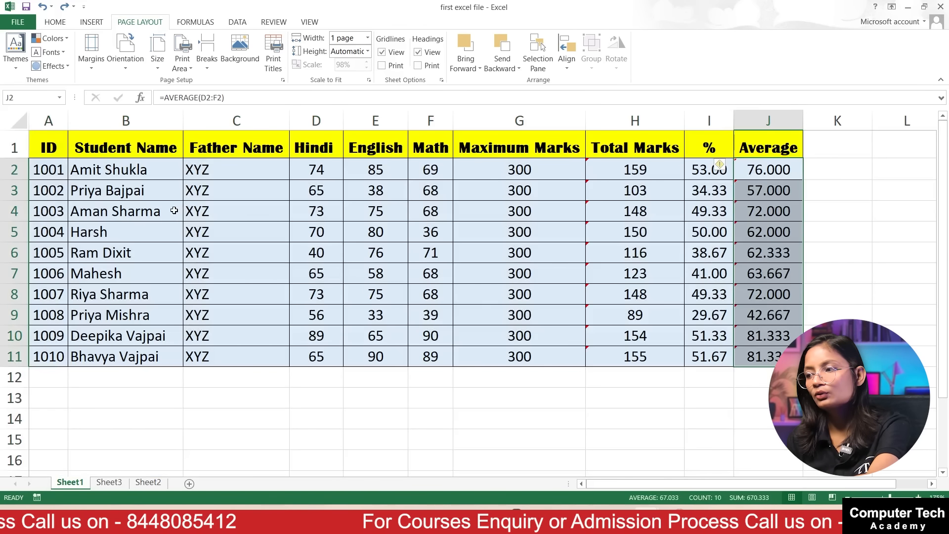
left_click(79, 154)
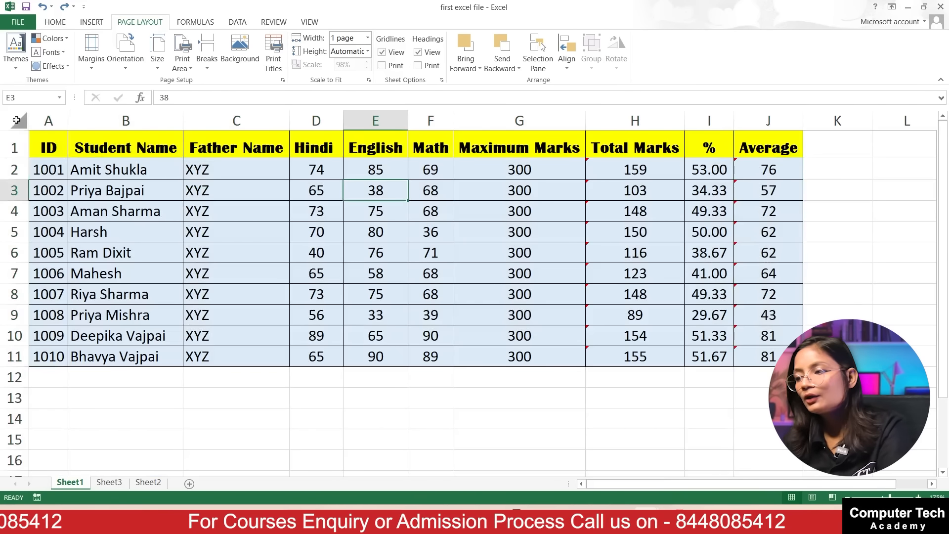
left_click(41, 154)
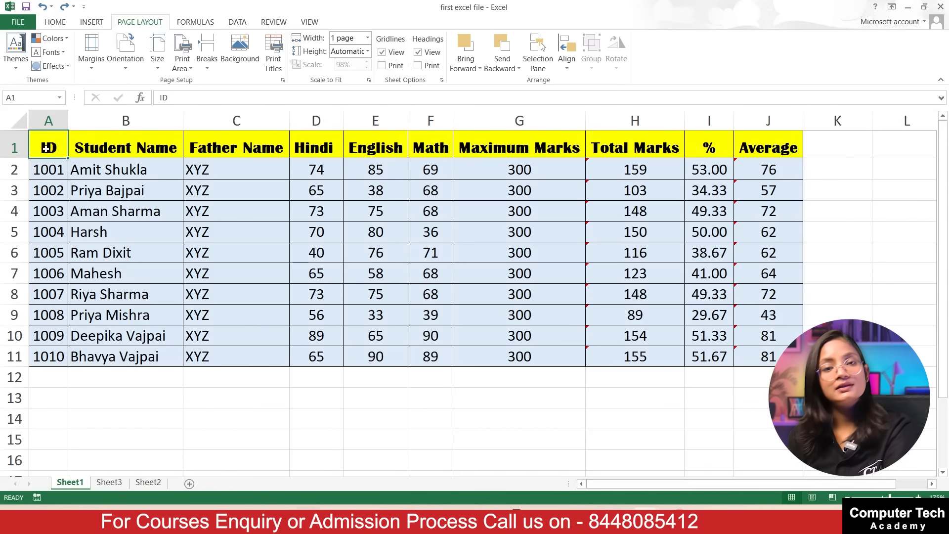
left_click_drag(65, 149, 748, 354)
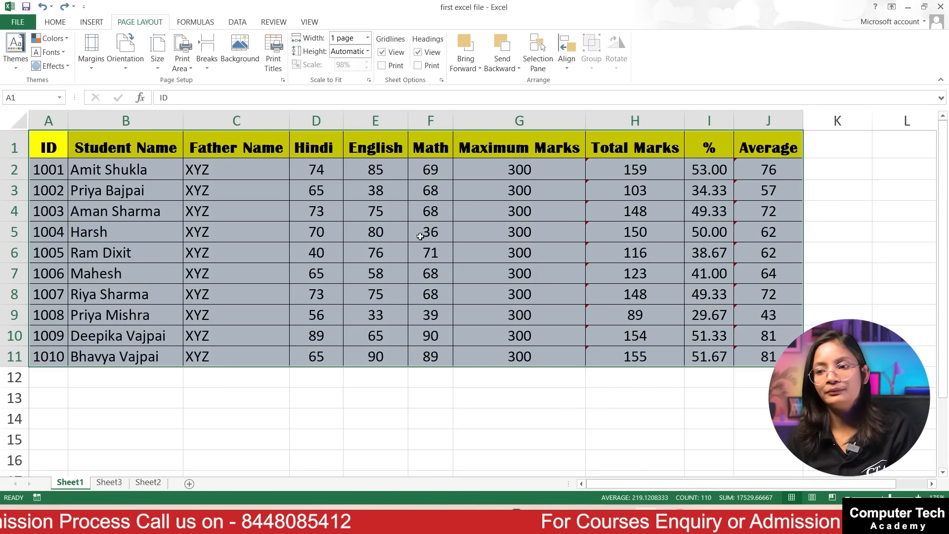
left_click(375, 190)
scroll(65, 327, "down", 2)
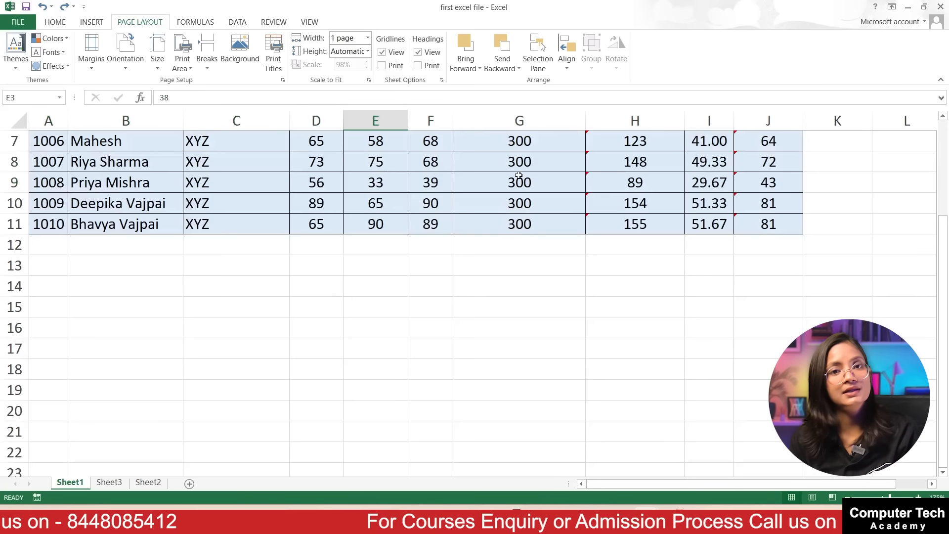
scroll(518, 175, "up", 2)
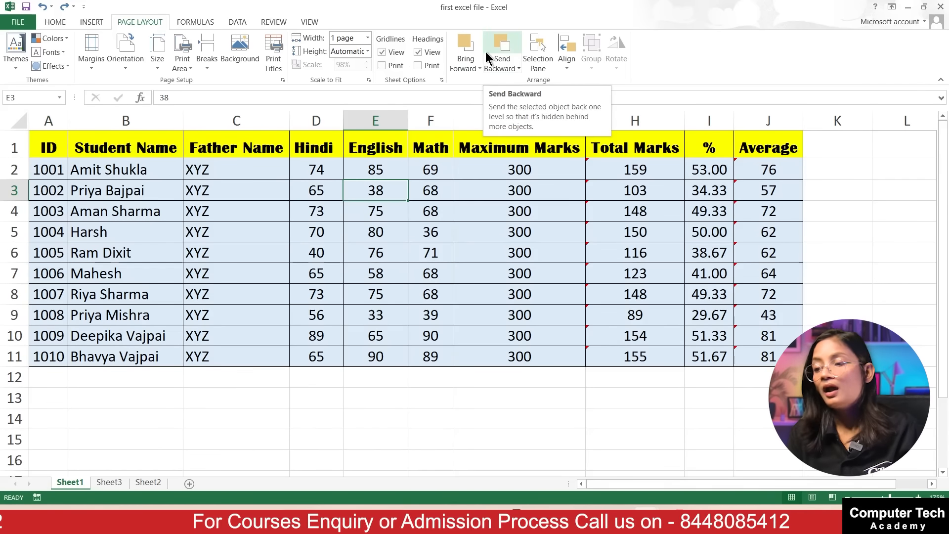
scroll(143, 277, "down", 1)
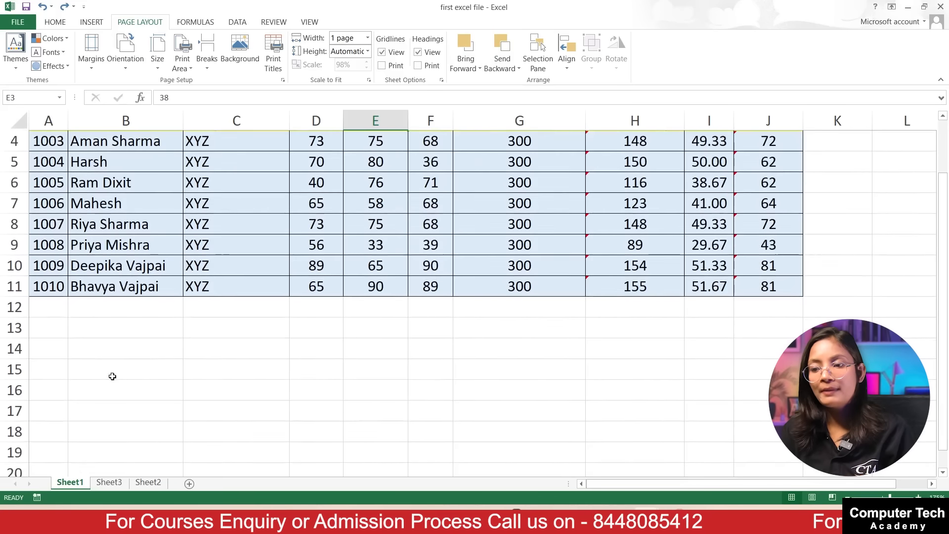
- Enter the sample headings id, name and hid down cells A15 to A17 below the table
left_click(45, 362)
type("id")
key("Return")
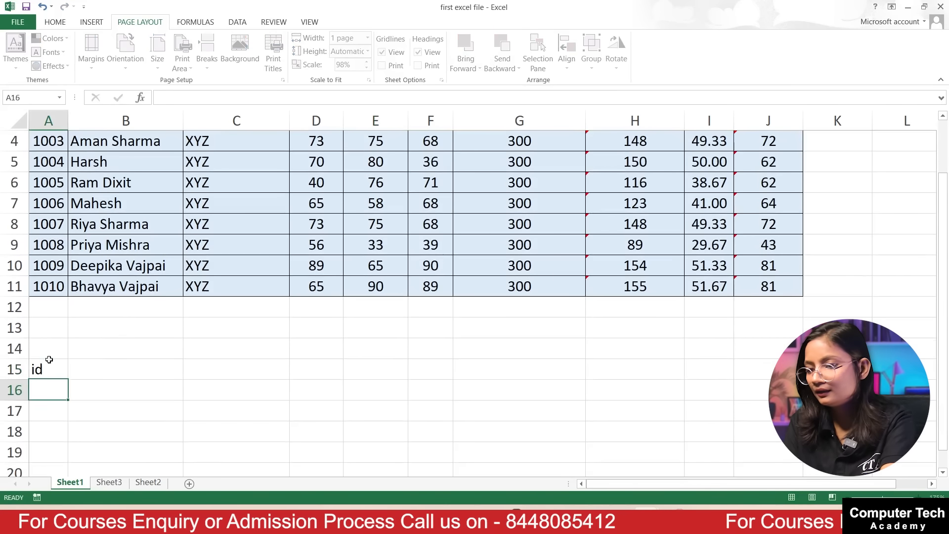
type("name")
key("Return")
type("h")
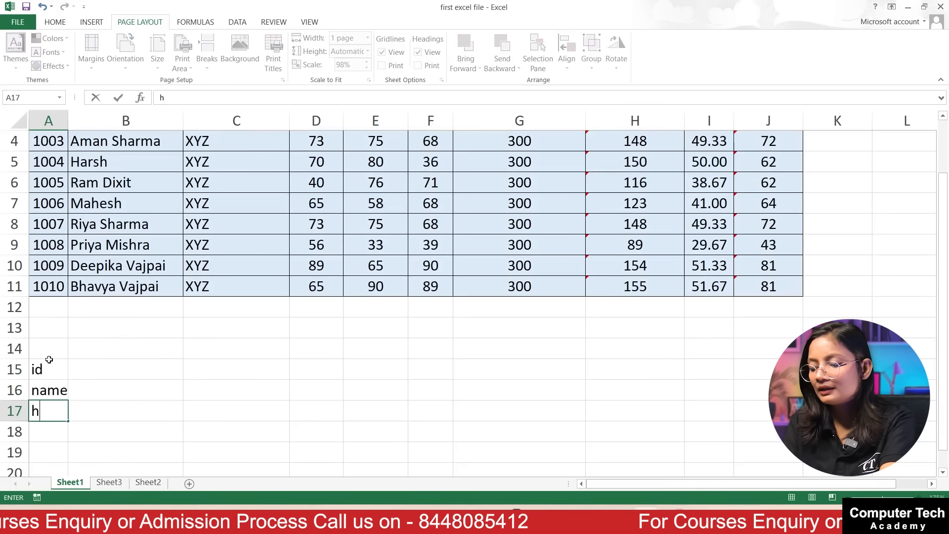
key("Return")
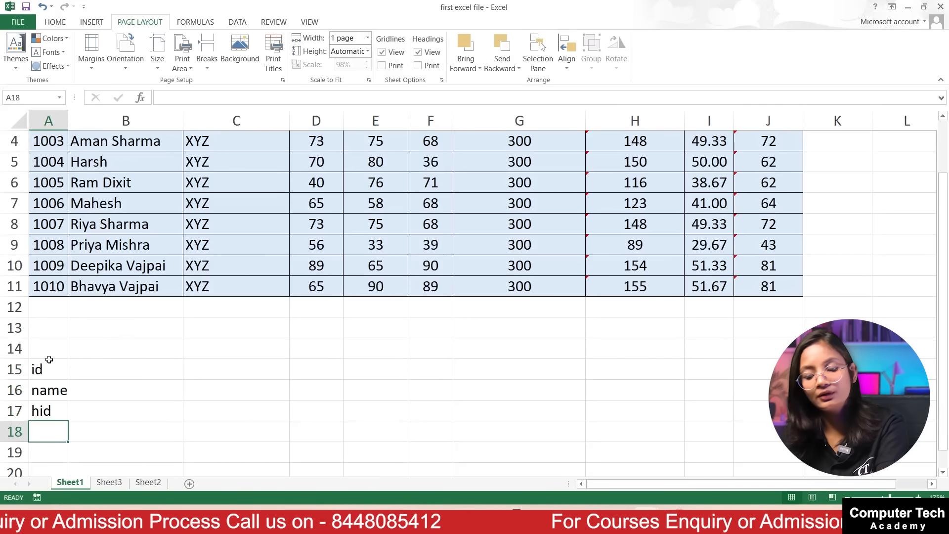
- Undo the three sample heading entries in A15:A17
key("ctrl+z")
key("ctrl+z")
key("ctrl+z")
scroll(313, 411, "up", 1)
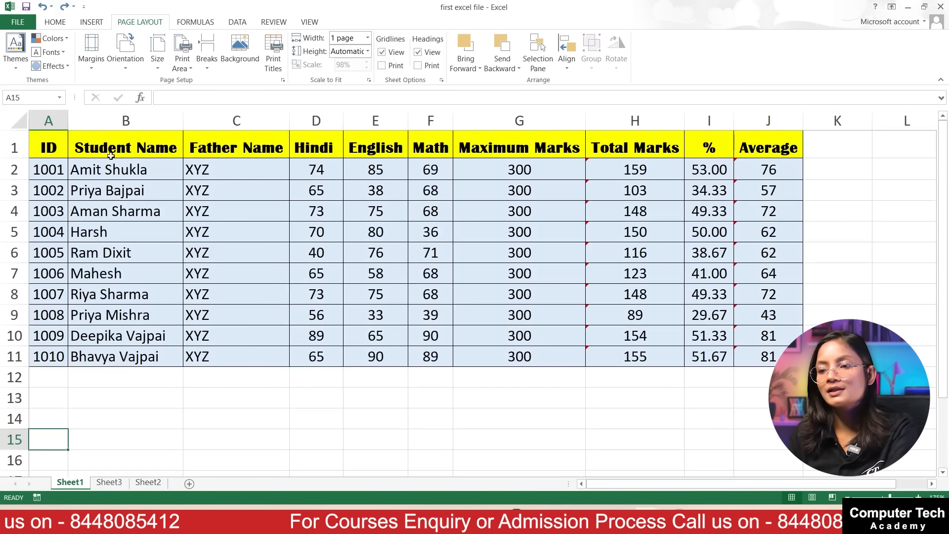
- Copy the whole marks table A1:J11, including its heading row
left_click_drag(46, 138, 786, 357)
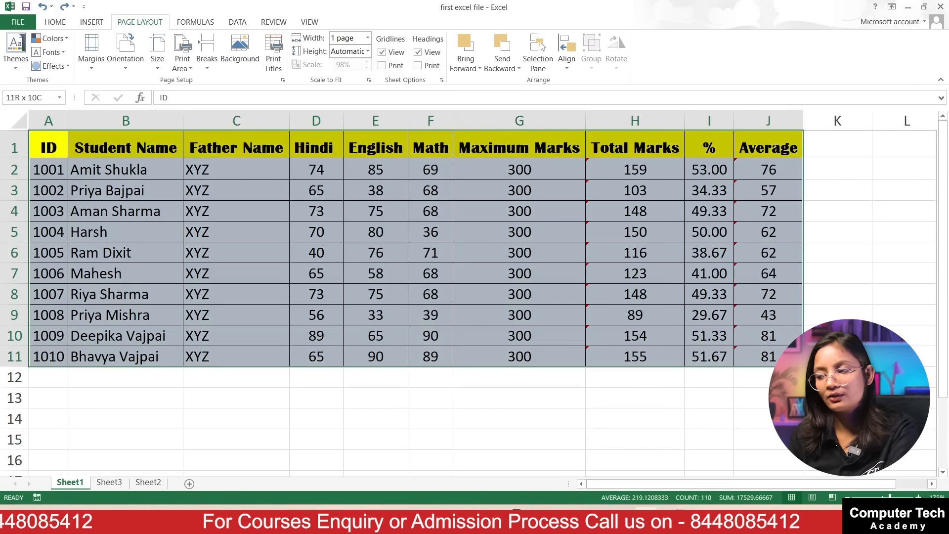
left_click(53, 22)
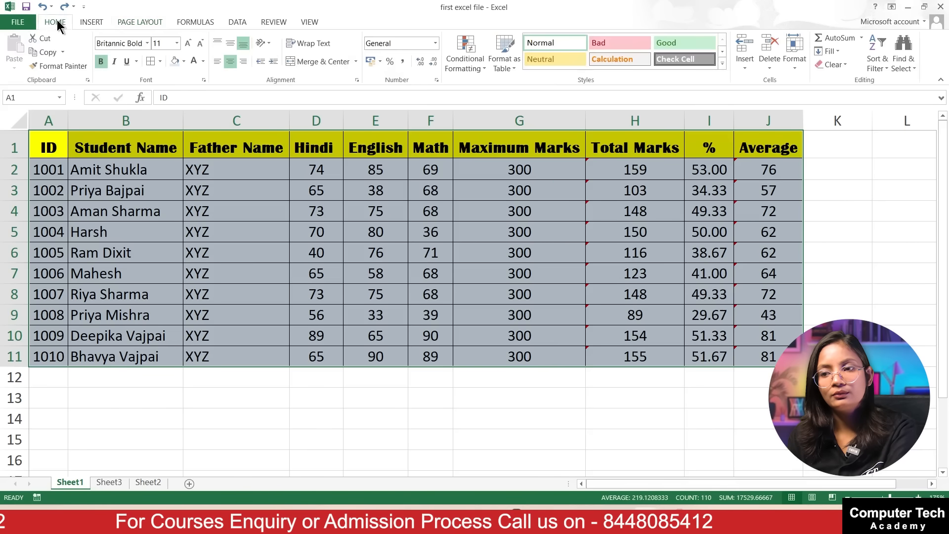
left_click(43, 50)
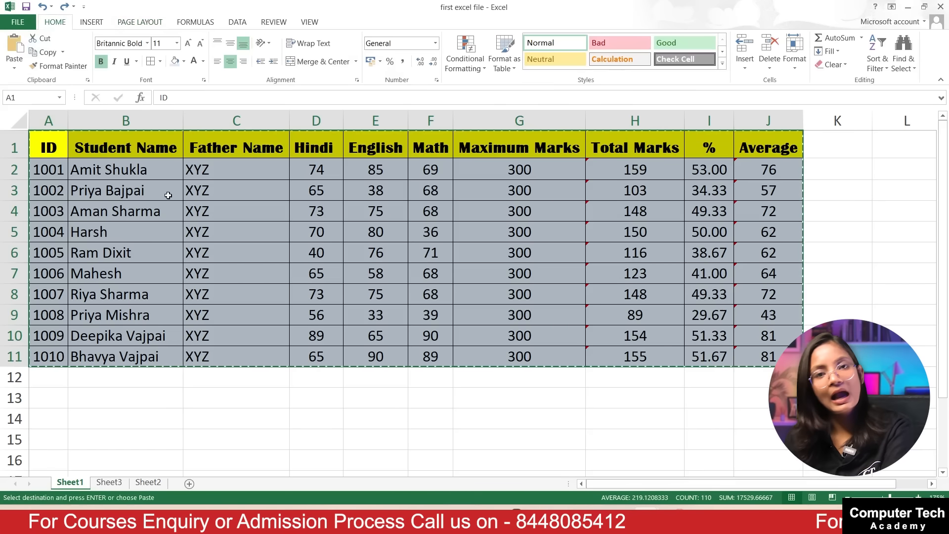
scroll(154, 195, "down", 1)
scroll(161, 243, "up", 1)
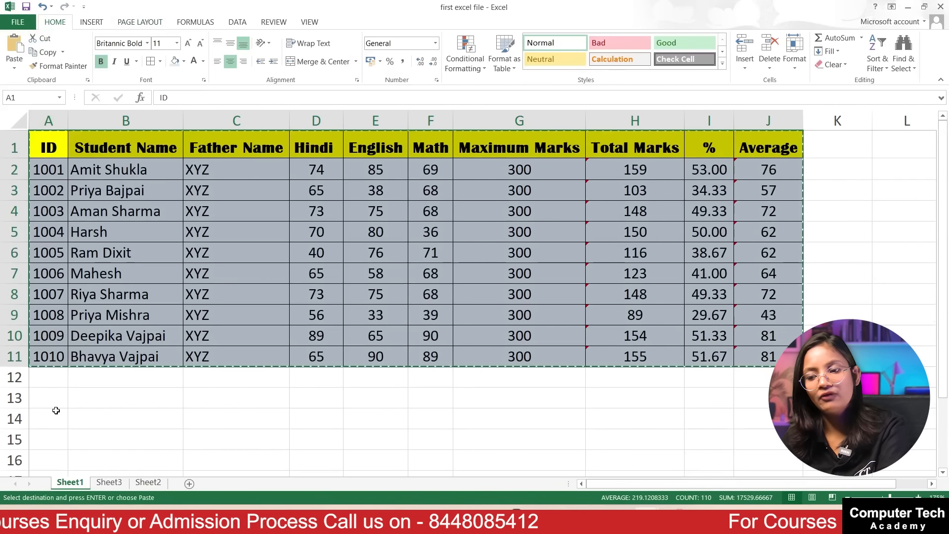
- Paste the copied table at A14 with Paste Special, using All and Transpose to swap rows and columns
left_click(56, 411)
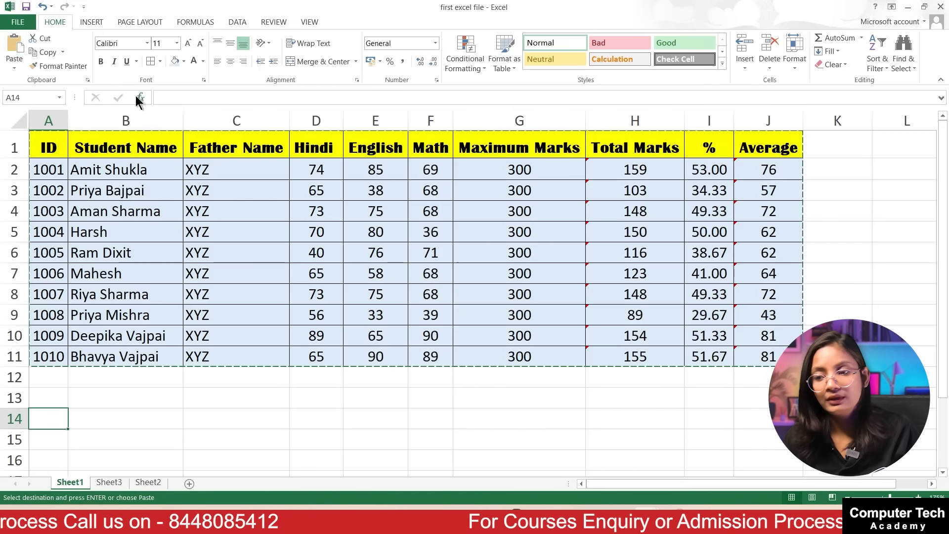
left_click(12, 69)
left_click(12, 70)
left_click(12, 70)
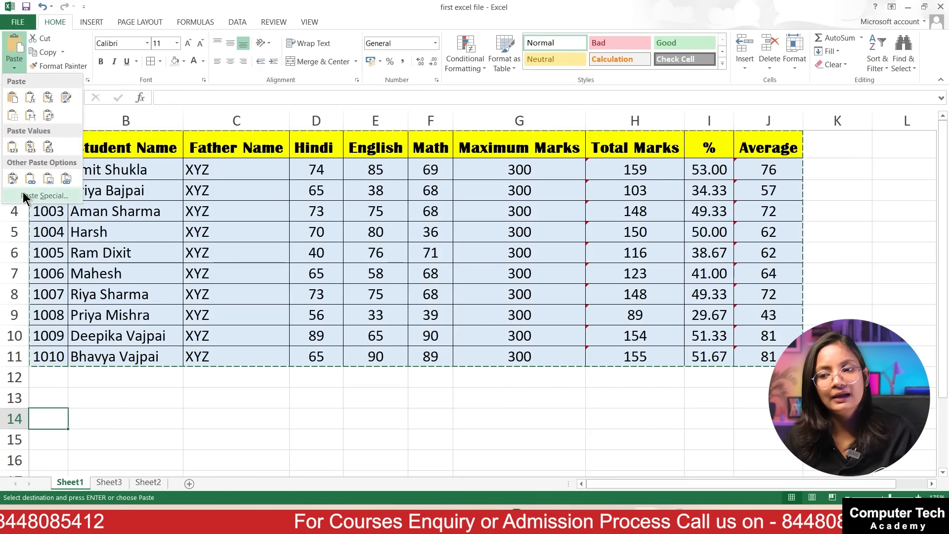
left_click(34, 407)
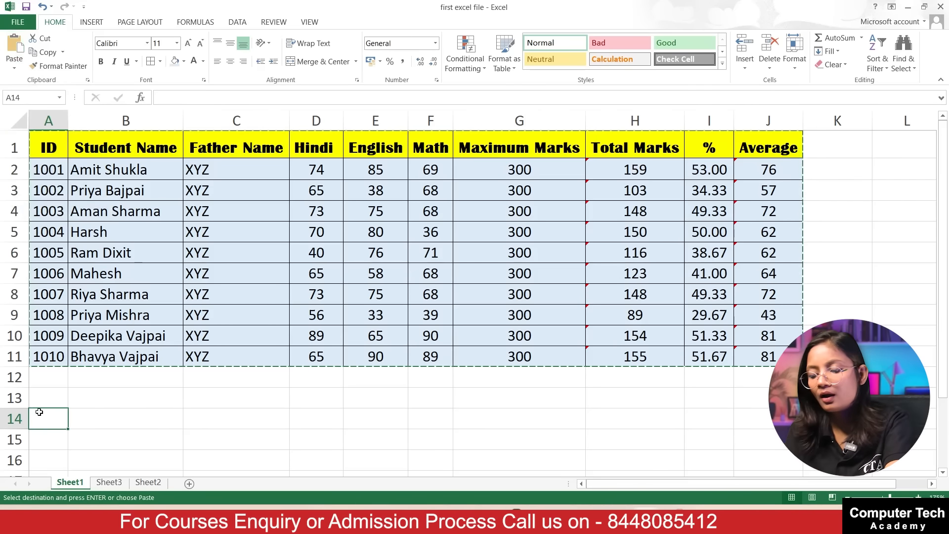
key("ctrl+alt+v")
mouse_move(673, 521)
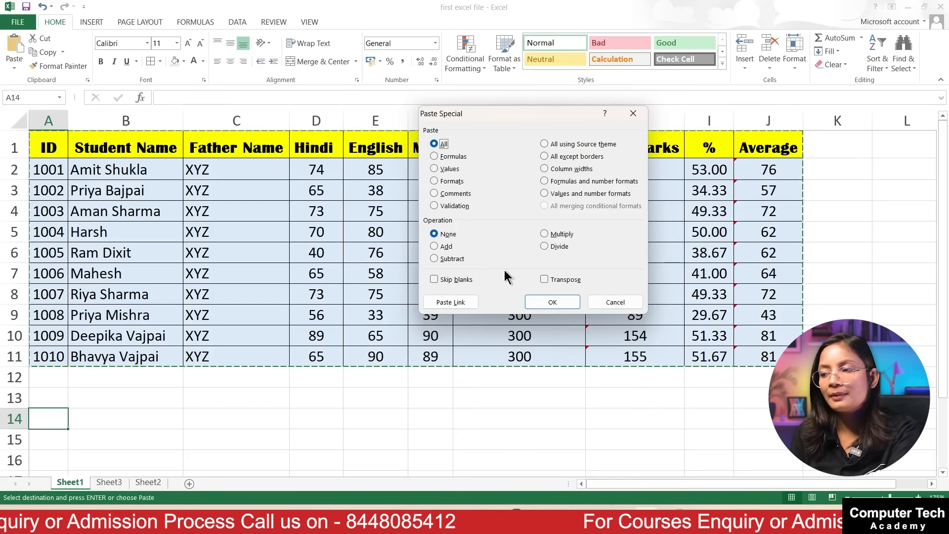
left_click(549, 281)
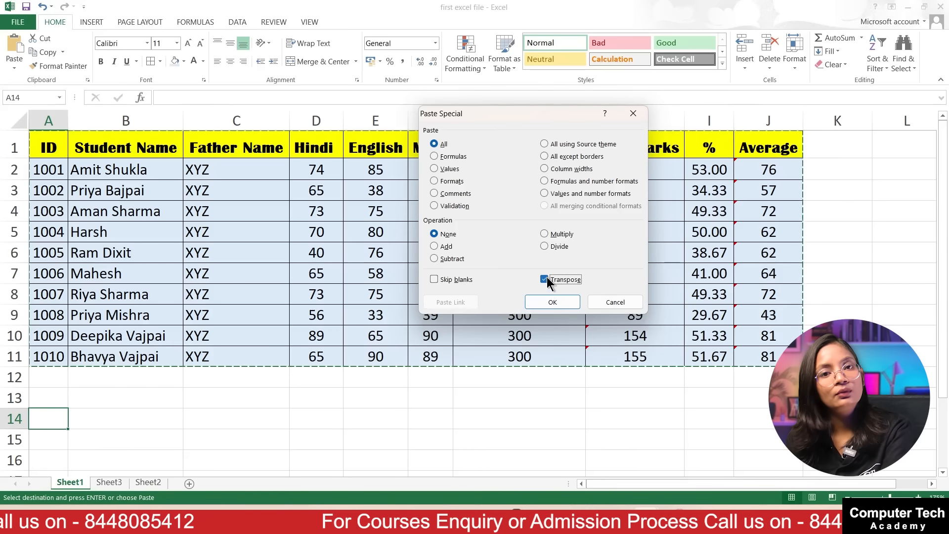
left_click(552, 303)
scroll(842, 209, "down", 2)
scroll(842, 209, "down", 1)
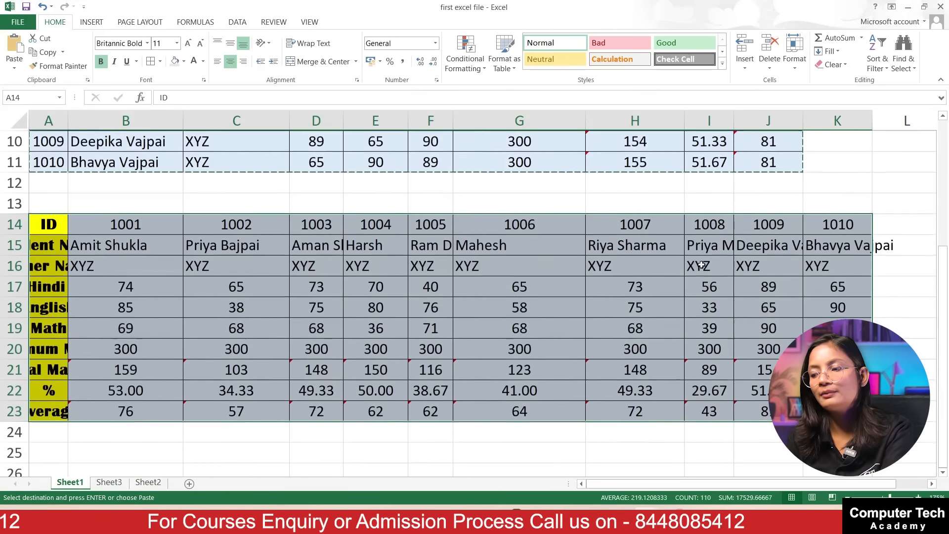
- Centre the contents of the transposed table A14:K23 and fit column A to its contents
left_click(544, 308)
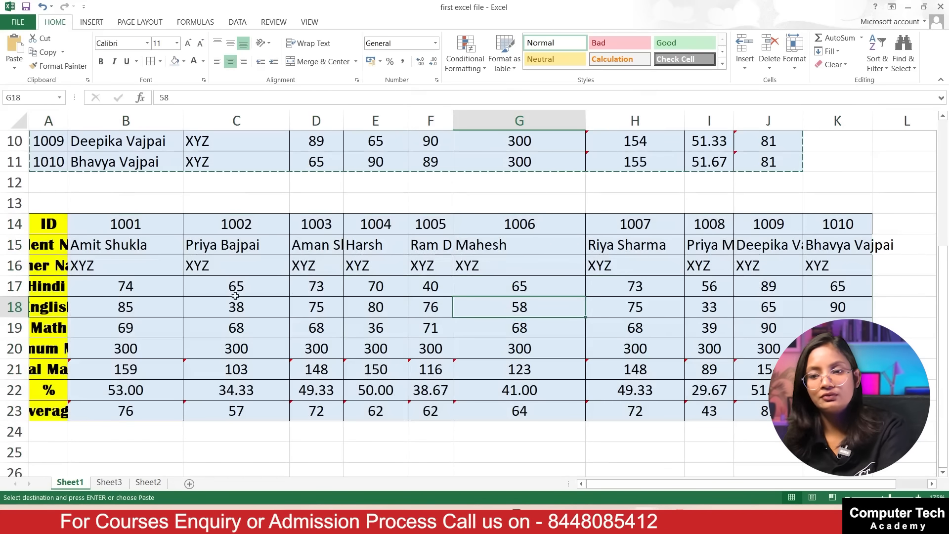
left_click(187, 125)
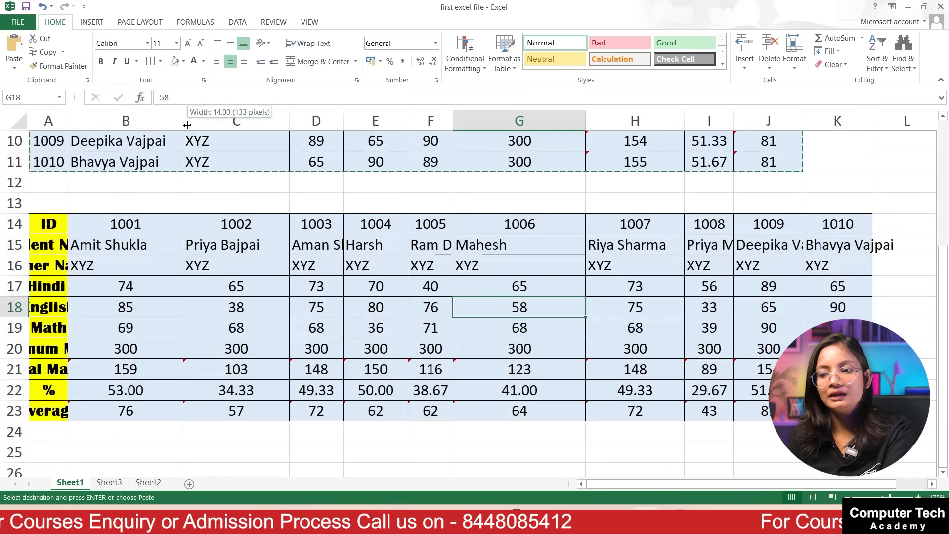
left_click_drag(50, 224, 865, 418)
left_click(230, 61)
left_click(230, 61)
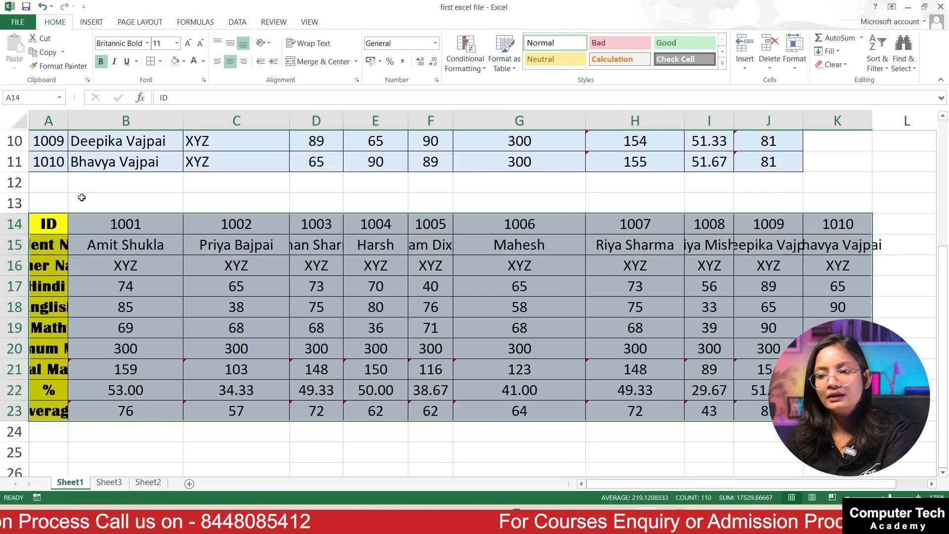
double_click(64, 114)
left_click(256, 362)
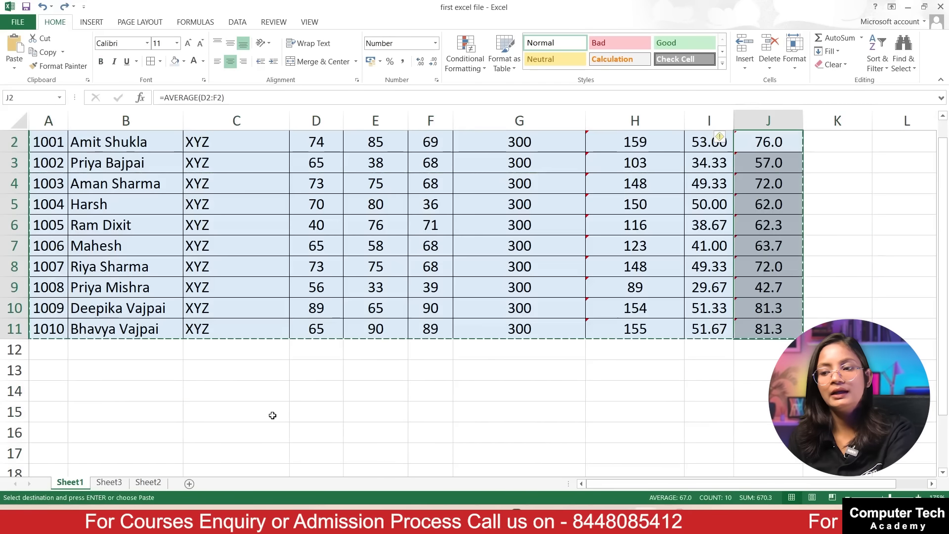
- Cancel the pending copy of the marks table A1:J11
scroll(316, 418, "up", 1)
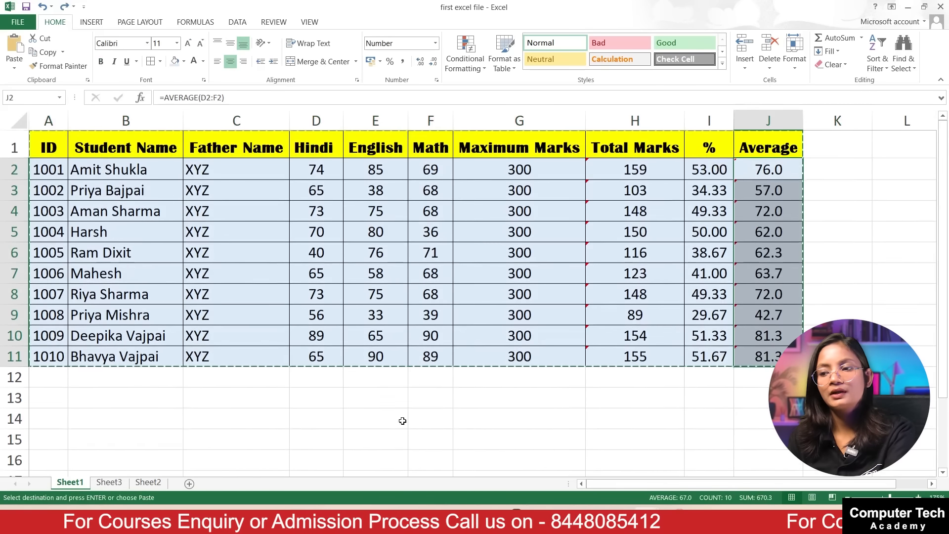
left_click(442, 338)
left_click(510, 224)
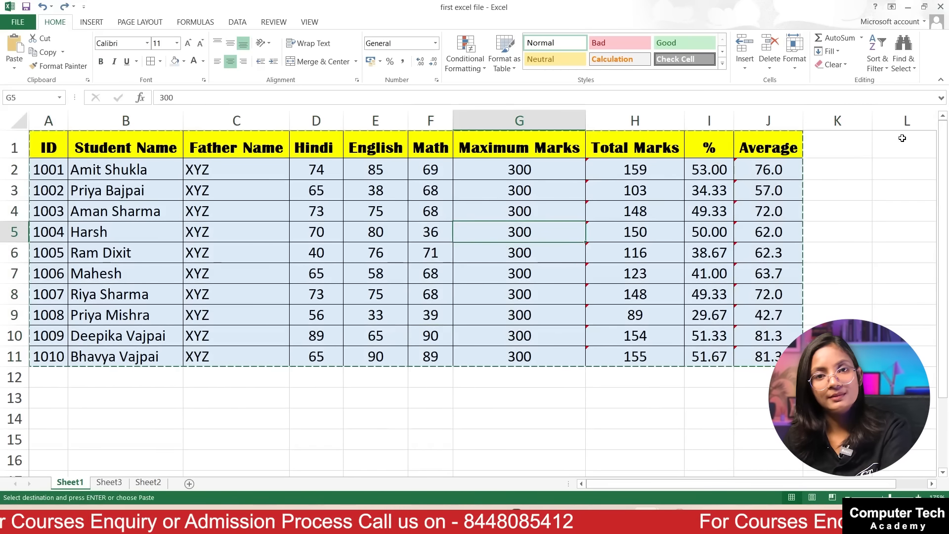
key("Escape")
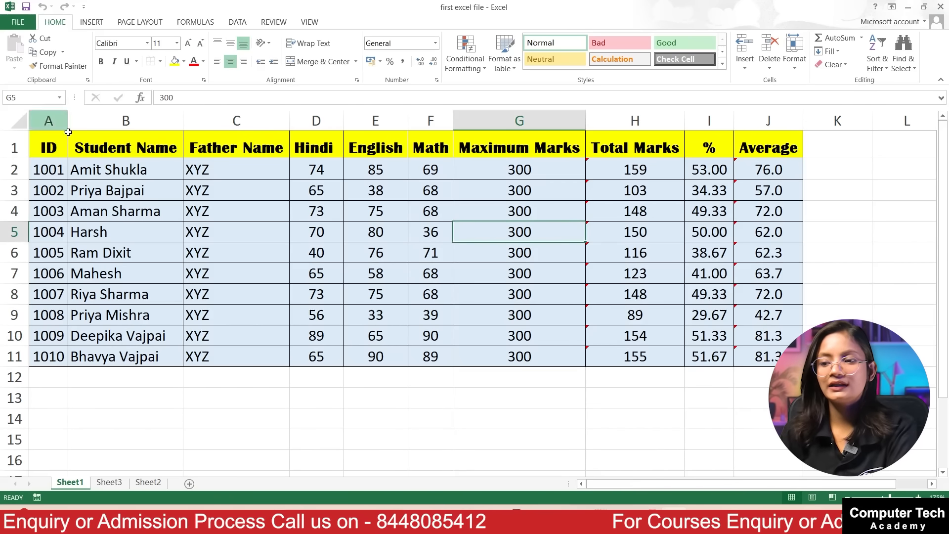
- Remove all borders from the marks table A1:J11 with No Border
left_click_drag(43, 148, 759, 358)
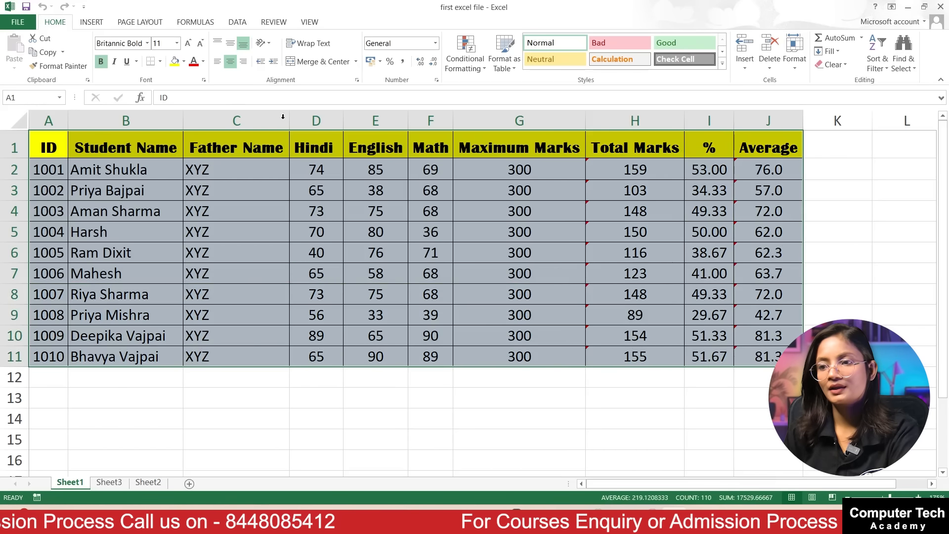
left_click(160, 60)
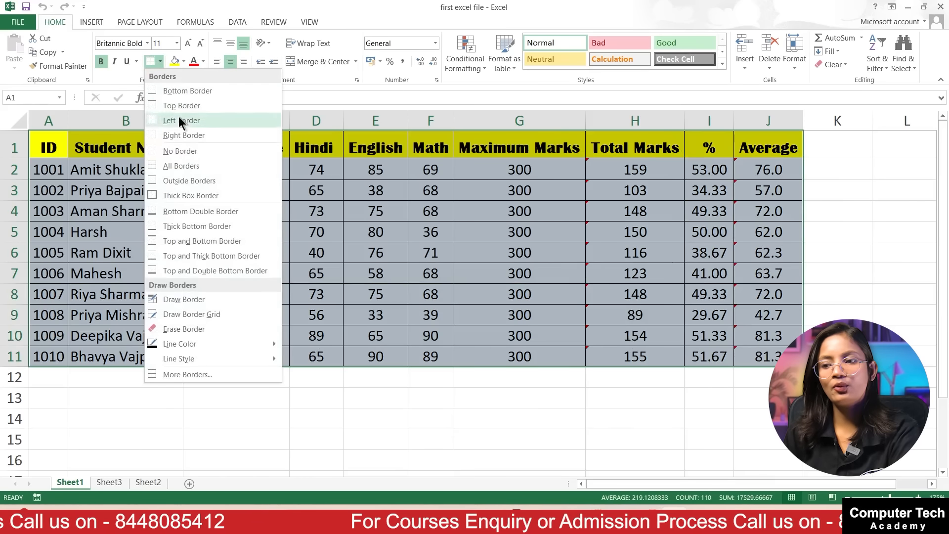
left_click(177, 151)
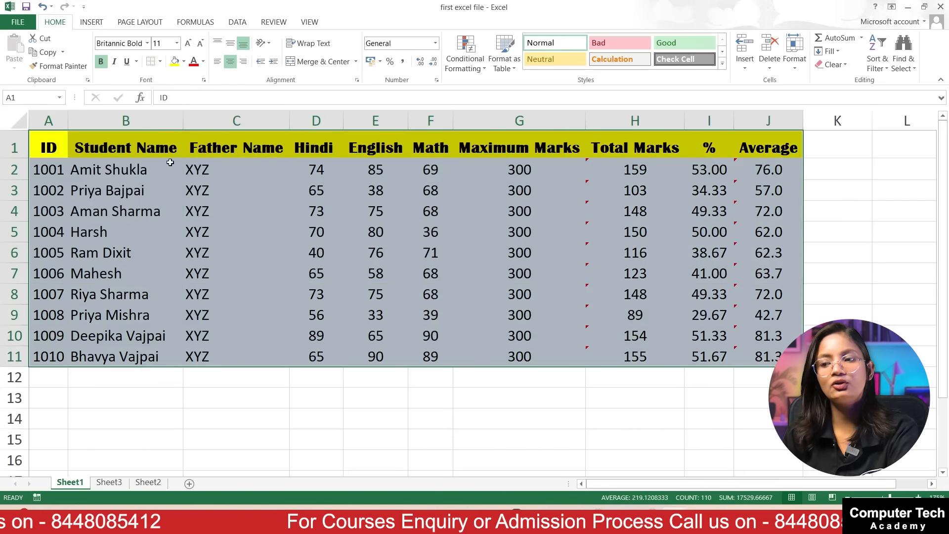
- Check the borderless table in the print preview and return to the sheet
left_click(308, 249)
key("ctrl+p")
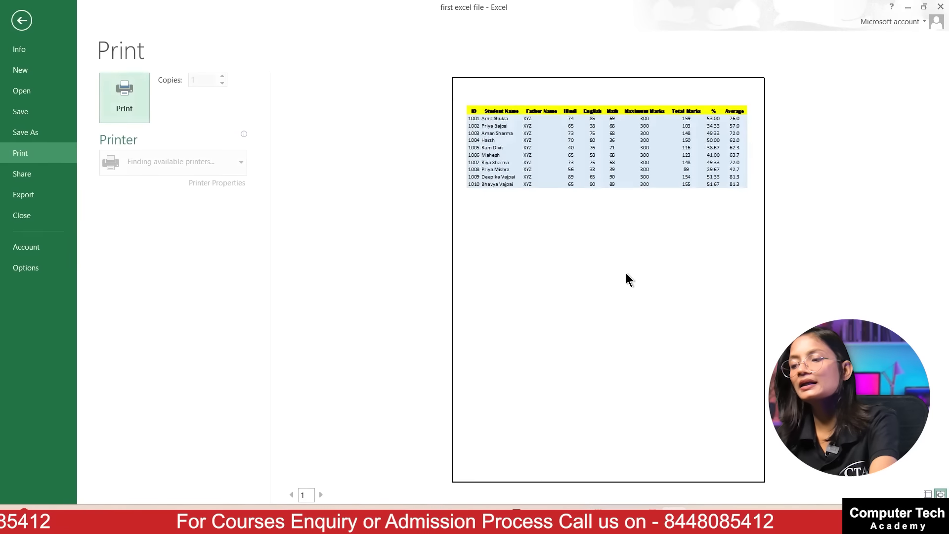
left_click(22, 21)
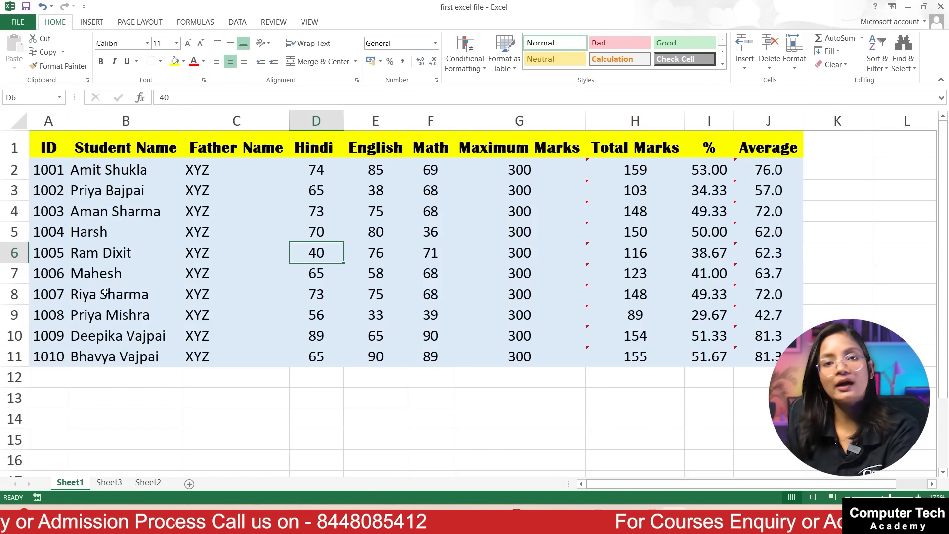
- Keep the sheet's gridlines displayed and turn on gridline printing
left_click(146, 23)
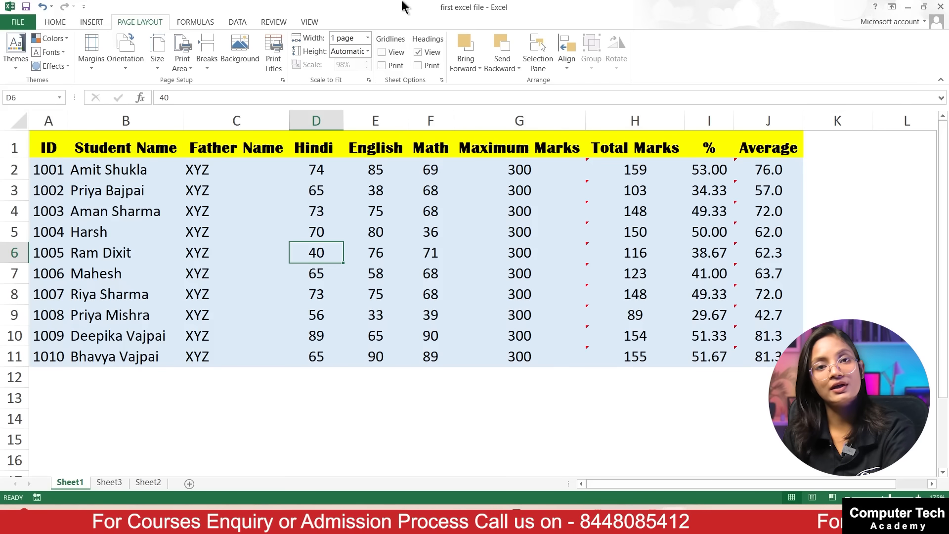
left_click(386, 51)
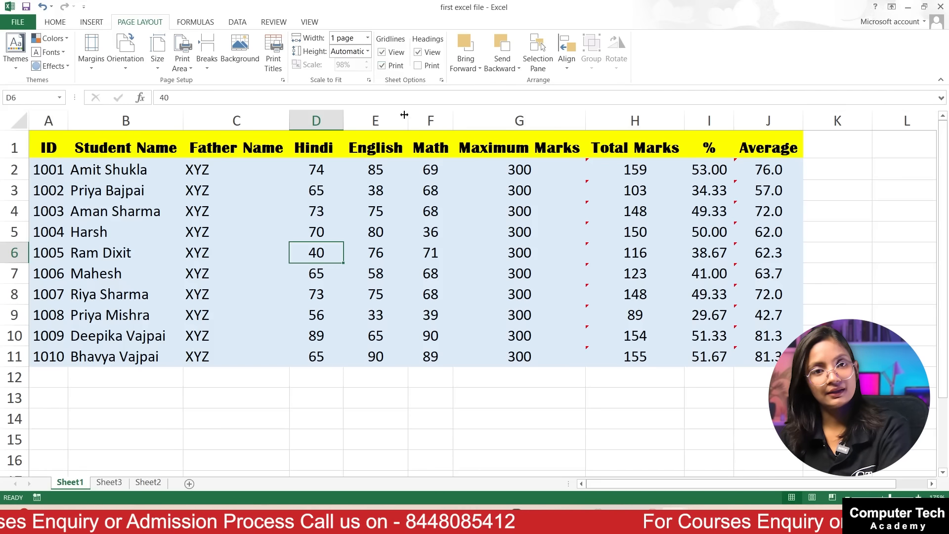
- Check twice in the print preview how gridline printing affects the filled marks table, returning to the sheet
key("ctrl+p")
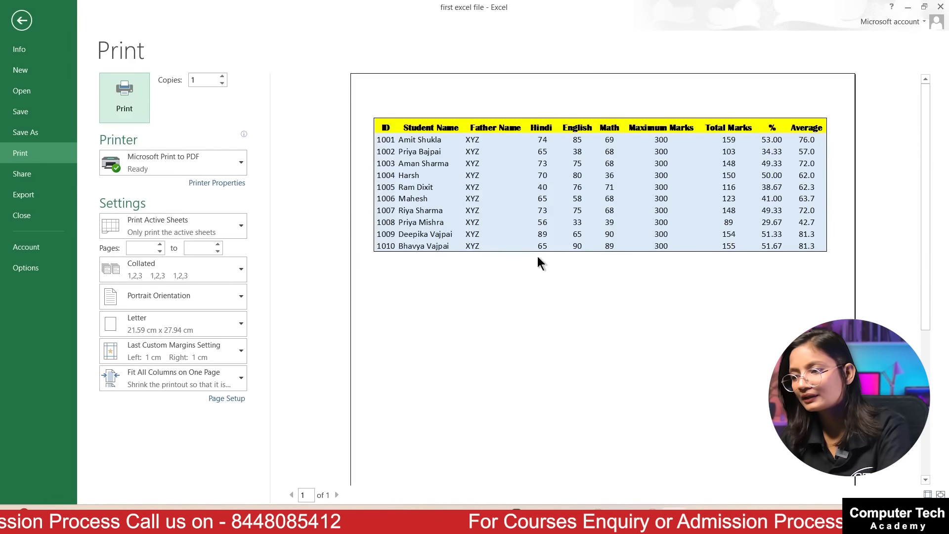
left_click(22, 21)
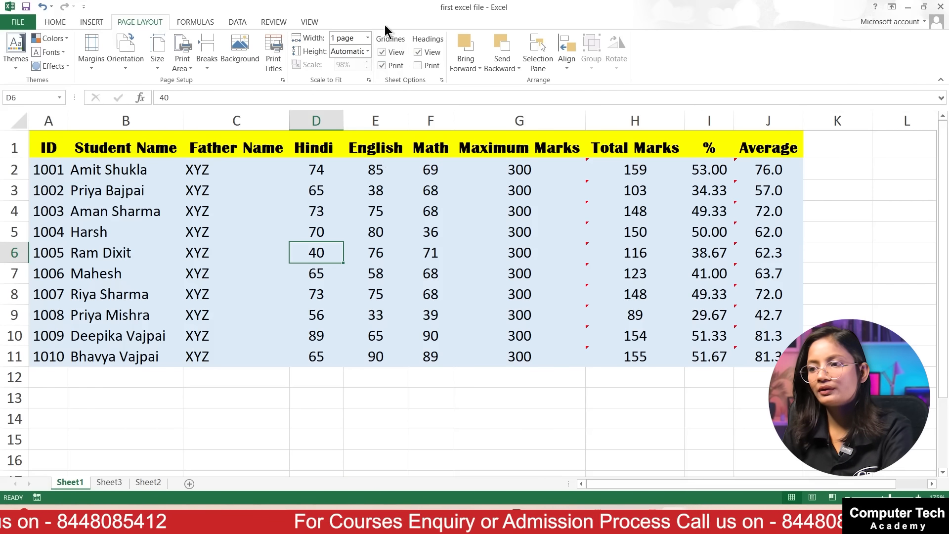
left_click(390, 245)
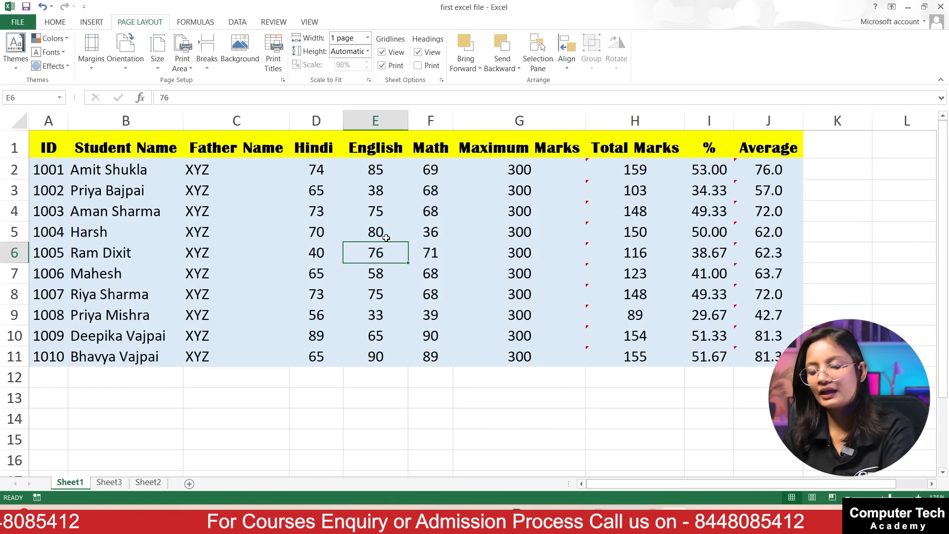
key("ctrl+p")
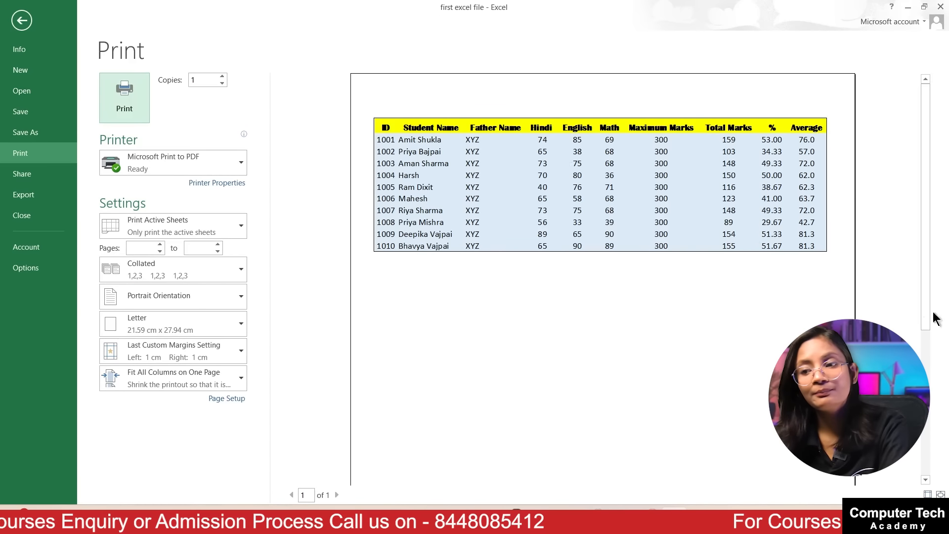
left_click(22, 21)
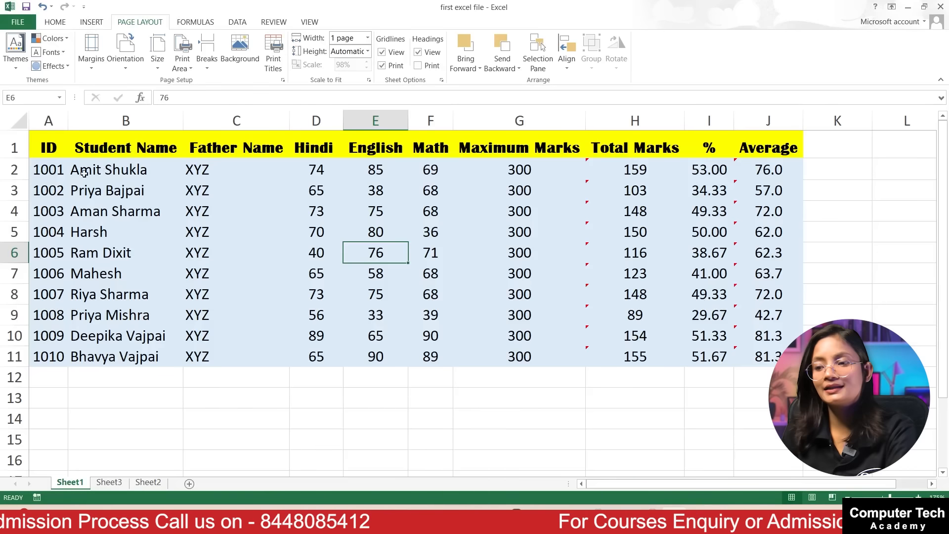
- Remove the fill colour from the student rows A2:J11 and check the gridlines in the print preview
left_click_drag(36, 169, 768, 356)
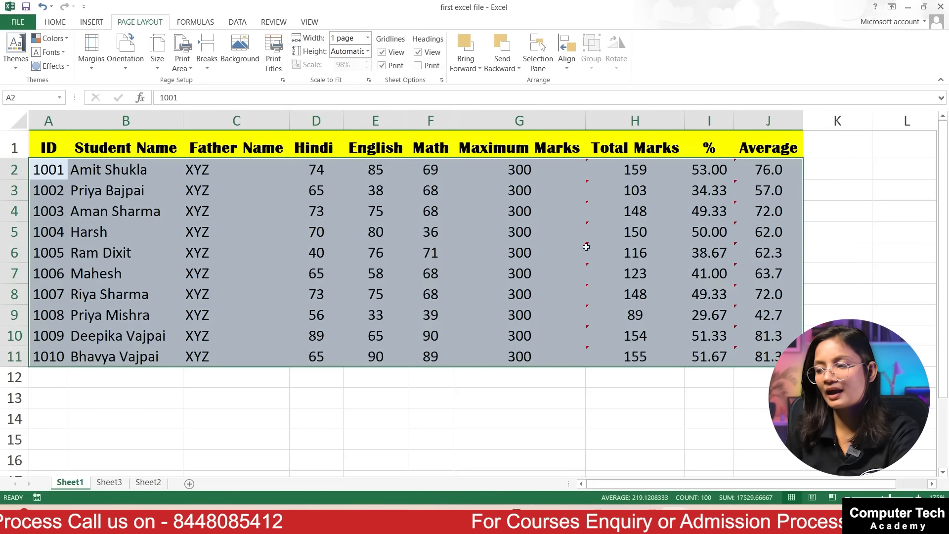
left_click(54, 22)
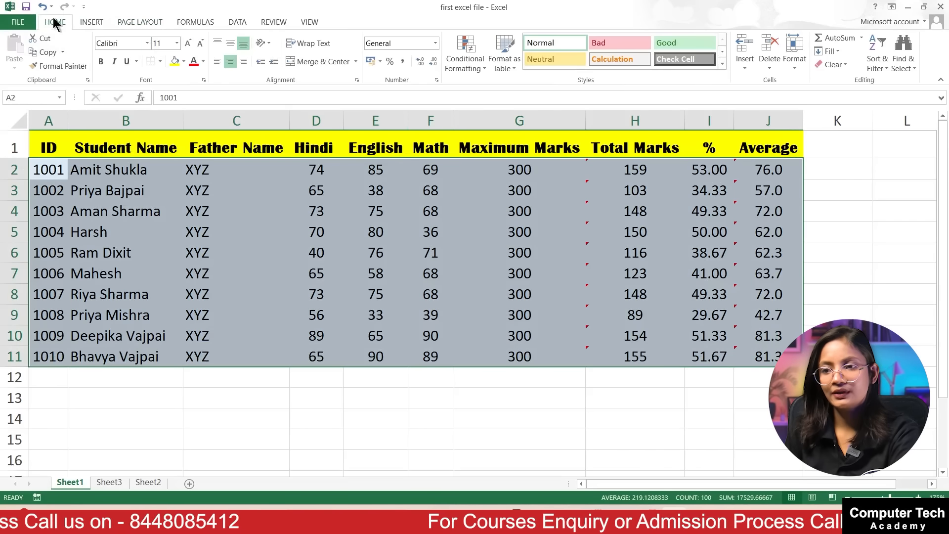
left_click(183, 62)
left_click(198, 167)
left_click(314, 265)
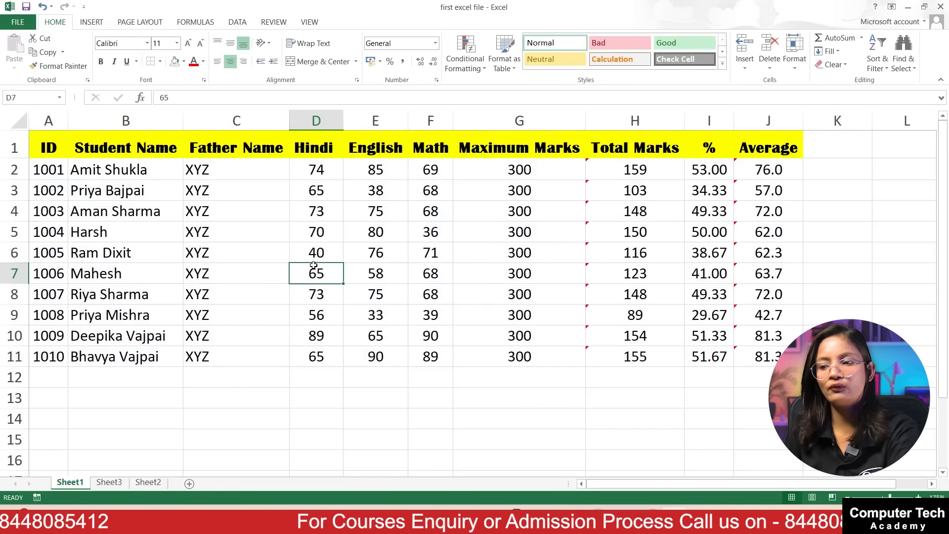
key("ctrl+p")
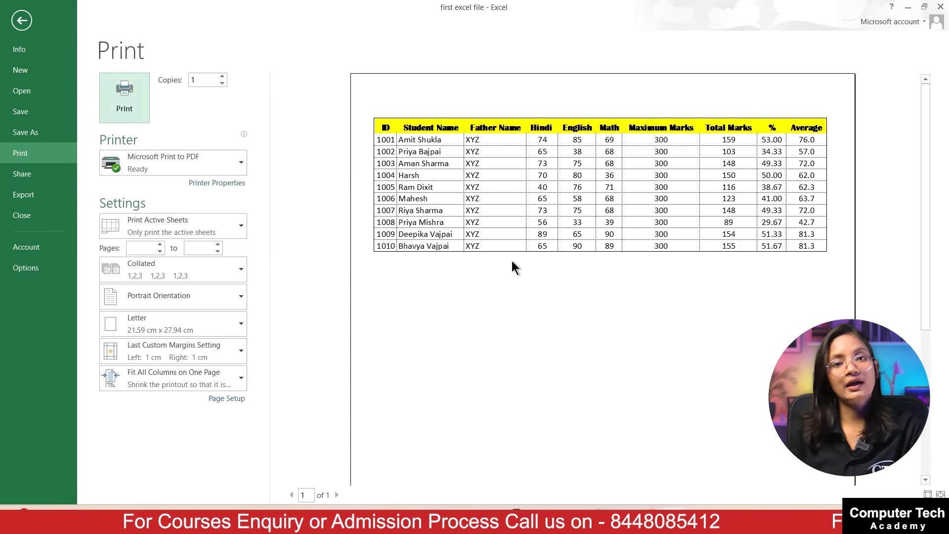
left_click(21, 20)
- Undo the fill and border removal on the marks table and turn off gridline printing
key("ctrl+z")
key("ctrl+z")
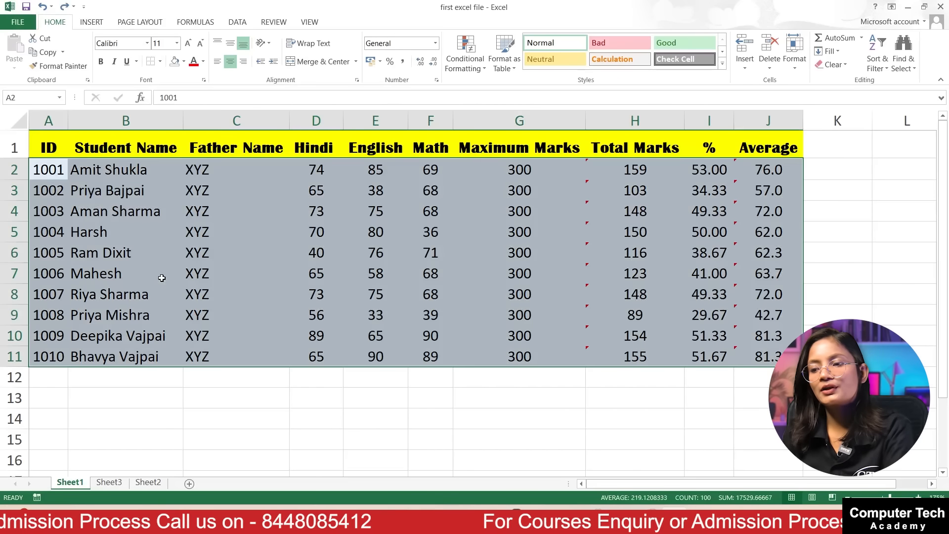
left_click(138, 21)
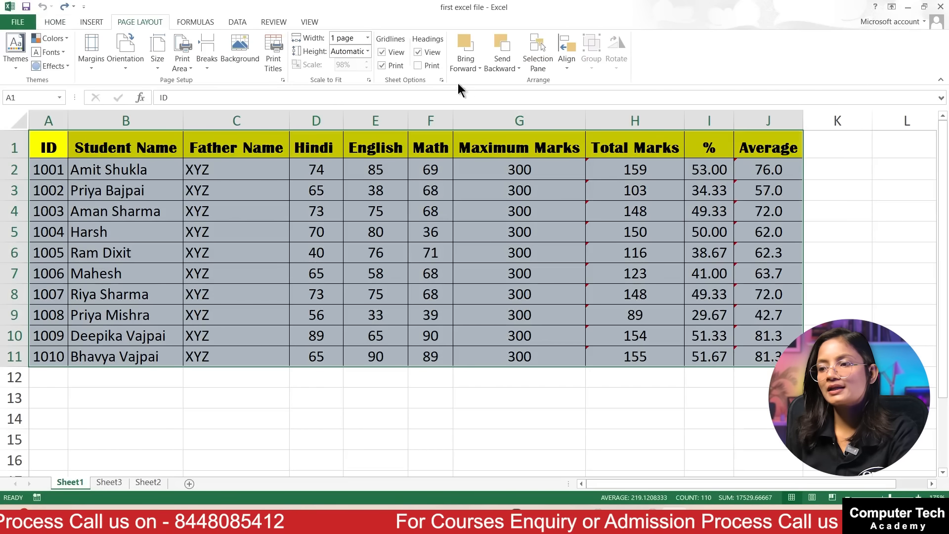
left_click(396, 64)
left_click(414, 249)
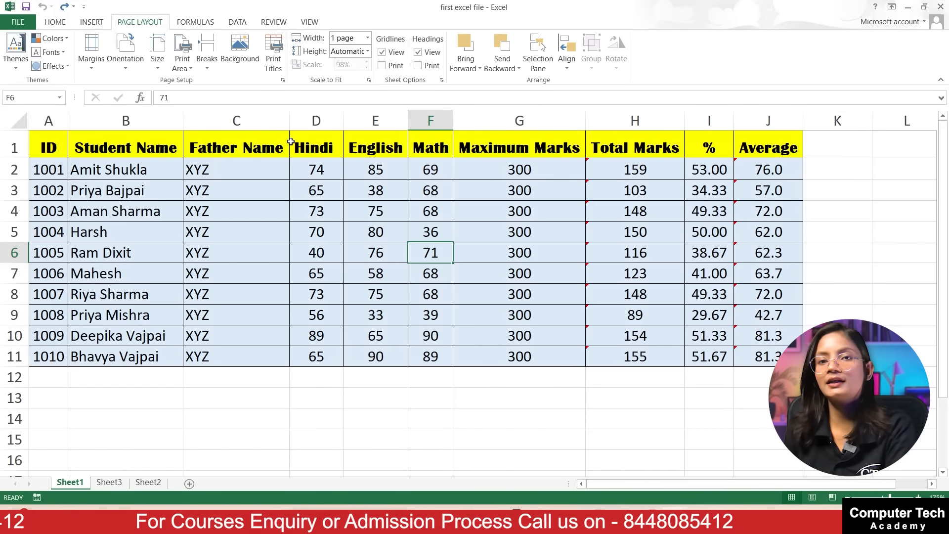
- Keep the row and column headings displayed, turn on heading printing and check it in the print preview
left_click(418, 51)
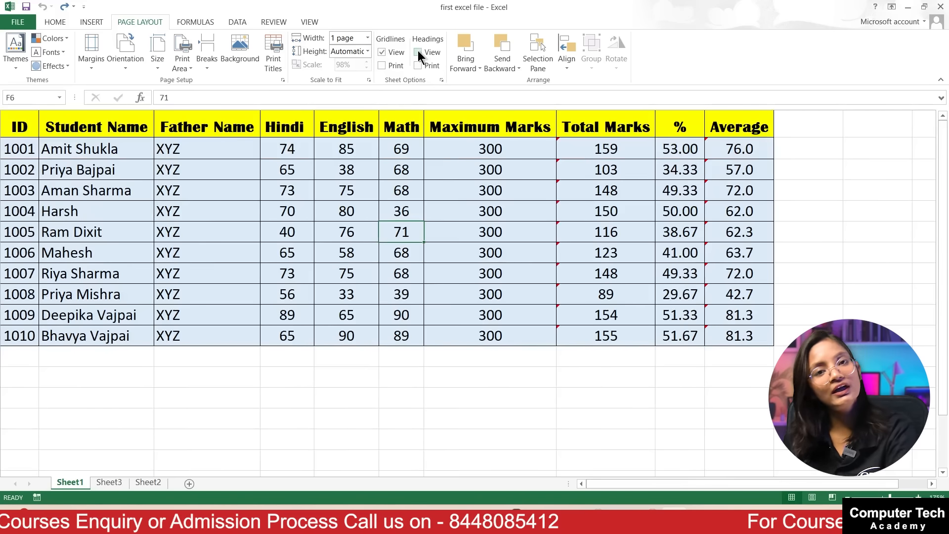
left_click(417, 52)
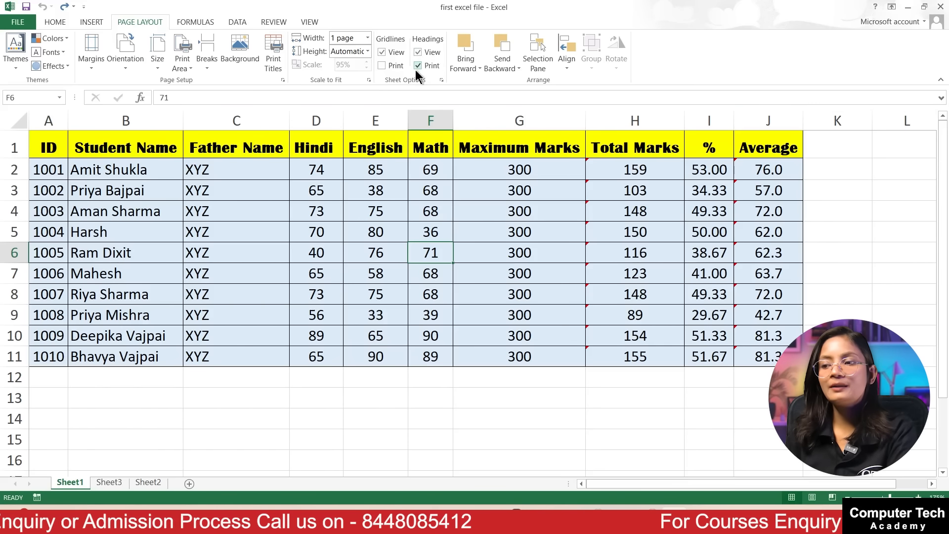
key("ctrl+p")
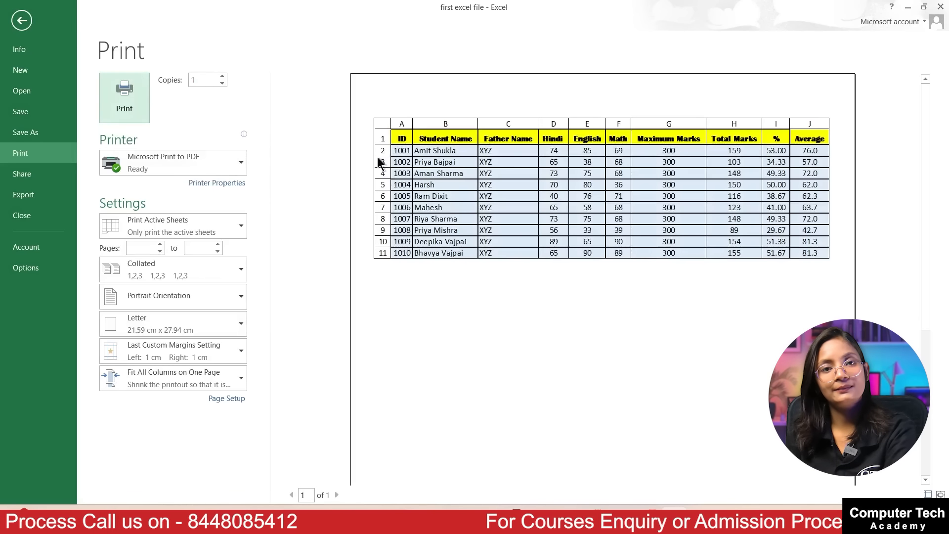
left_click(21, 19)
left_click(239, 186)
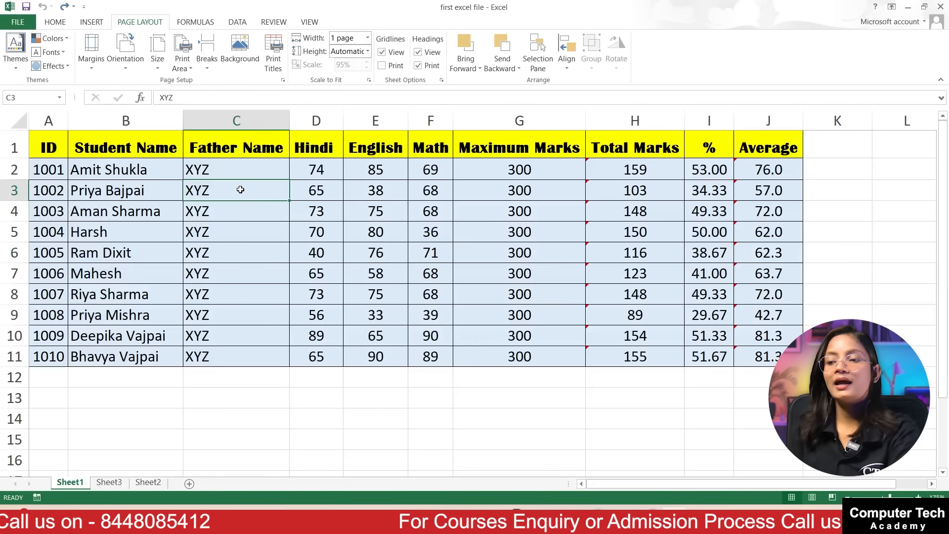
left_click(420, 295)
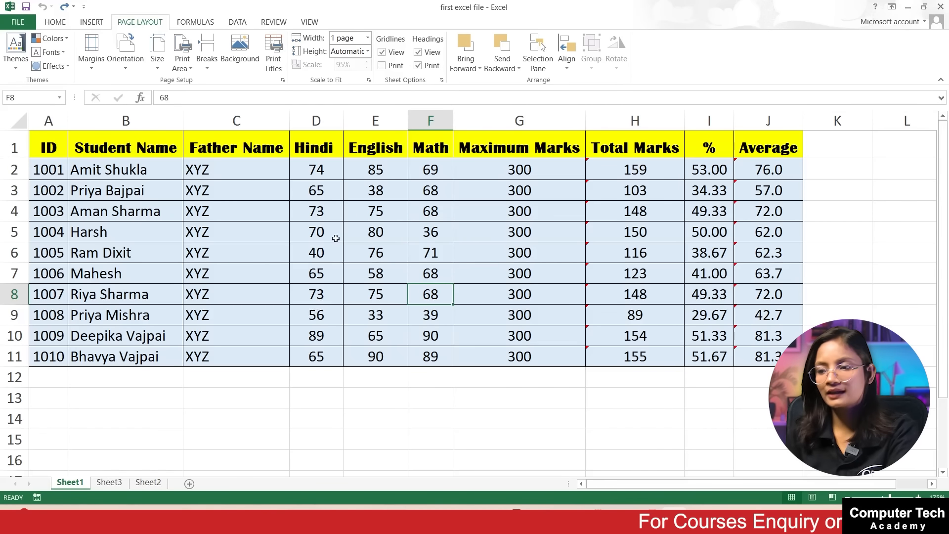
- Clear the marks in cells D3, E6, F9, D9, D6, F11 and F4
left_click(317, 191)
key("Delete")
left_click(365, 254)
key("Delete")
left_click(408, 315)
key("Delete")
left_click(331, 314)
key("Delete")
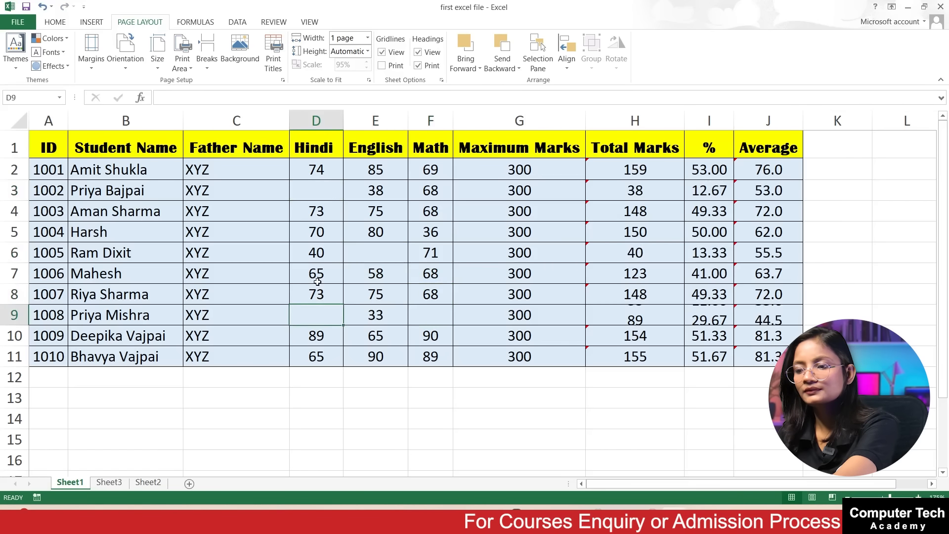
left_click(316, 253)
key("Delete")
left_click(424, 355)
key("Delete")
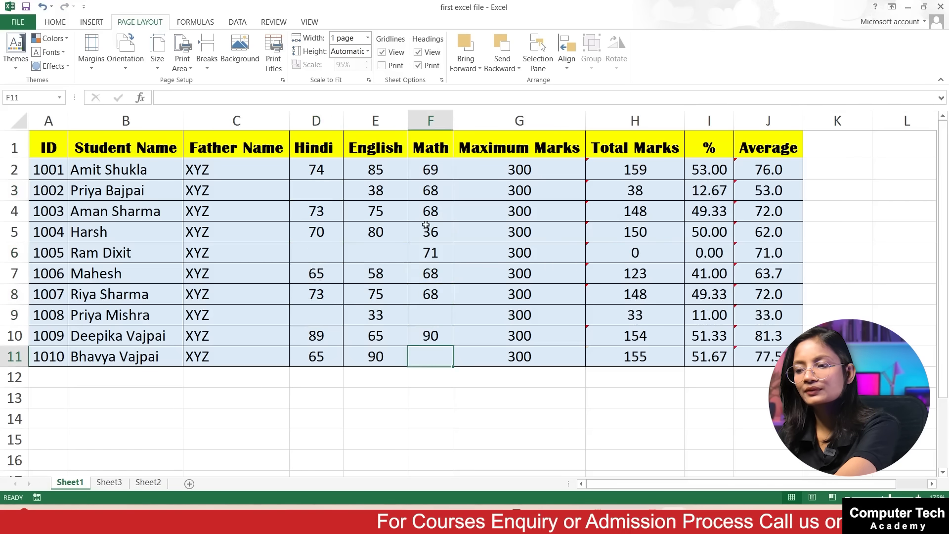
left_click(428, 207)
key("Delete")
left_click(432, 278)
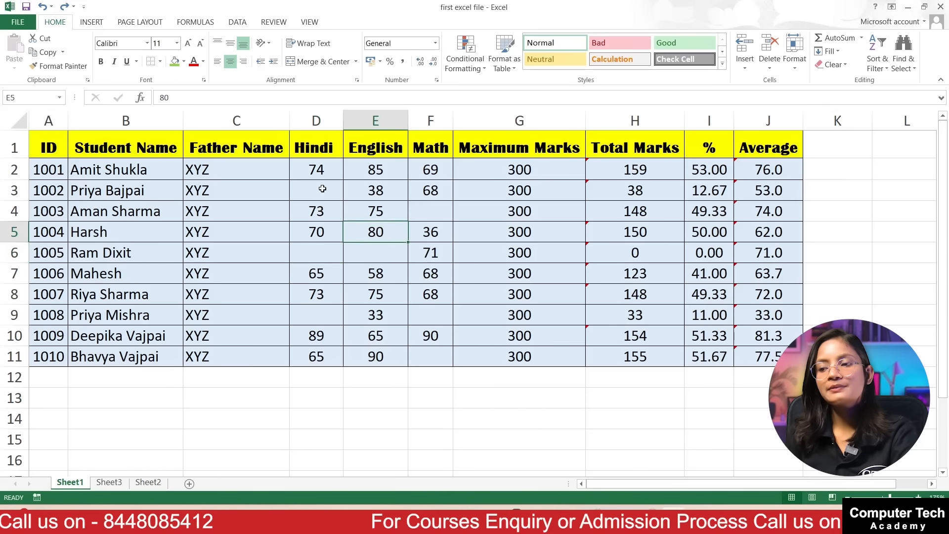
- Fill the blank marks cells D3, D6, D9, E6, F4, F9 and F11 at once with a bold red A
left_click(322, 188)
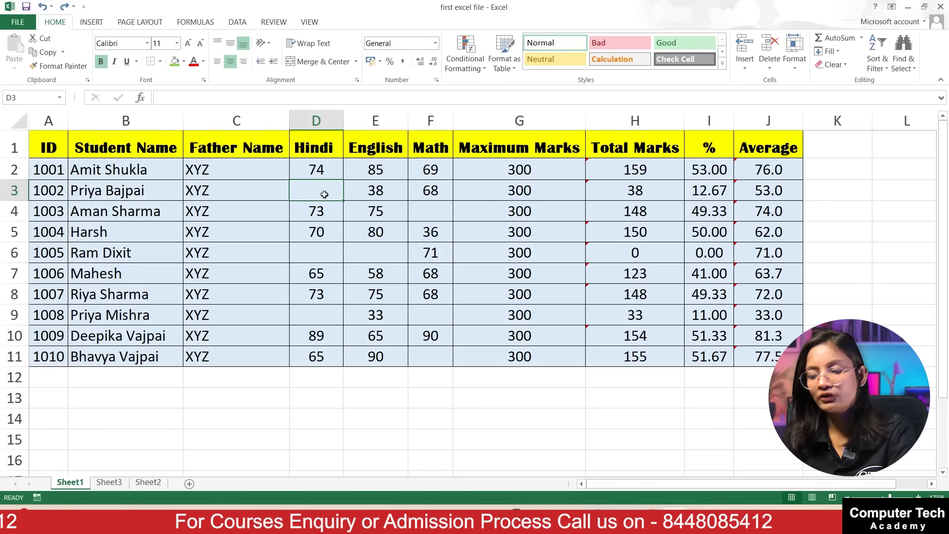
left_click(324, 252, "ctrl")
left_click(317, 317, "ctrl")
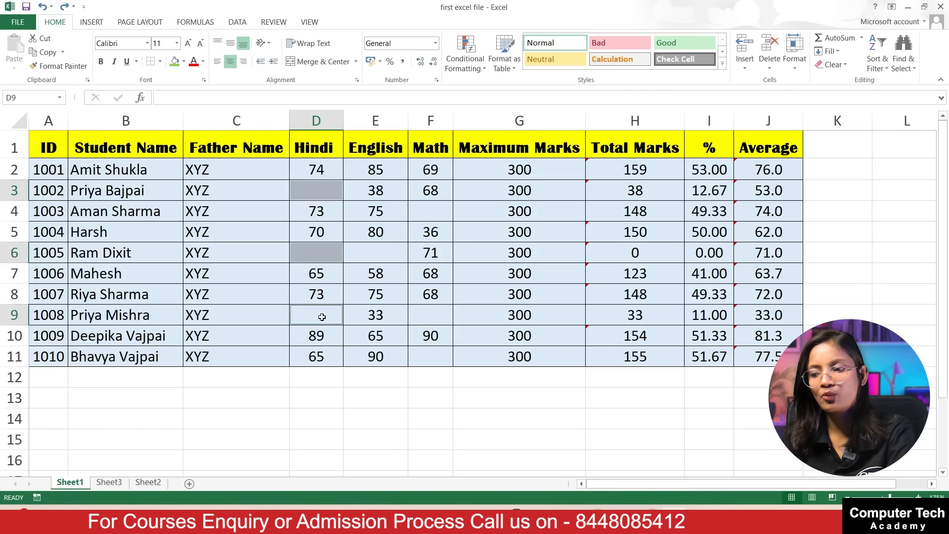
left_click(365, 248, "ctrl")
left_click(441, 207, "ctrl")
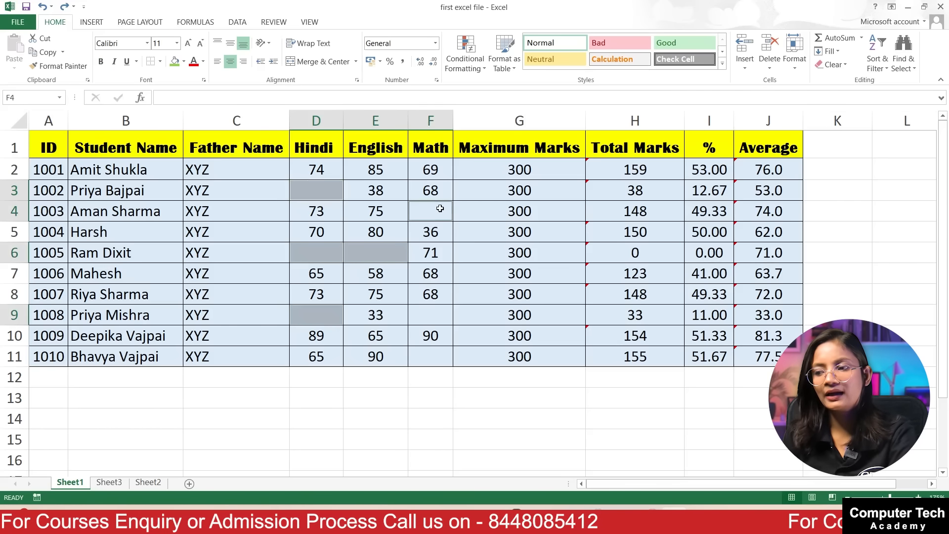
left_click(434, 314, "ctrl")
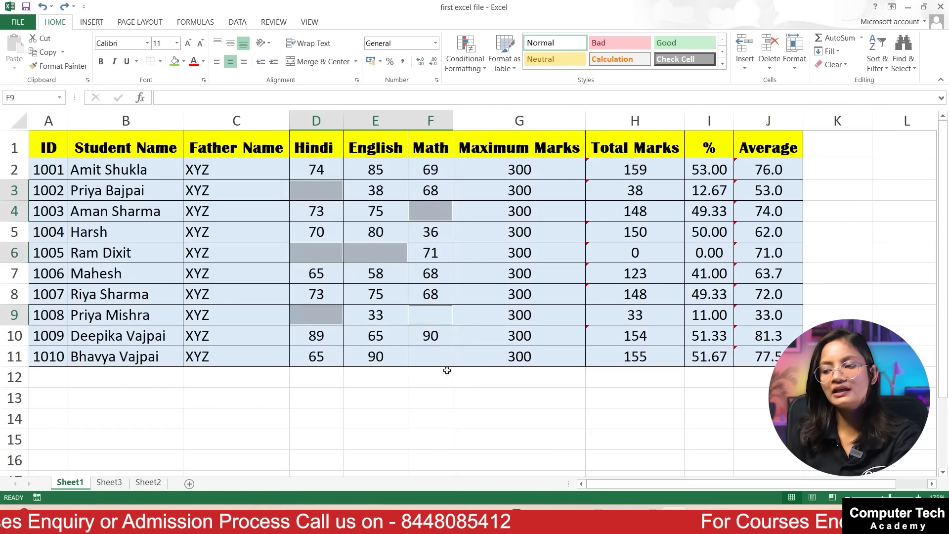
left_click(429, 356, "ctrl")
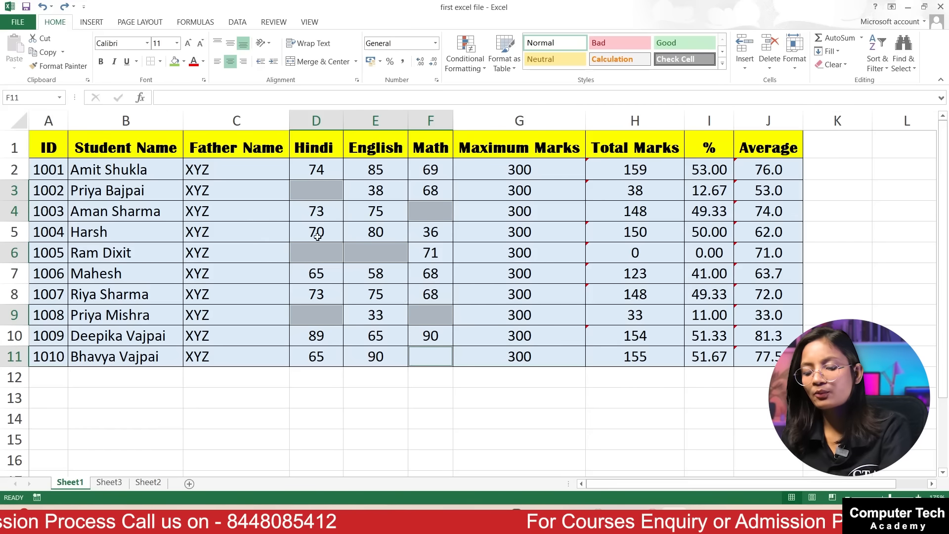
type("A")
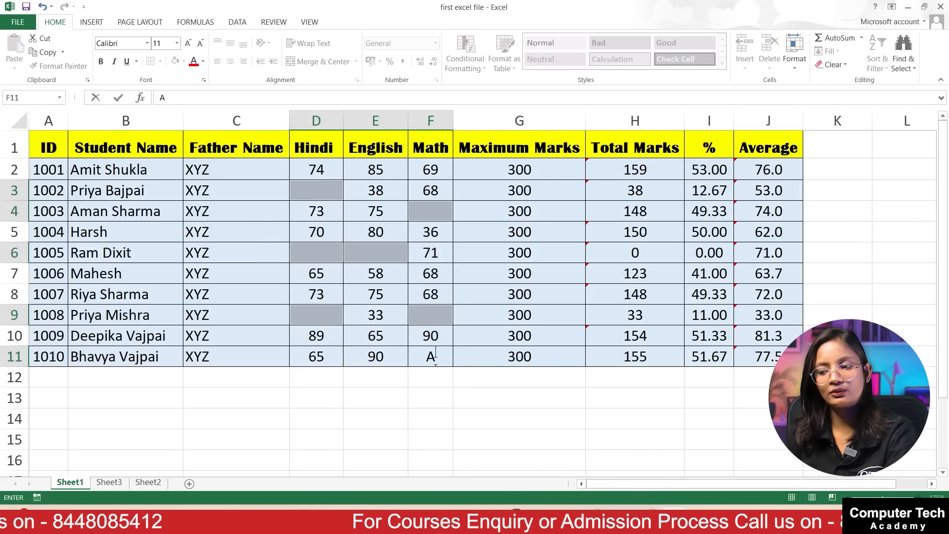
left_click_drag(436, 359, 429, 357)
left_click(193, 61)
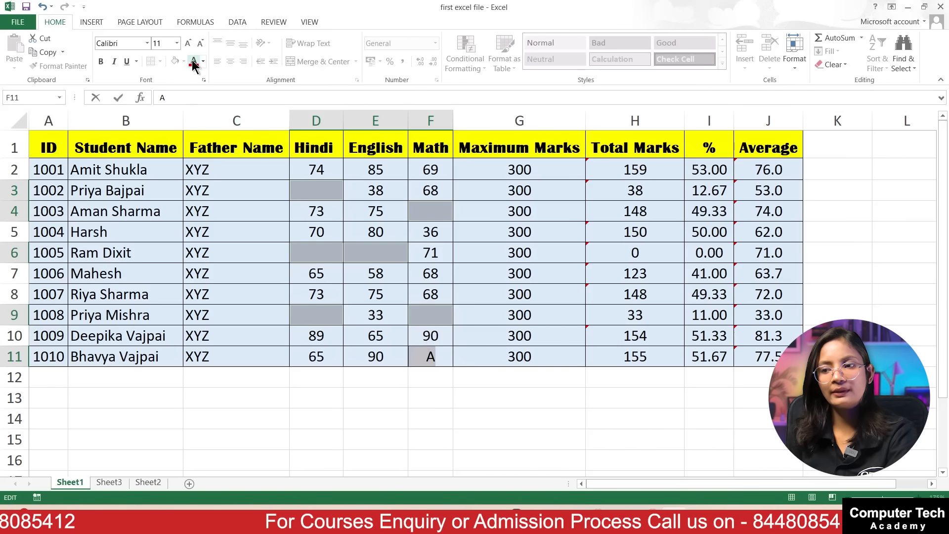
left_click(102, 62)
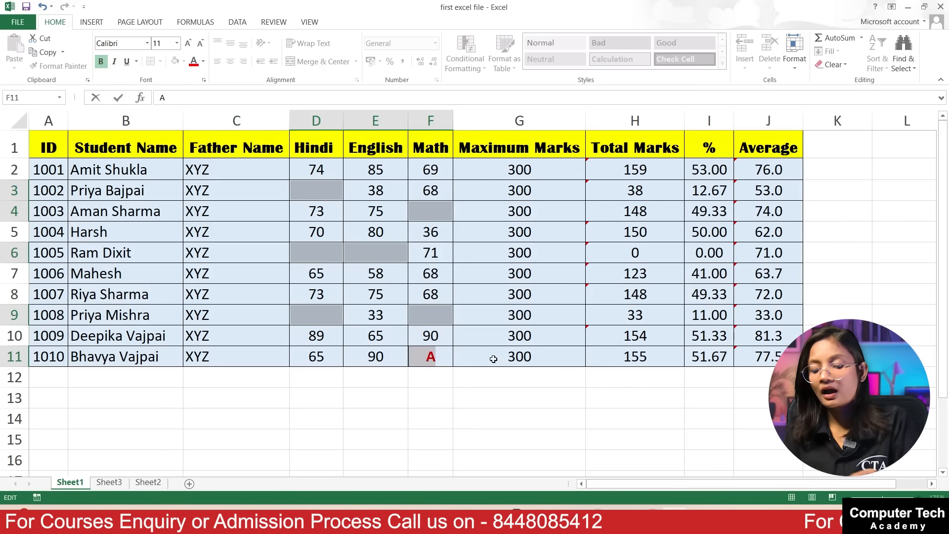
key("ctrl+Return")
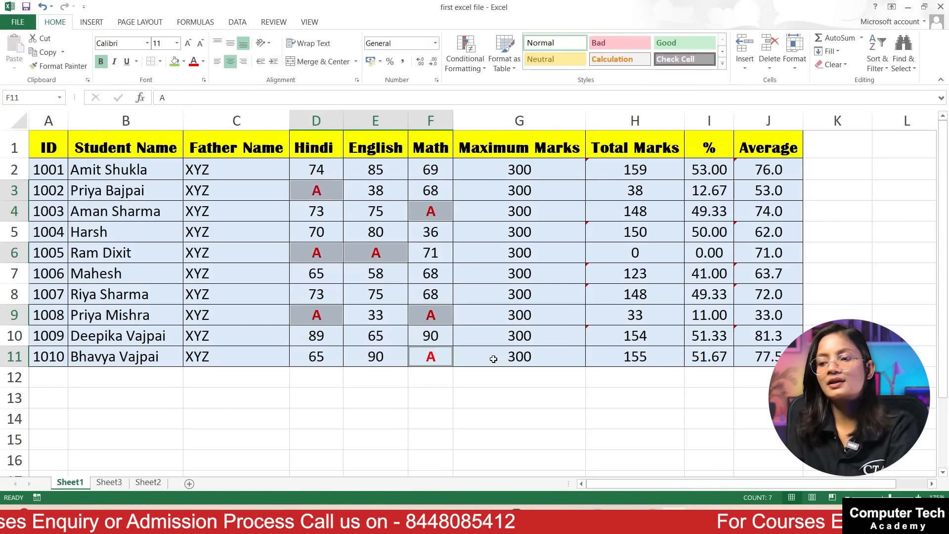
left_click(383, 408)
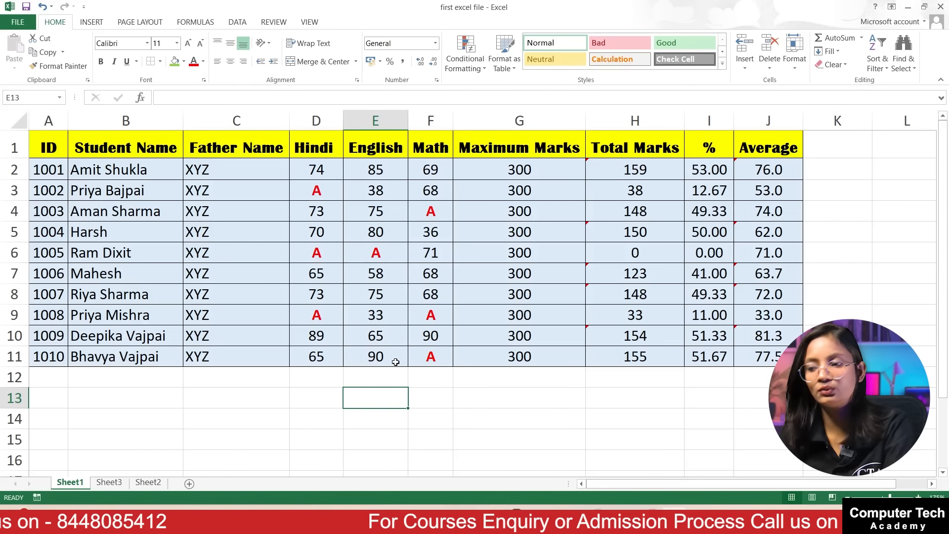
- Copy the marks table A1:J11, including its header row
left_click(357, 244)
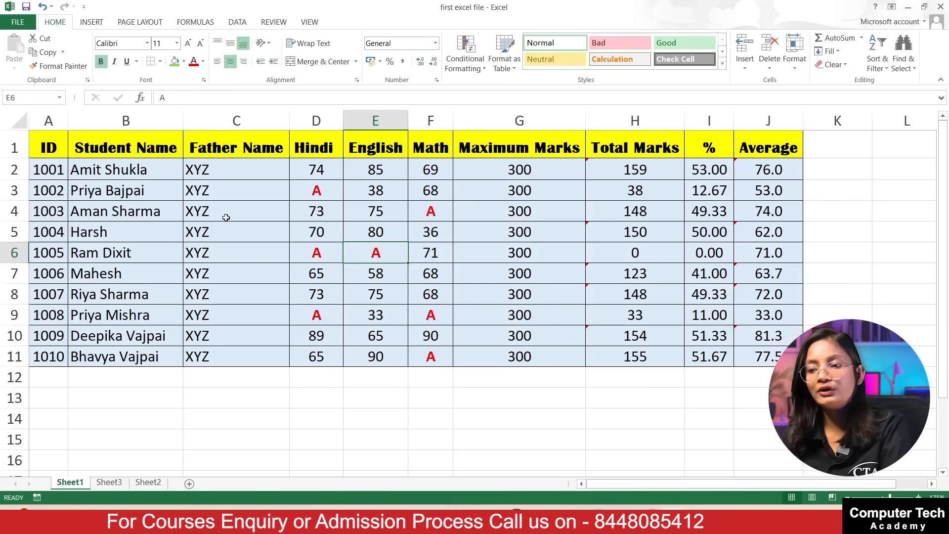
left_click_drag(55, 138, 759, 349)
key("ctrl+c")
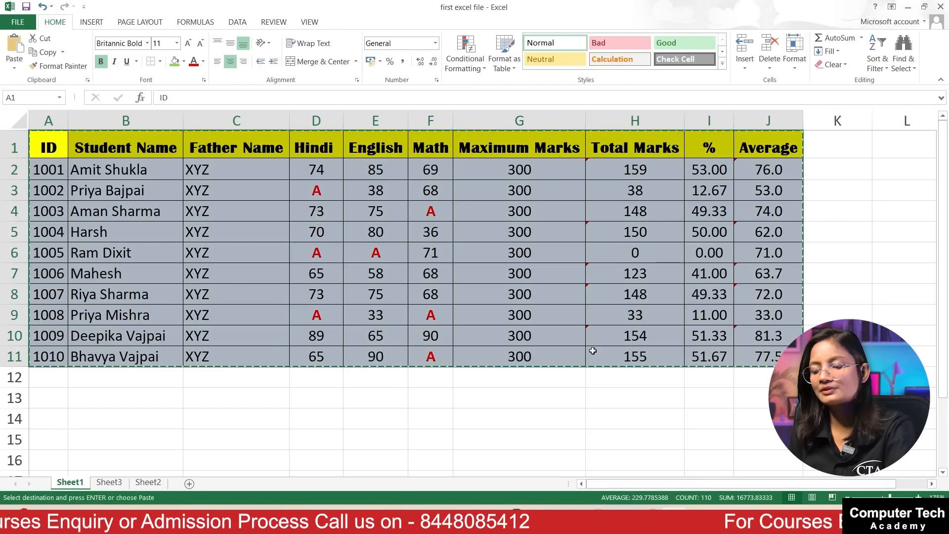
- Try an ordinary paste of the copied table at A13 and undo it
left_click(58, 399)
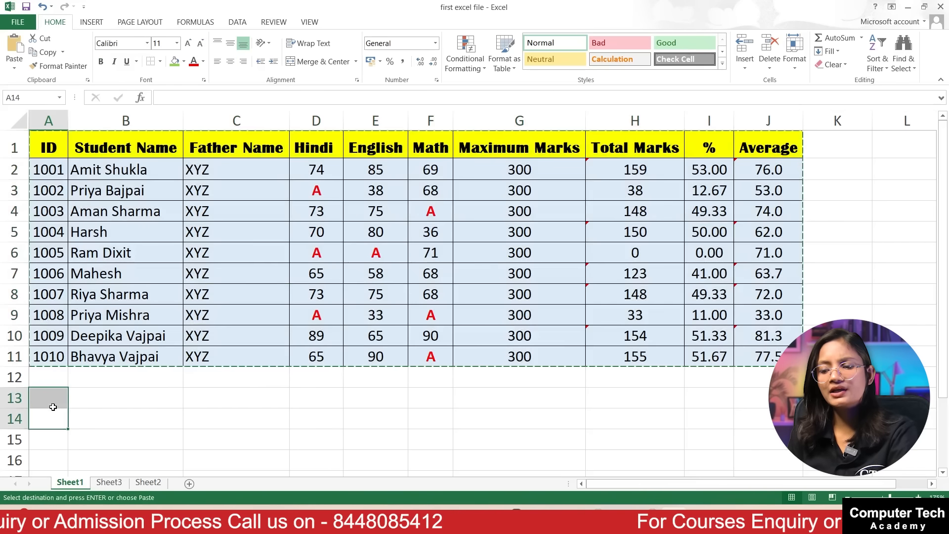
key("ctrl+v")
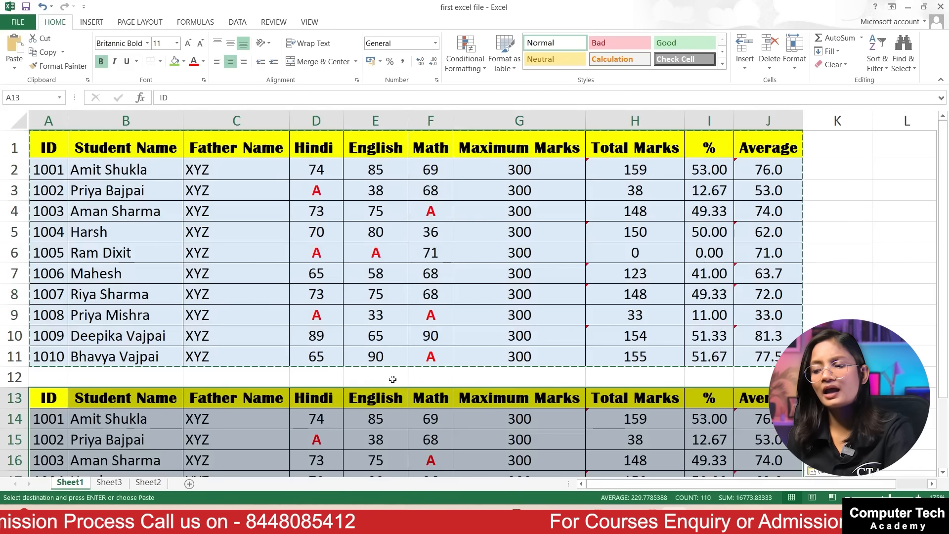
scroll(390, 377, "down", 2)
key("ctrl+z")
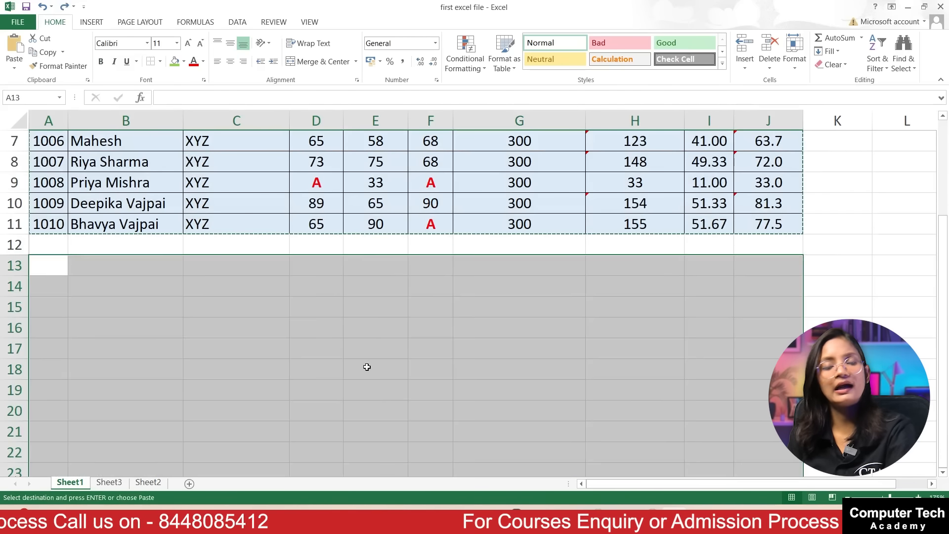
- Paste only the values of the copied marks table at A13 using Paste Special
scroll(365, 366, "up", 2)
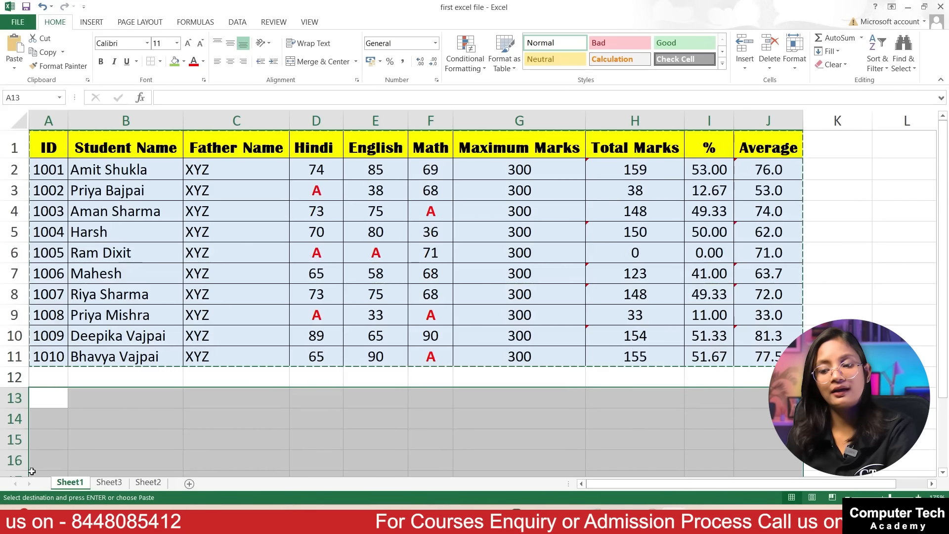
left_click(49, 400)
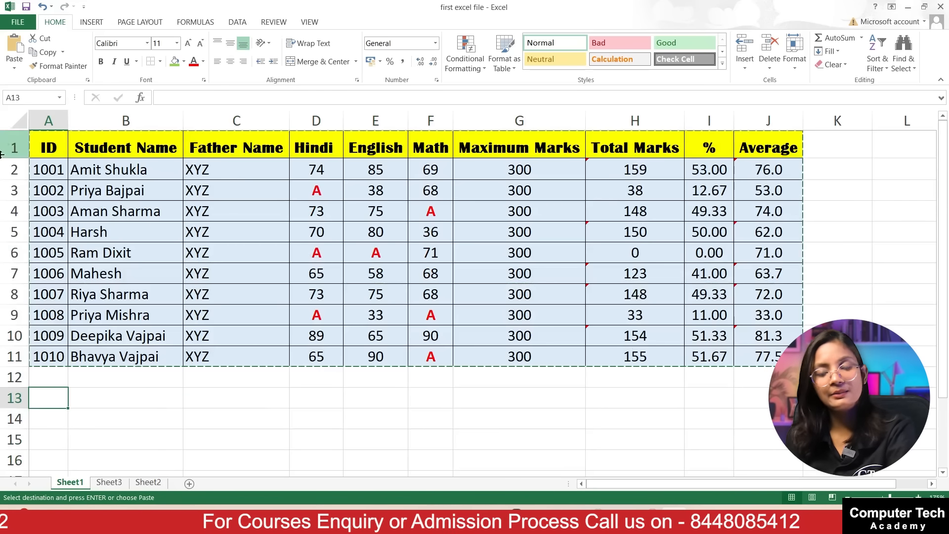
left_click(15, 67)
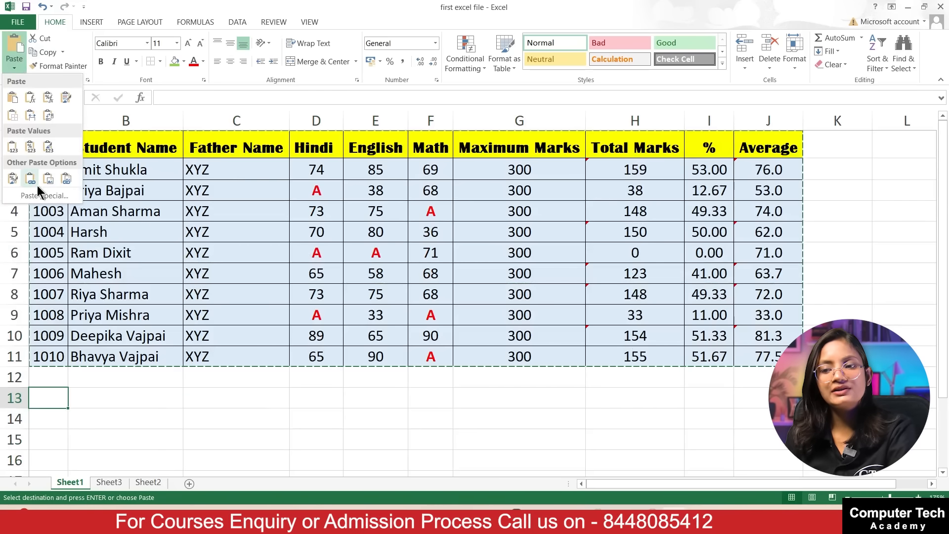
left_click(31, 397)
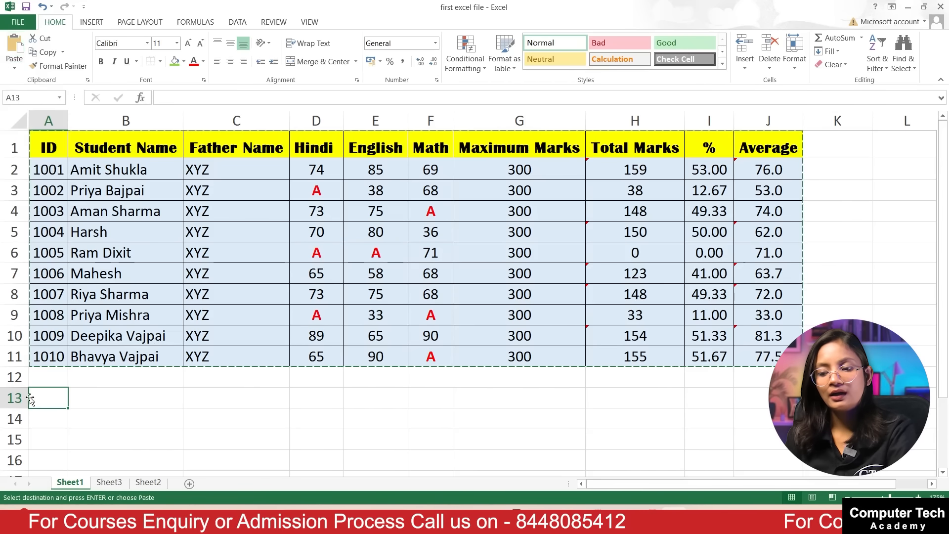
key("ctrl+alt+v")
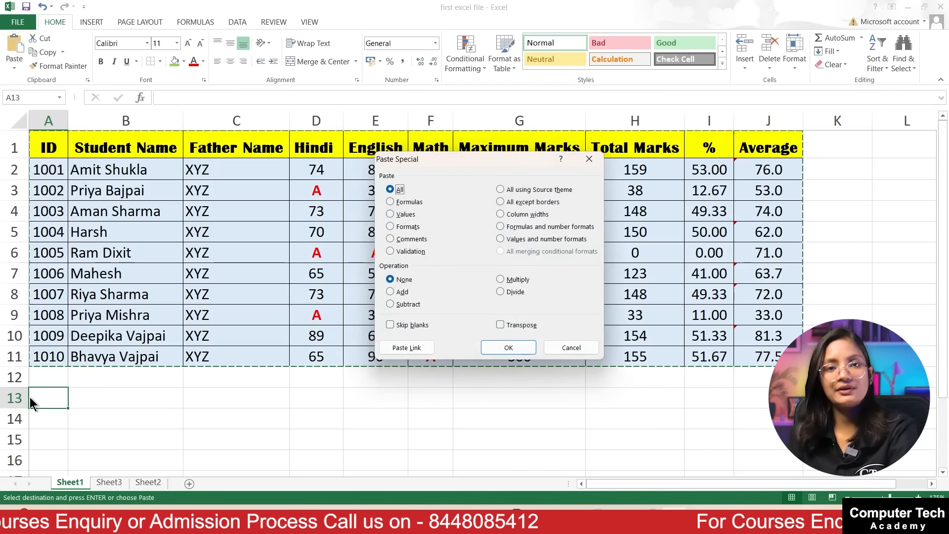
left_click(391, 213)
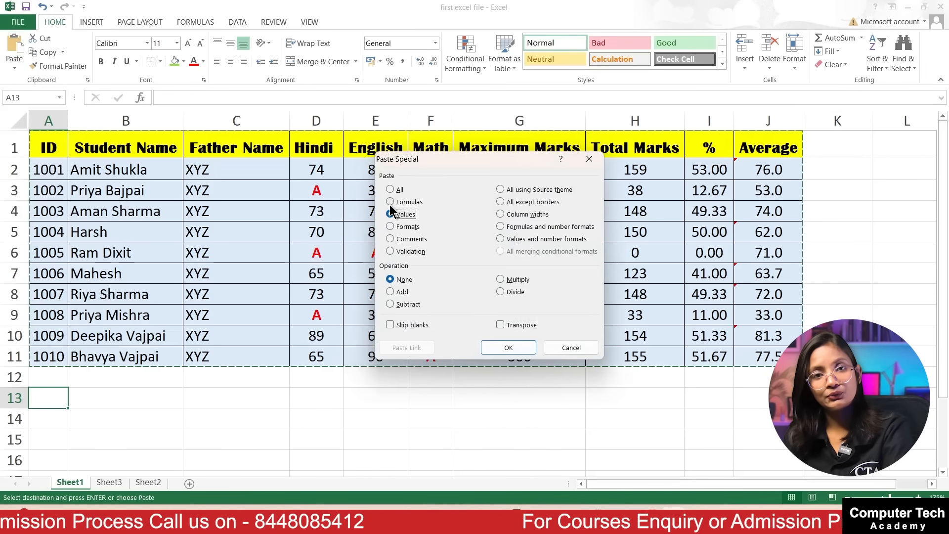
left_click(511, 347)
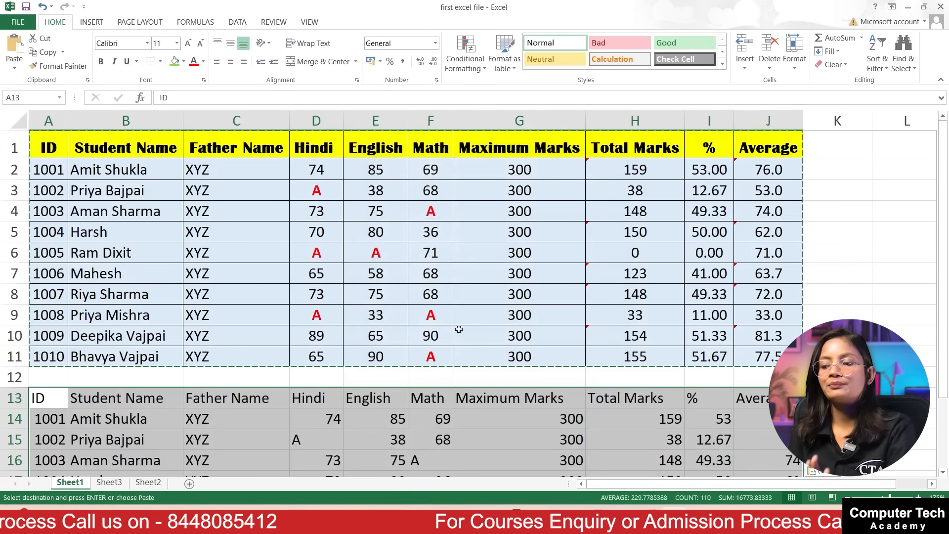
scroll(455, 328, "down", 3)
scroll(431, 302, "up", 1)
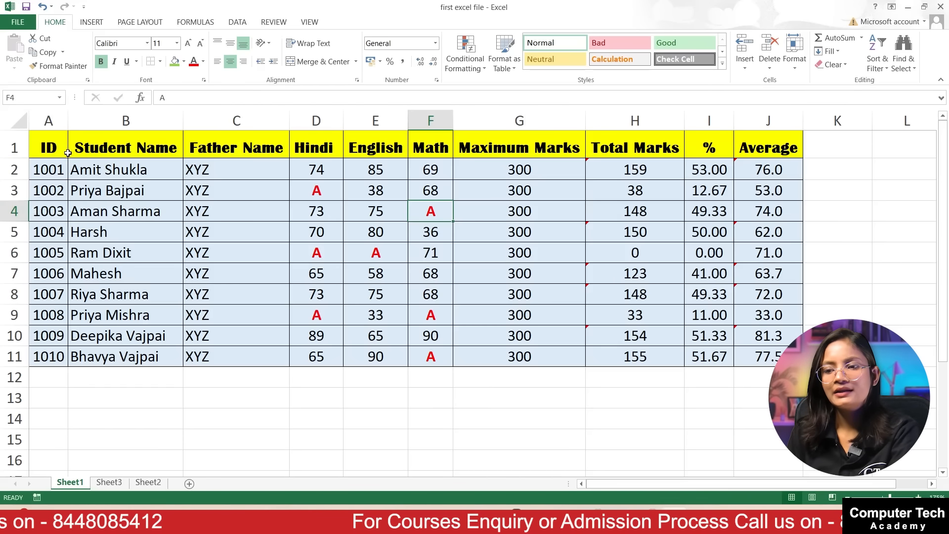
- Copy the header cells A1:D1, from ID to Hindi, and paste them at A1 of a new sheet
left_click_drag(46, 147, 334, 148)
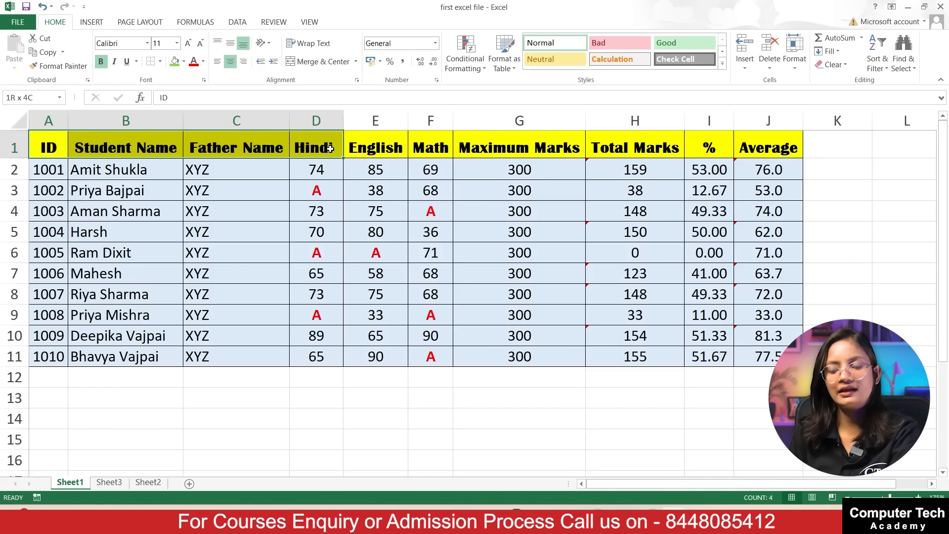
key("ctrl+c")
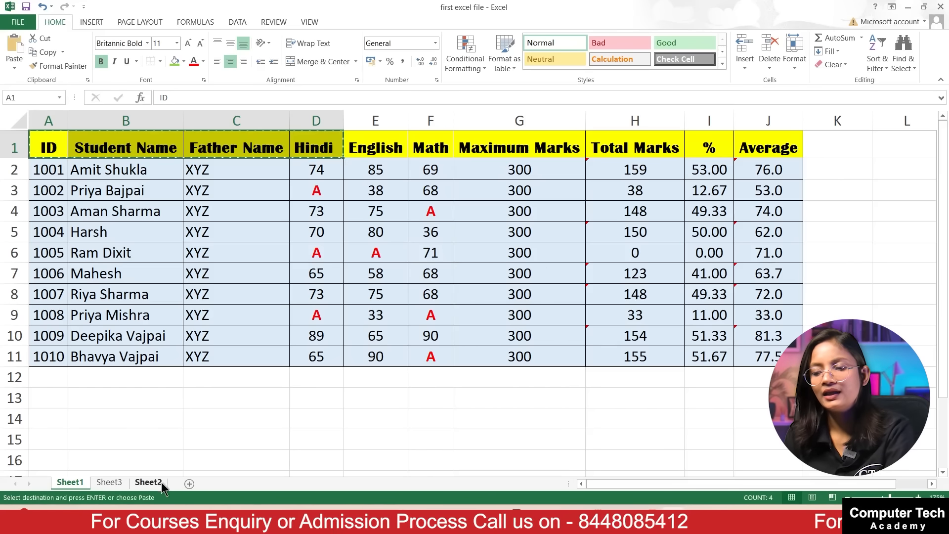
left_click(188, 484)
scroll(153, 299, "up", 6, "ctrl")
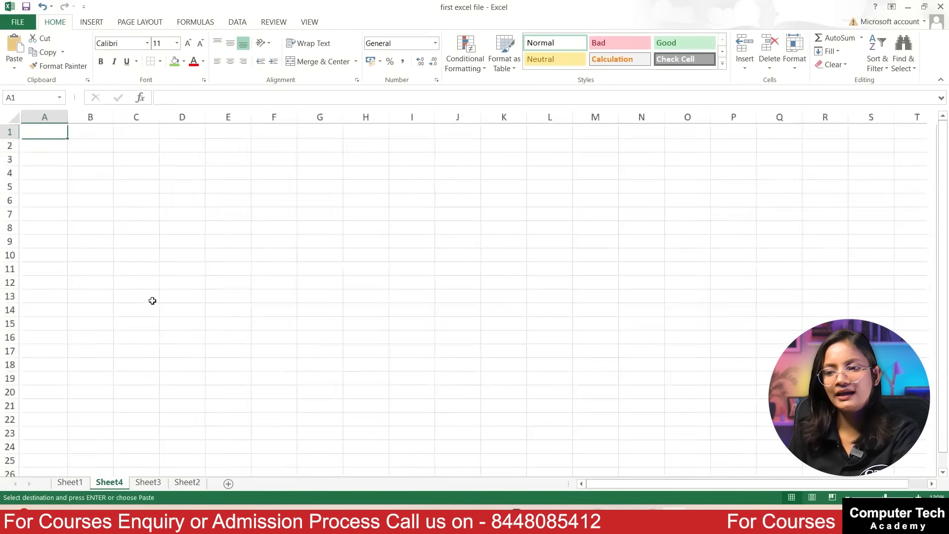
key("ctrl+v")
left_click(263, 214)
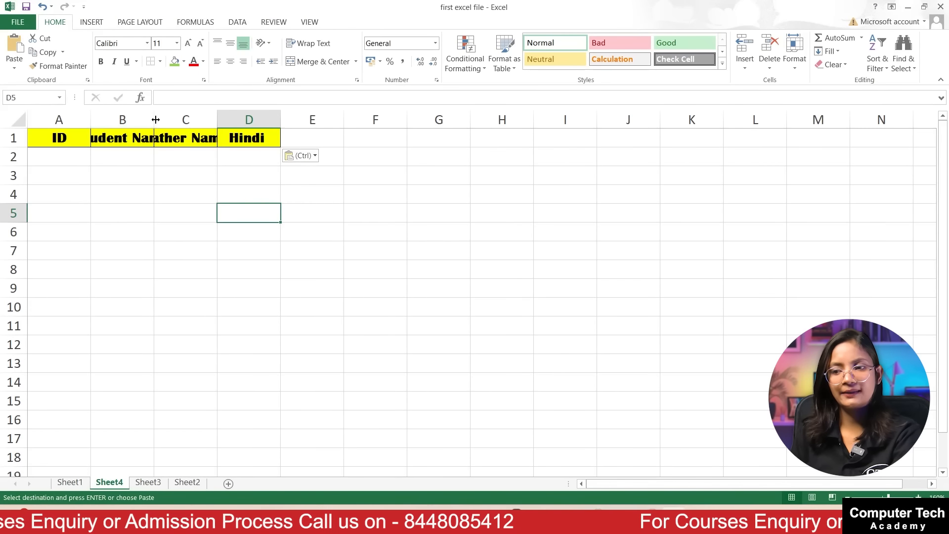
- AutoFit the widths of columns B to D to their headers
double_click(154, 119)
left_click_drag(127, 120, 291, 121)
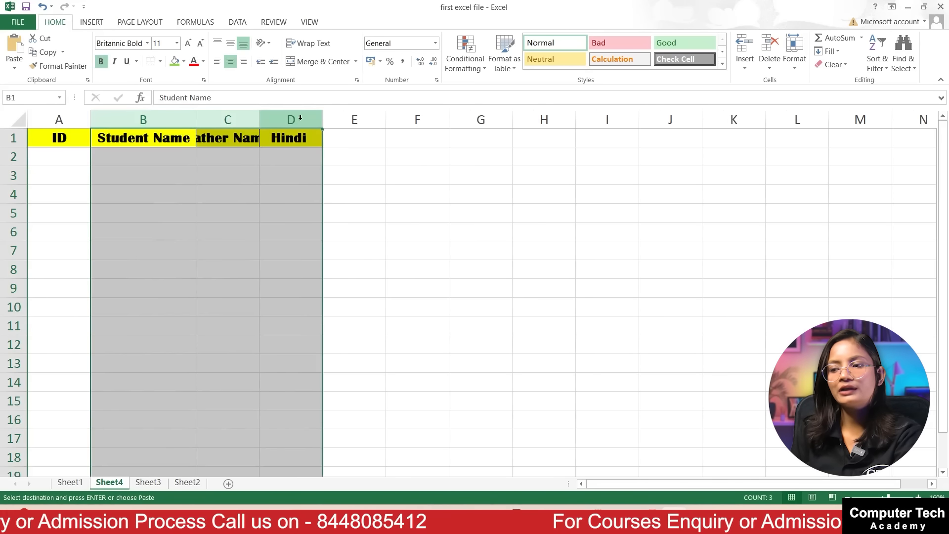
double_click(323, 118)
left_click(318, 211)
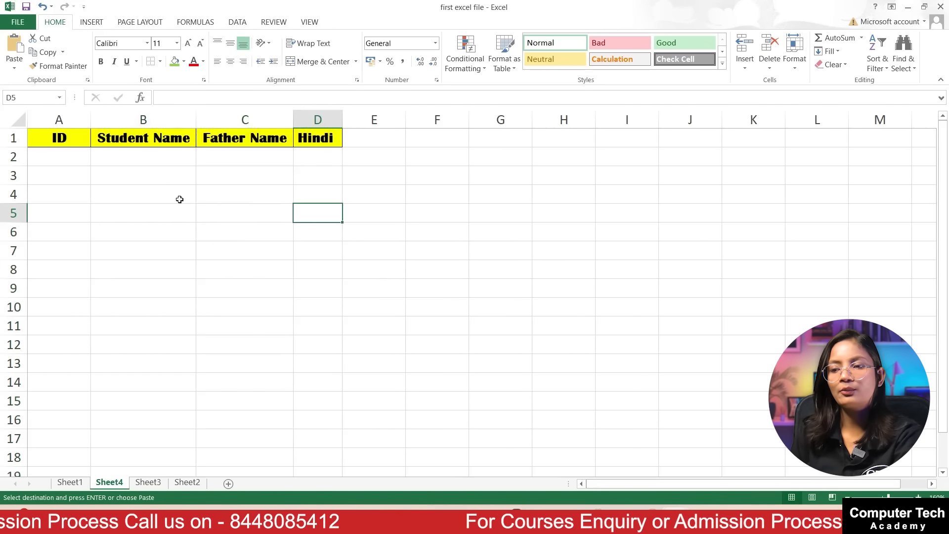
- Fill row 2 with the first student's ID and name, father name XXXX and Hindi marks 65
scroll(180, 199, "up", 3)
left_click(74, 166)
type("1001")
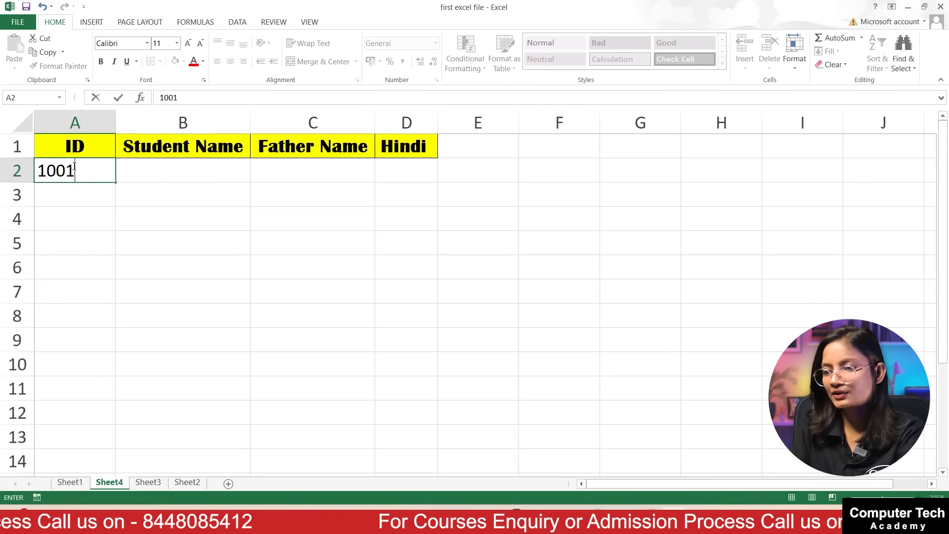
key("Tab")
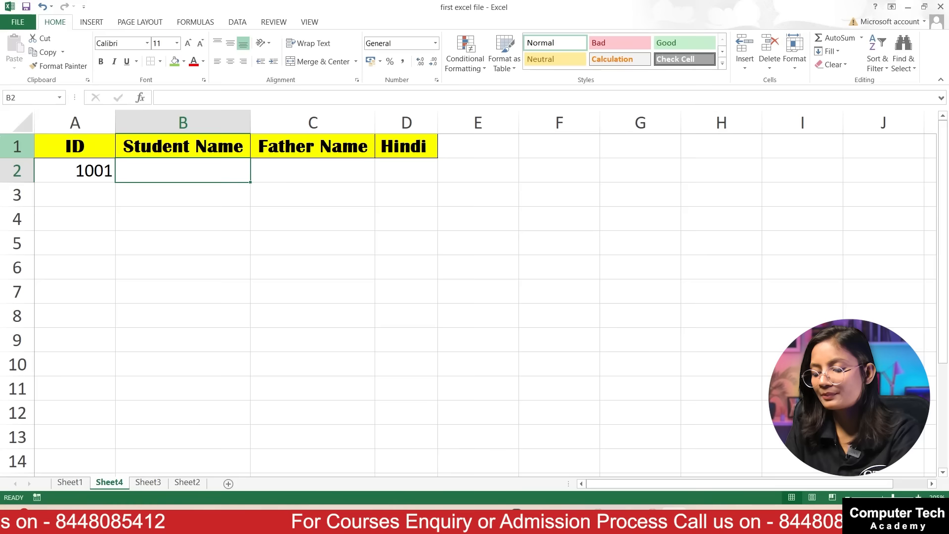
type("Riya")
key("Tab")
type("XXXX")
key("Tab")
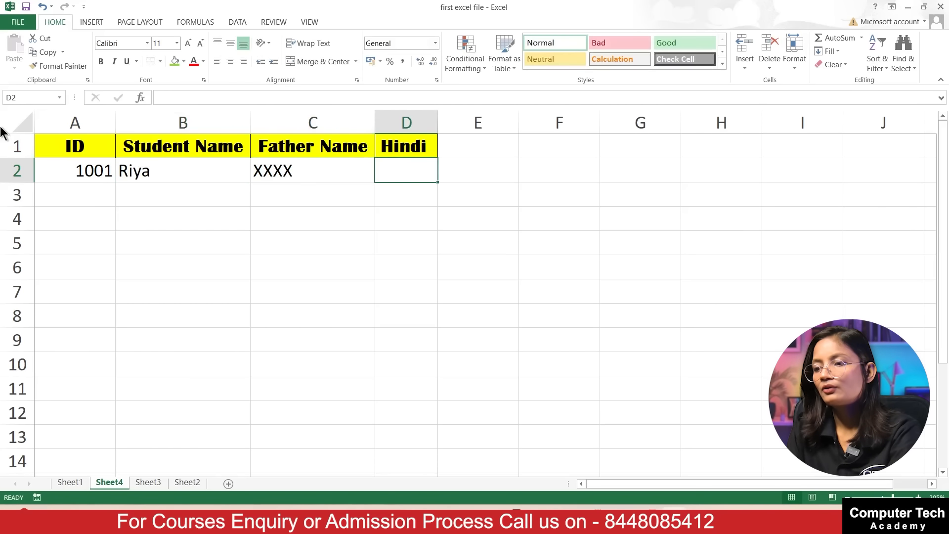
key("Tab")
type("5")
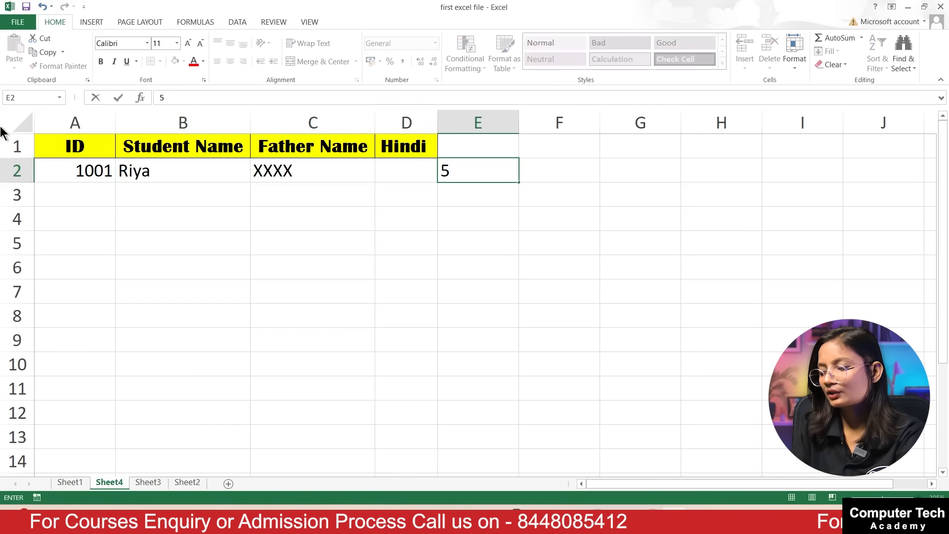
key("Left")
type("65")
key("Return")
- Fill row 3 with the second student's ID and name, father name www and Hindi marks 65
key("Left")
key("Left")
key("Left")
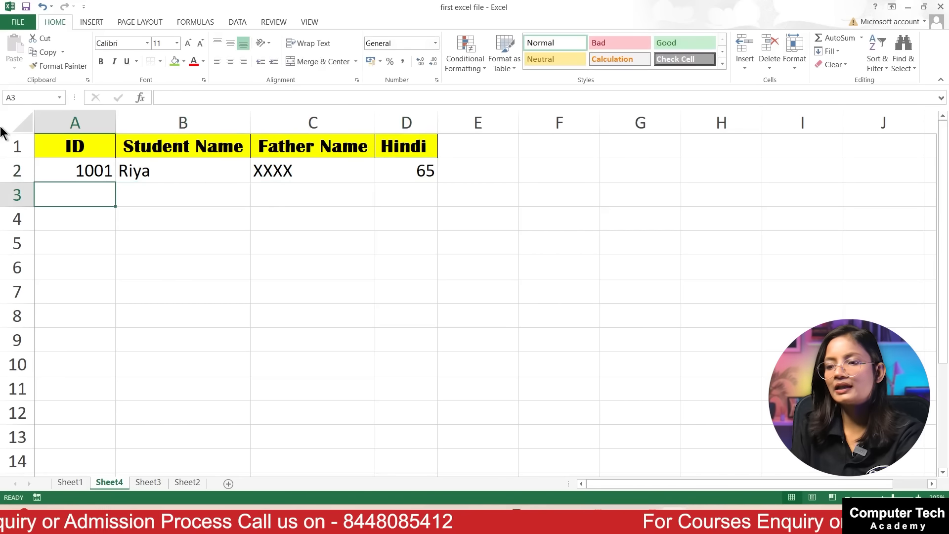
type("1002")
key("Tab")
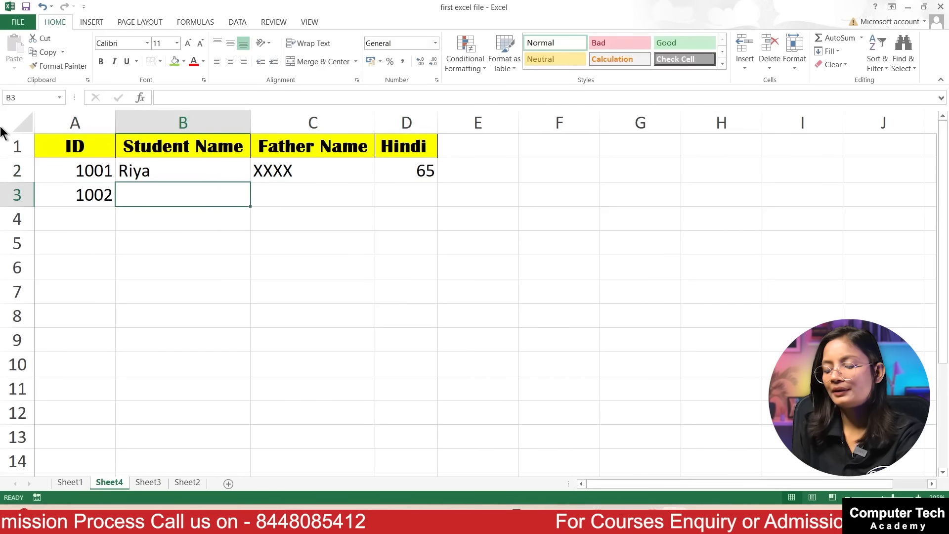
type("Manu")
key("Tab")
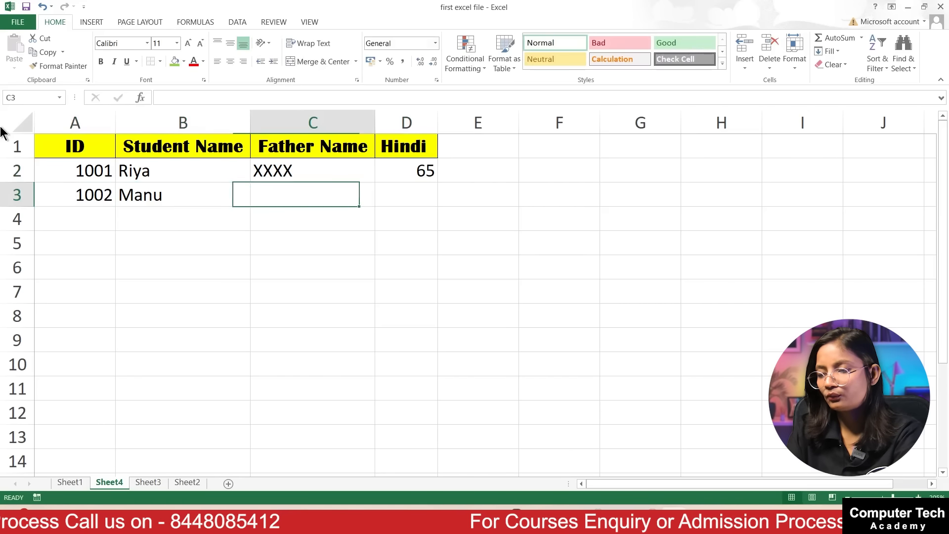
type("545")
key("BackSpace")
key("BackSpace")
key("BackSpace")
type("ww")
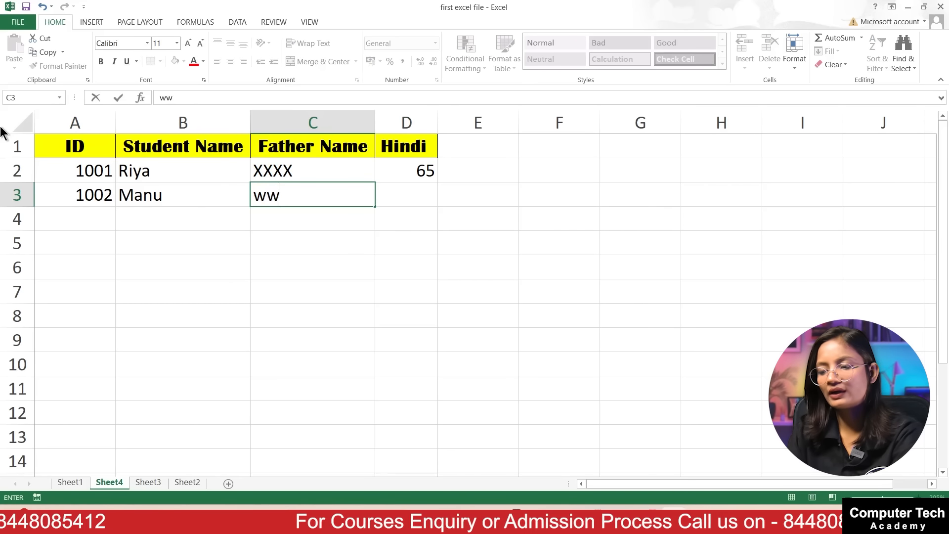
type("w")
key("Tab")
type("65")
key("Return")
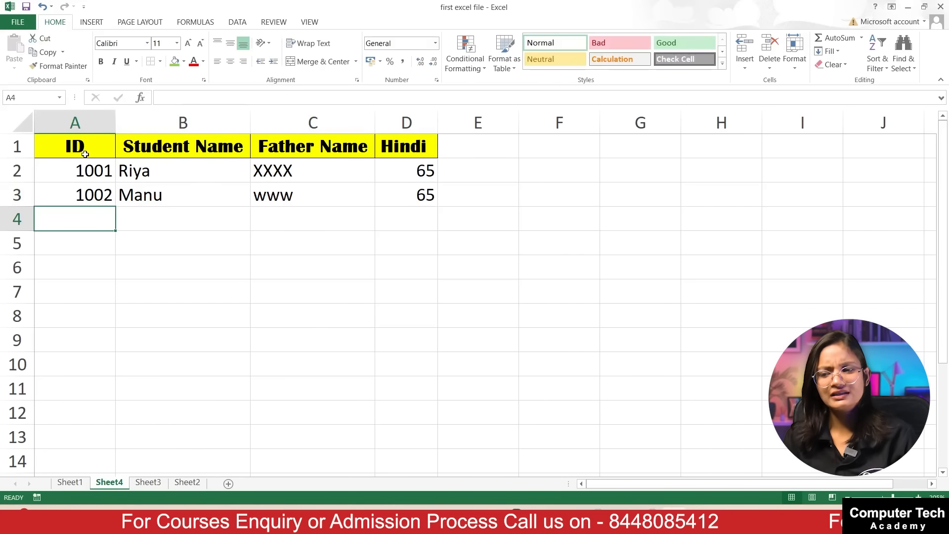
- Apply all borders and a light blue fill to the two student records in A2:D3
left_click(178, 195)
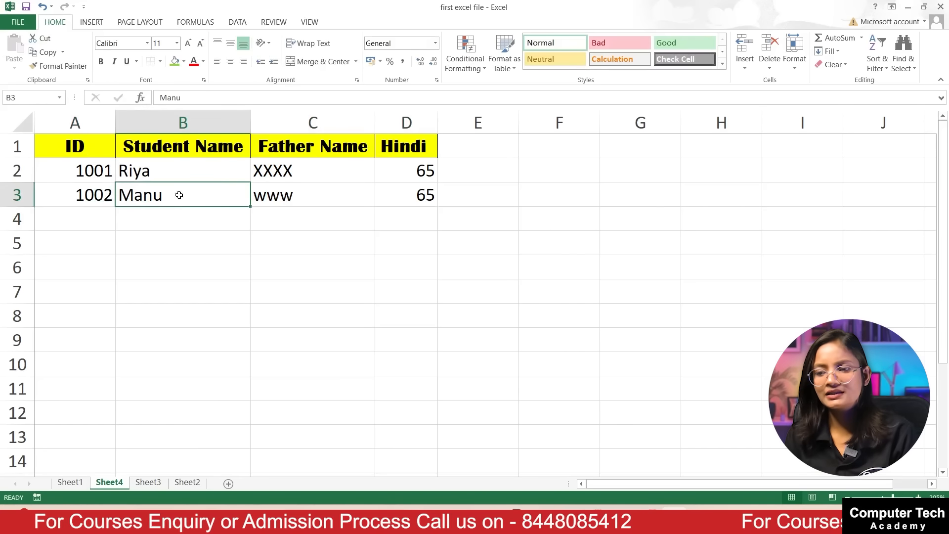
left_click_drag(84, 168, 420, 193)
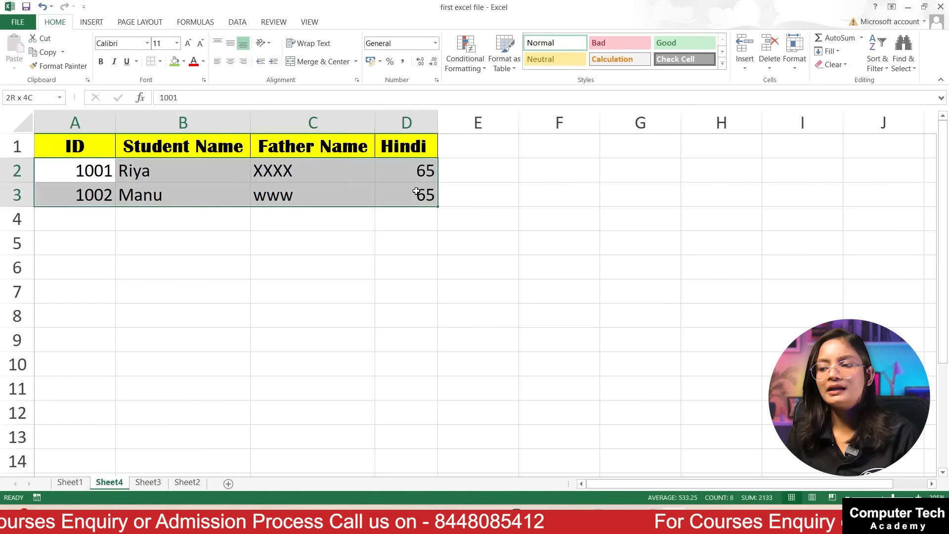
left_click(161, 61)
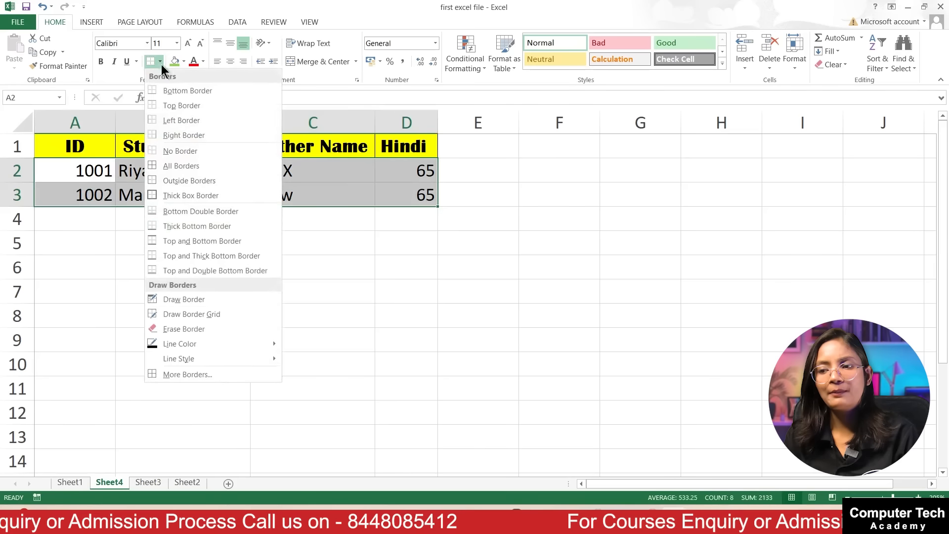
left_click(179, 165)
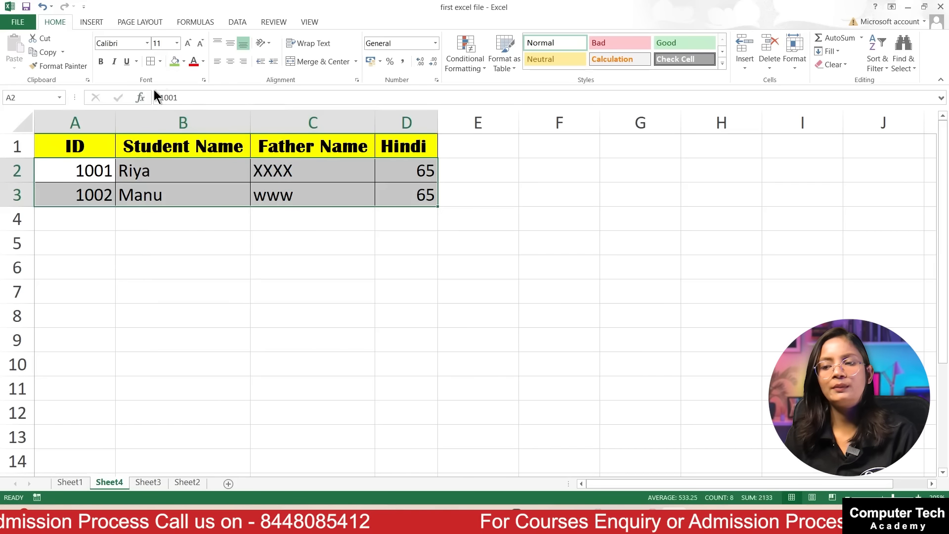
left_click(183, 62)
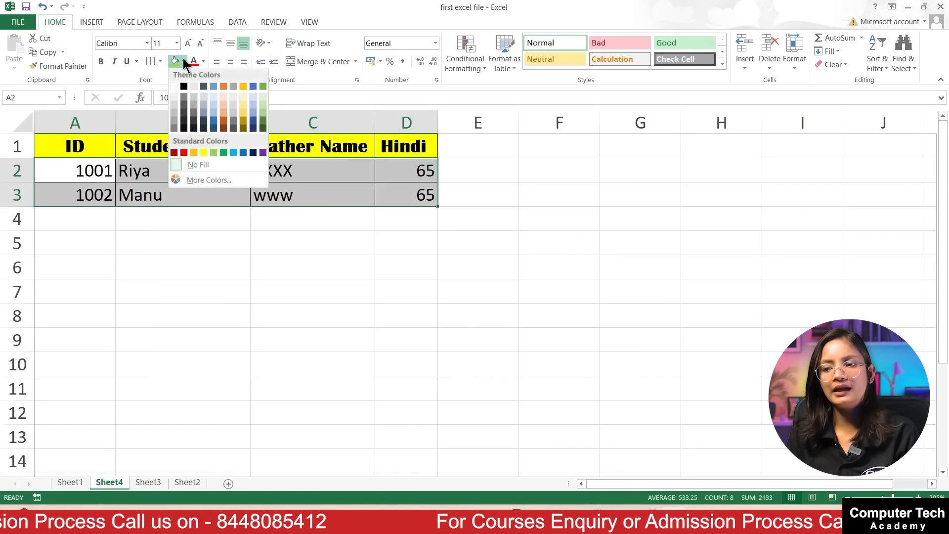
left_click(212, 97)
left_click(400, 189)
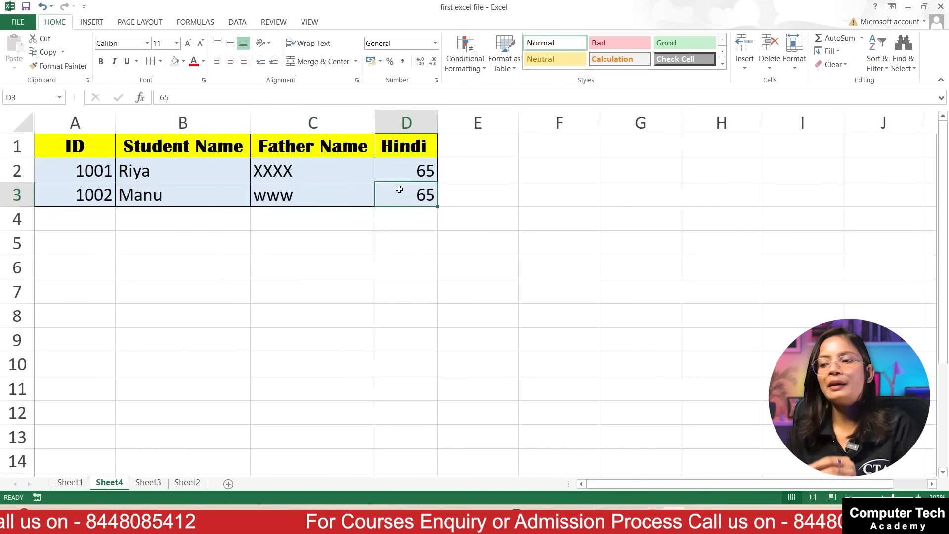
- Fill row 4 with the third student's ID, student name jdbfhj, father name hgbkj and Hindi marks 455
key("Return")
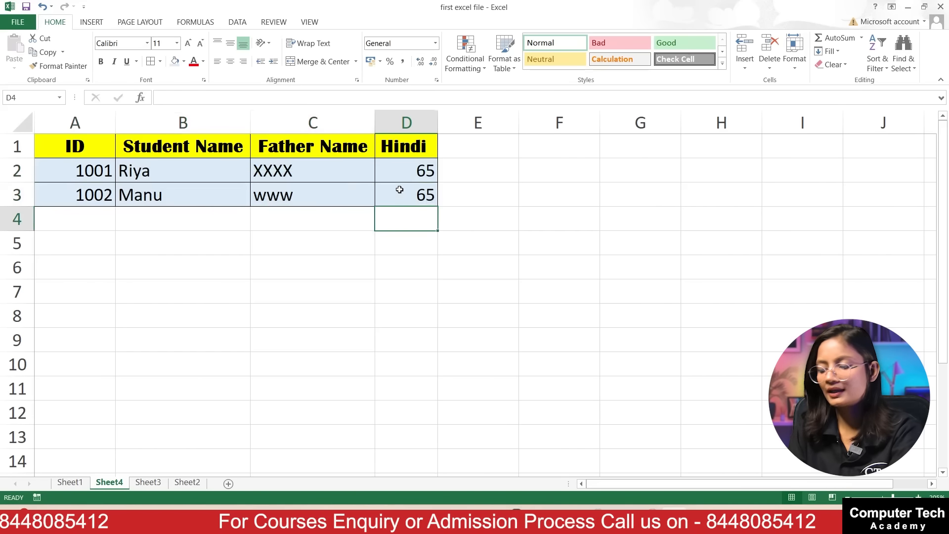
key("Home")
type("1003")
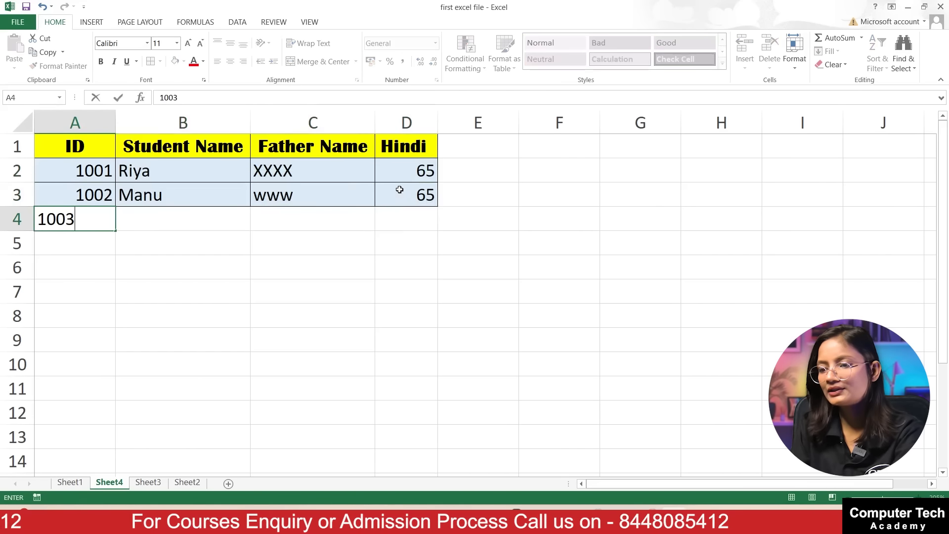
key("Tab")
type("jdbfhj")
key("Tab")
type("hgbkj")
key("Tab")
type("455")
key("Tab")
- Fill row 5 with ID hdgfy, student name yfhj and father name jk
key("Down")
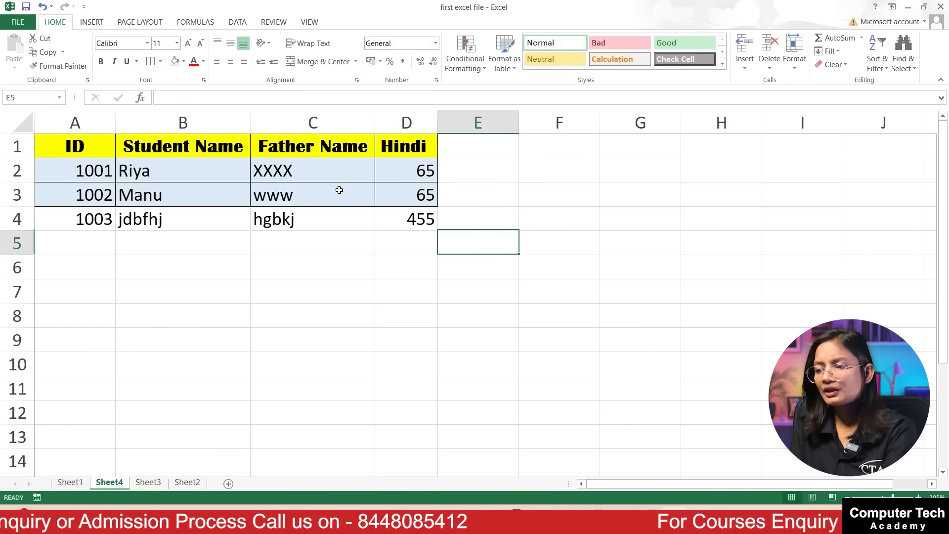
key("Left")
key("Left")
key("Left")
key("Left")
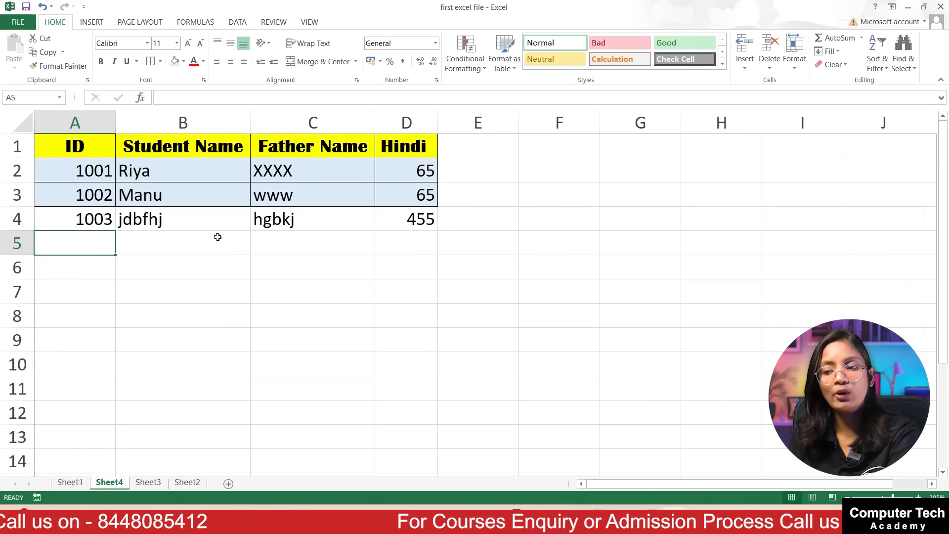
type("hdgfy")
key("Tab")
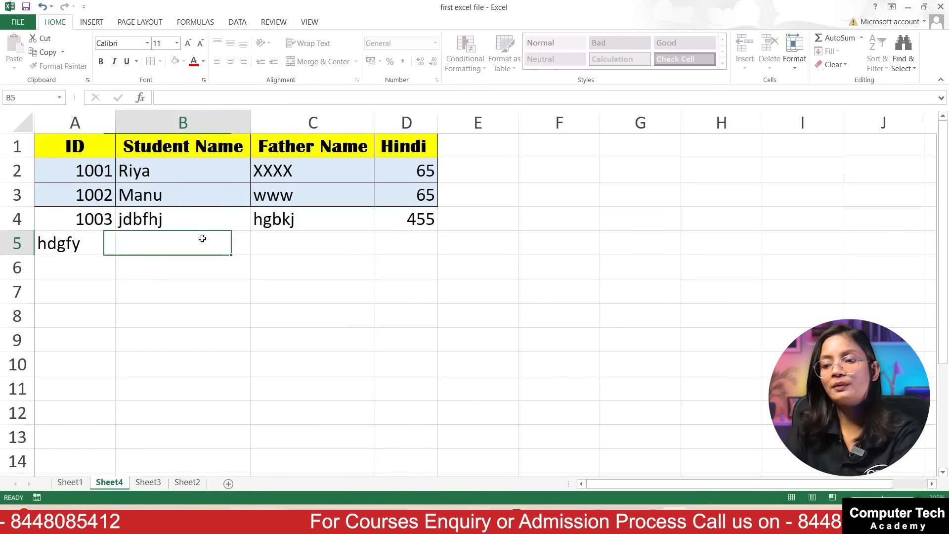
type("yfhj")
key("Tab")
type("jk")
key("Tab")
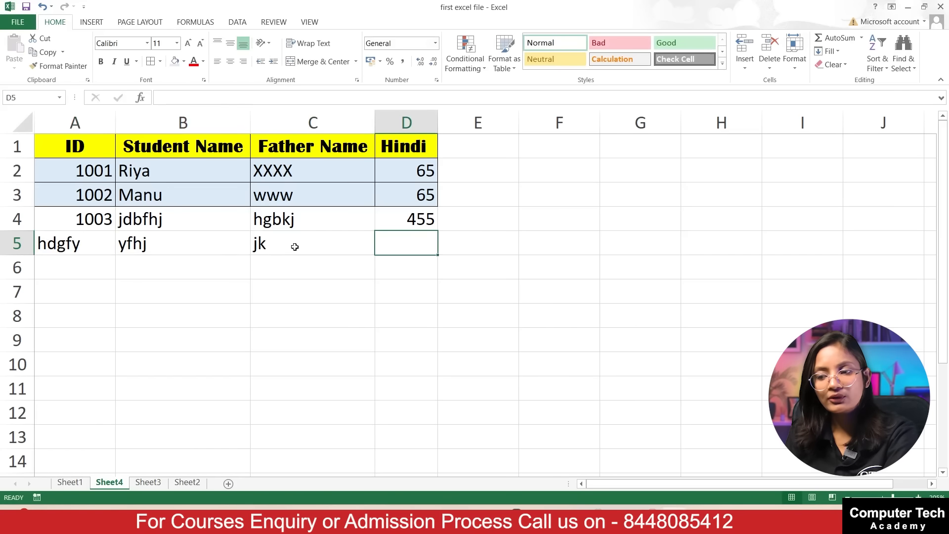
- Clear the entries in rows 4 and 5 below the two formatted student records
left_click_drag(294, 247, 88, 257)
key("Delete")
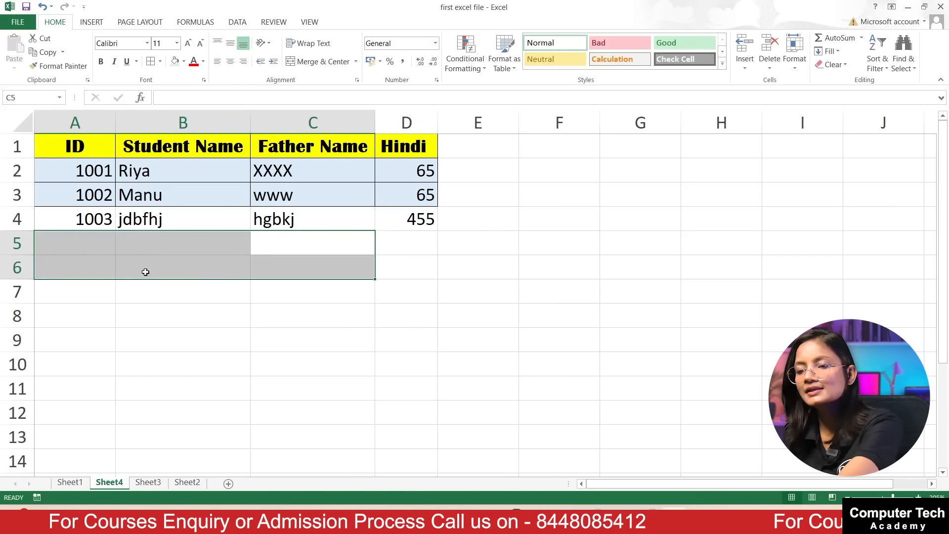
left_click(145, 271)
left_click_drag(84, 222, 396, 221)
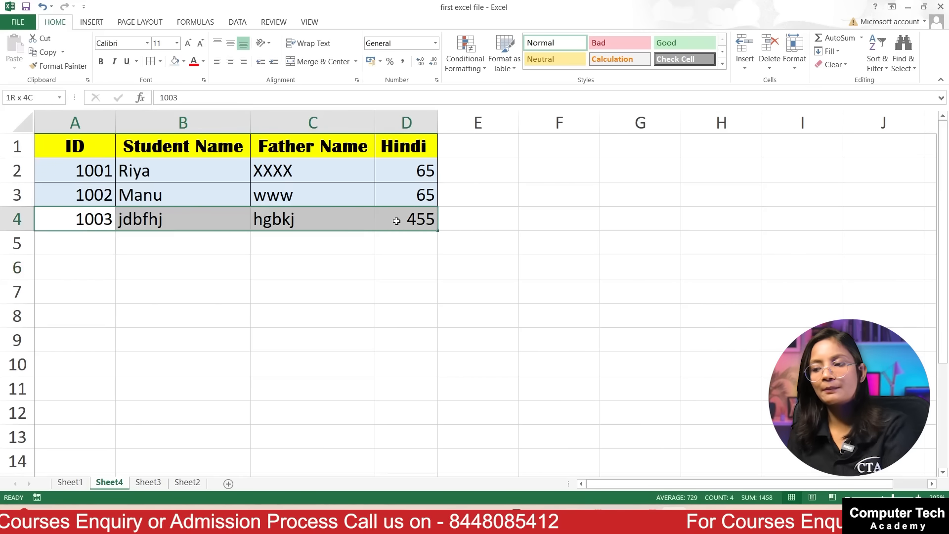
key("Delete")
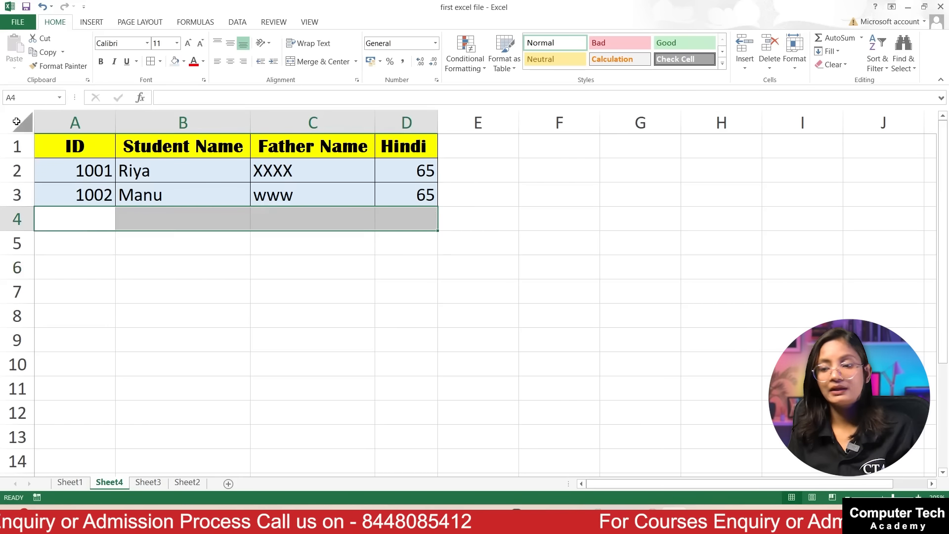
- Convert the range A1:D3 into a table that uses its first row as headers
left_click_drag(73, 153, 401, 198)
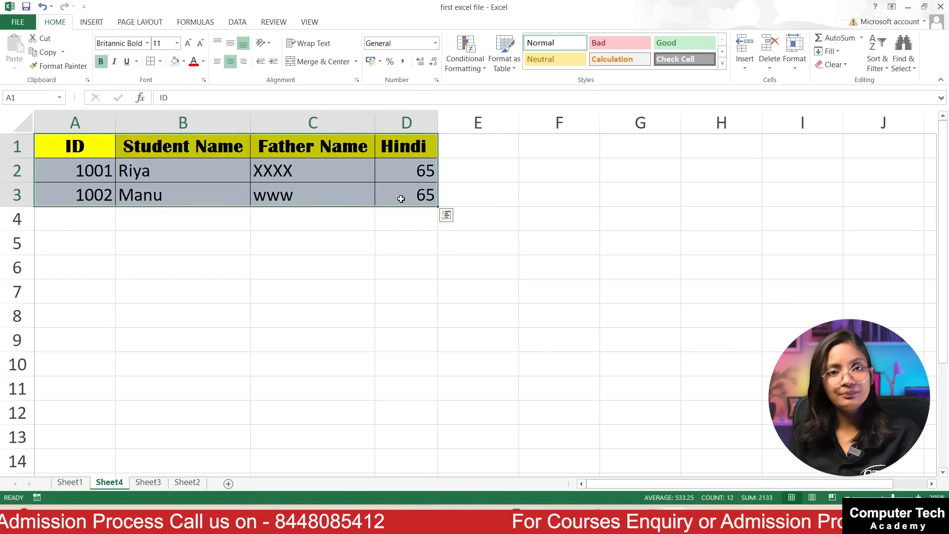
key("ctrl+t")
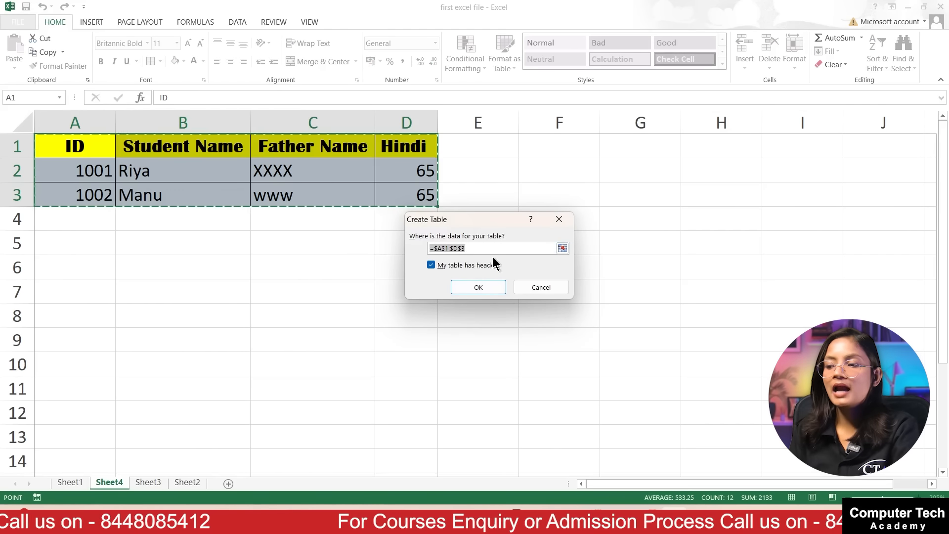
left_click(490, 287)
left_click(262, 225)
- Set the font colour of the table's header row A1:D1 to black
left_click_drag(73, 158, 386, 145)
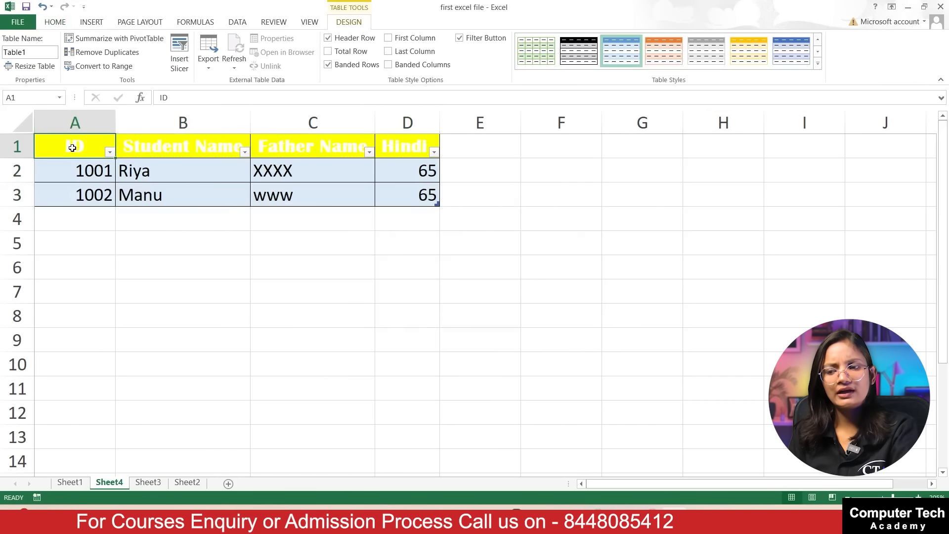
left_click(55, 23)
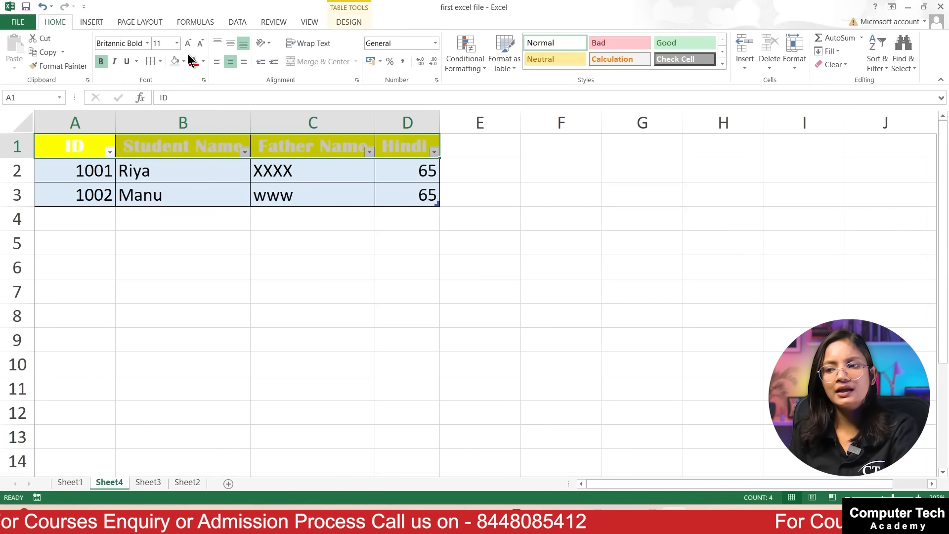
left_click(203, 62)
left_click(202, 100)
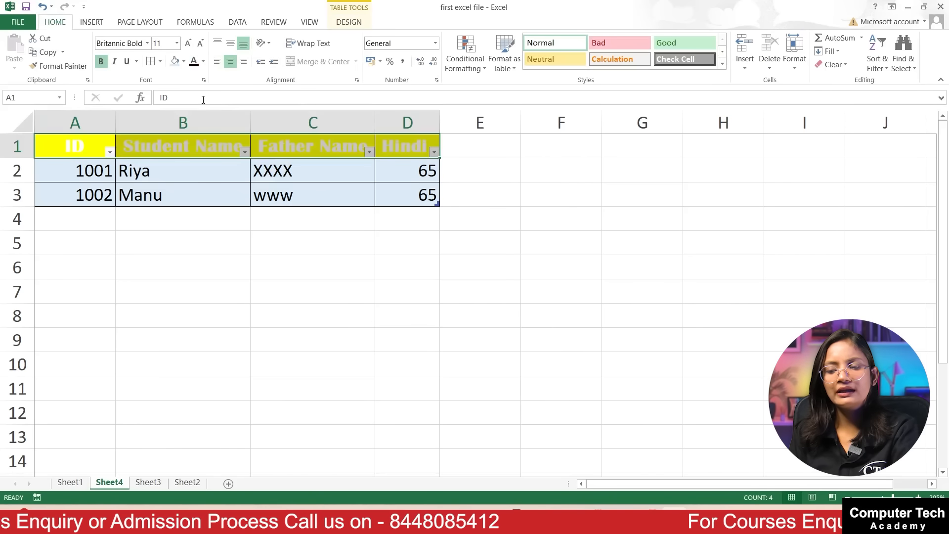
left_click(203, 61)
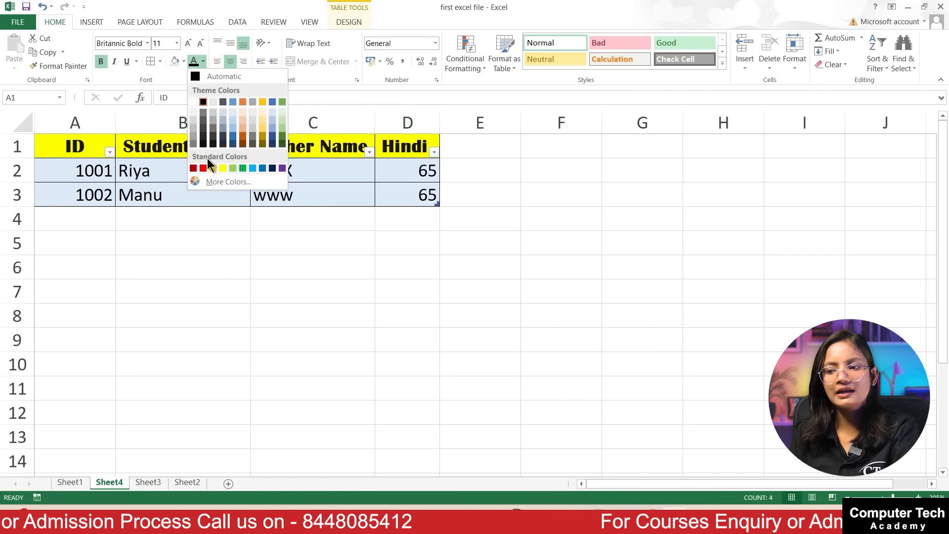
left_click(203, 144)
- Add a third record in row 4 with the student's ID and name, father name hj and Hindi marks 65
key("Down")
key("Down")
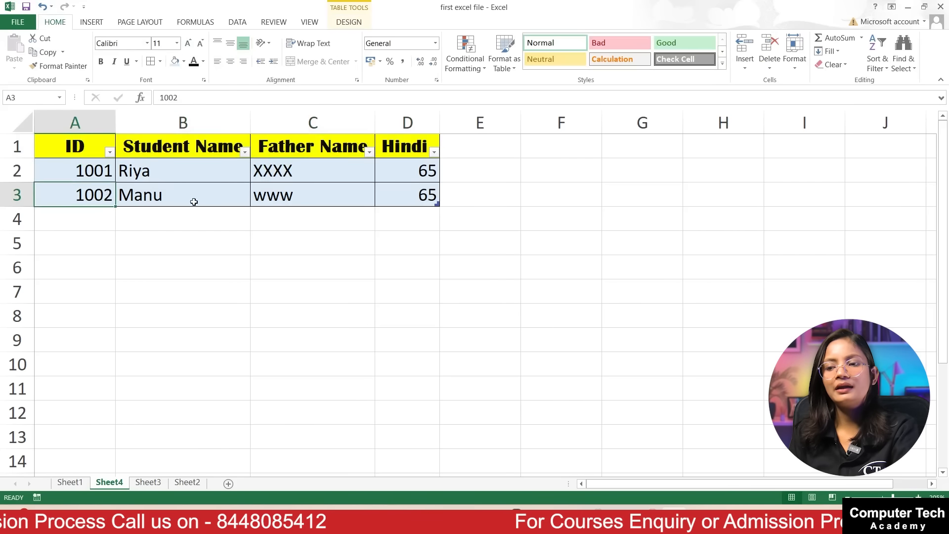
left_click(393, 198)
key("Down")
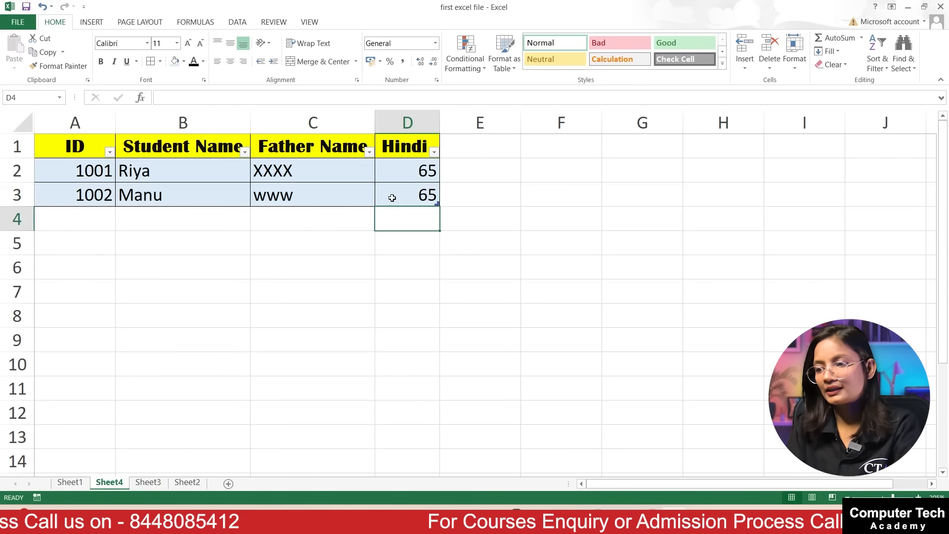
key("Left")
key("Left")
key("Left")
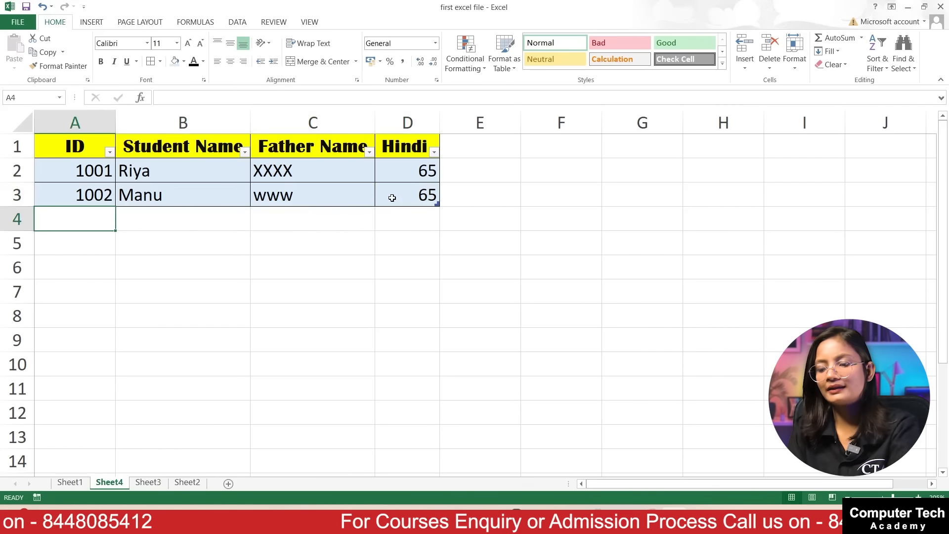
type("1003")
key("Tab")
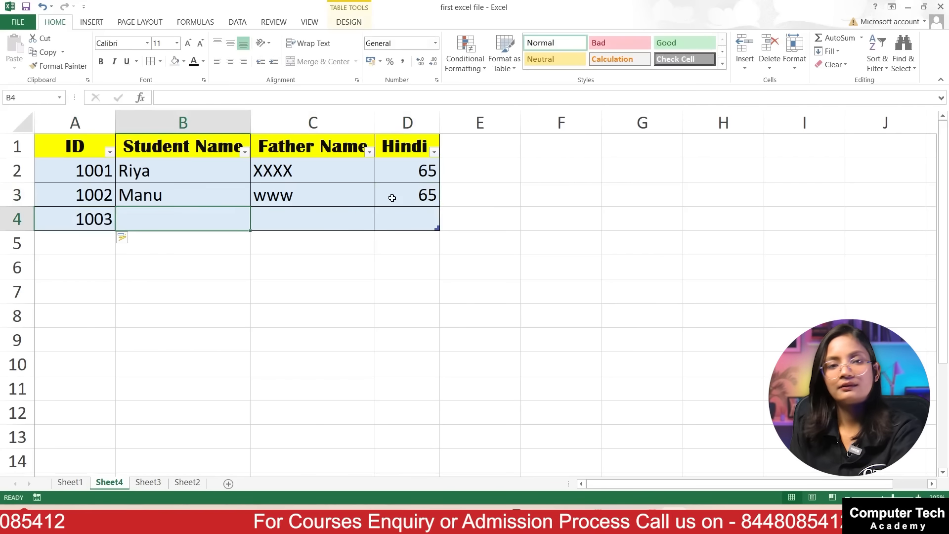
type("riya")
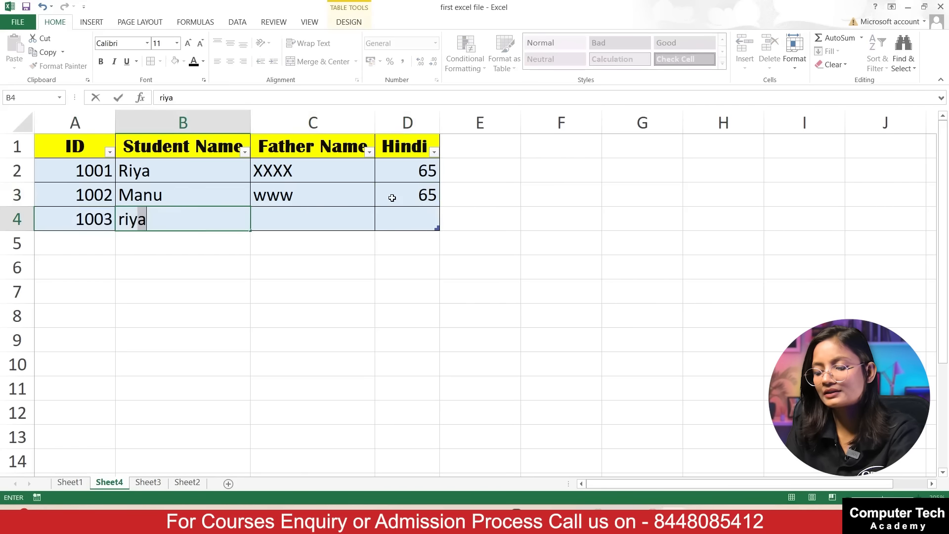
key("Tab")
type("hj")
key("Tab")
type("65")
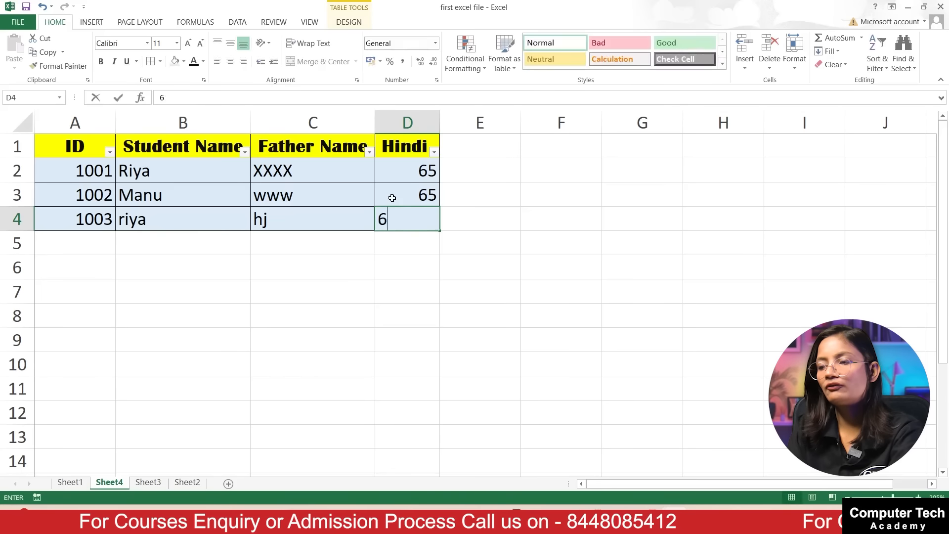
key("Return")
- Enter the fourth student's ID in A5, directly below the table's last record
type("11")
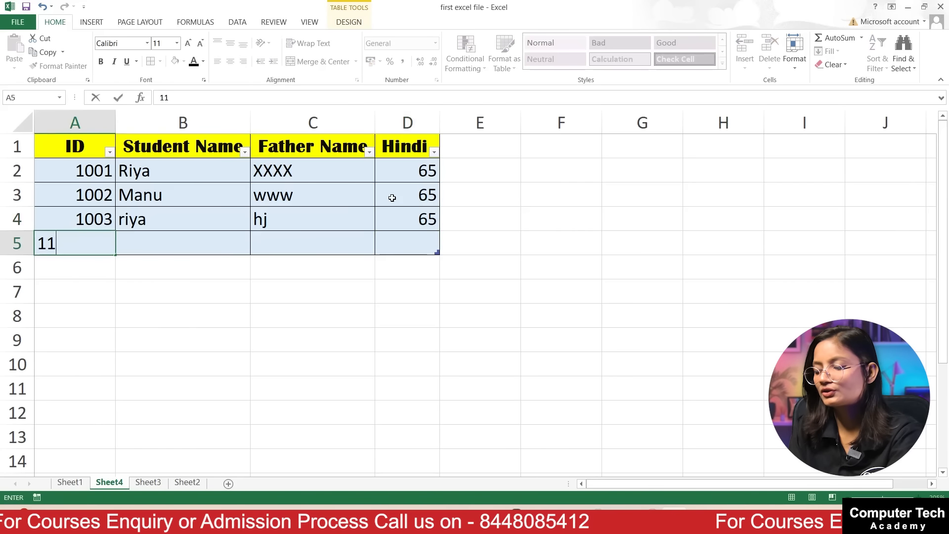
key("BackSpace")
type("004")
key("Tab")
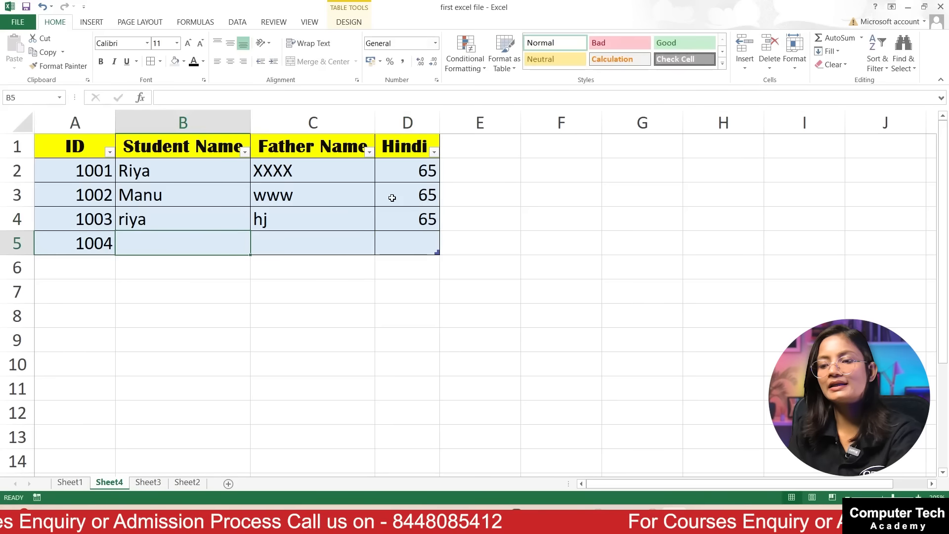
- Undo all the entries made in rows 4 and 5 below the second student record
key("ctrl+z")
key("ctrl+z")
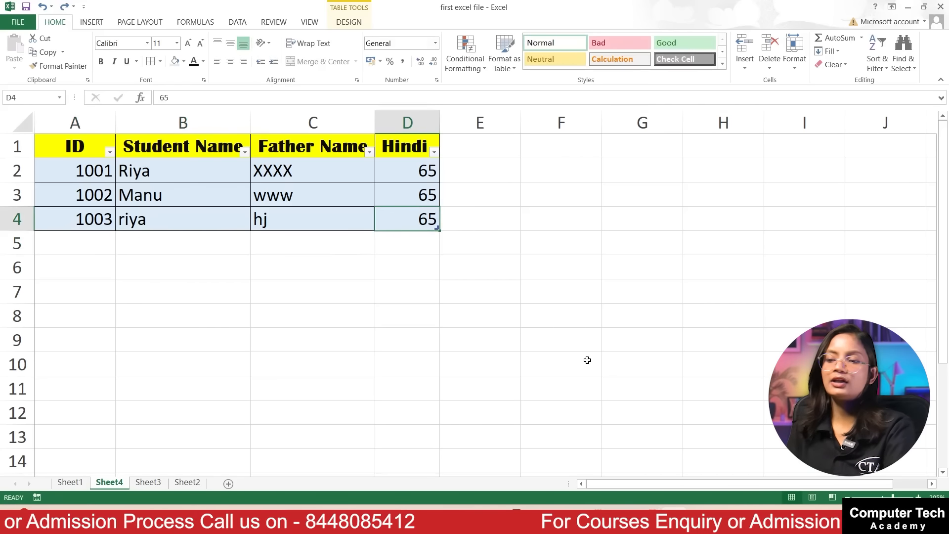
key("ctrl+z")
key("ctrl+z")
key("ctrl+z")
key("ctrl+z")
key("ctrl+z")
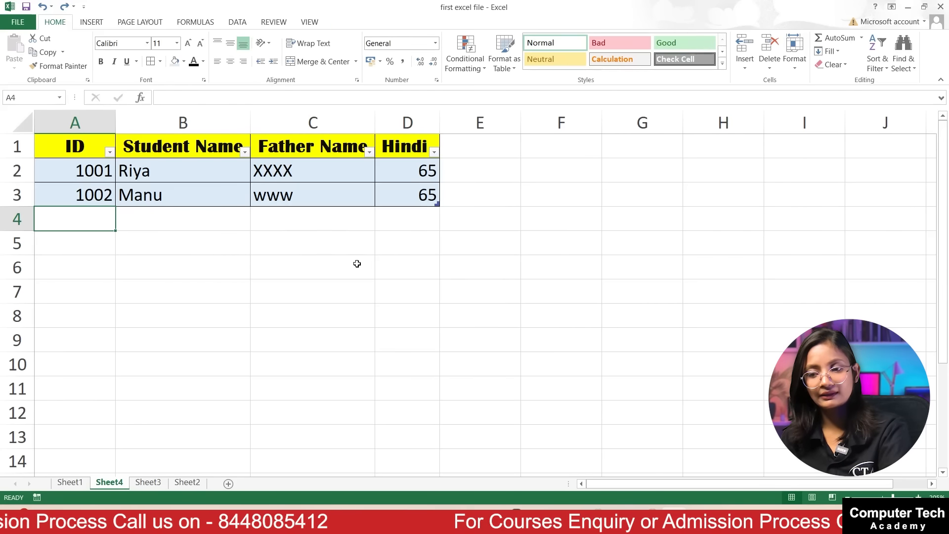
left_click(357, 263)
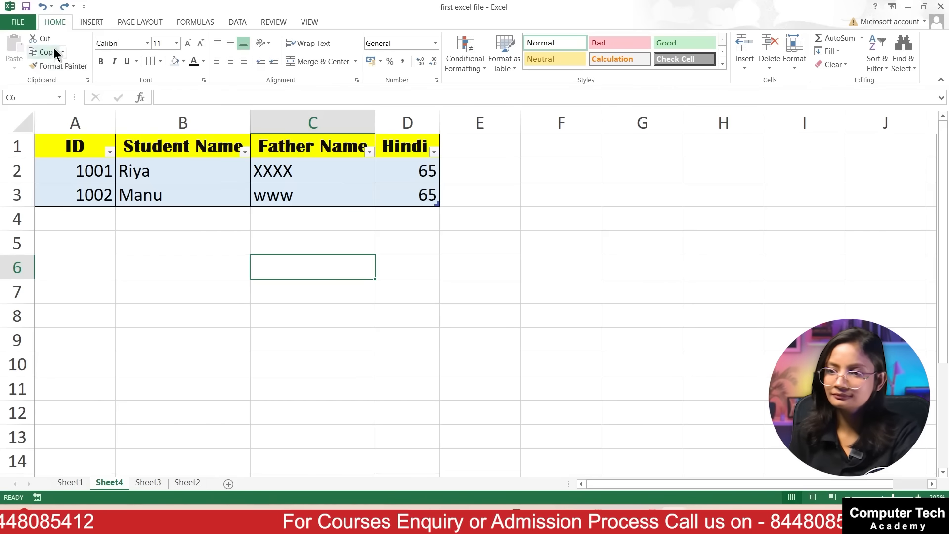
- Open the Customize Ribbon options and list All Commands as the available commands
left_click(84, 7)
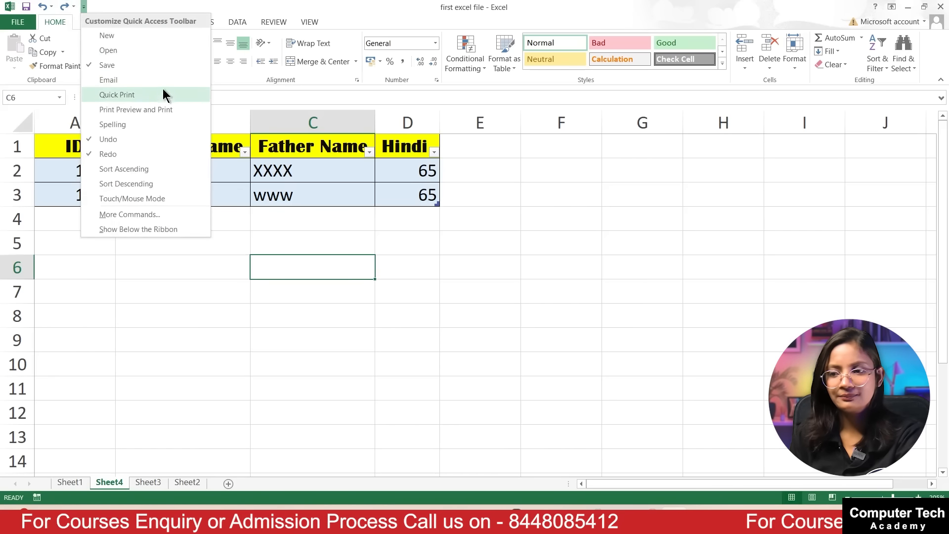
left_click(133, 214)
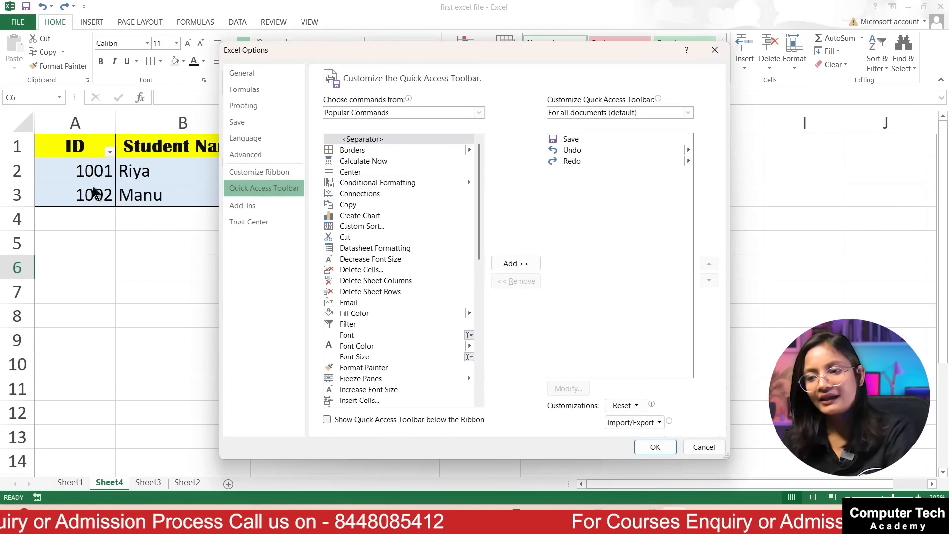
left_click(275, 172)
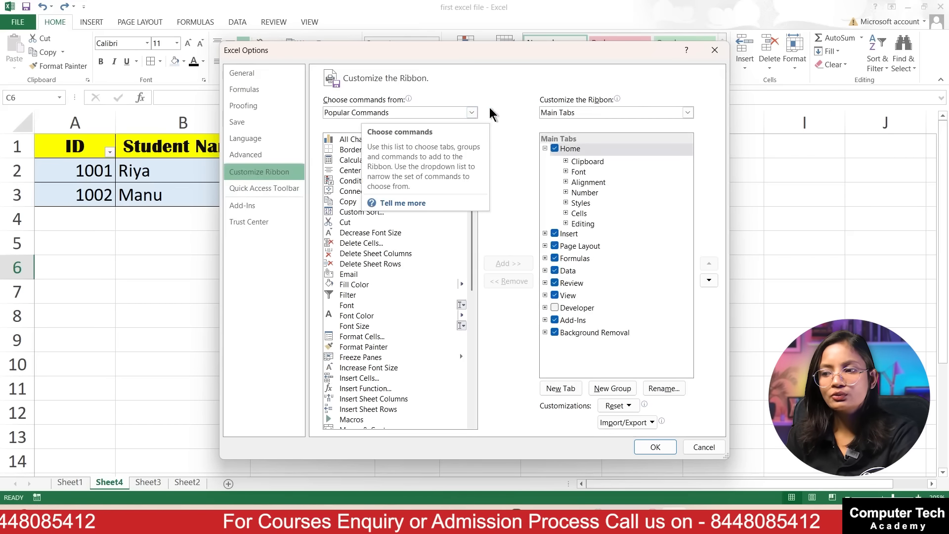
left_click(471, 113)
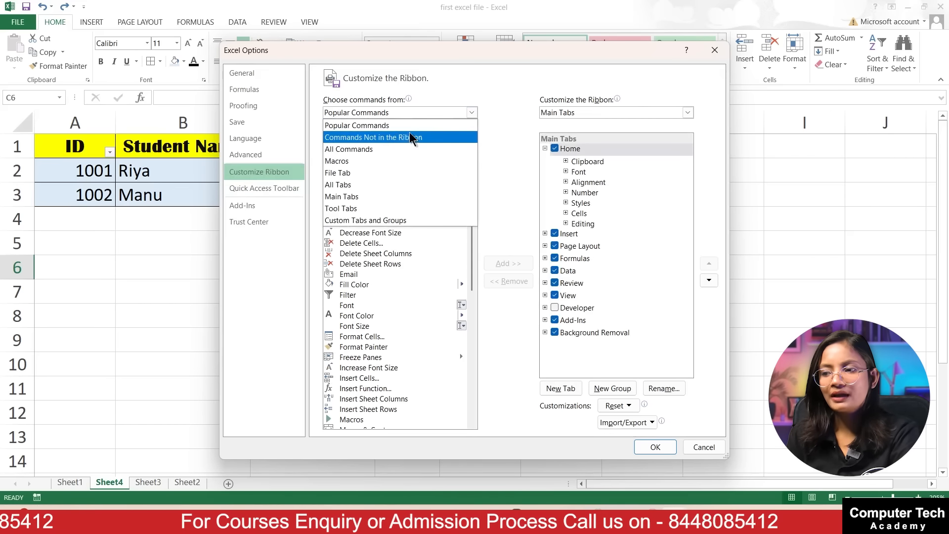
left_click(373, 148)
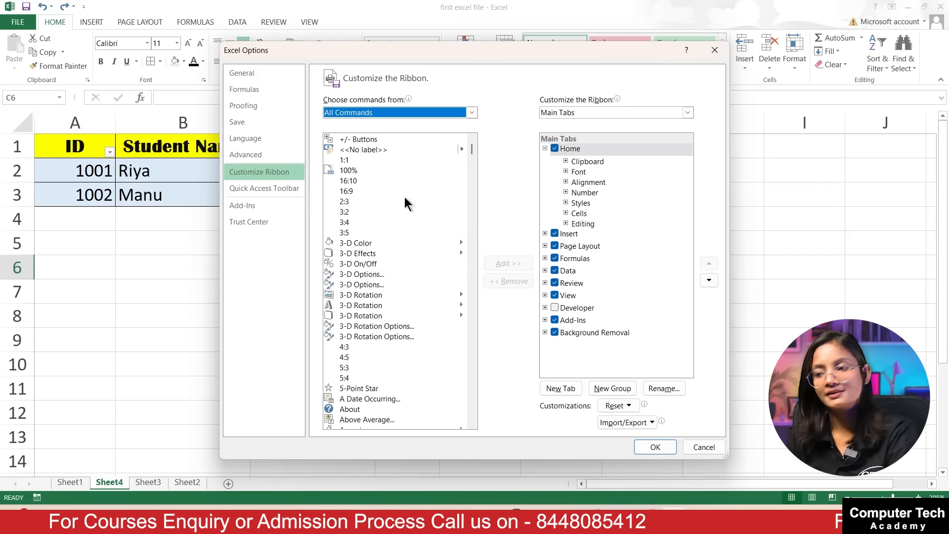
- Find the Form... command among all commands and try to add it to the Home tab
scroll(365, 206, "down", 1)
scroll(367, 207, "down", 20)
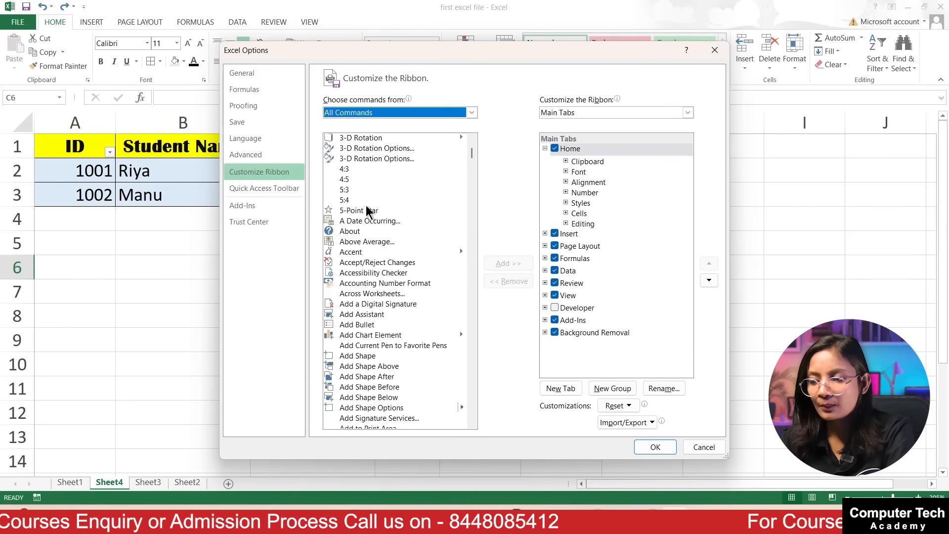
scroll(376, 206, "down", 20)
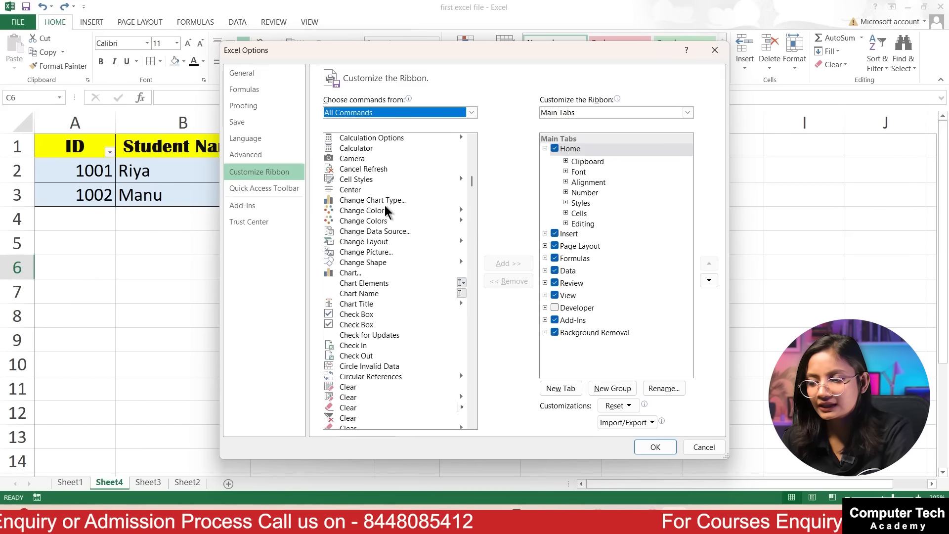
scroll(391, 206, "down", 20)
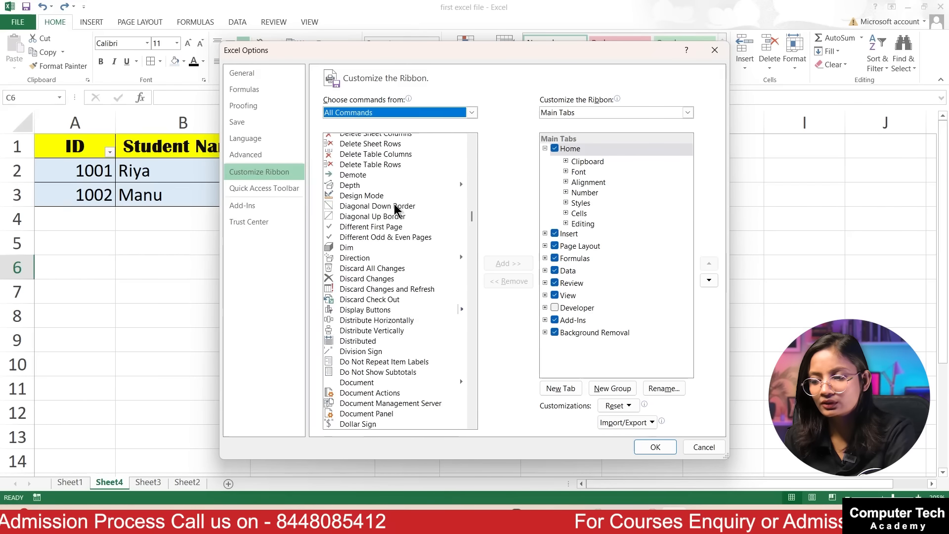
scroll(395, 205, "down", 15)
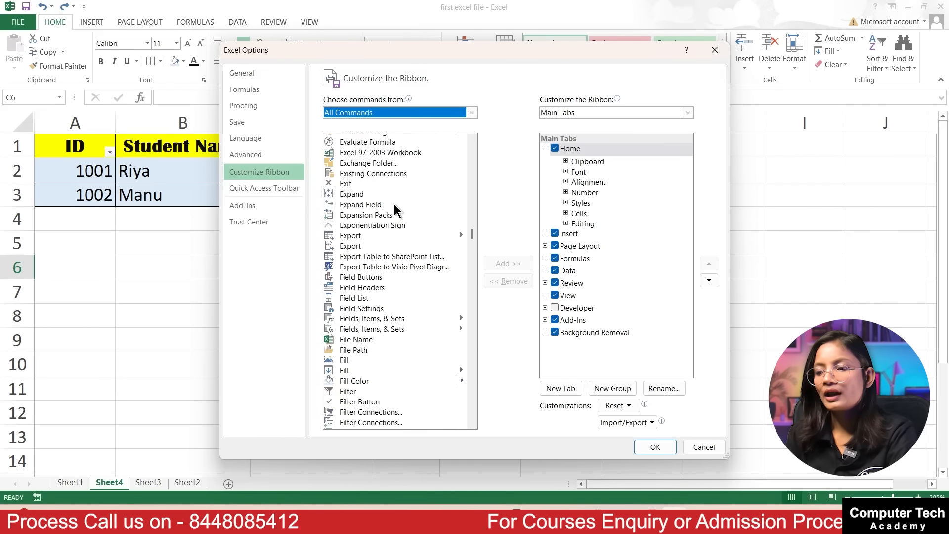
scroll(398, 221, "down", 6)
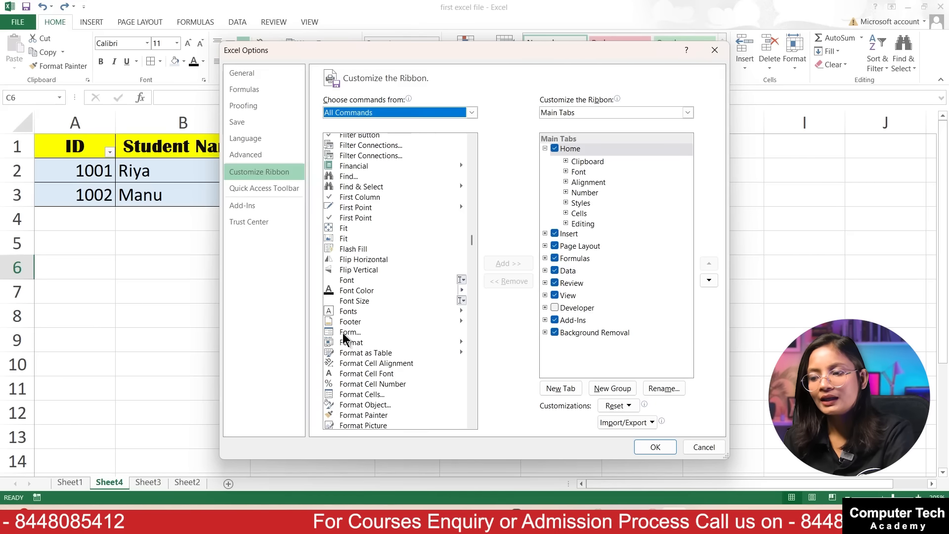
left_click(345, 332)
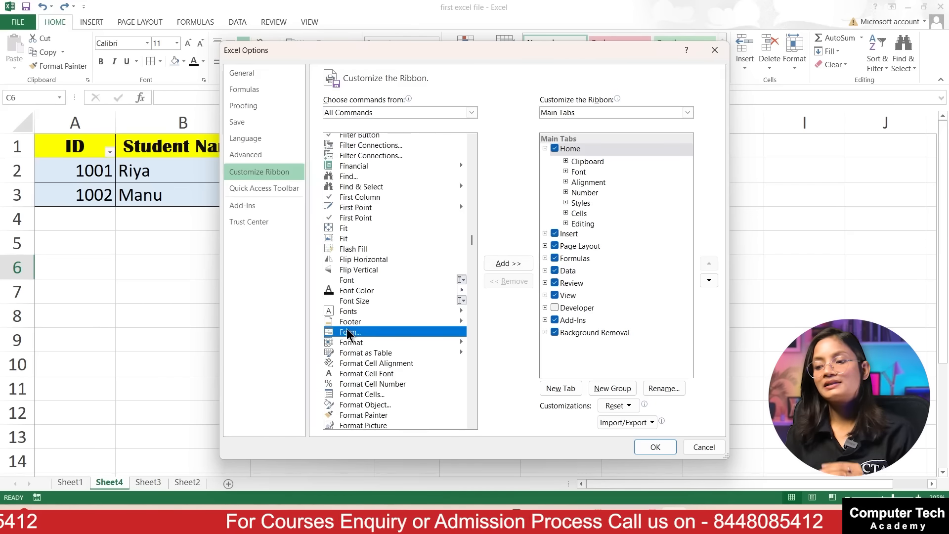
left_click(506, 262)
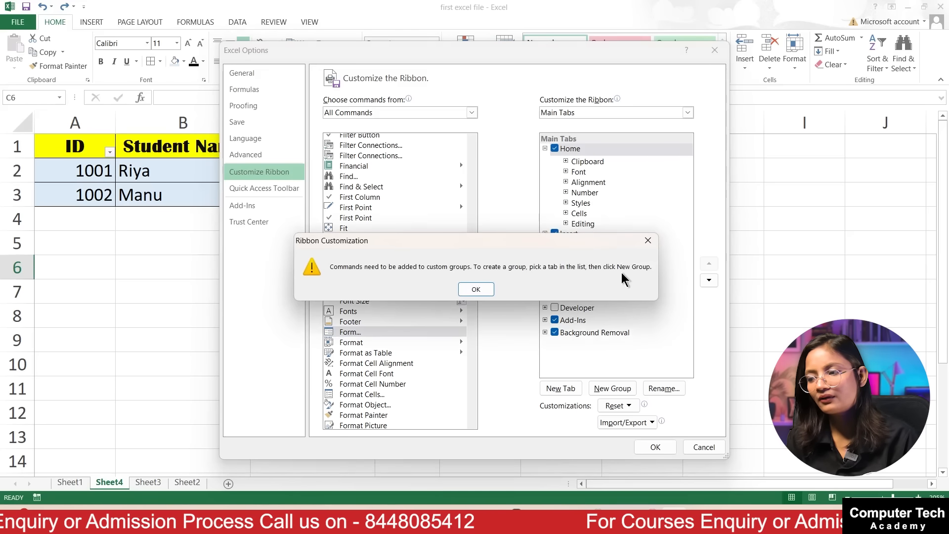
left_click(476, 288)
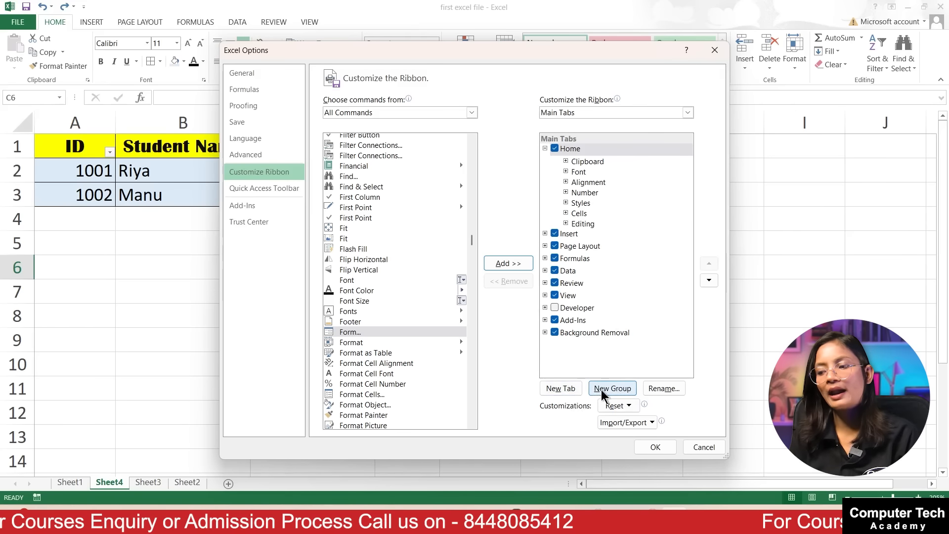
- Create a custom ribbon tab after Home and rename its new group Form
left_click(562, 390)
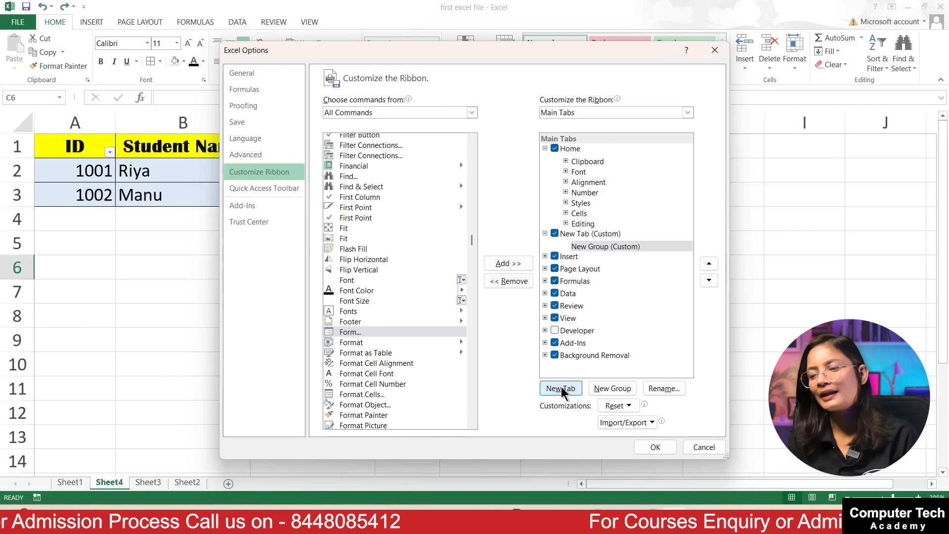
left_click(600, 246)
right_click(594, 246)
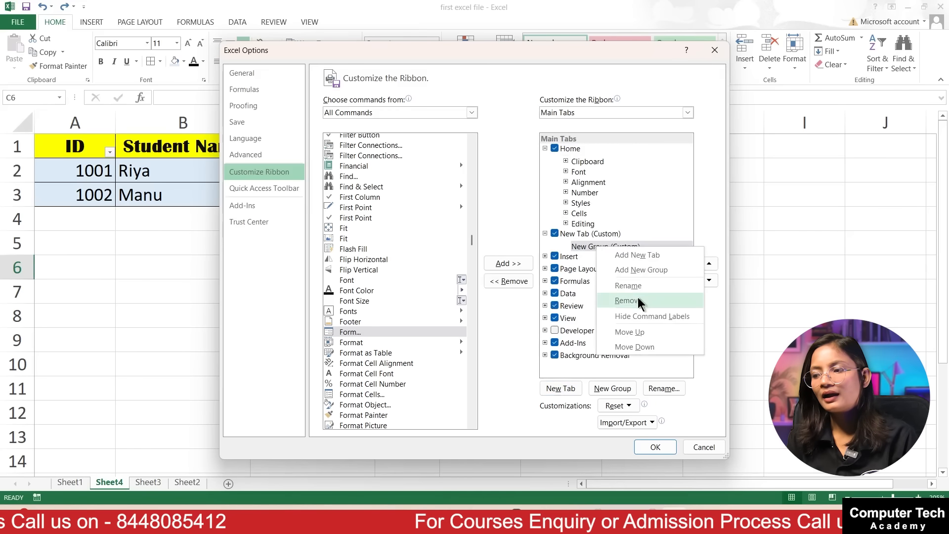
left_click(624, 284)
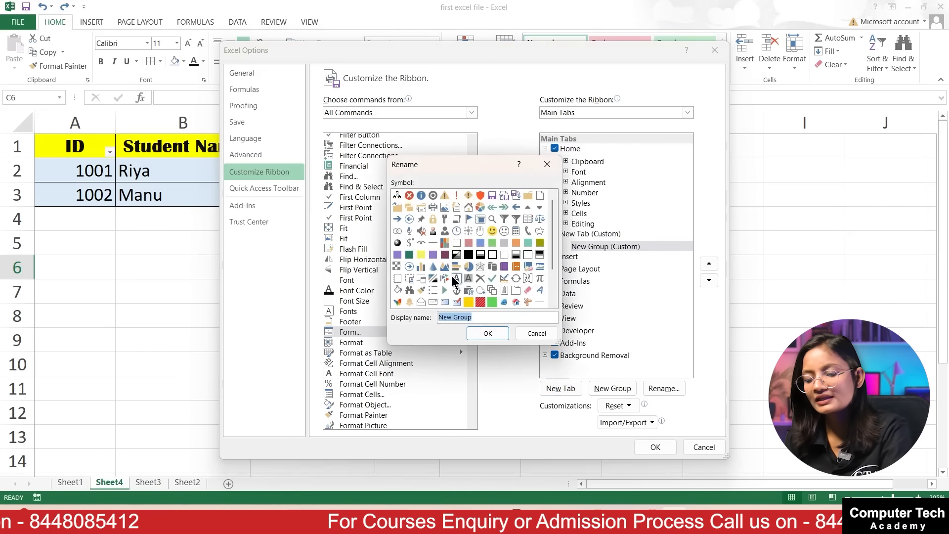
type("Form")
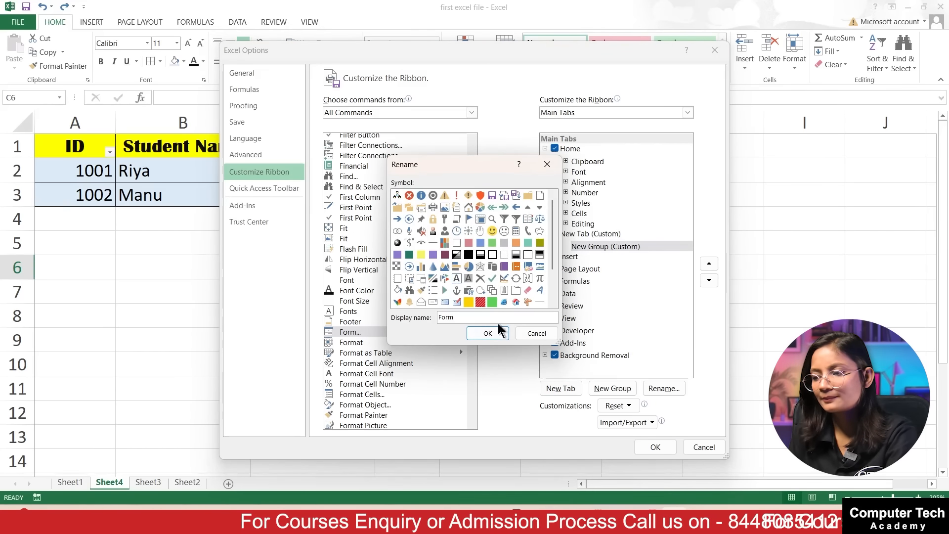
left_click(489, 334)
- Add the Form... command to the custom Form group, apply the ribbon changes and check the new tab
left_click(368, 333)
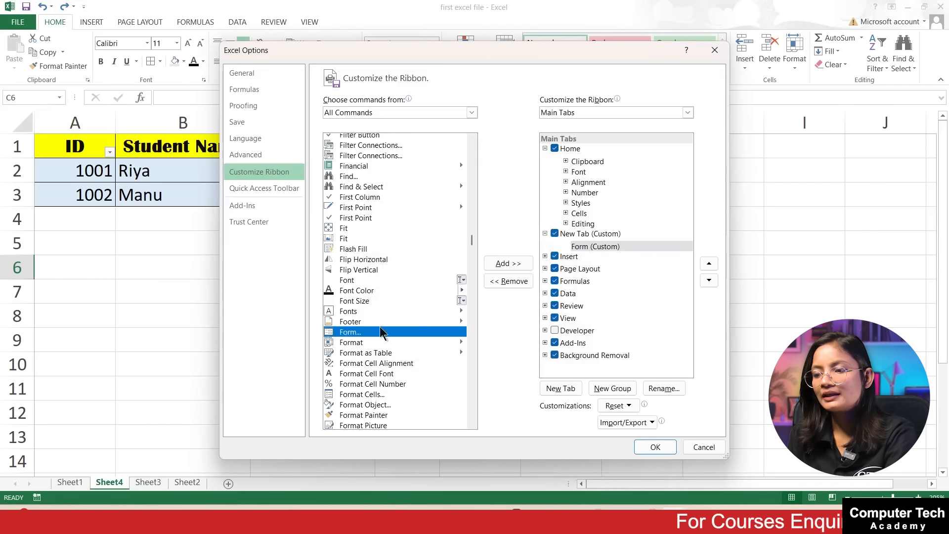
left_click(494, 263)
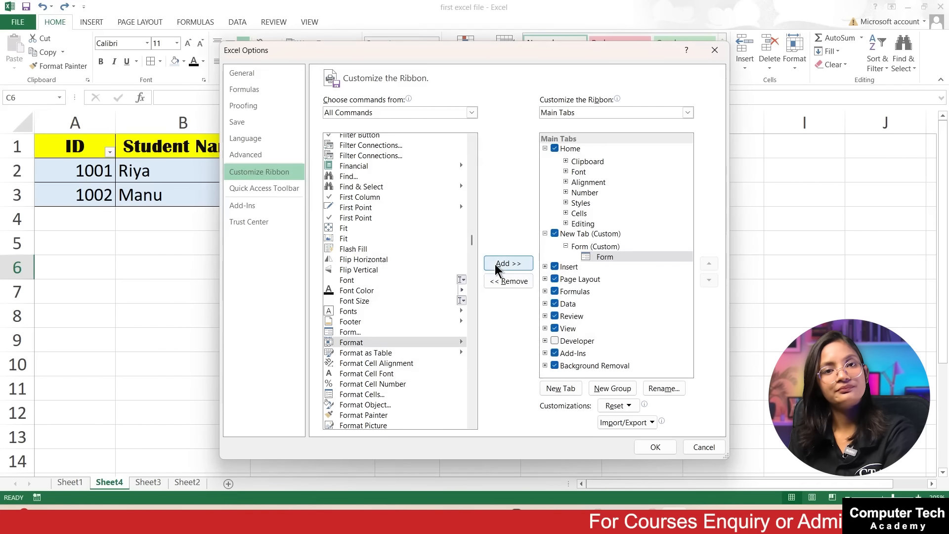
left_click(655, 446)
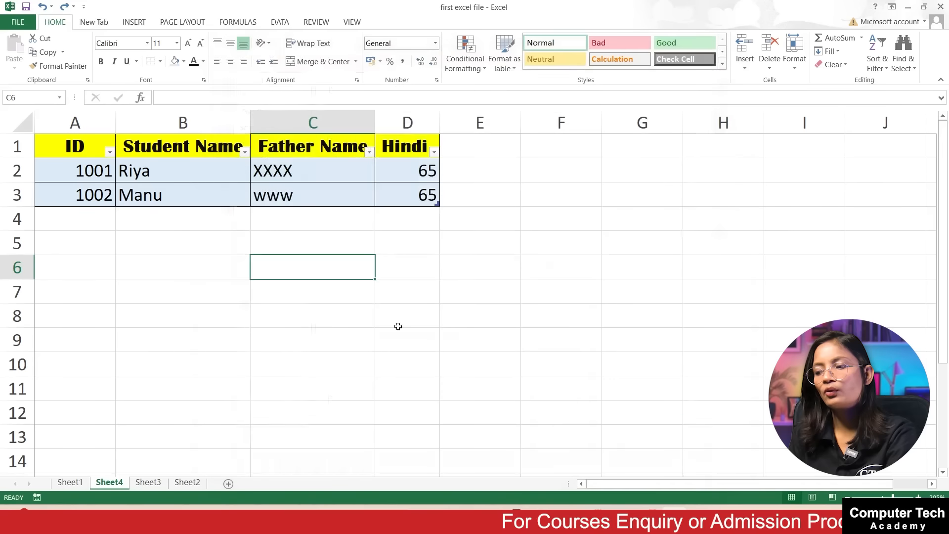
left_click(90, 23)
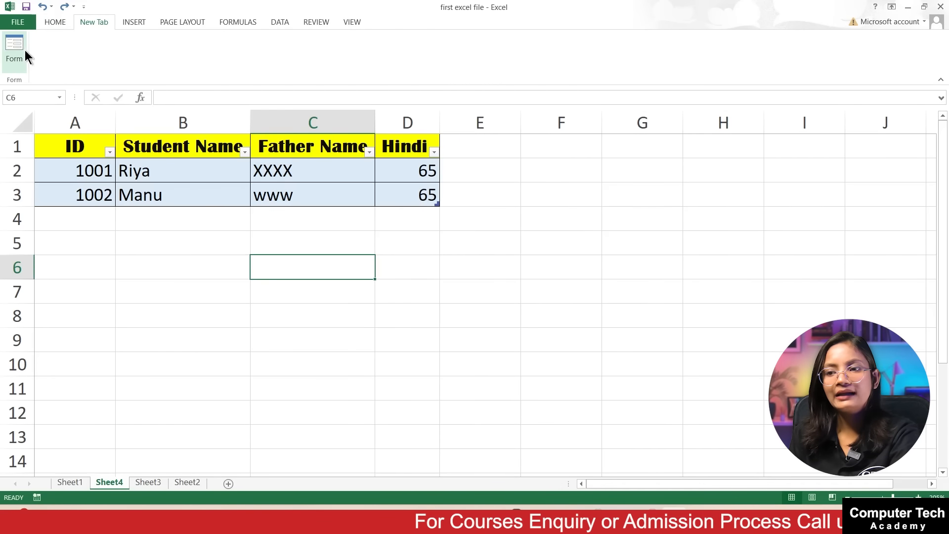
left_click(56, 22)
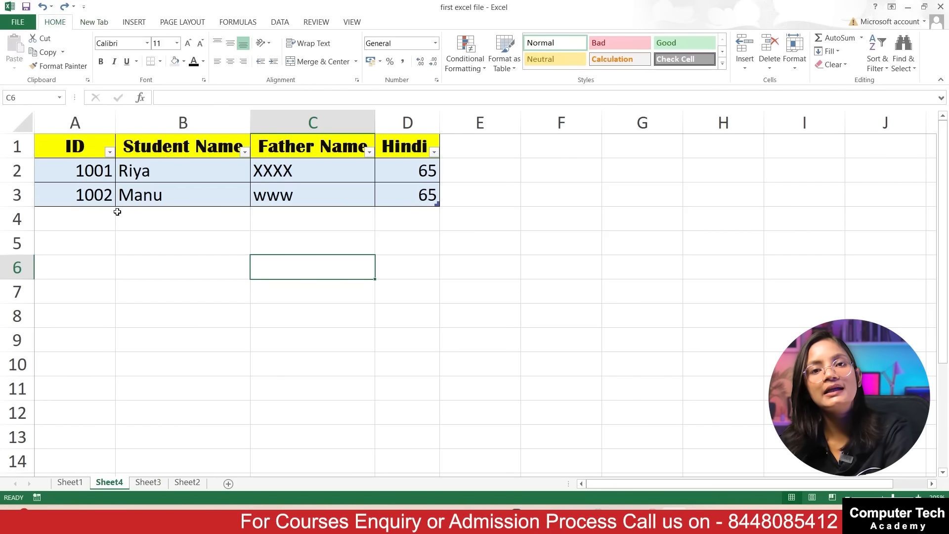
- Clear the contents and formatting of both student records in A2:D3
left_click(78, 195)
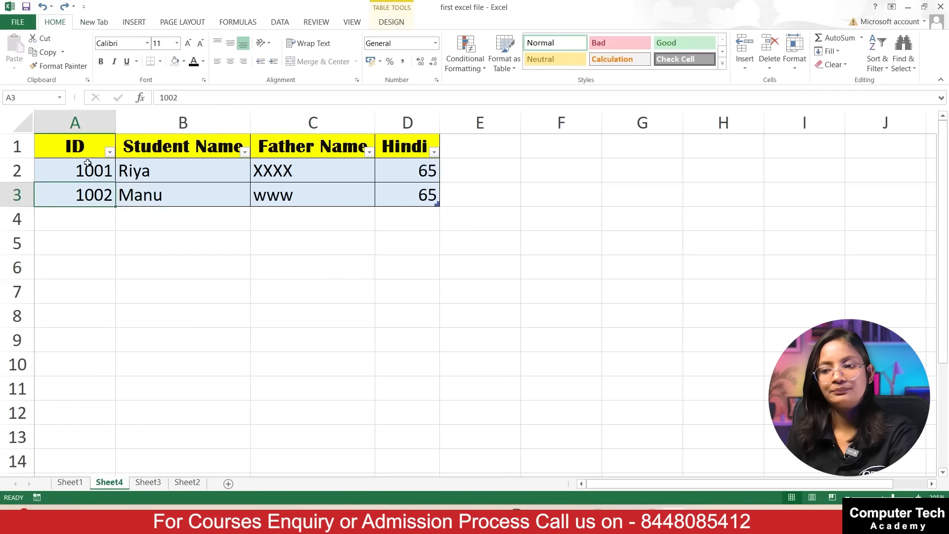
left_click_drag(76, 144, 414, 153)
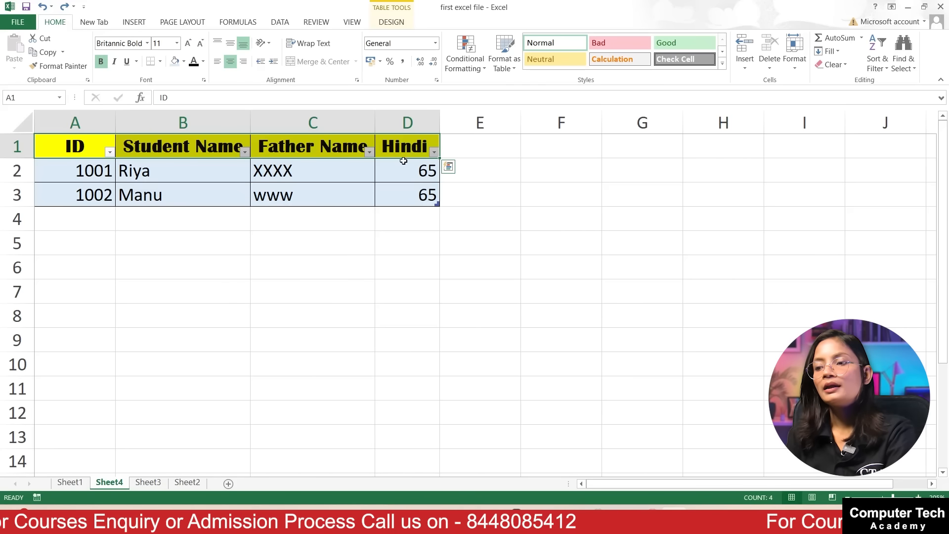
left_click_drag(78, 169, 423, 207)
left_click(833, 65)
left_click(840, 79)
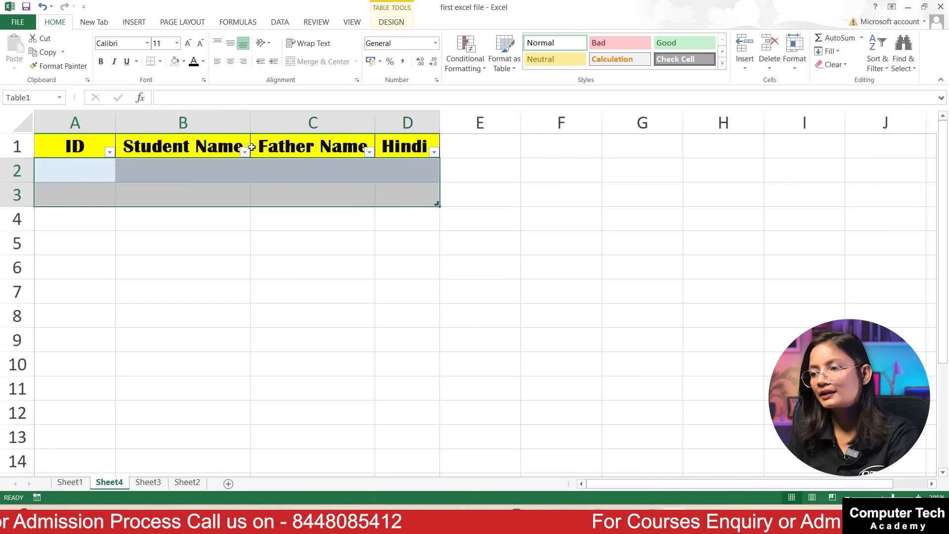
- Select the headers in A1:D1 and open their data entry form with the custom Form command
left_click_drag(99, 141, 408, 151)
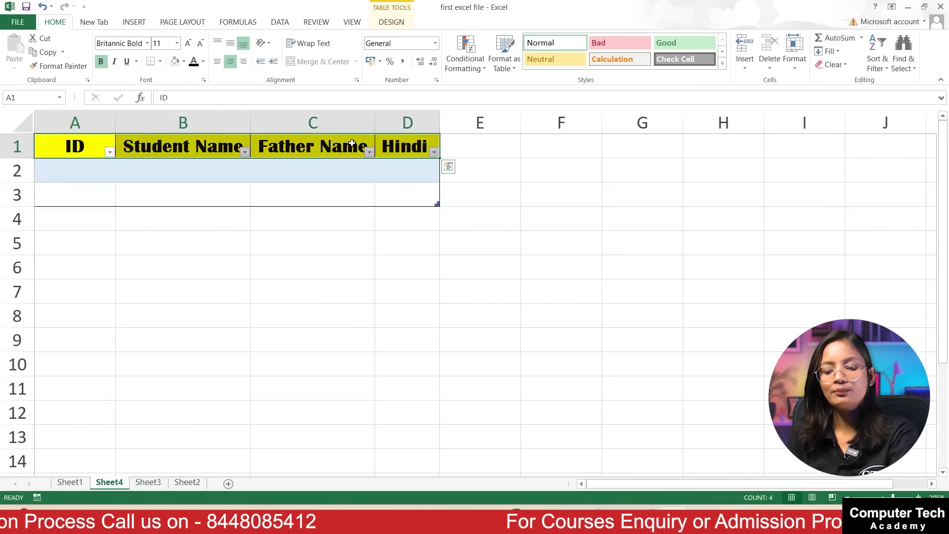
key("alt+d")
key("o")
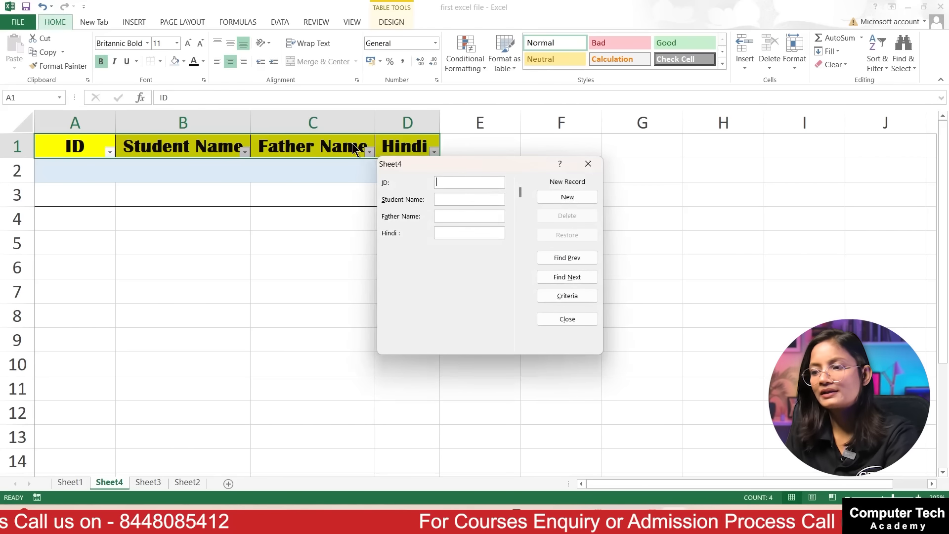
left_click(588, 164)
left_click(94, 22)
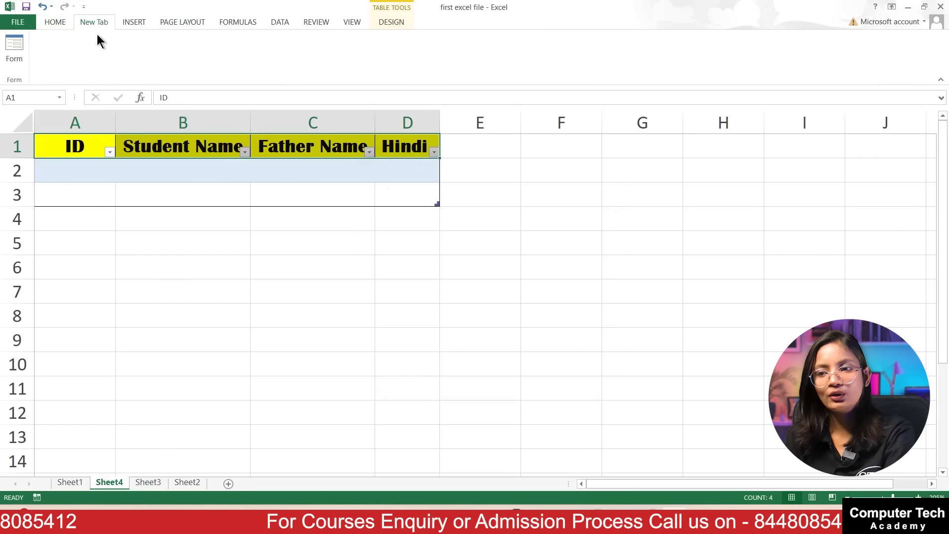
left_click(14, 49)
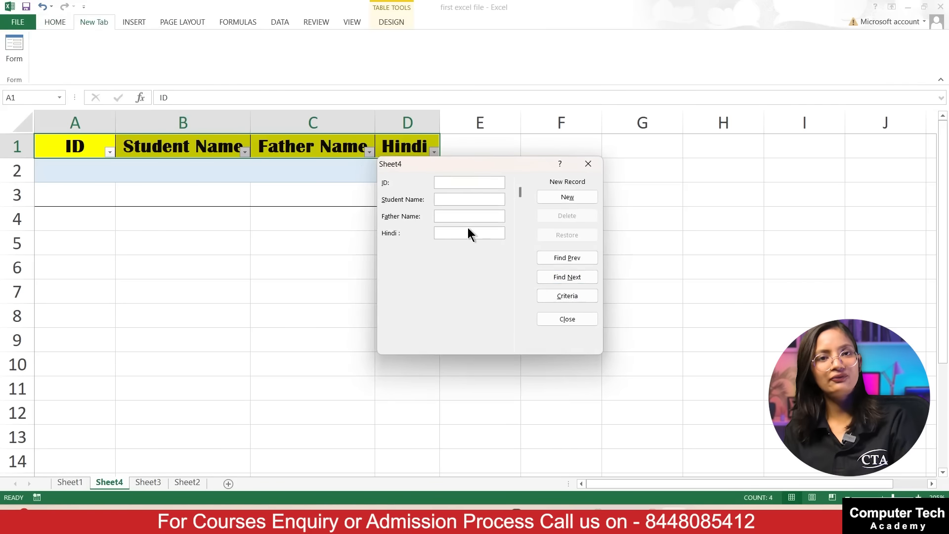
- Add the first record through the form with the student's ID and name, father name xbhbs and Hindi marks 65
type("10")
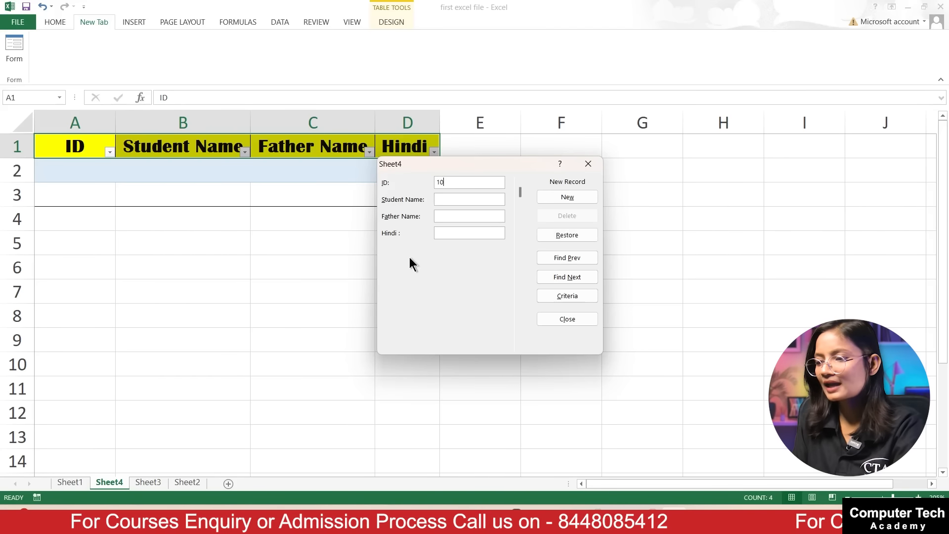
type("01Riya")
key("Tab")
type("xbhbs")
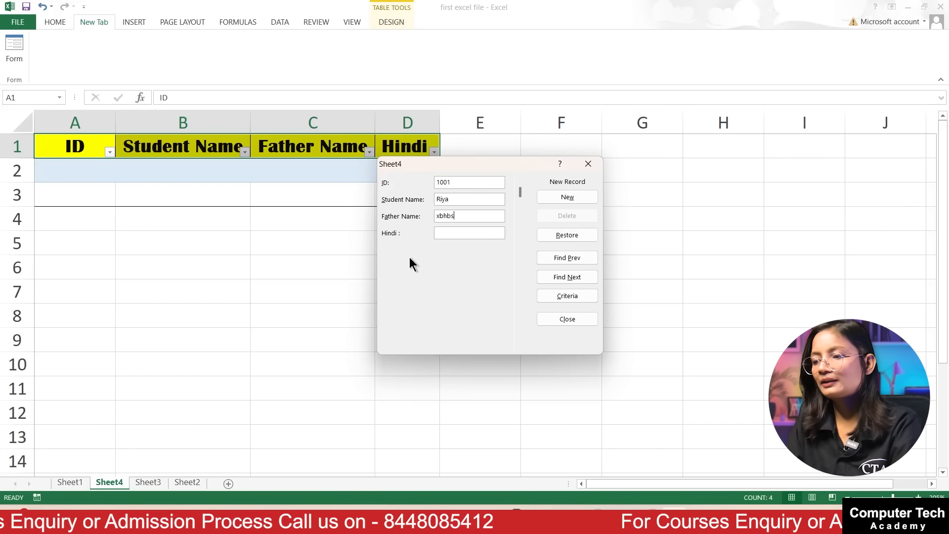
type("65")
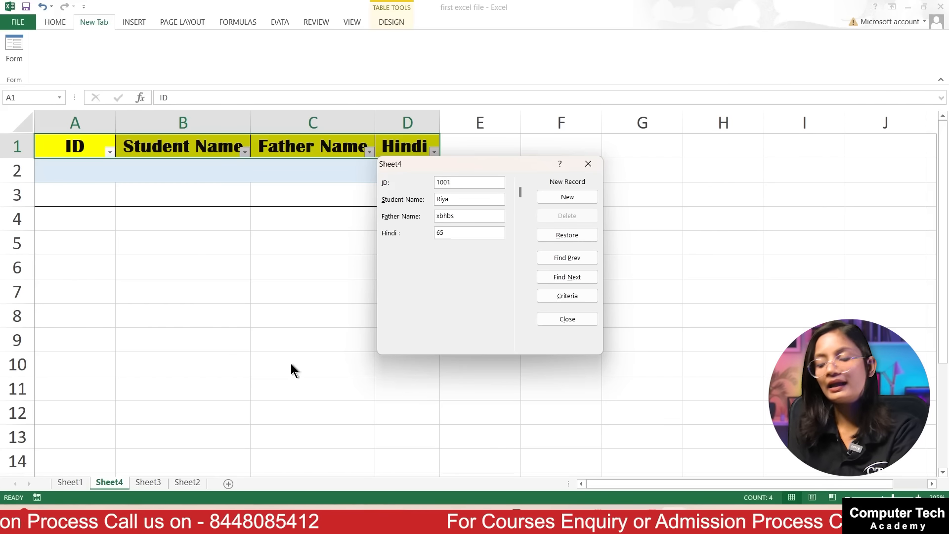
key("Return")
- Add a second record with the student's ID and name, and return to it to fill in father name hgfdh
type("10")
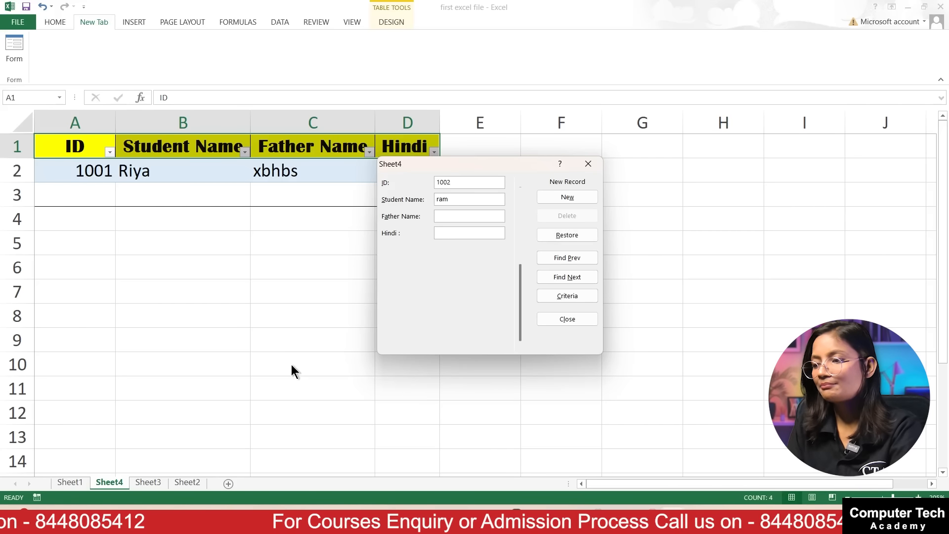
key("Return")
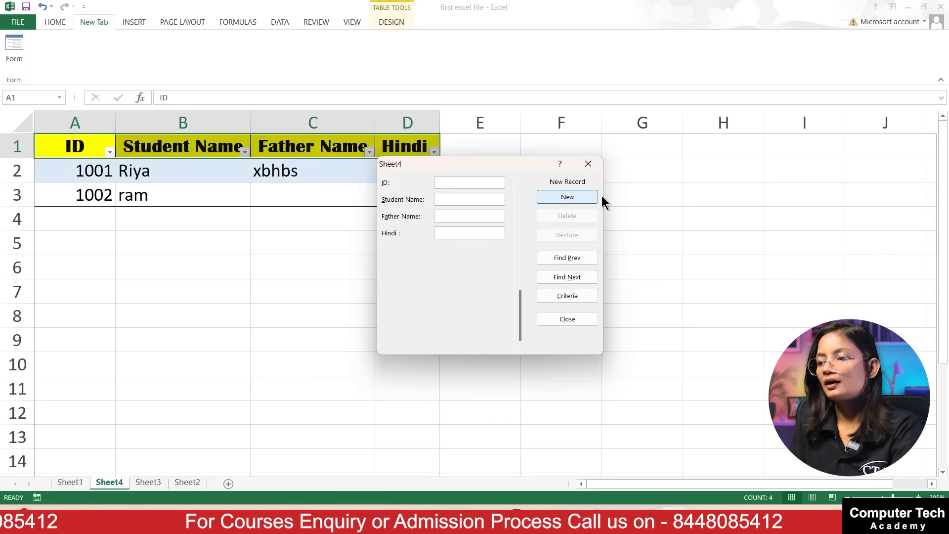
left_click(560, 257)
left_click(442, 216)
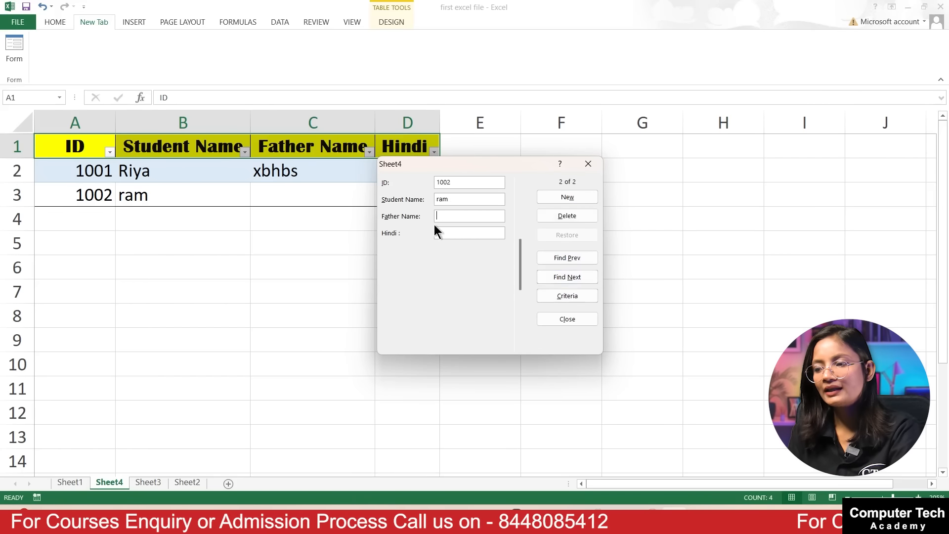
type("hgfdh")
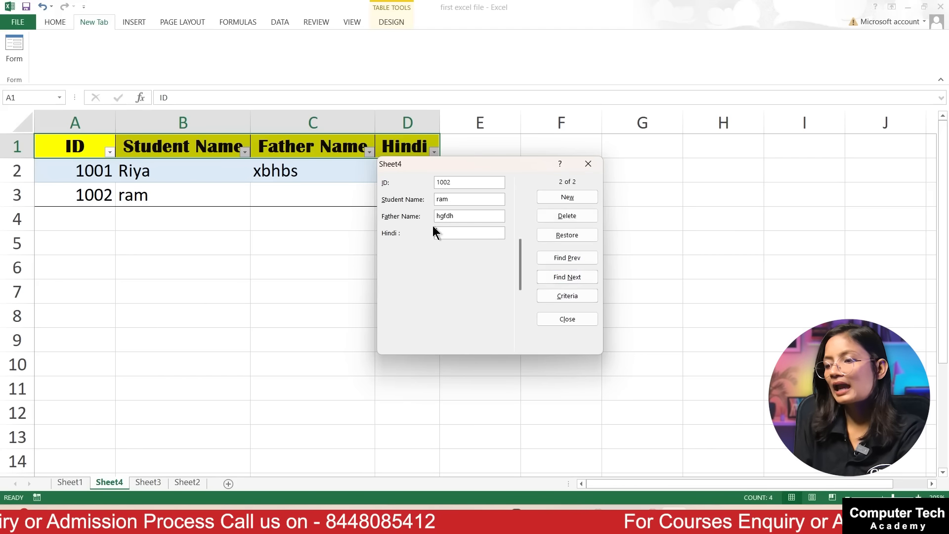
key("Return")
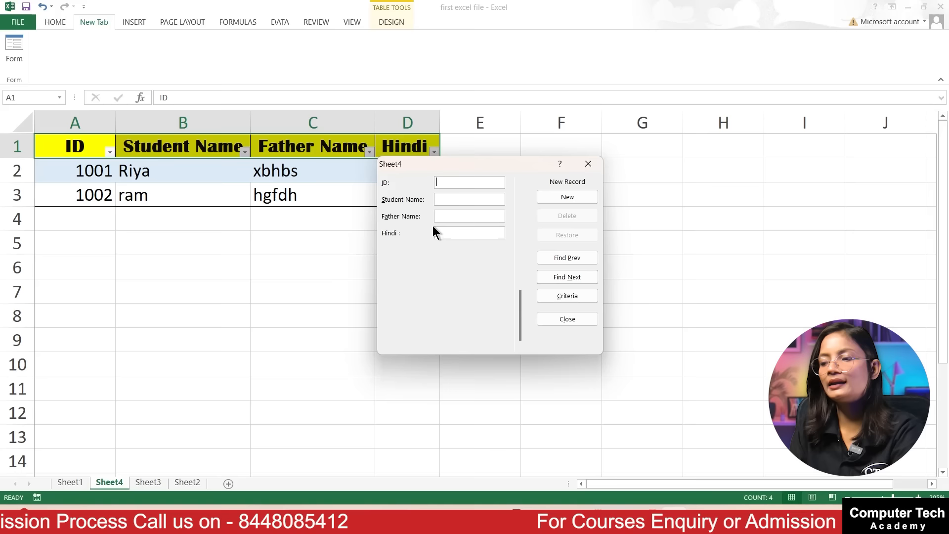
- Add a third record through the form with the student's ID and name, father name iuiu and Hindi marks 9859+, and close the form
type("100")
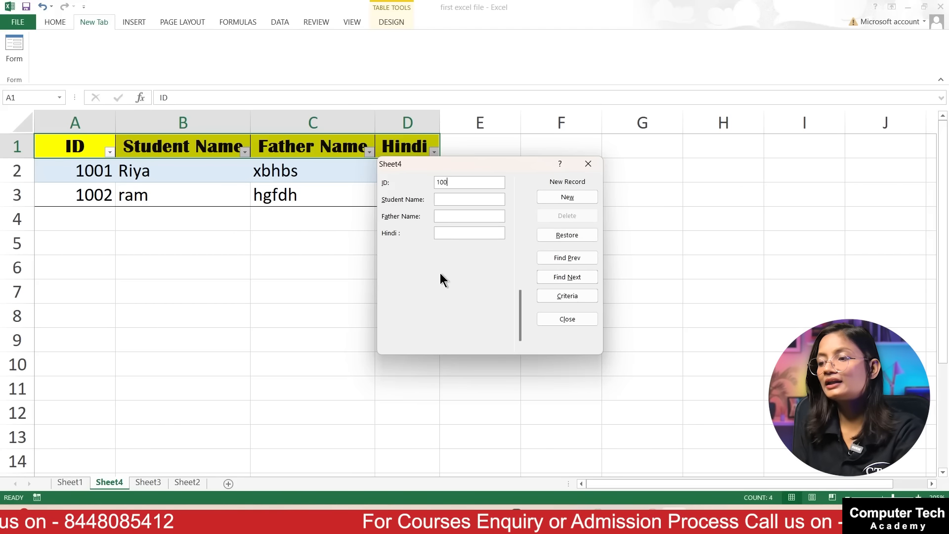
type("3")
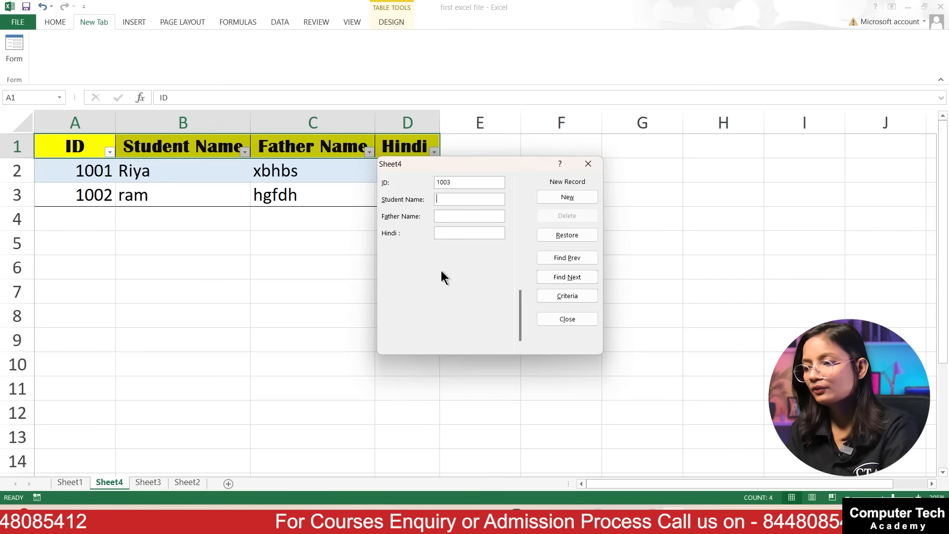
key("Tab")
type("raghav")
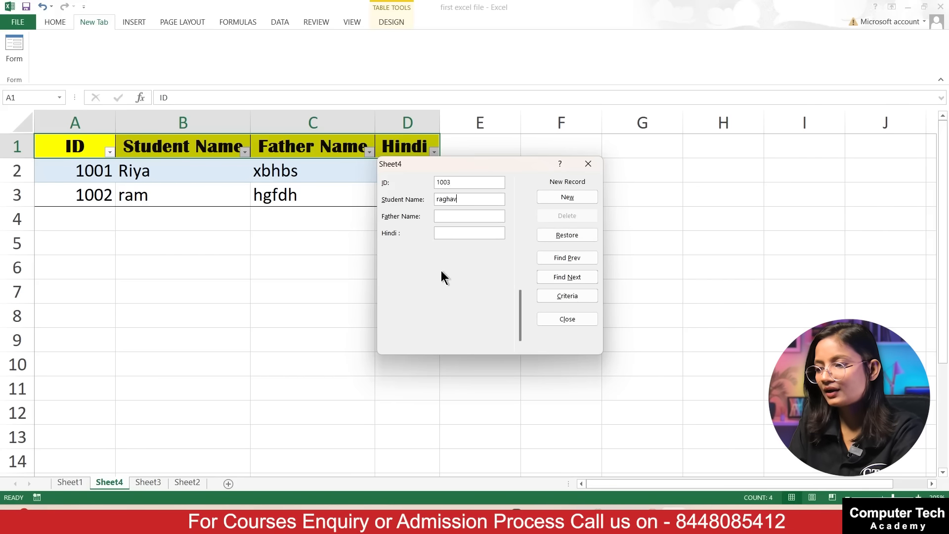
type("iuiu")
key("Tab")
type("9859+")
key("Tab")
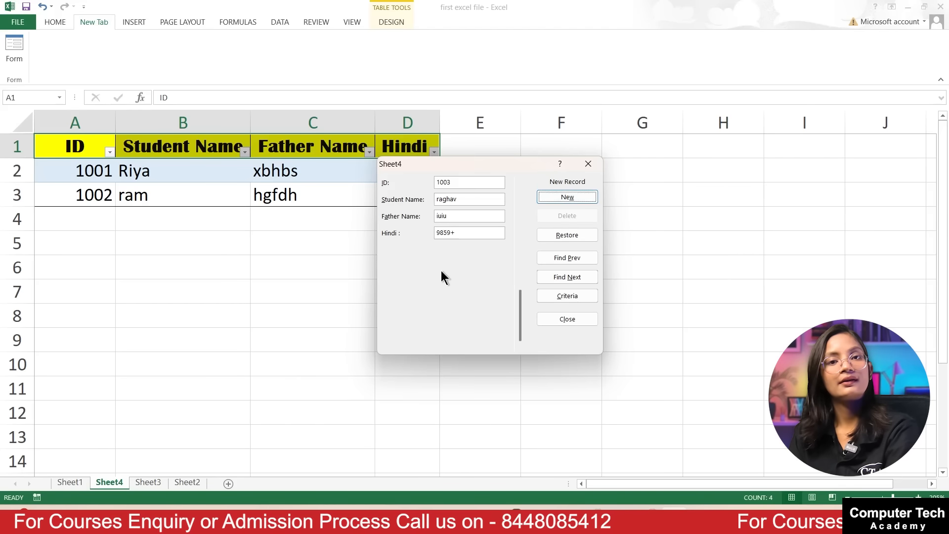
key("Return")
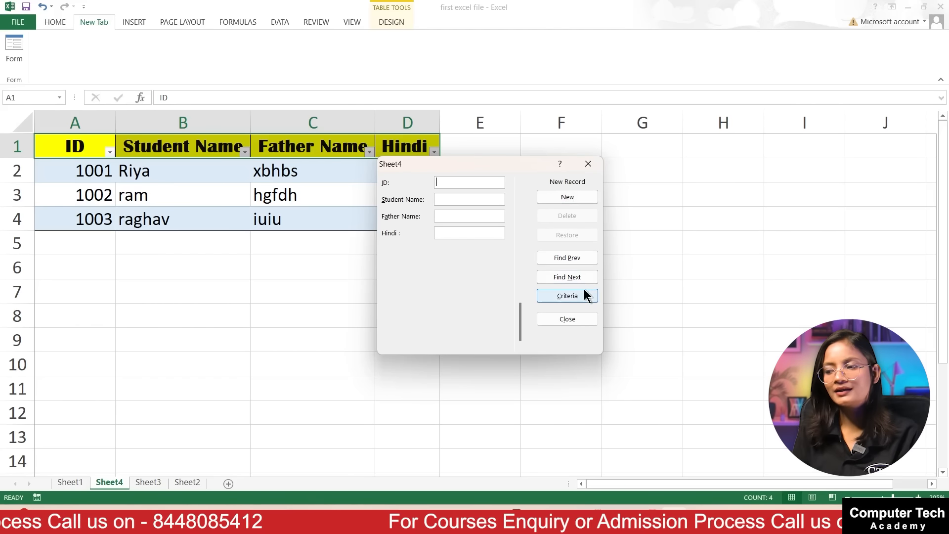
left_click(588, 163)
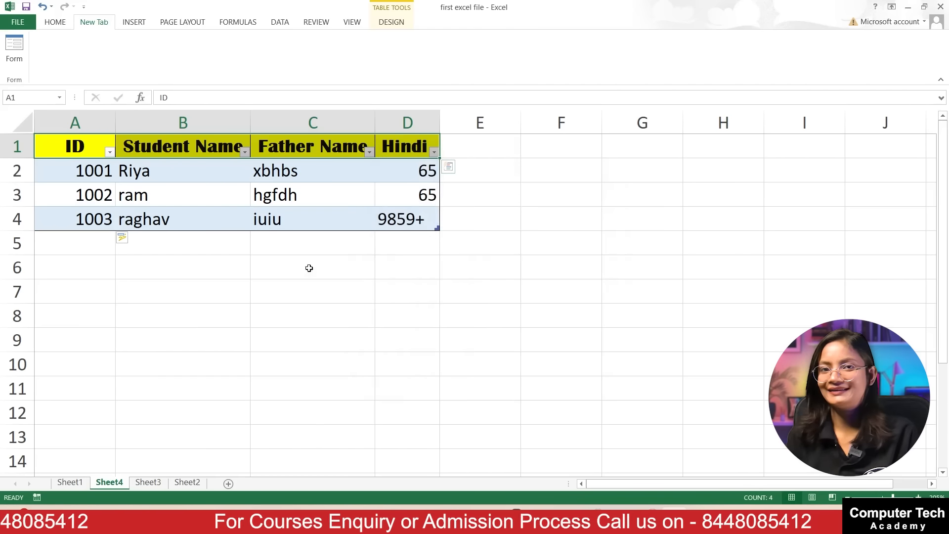
left_click(229, 249)
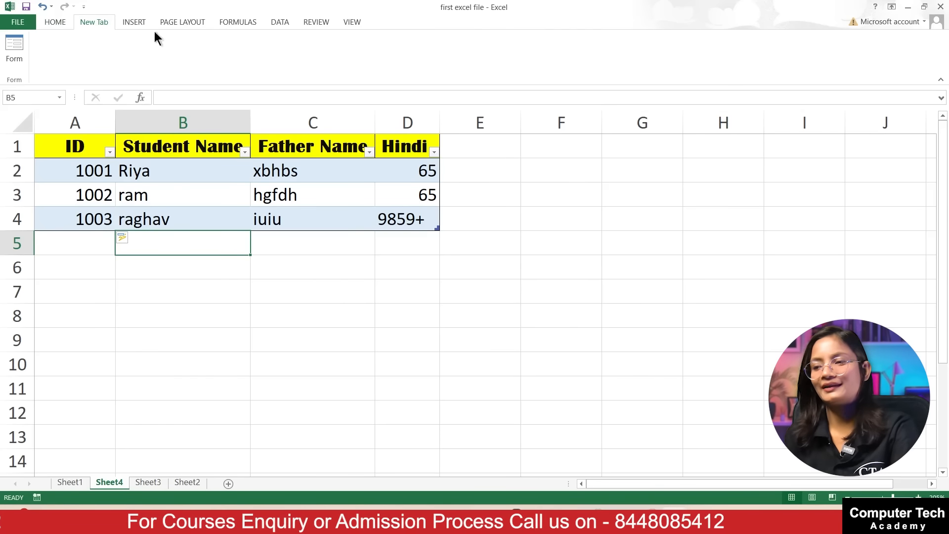
left_click(56, 23)
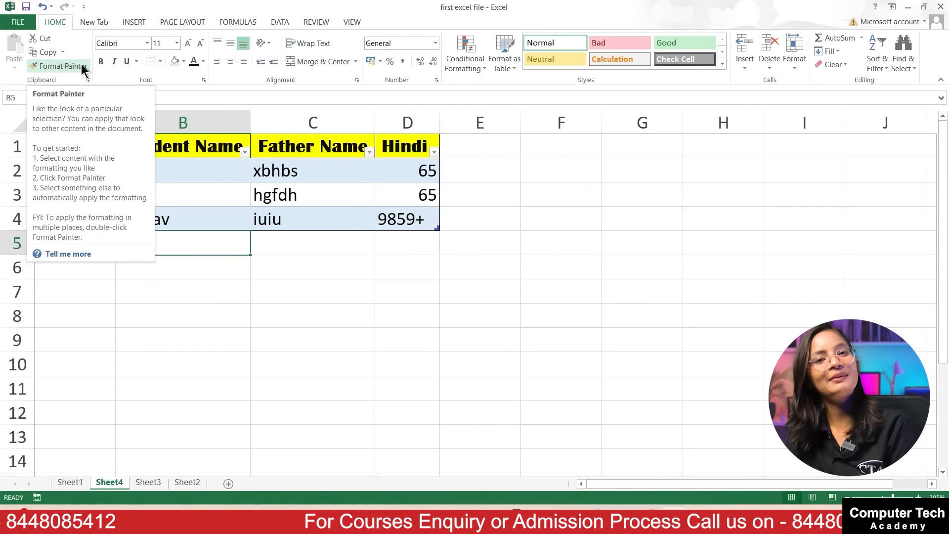
left_click(407, 364)
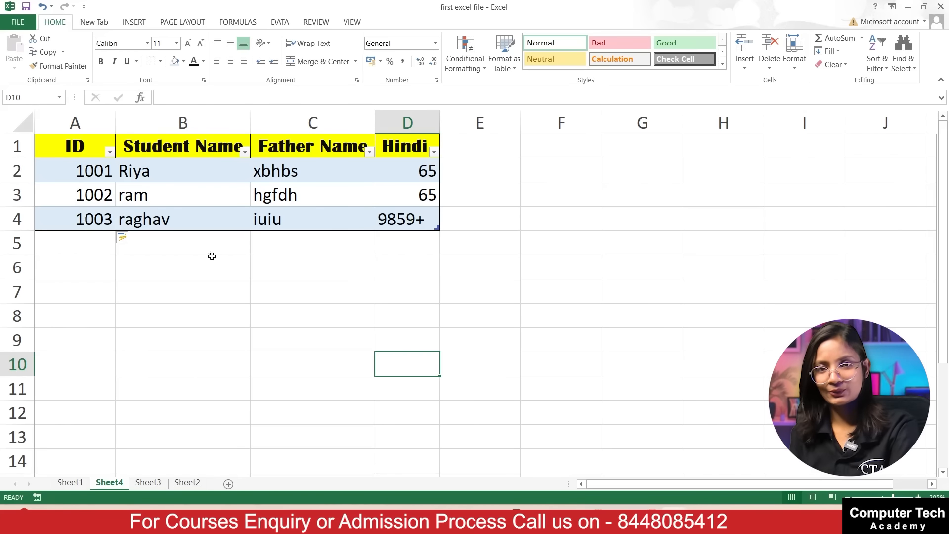
left_click(308, 257)
left_click_drag(140, 177, 395, 223)
left_click_drag(408, 315, 312, 314)
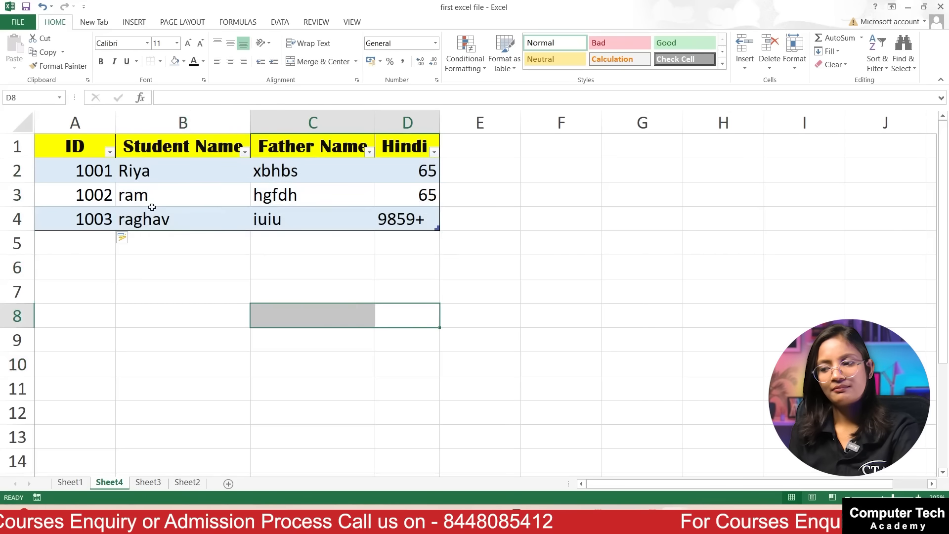
left_click(153, 296)
scroll(215, 350, "up", 2)
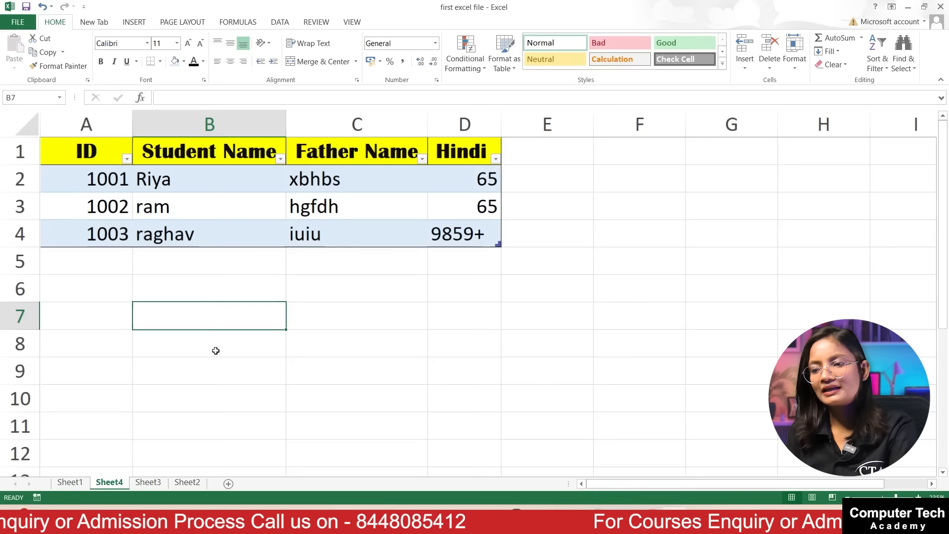
left_click(180, 263)
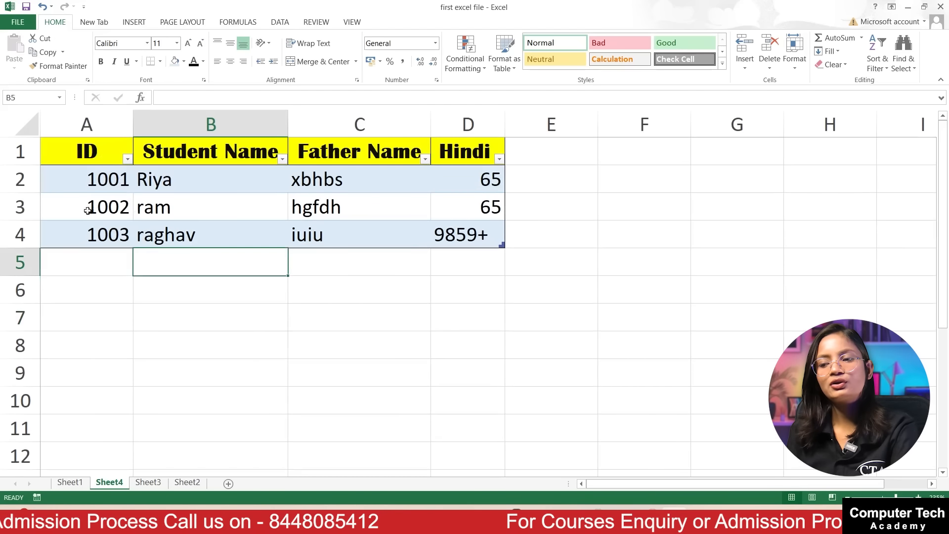
left_click_drag(250, 188, 494, 237)
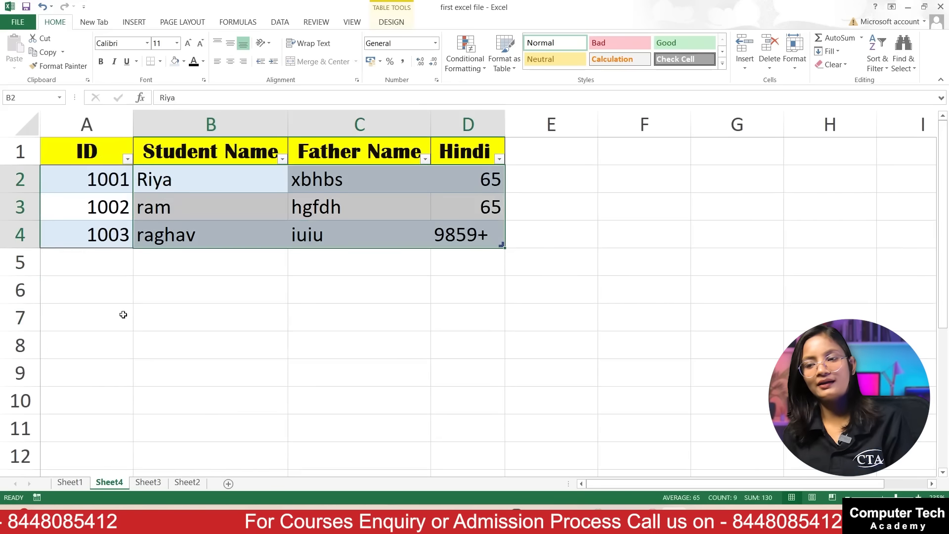
left_click(197, 262)
left_click_drag(208, 180, 454, 230)
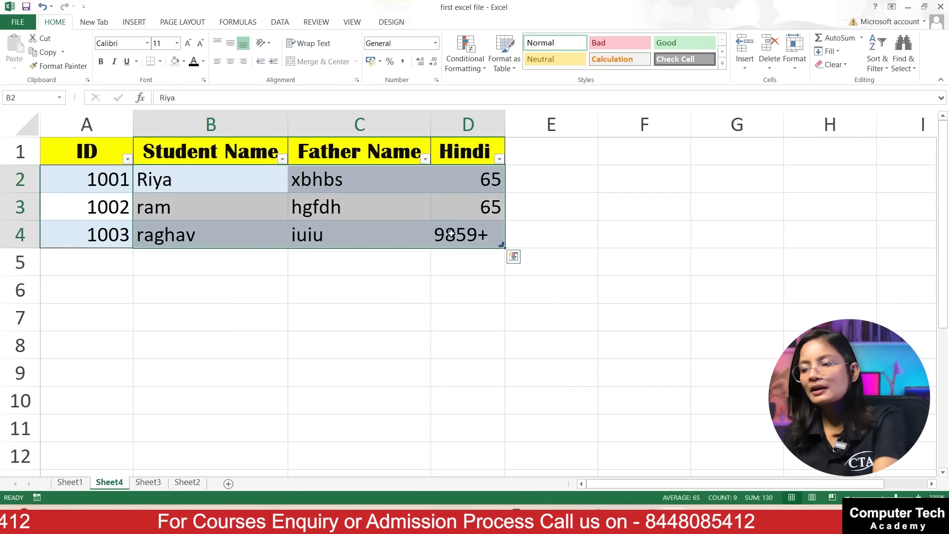
left_click(388, 354)
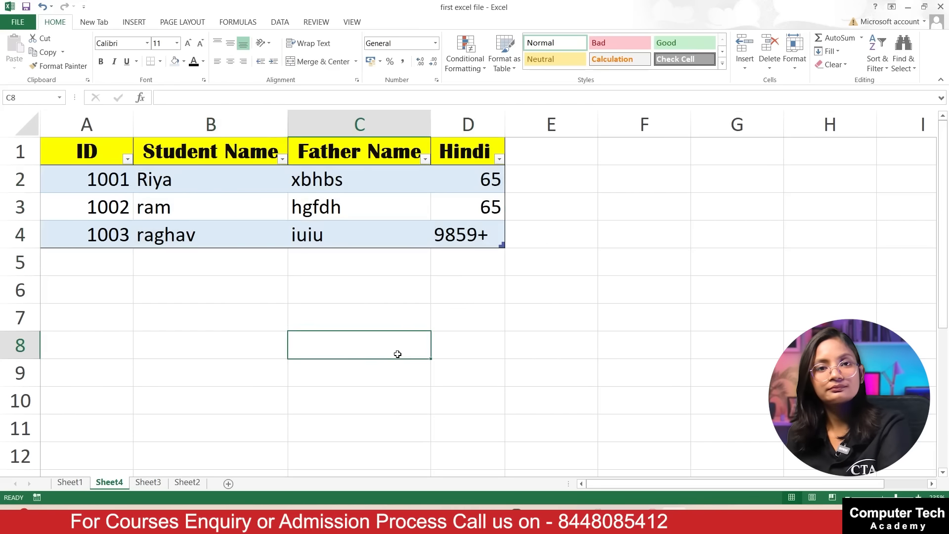
- Switch to Sheet1 with the full student marks table
left_click(70, 482)
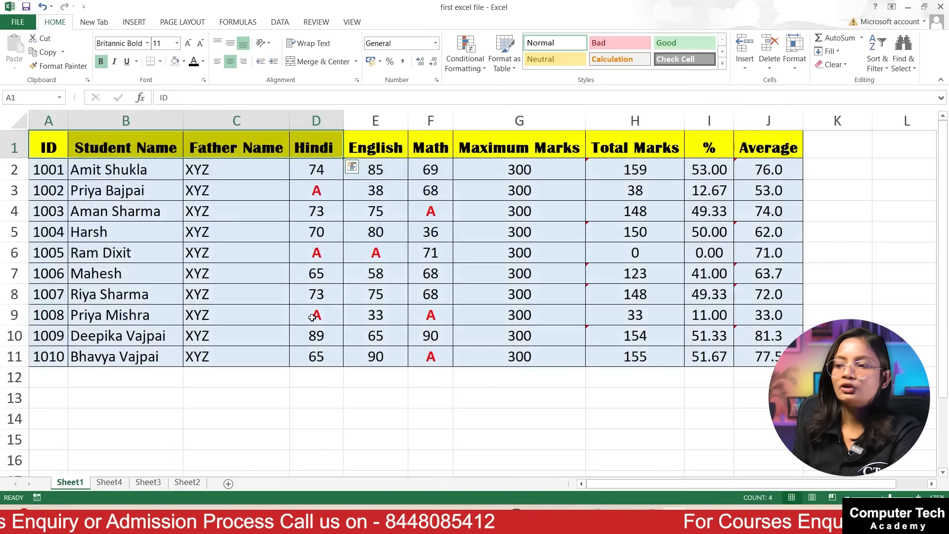
left_click(376, 313)
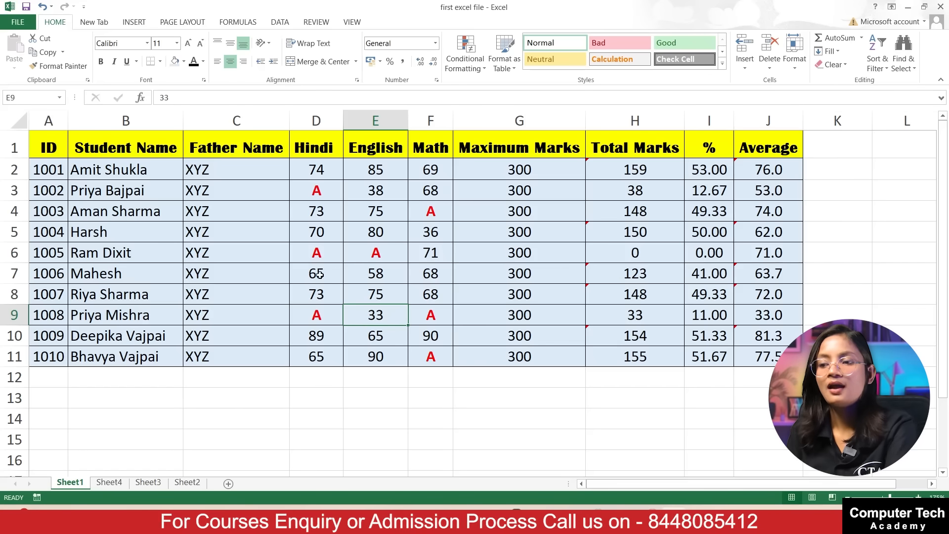
- Try manually clearing the student names, father names and the Hindi, English and Math marks in B2:F11
left_click_drag(96, 170, 111, 356)
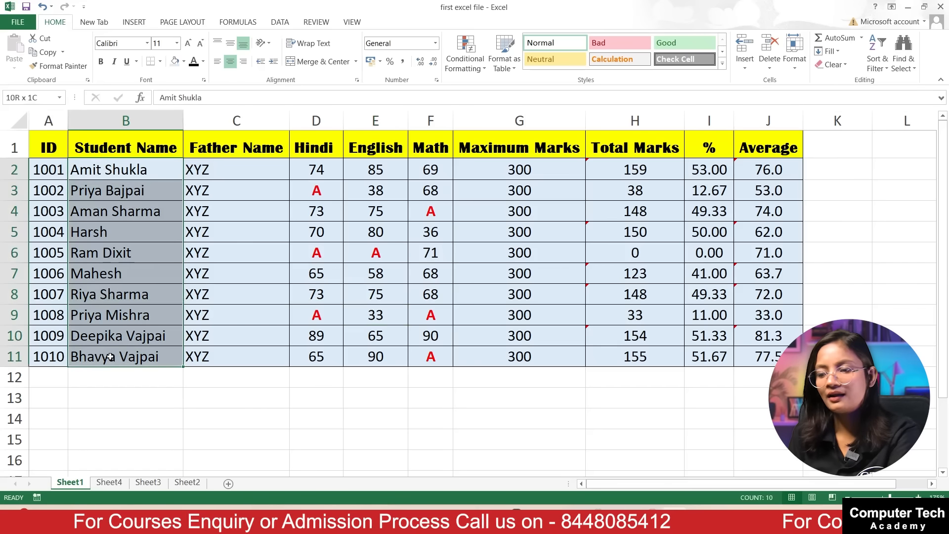
key("Delete")
left_click_drag(237, 169, 247, 356)
key("Delete")
left_click_drag(318, 169, 380, 356)
key("Delete")
left_click_drag(442, 169, 431, 355)
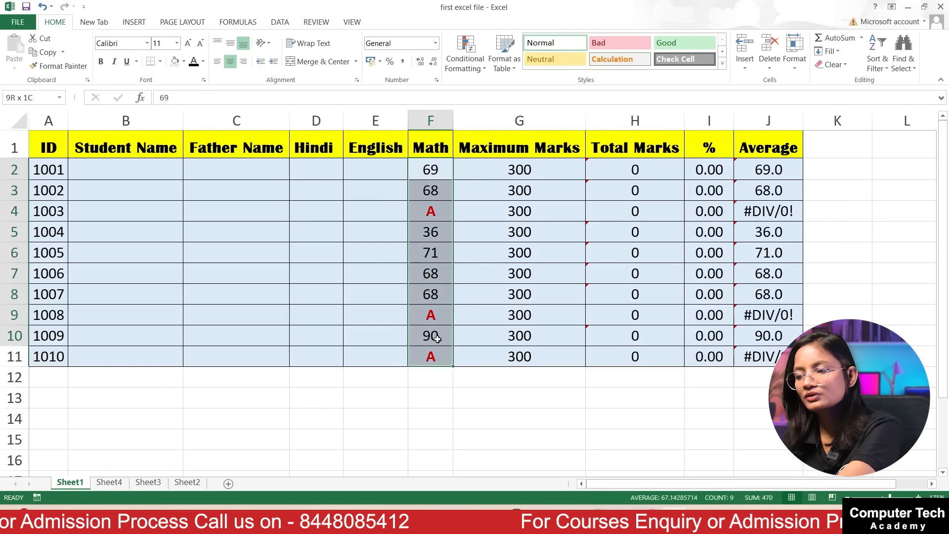
key("Delete")
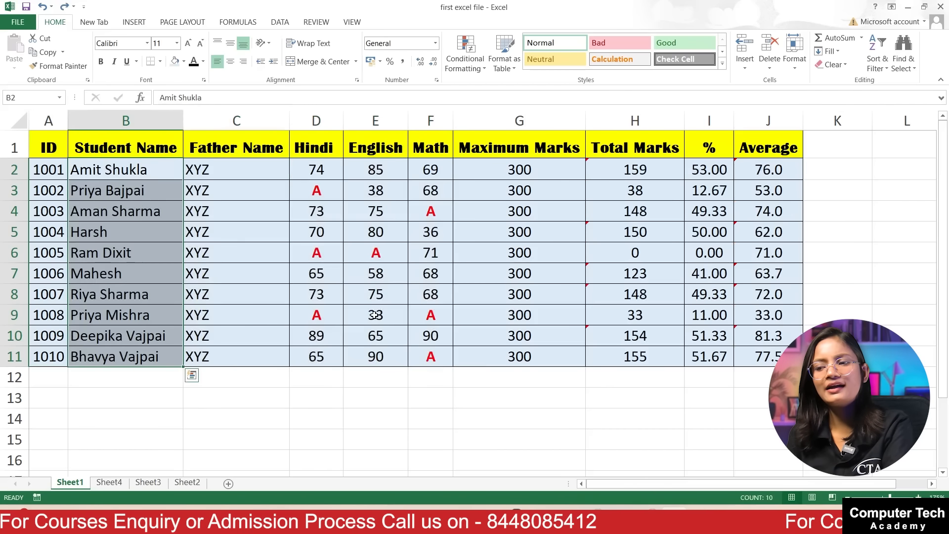
- Start recording a macro stored in this workbook, with Ctrl+q as its shortcut key
left_click(350, 244)
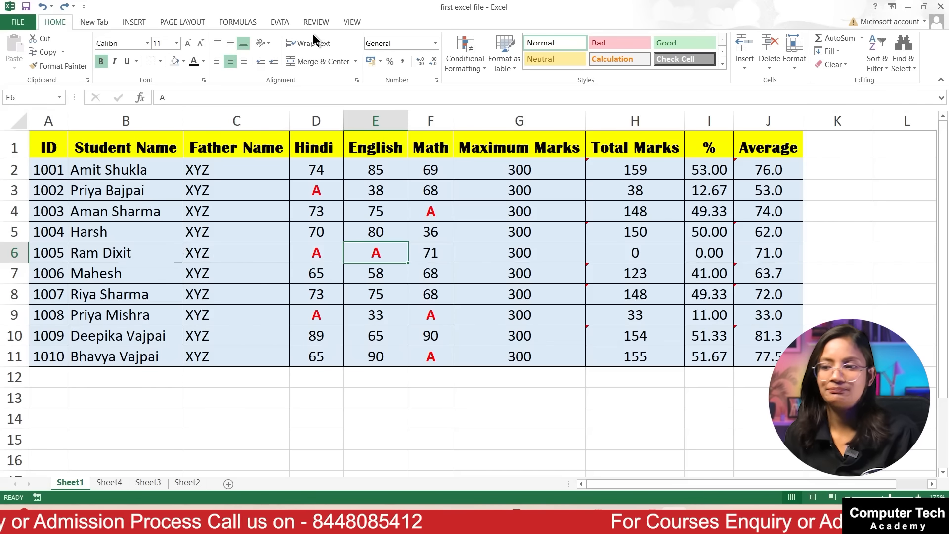
left_click(358, 24)
left_click(595, 67)
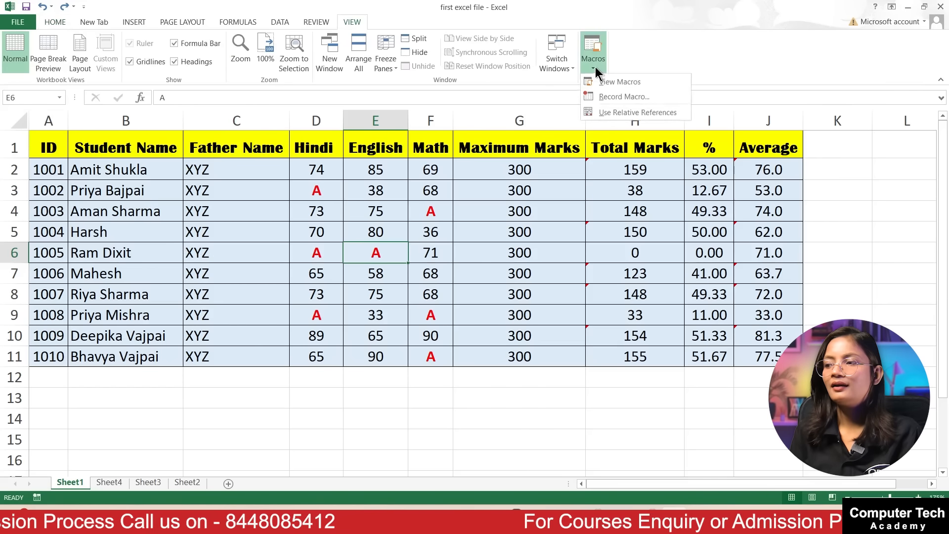
left_click(602, 95)
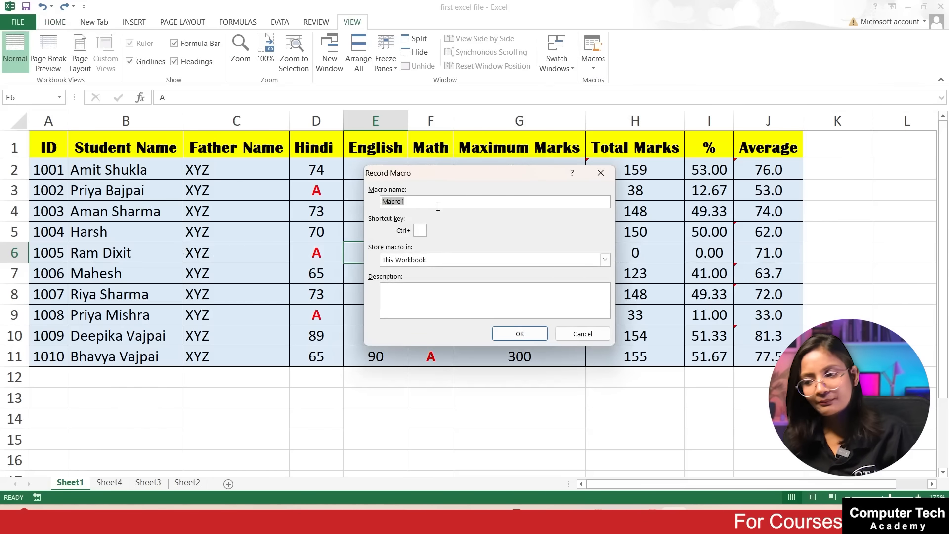
left_click(420, 231)
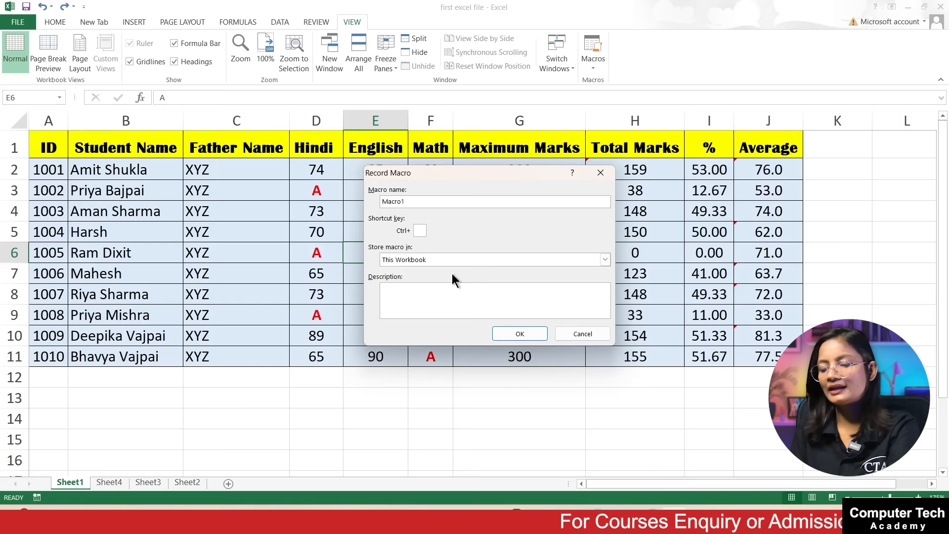
type("q")
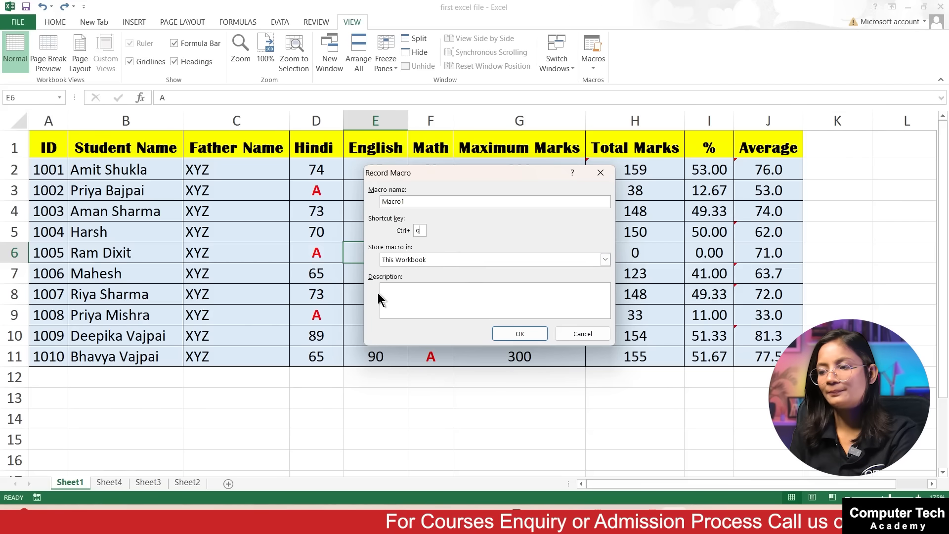
left_click(512, 335)
- Clear the names and subject marks in B2:F11 while the macro records, and stop the recording
left_click(592, 68)
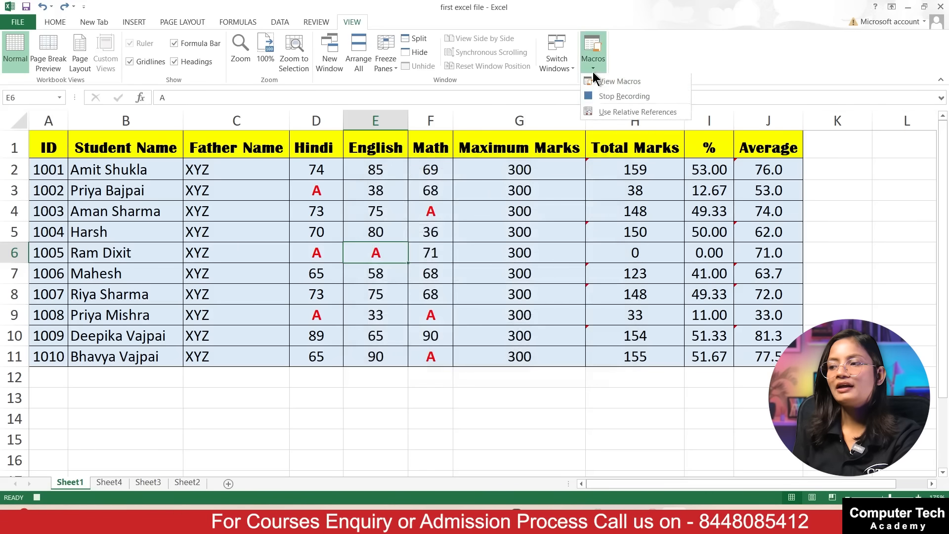
left_click(549, 209)
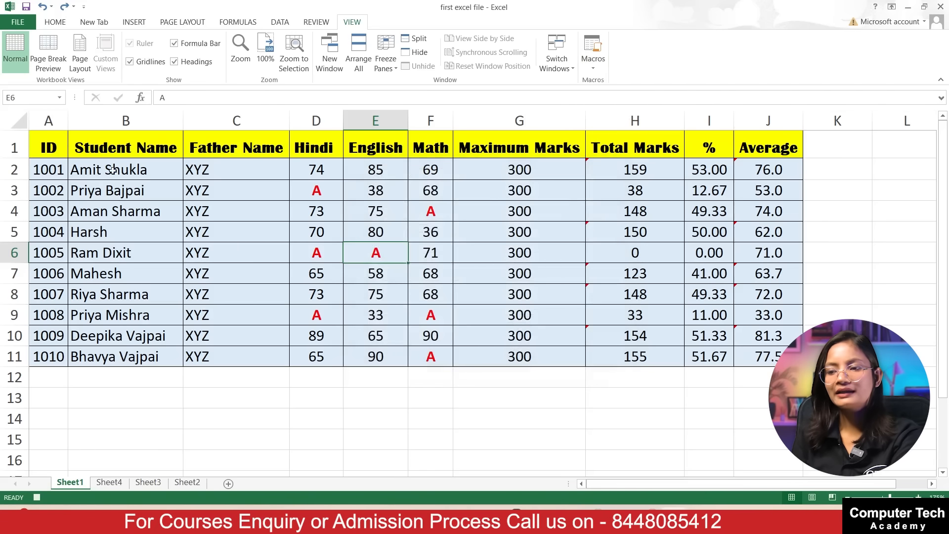
left_click_drag(107, 168, 148, 358)
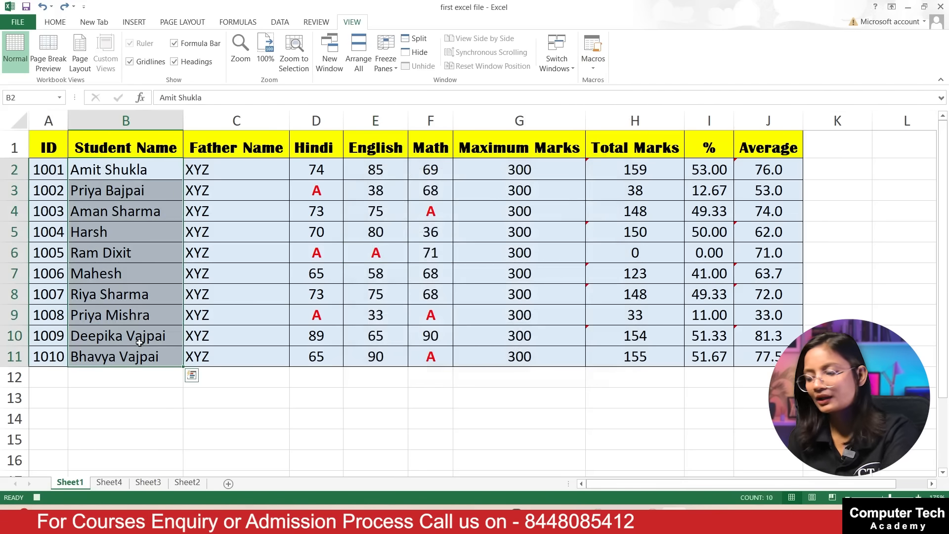
key("Delete")
left_click_drag(207, 168, 413, 352)
key("Delete")
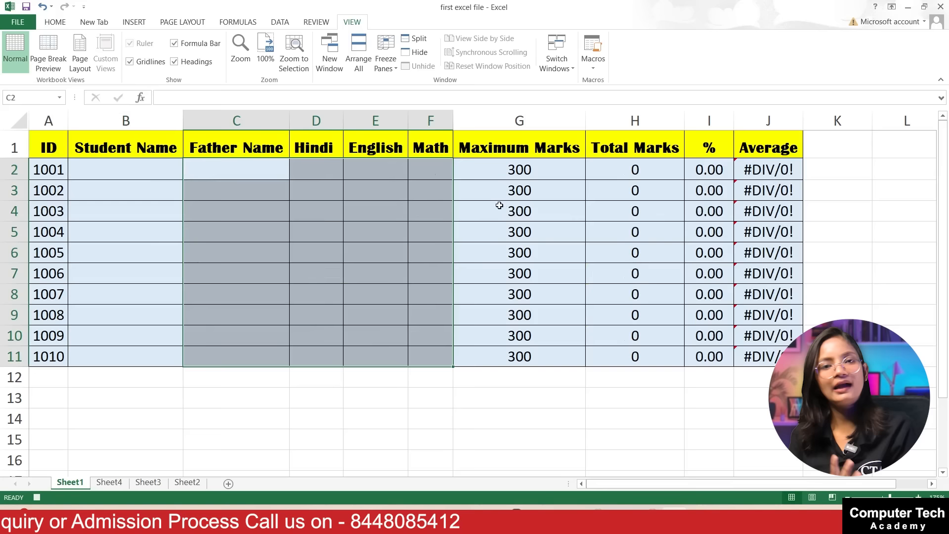
left_click(592, 60)
left_click(601, 92)
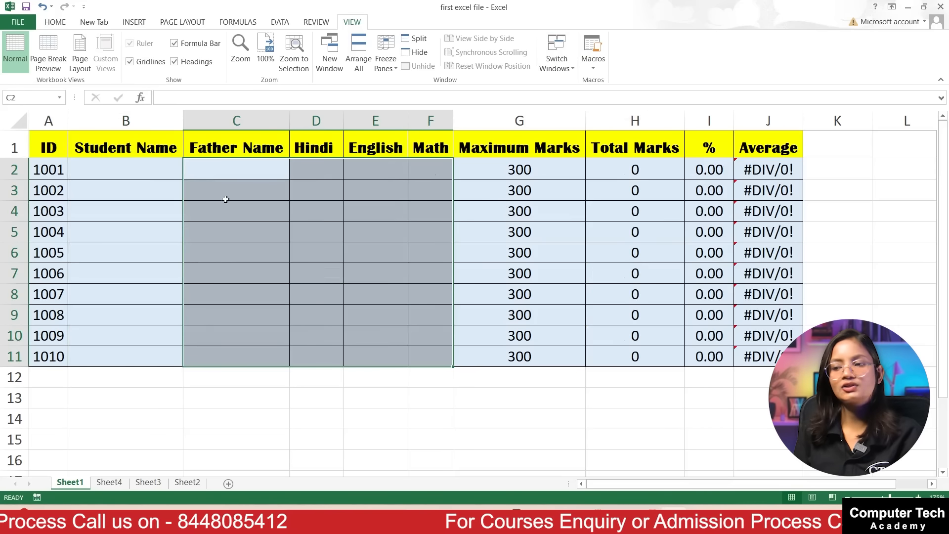
- Enter sample names hnbfkhgd in B2 and dfgn.,f in B3, and regrg, 646, 62 and 6546 in C2:F2
left_click(147, 166)
type("hnbfkhgd")
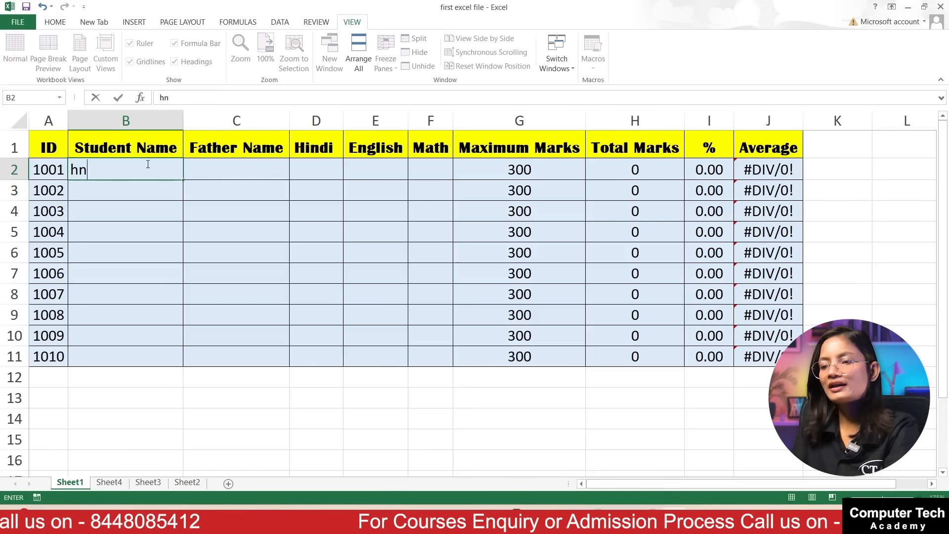
key("Return")
type("dfgn.,f")
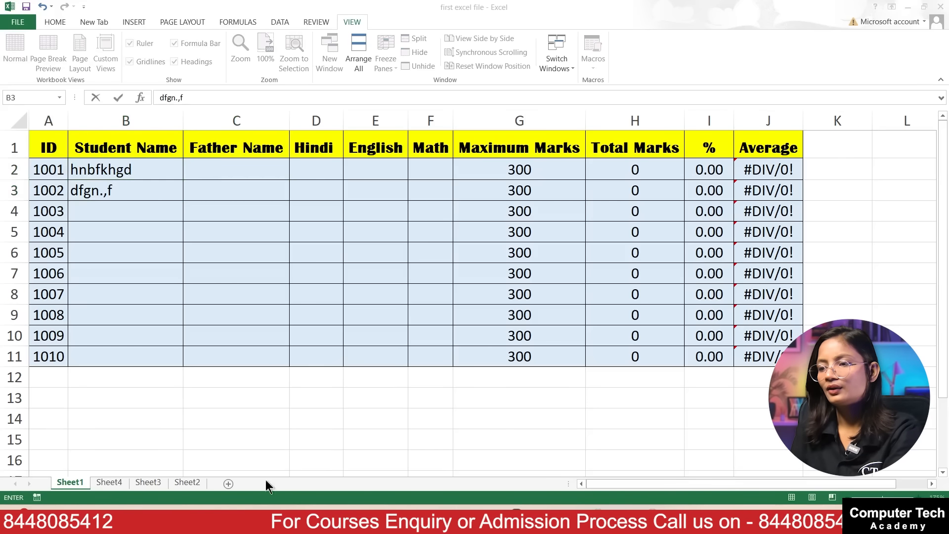
left_click(263, 164)
type("regrg")
left_click(315, 166)
type("646")
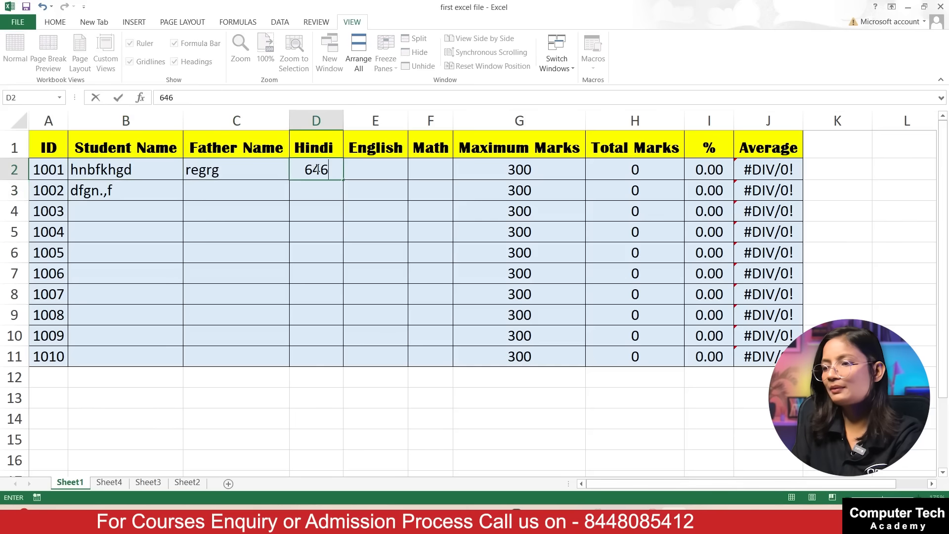
key("Tab")
type("62")
key("Tab")
type("6546")
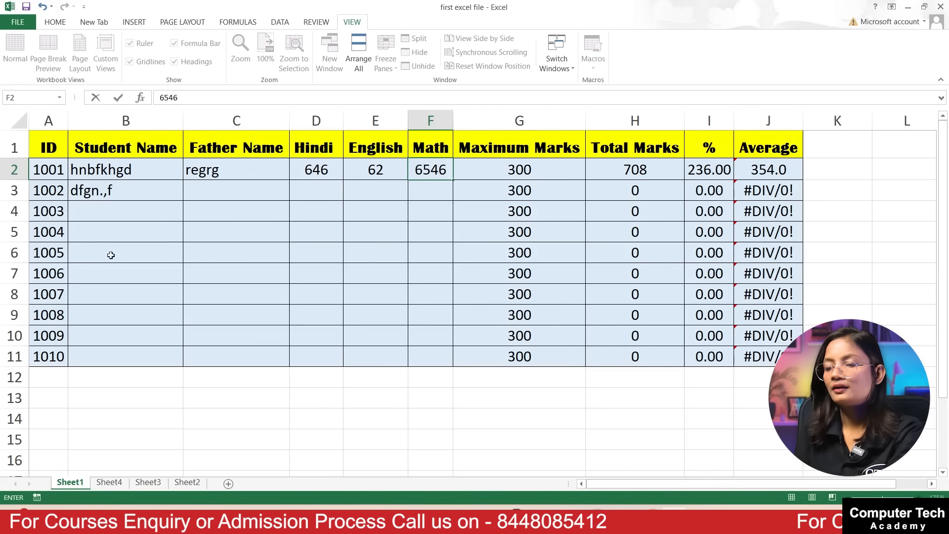
key("Return")
- Fill the first student's name, father name and marks in B2:F2 down to row 11
left_click_drag(144, 170, 437, 172)
left_click_drag(454, 181, 455, 364)
left_click(400, 296)
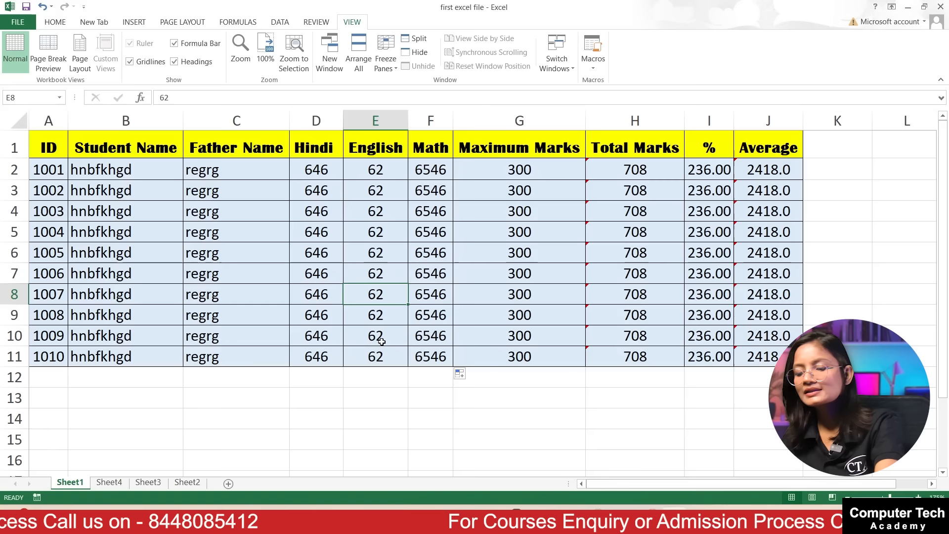
- Run the recorded macro to clear the sample names and marks in B2:F11
key("ctrl+q")
left_click(331, 317)
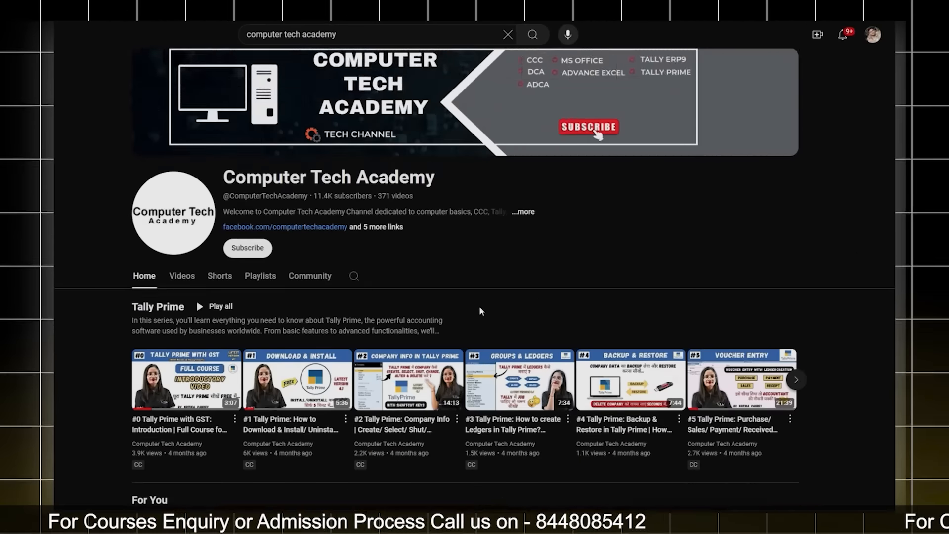
scroll(480, 311, "down", 3)
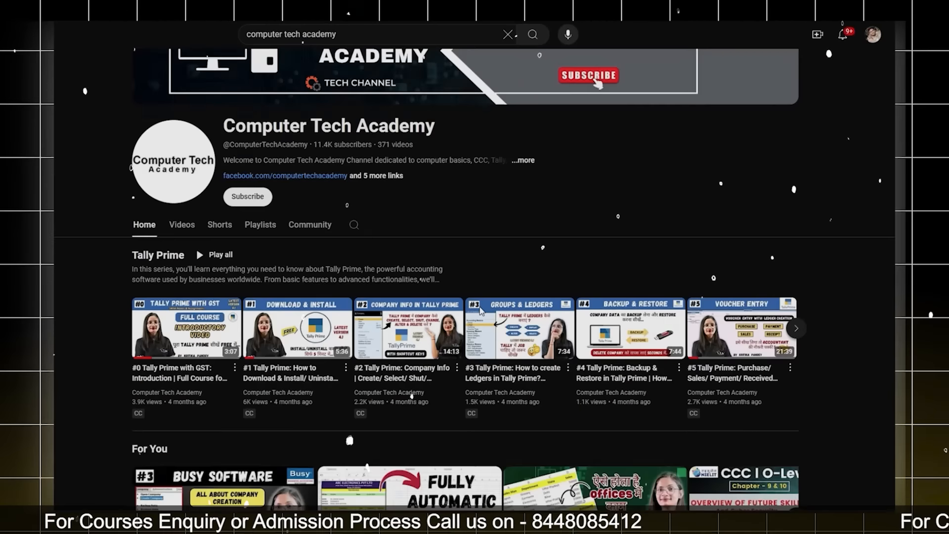